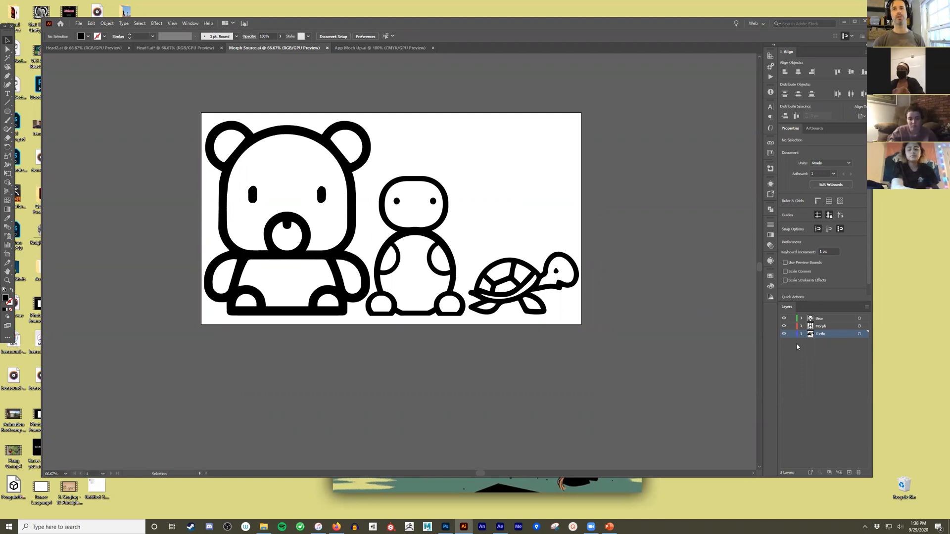
- Hide the Morph layer and move the turtle and the bear horizontally toward each other
click(784, 327)
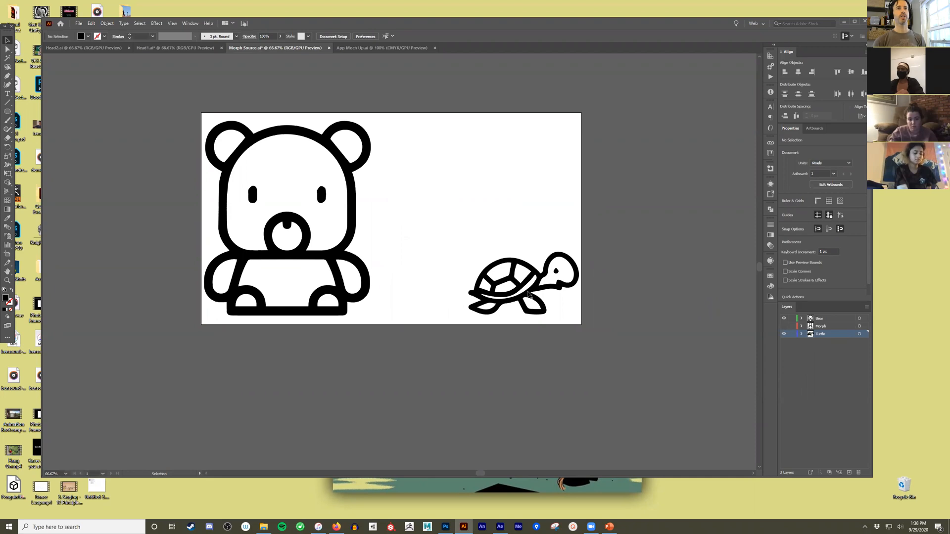
drag(523, 292, 483, 291)
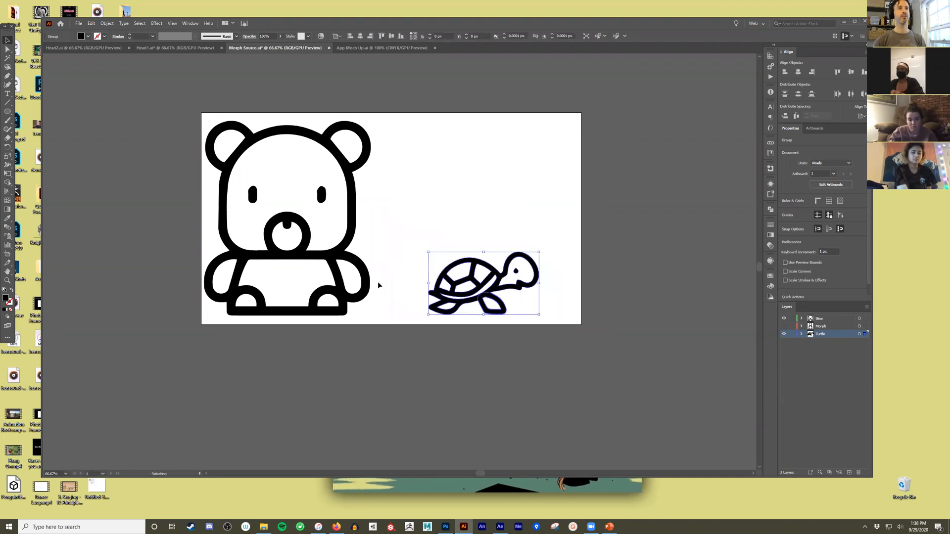
drag(368, 280, 405, 280)
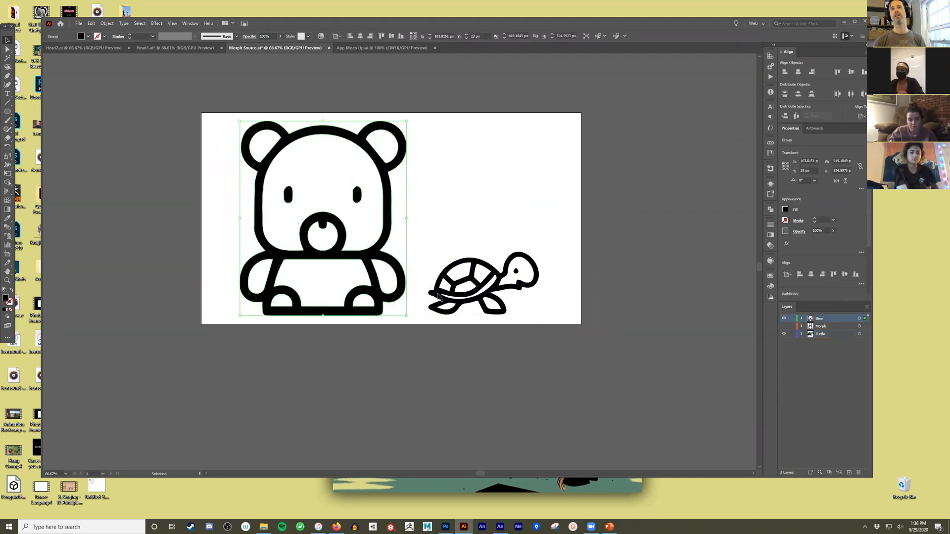
- Try raising the turtle and the bear from their shared baseline, undoing each move
drag(489, 294, 503, 262)
key(ctrl+z)
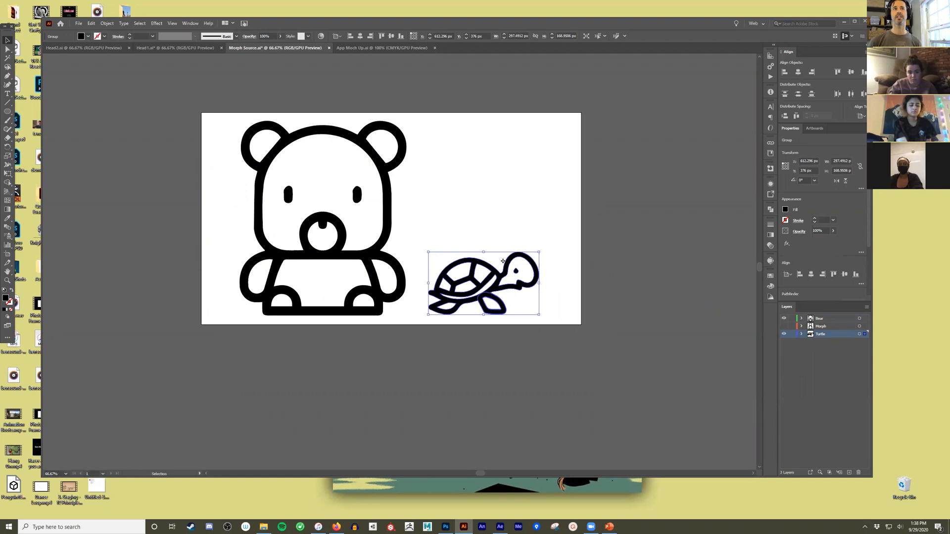
mouse_move(500, 272)
mouse_down()
mouse_move(515, 239)
mouse_move(500, 272)
mouse_up()
drag(374, 255, 382, 232)
key(ctrl+z)
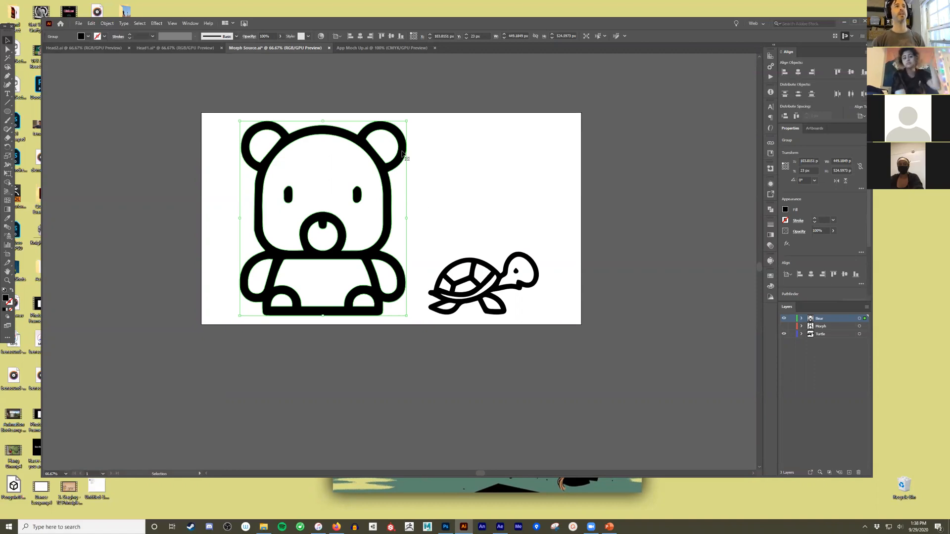
- Move the bear and turtle apart to the artboard's outer sides and show the Morph layer
drag(386, 172, 346, 172)
drag(490, 270, 530, 270)
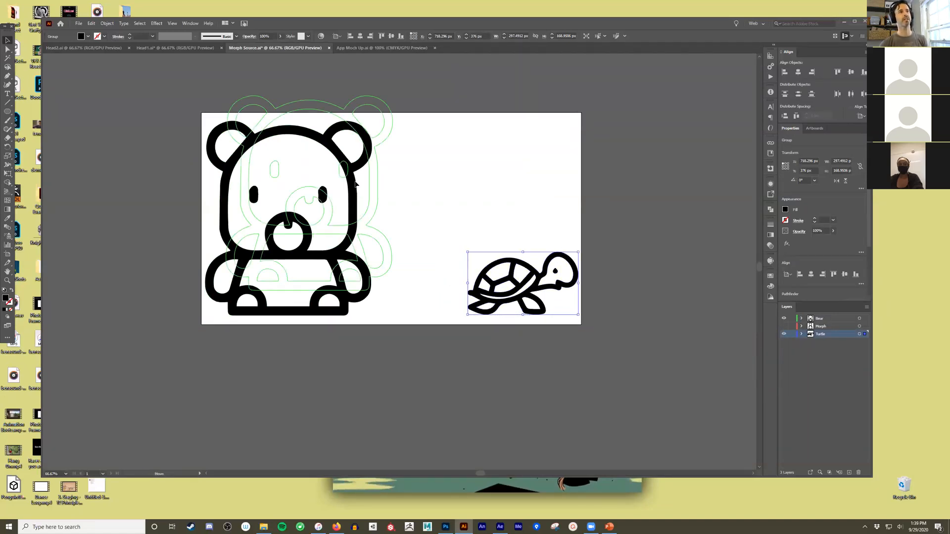
click(356, 201)
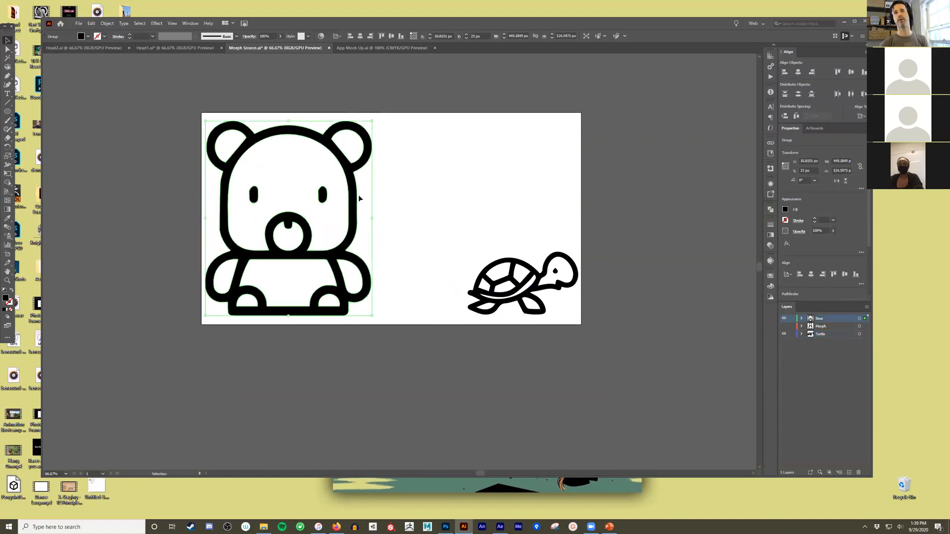
click(784, 327)
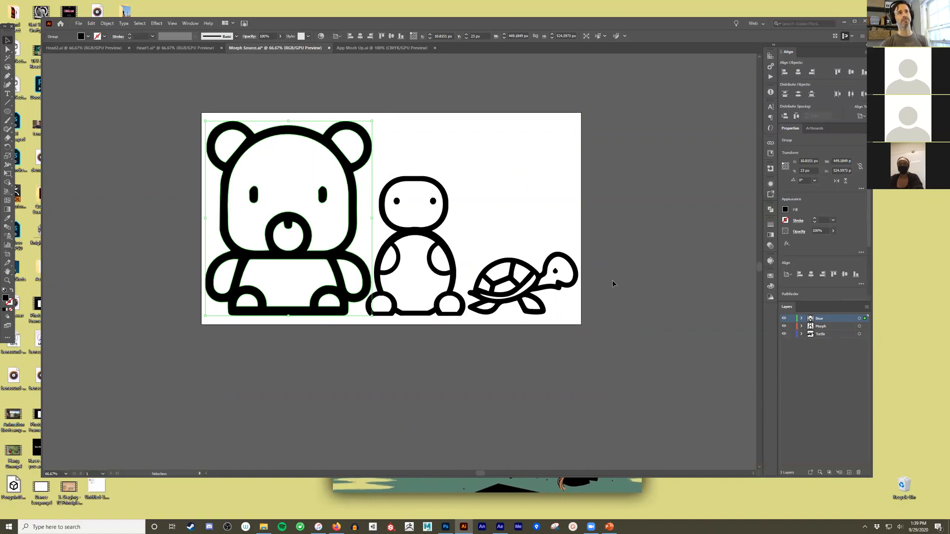
- Try moving the middle figure up, undo the move and deselect it
click(421, 180)
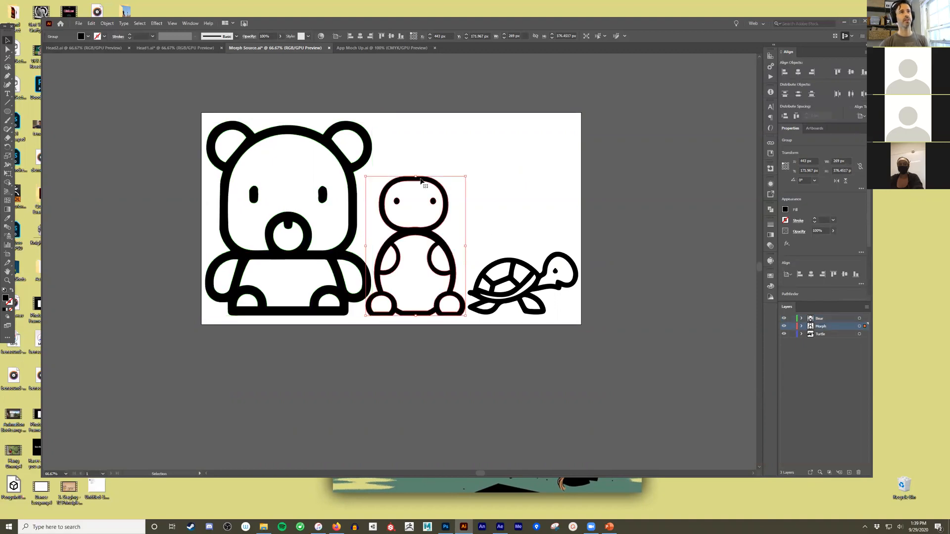
drag(421, 180, 419, 159)
key(ctrl+z)
click(615, 244)
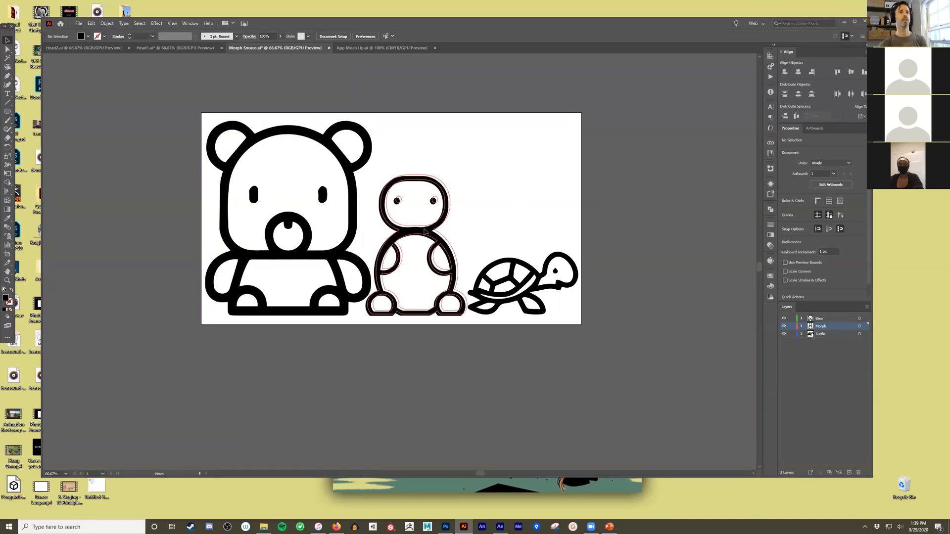
- Nudge the bear slightly left and the turtle slightly right around the middle figure
click(424, 231)
drag(424, 232, 422, 233)
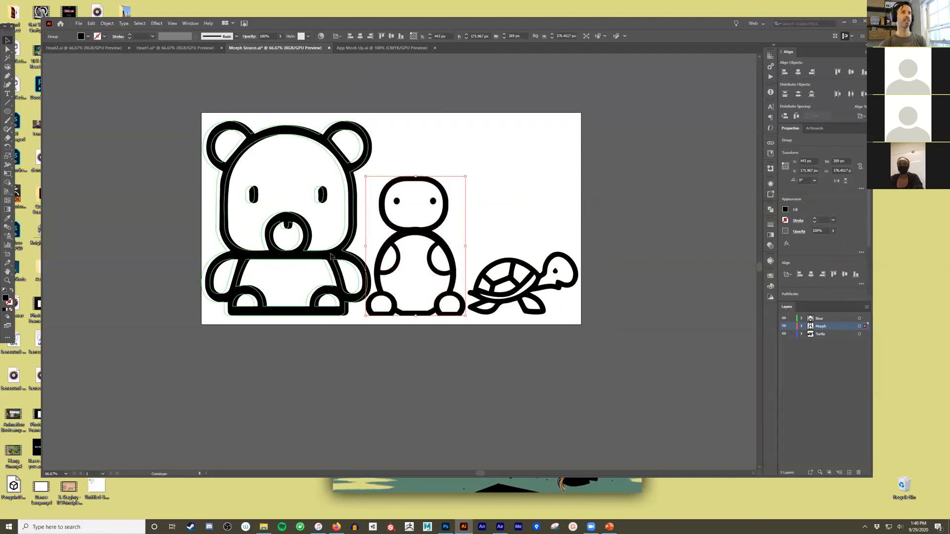
click(346, 263)
drag(347, 263, 344, 264)
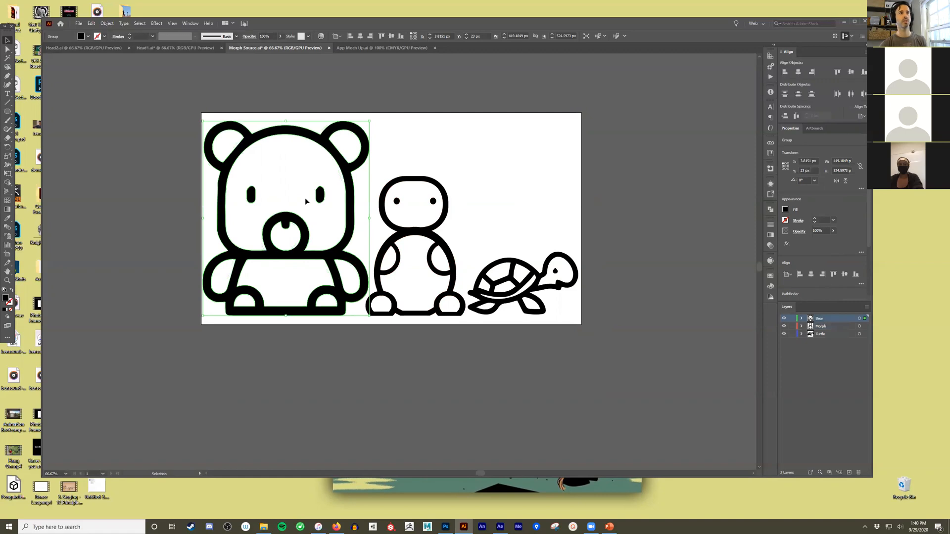
click(616, 186)
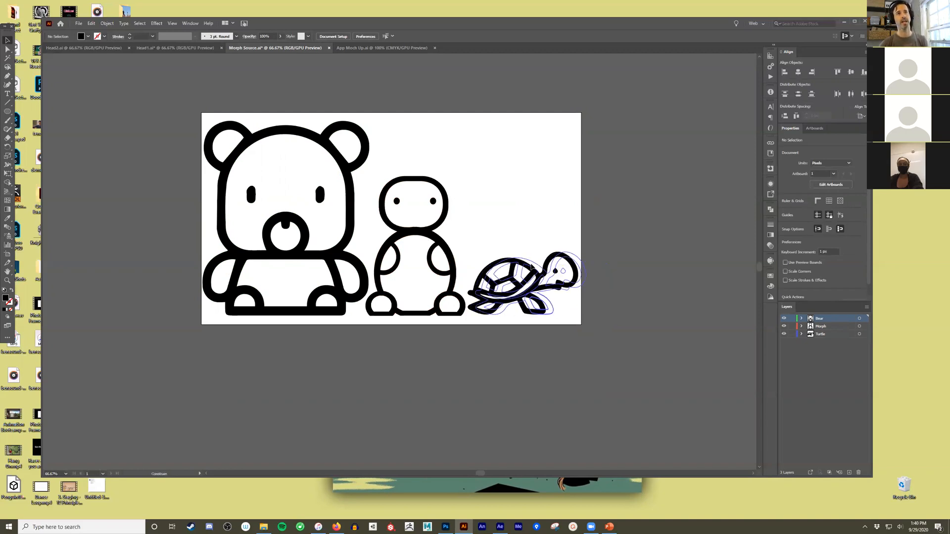
click(525, 266)
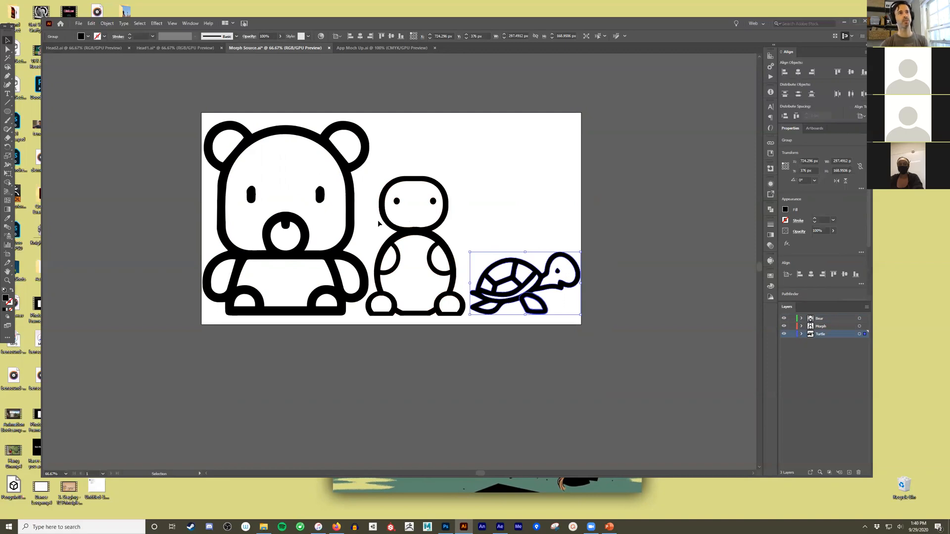
- Try moving the bear partly off the artboard and placing a duplicate of the middle figure beside it, undoing the duplicate
drag(353, 253, 260, 254)
drag(417, 233, 320, 239)
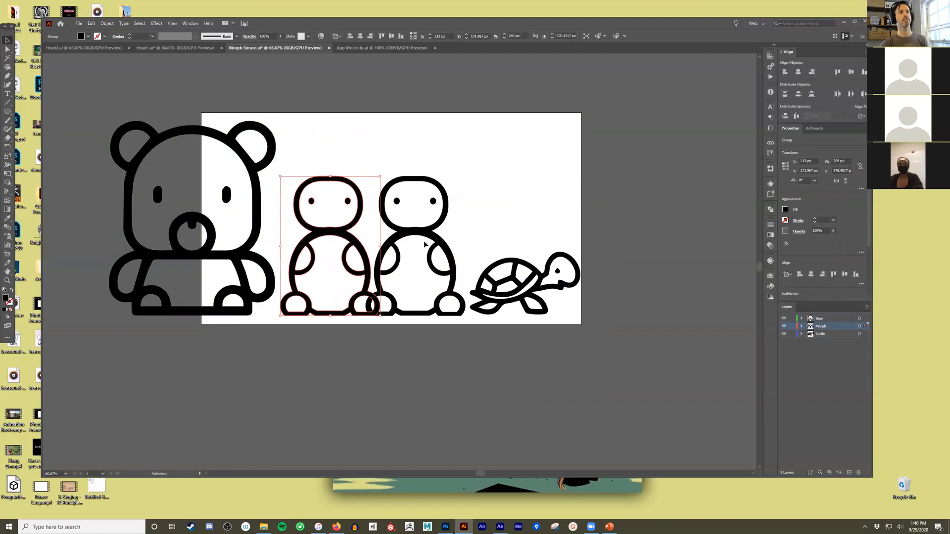
drag(325, 234, 307, 235)
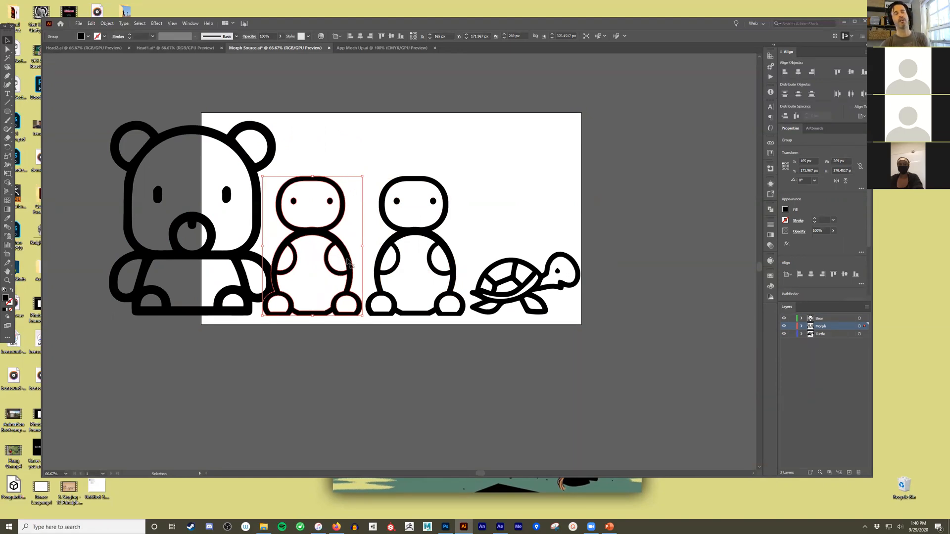
key(ctrl+z)
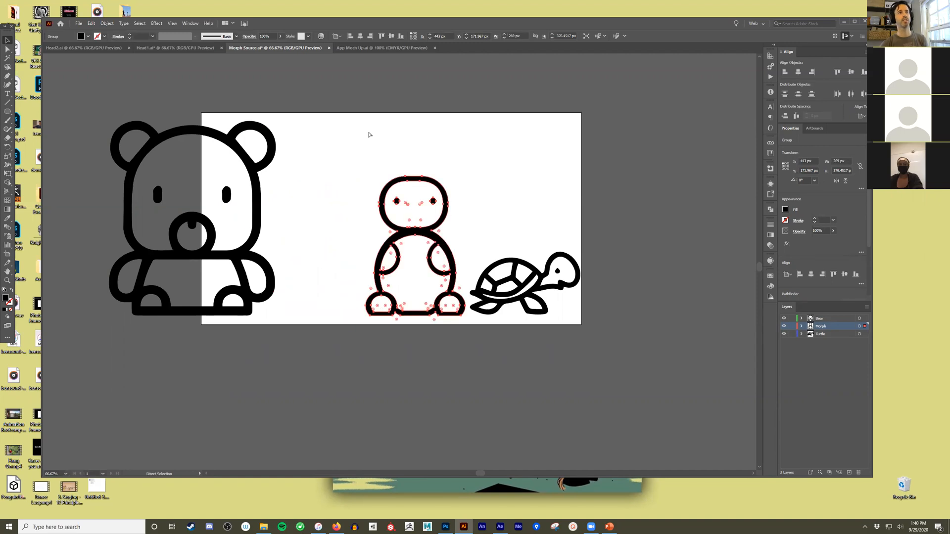
- Move the bear back onto the artboard and nudge the middle figure slightly right, leaving nothing selected
key(v)
drag(252, 169, 349, 168)
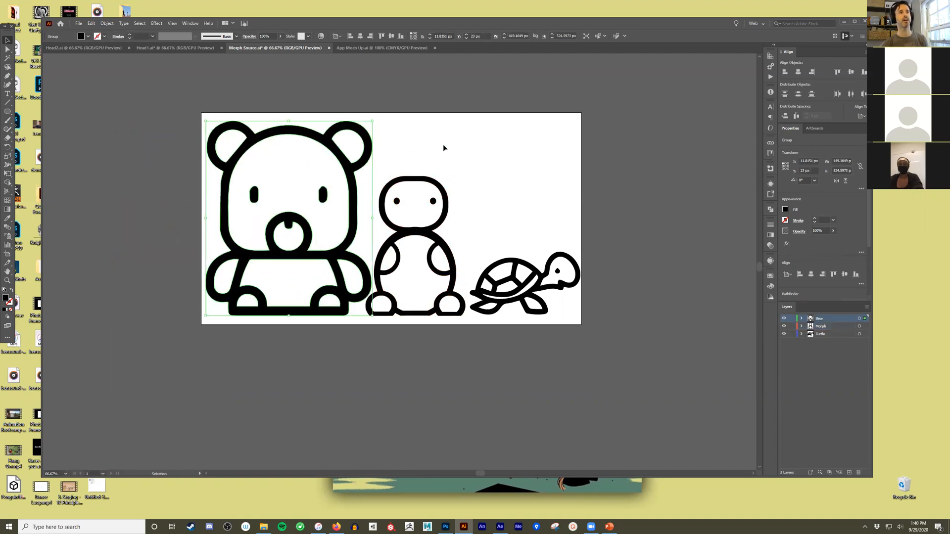
click(438, 194)
click(645, 173)
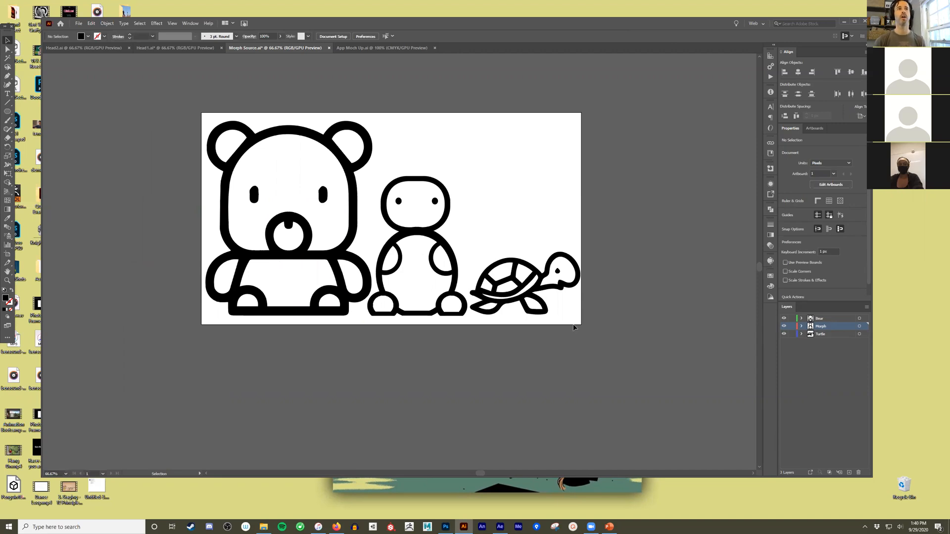
- Select all three figures and cut them from the artboard
key(a)
key(ctrl+a)
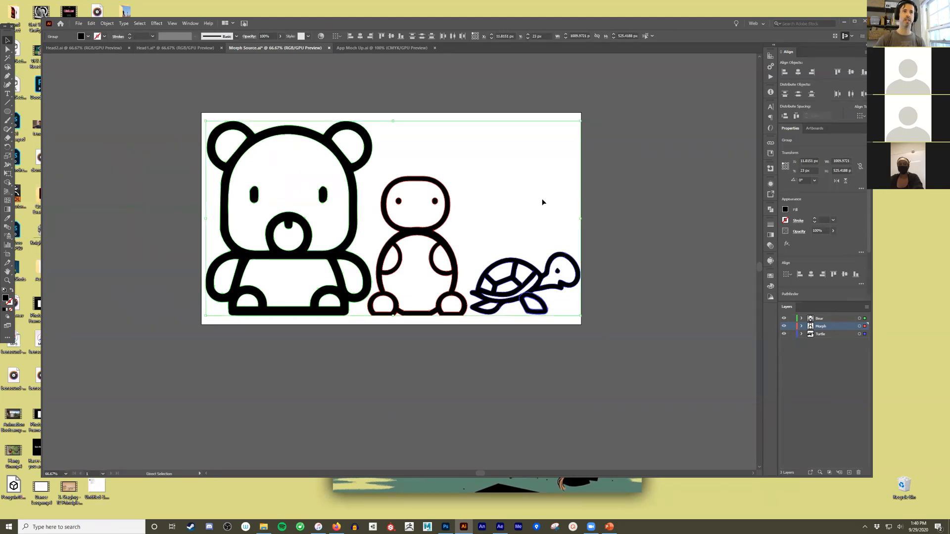
key(v)
key(Delete)
- Add a new layer and delete the emptied Bear, Morph and Turtle layers
shift+click(833, 335)
click(849, 473)
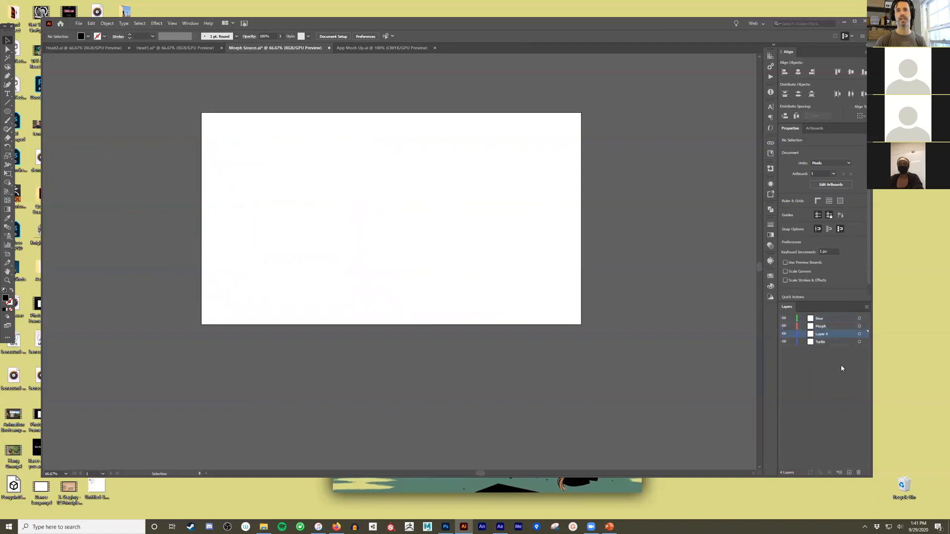
drag(822, 334, 822, 346)
click(823, 335)
shift+click(820, 319)
click(860, 473)
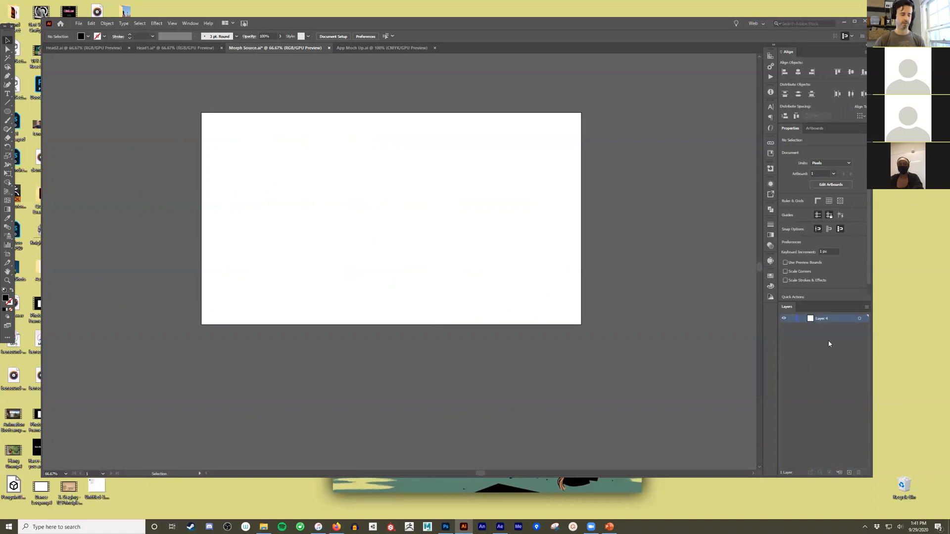
- Paste the three figures into the remaining layer, move them together onto the artboard and select each one in turn
key(ctrl+v)
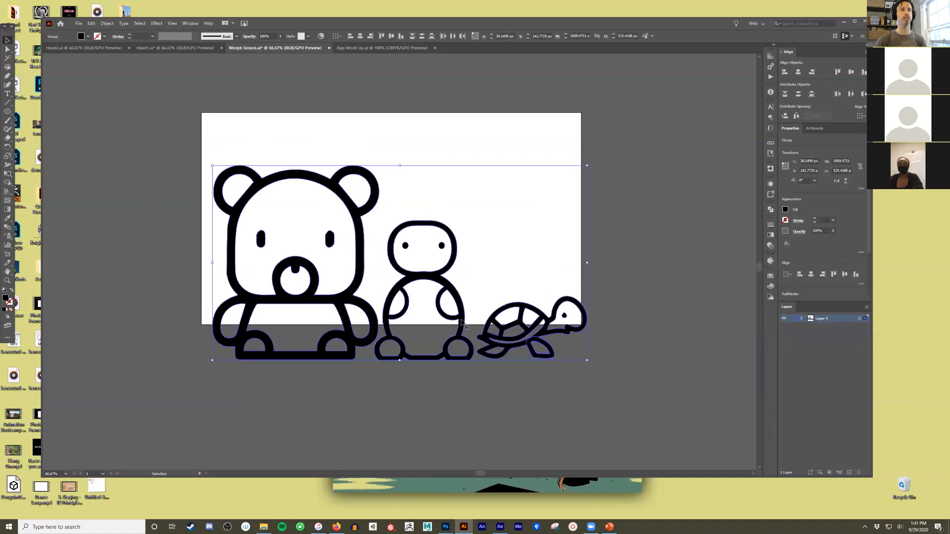
drag(457, 282, 459, 283)
click(674, 247)
click(546, 286)
click(445, 267)
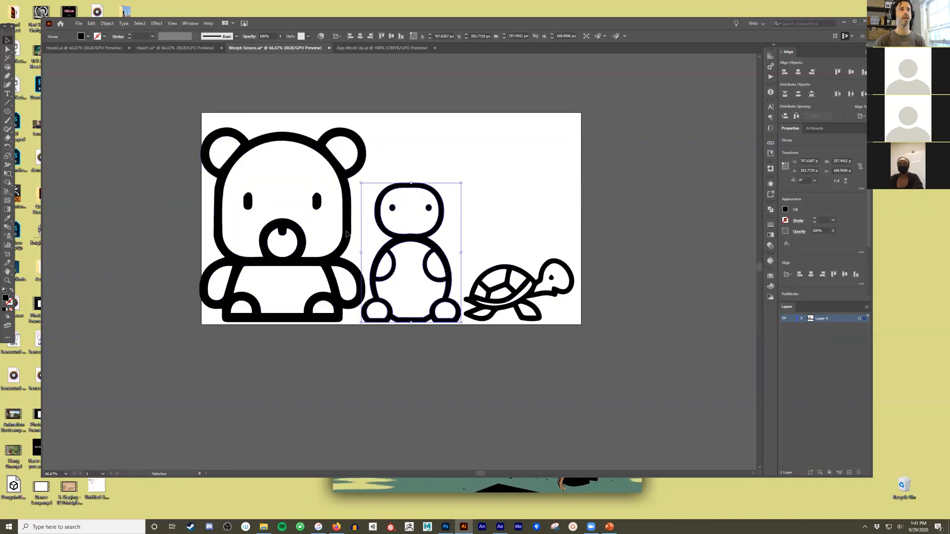
click(339, 257)
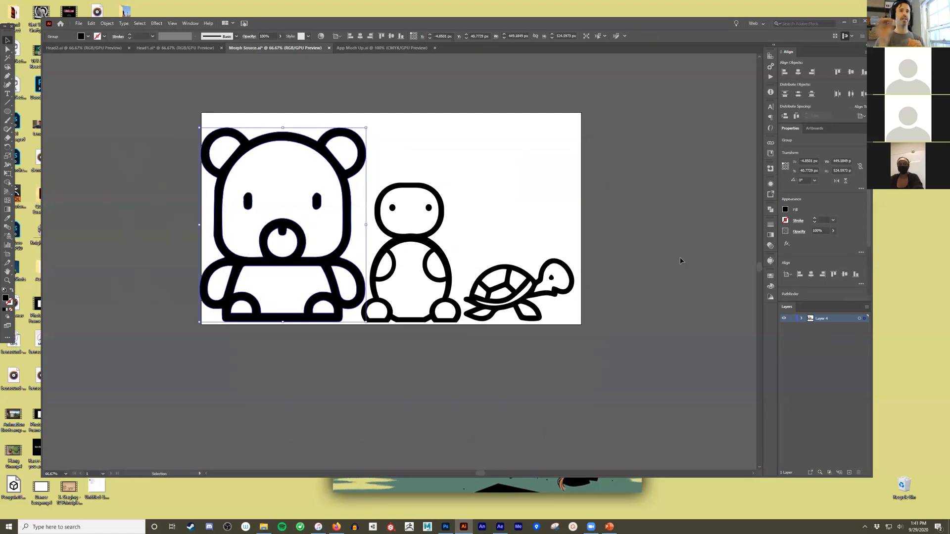
- Add another empty layer and apply Release to Layers (Build) to Layer 4
click(839, 474)
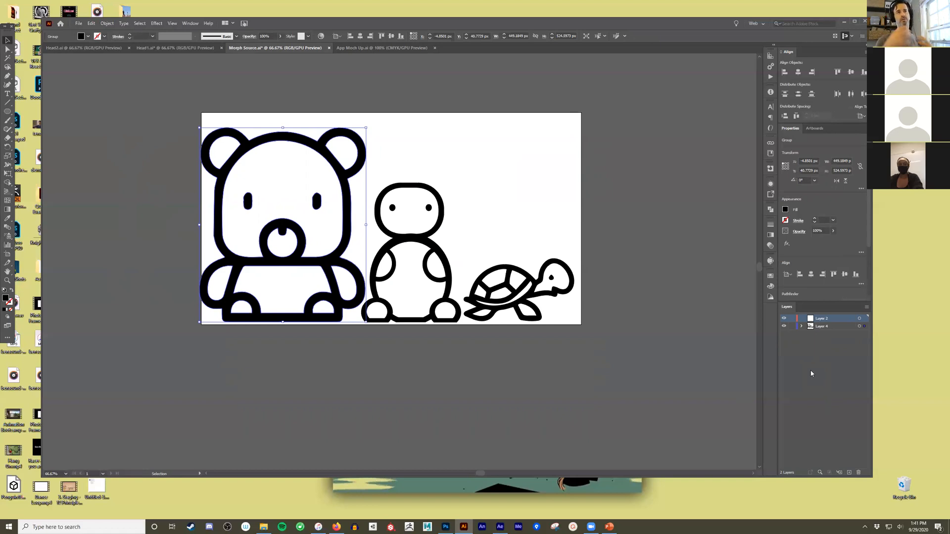
click(817, 327)
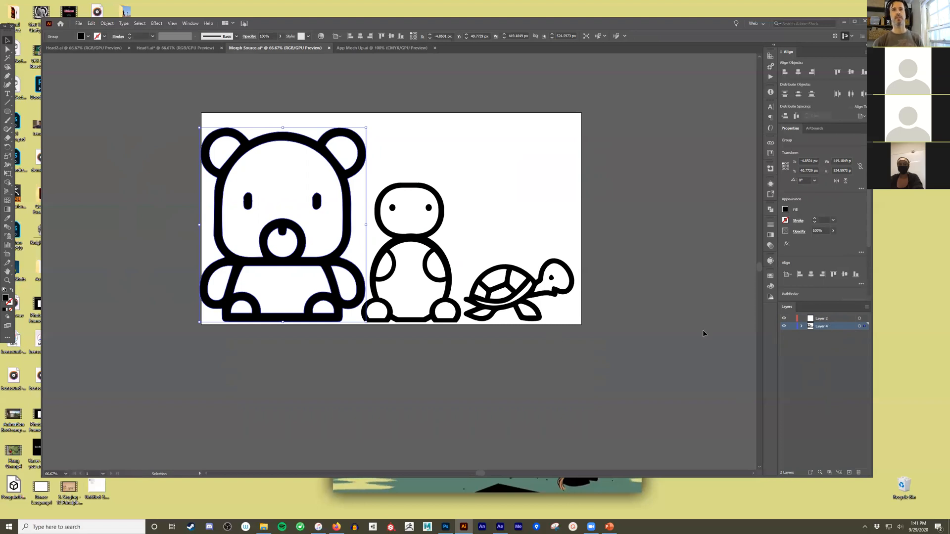
click(866, 308)
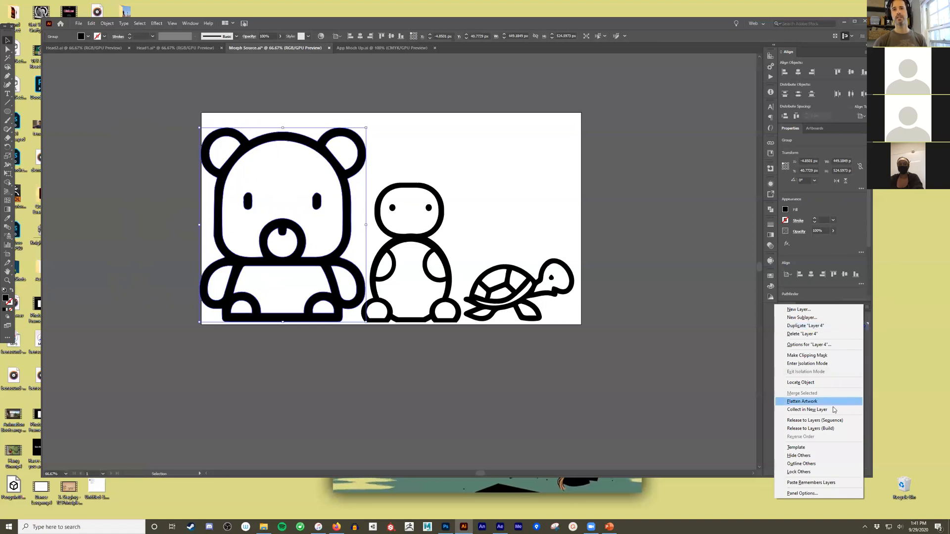
click(816, 429)
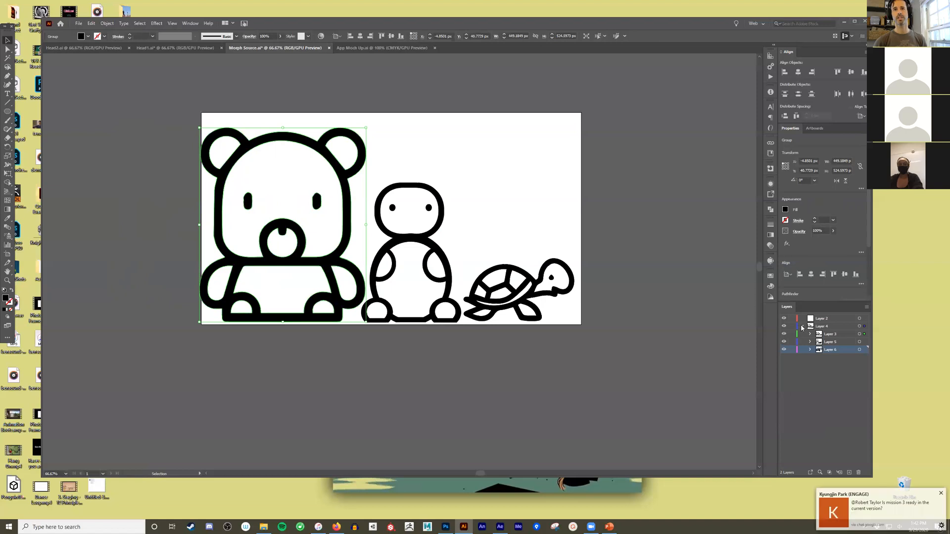
- Expand Layer 4 and examine what each released sublayer contains by switching their visibility
click(802, 327)
click(802, 327)
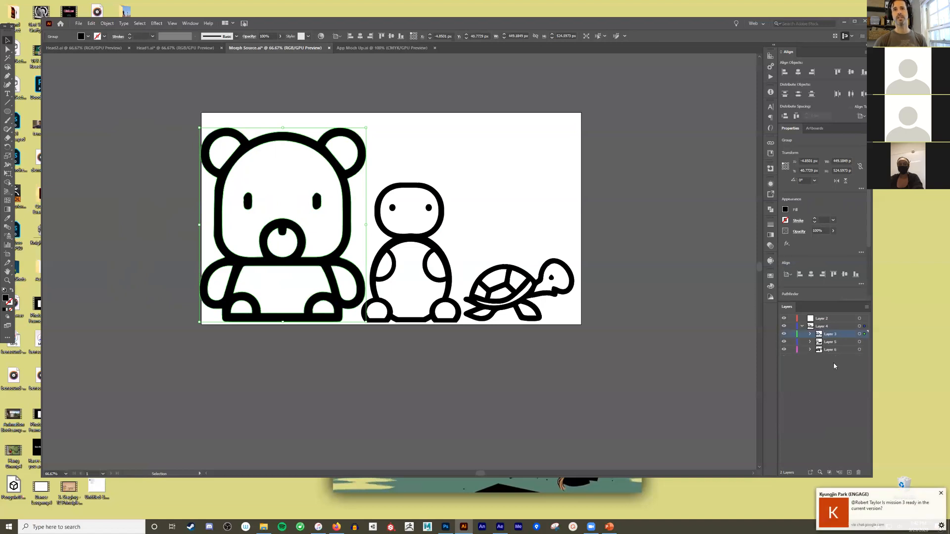
click(833, 342)
click(833, 335)
click(784, 334)
click(784, 334)
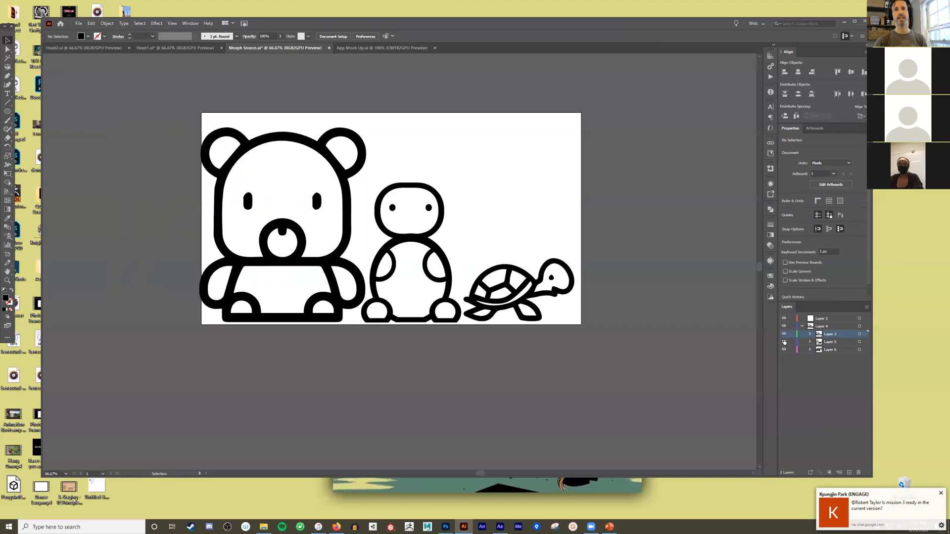
click(784, 336)
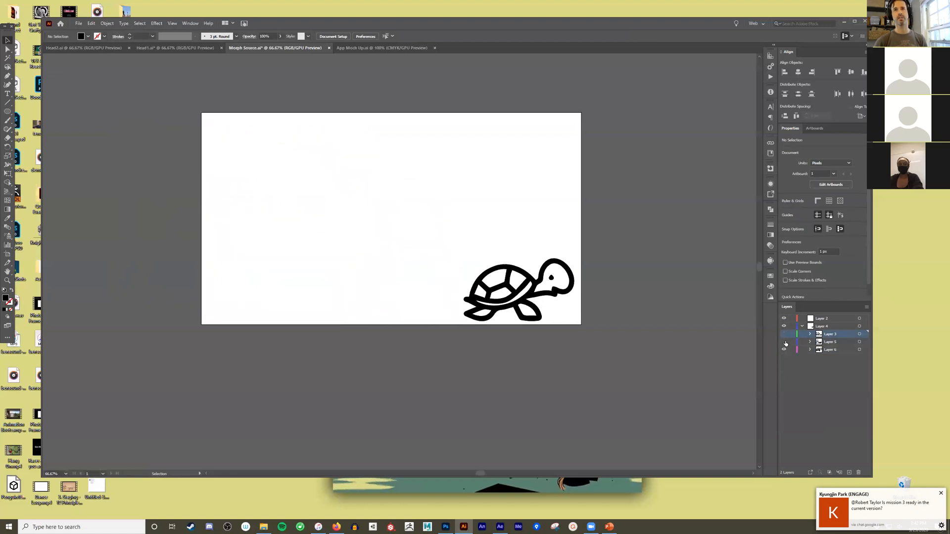
click(836, 352)
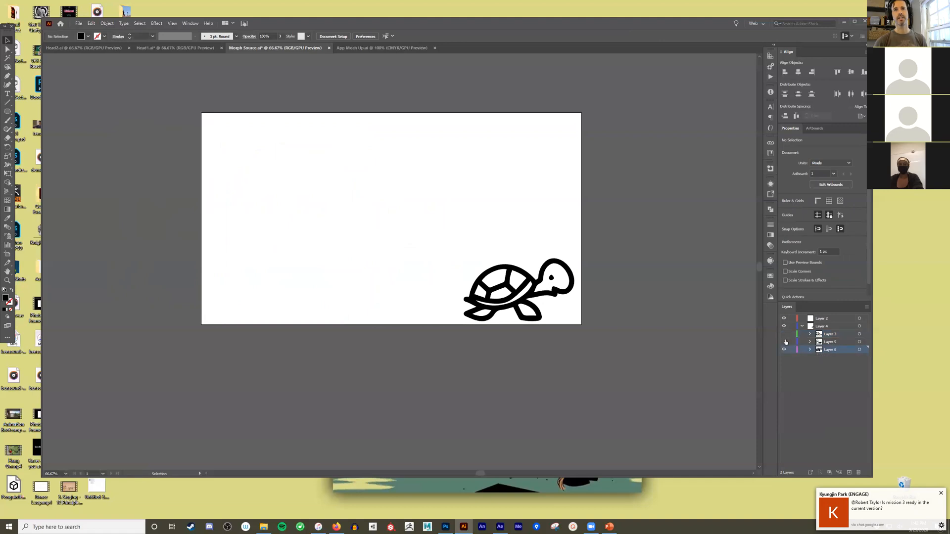
- Show Layer 3 and delete the copy of the middle figure from it
click(784, 335)
click(829, 335)
click(436, 253)
key(Delete)
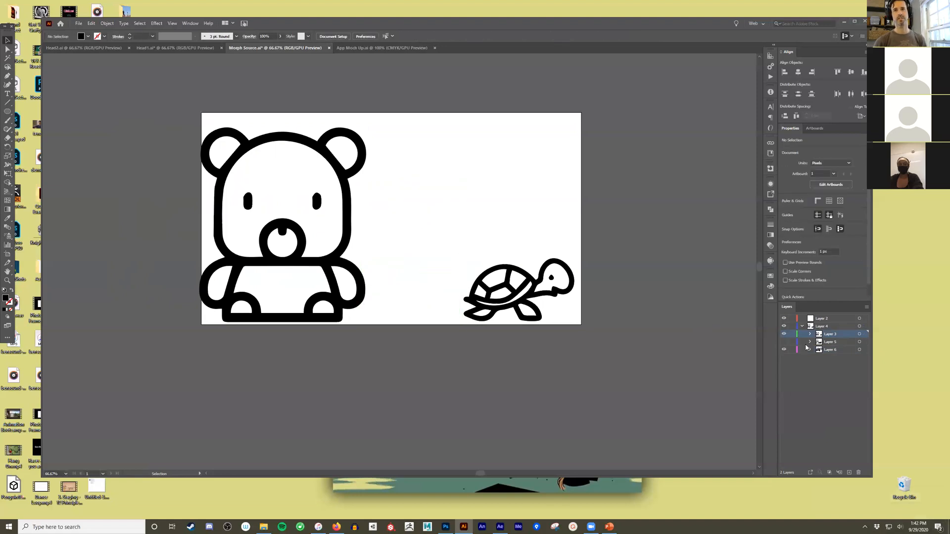
- Isolate Layer 5 by hiding Layers 3 and 6, and delete the turtle from it
click(783, 342)
click(784, 334)
click(783, 349)
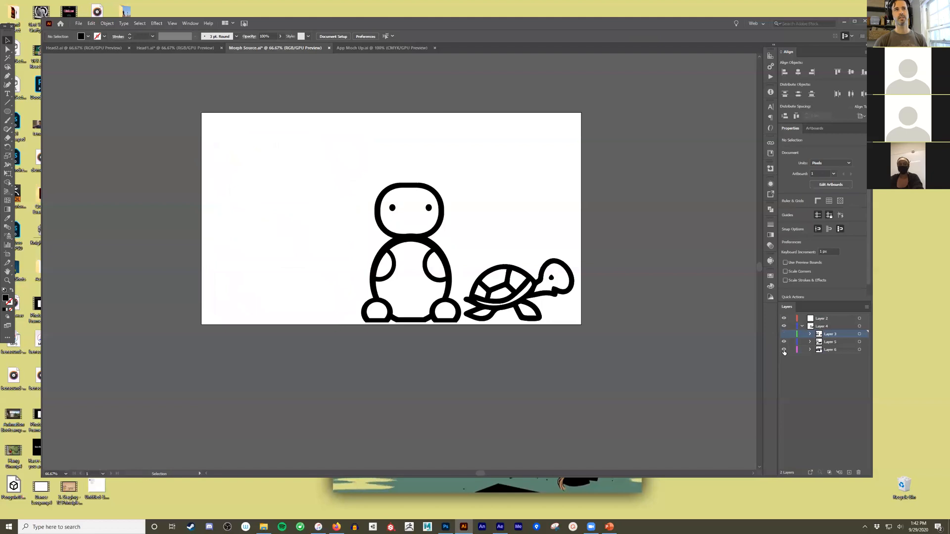
click(528, 290)
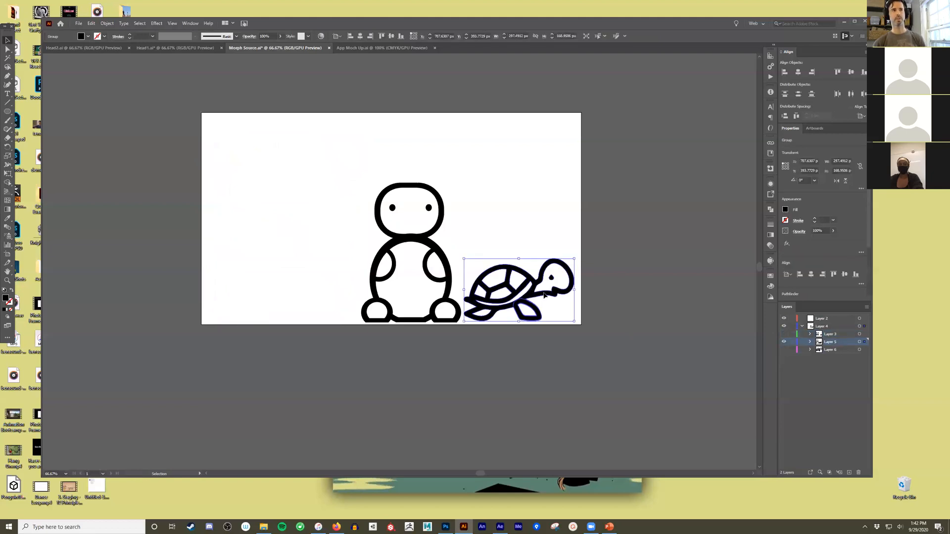
key(Delete)
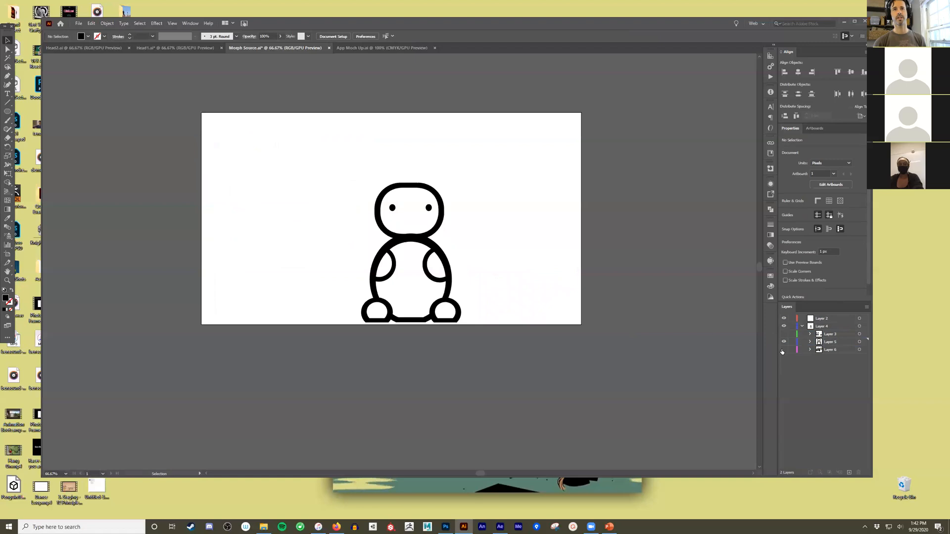
- Show all three released sublayers, move Layers 3, 5 and 6 out of Layer 4 to the top level, and delete Layers 2 and 4
click(784, 350)
click(784, 334)
drag(834, 337, 833, 327)
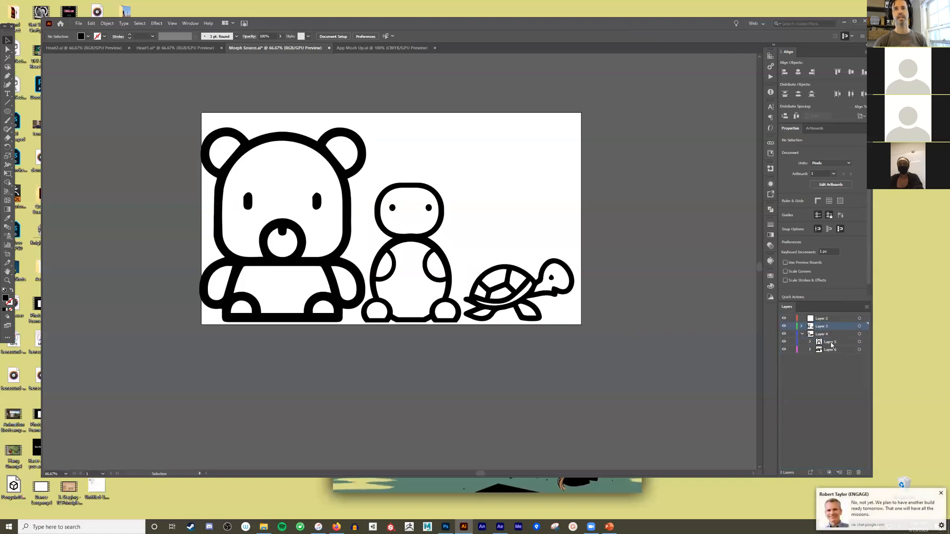
key(ctrl+z)
shift+click(833, 350)
drag(833, 349, 828, 317)
shift+click(841, 350)
click(858, 473)
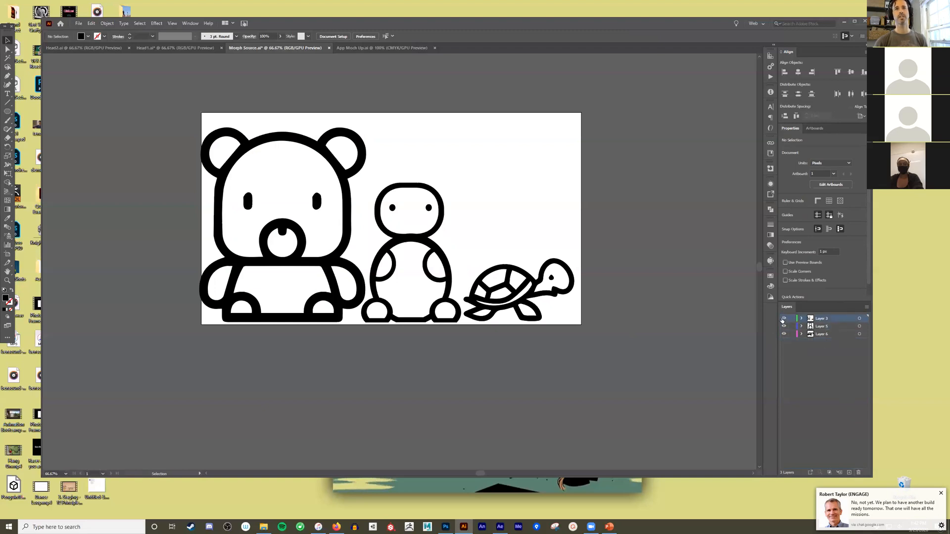
- Check what Layers 3 and 5 hold and delete the extra turtle from Layer 3
click(783, 318)
click(784, 318)
click(783, 326)
click(783, 326)
click(542, 289)
key(Delete)
- Check the contents of Layers 3, 5 and 6 by switching each one's visibility, and view the Release to Layers commands
click(783, 319)
click(784, 319)
click(783, 326)
click(784, 327)
click(783, 335)
click(784, 334)
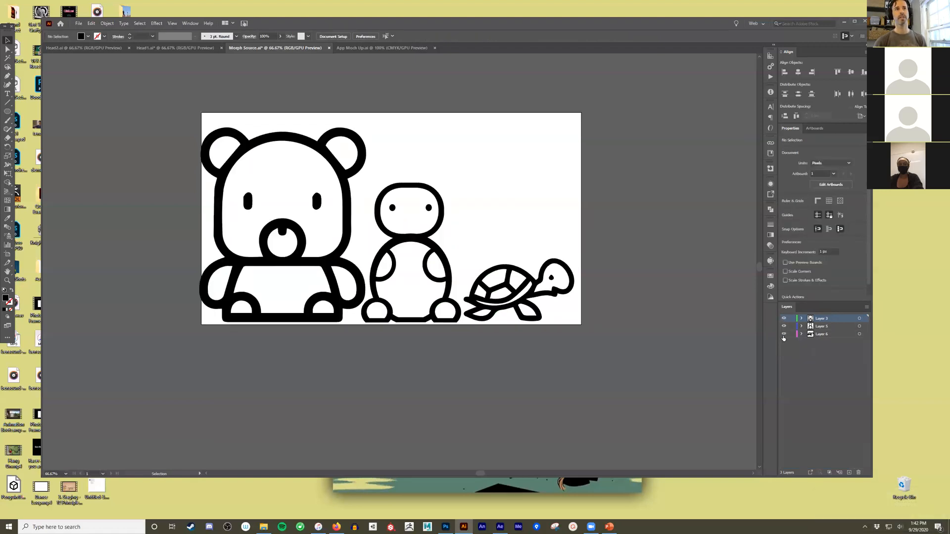
click(866, 307)
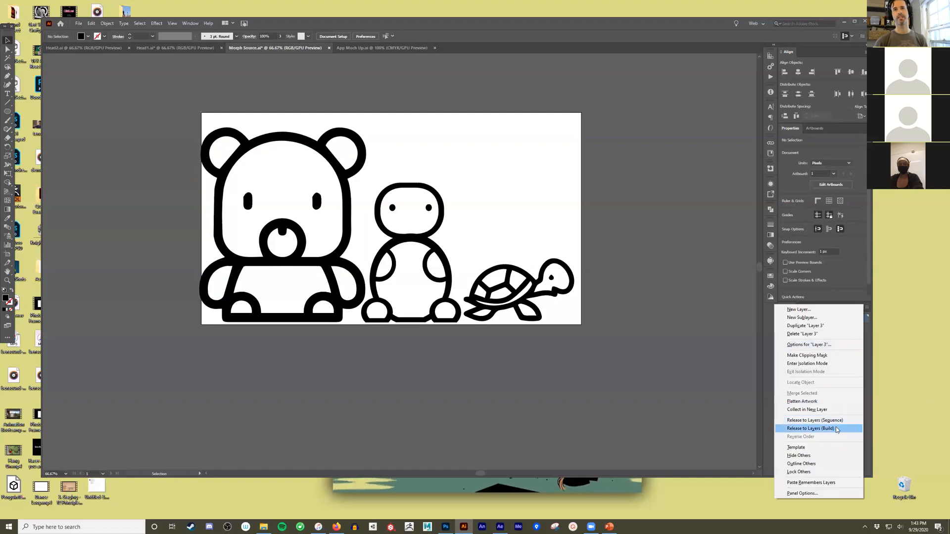
click(928, 362)
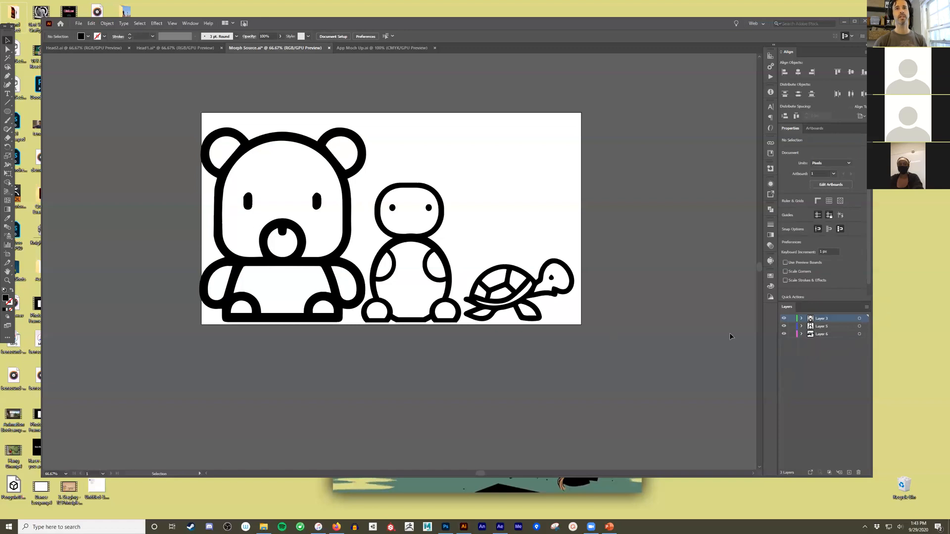
- Rename Layer 3 to Bear, Layer 5 to Morph and Layer 6 to Turtle
double_click(822, 319)
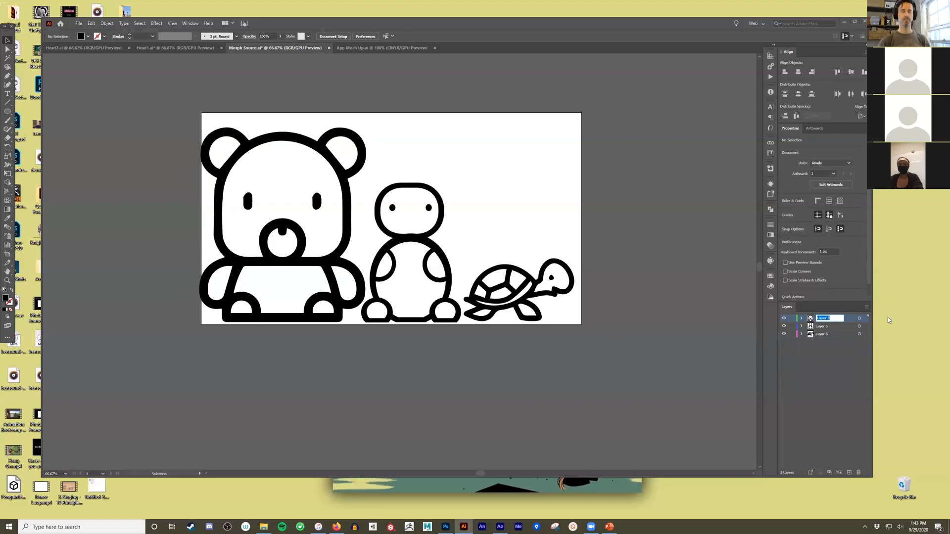
text(Bear)
key(Return)
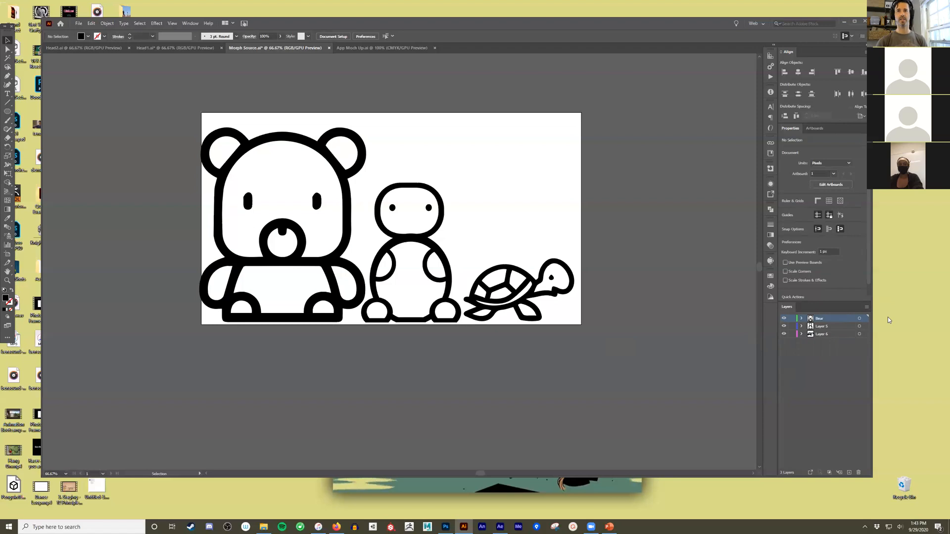
click(829, 329)
double_click(830, 329)
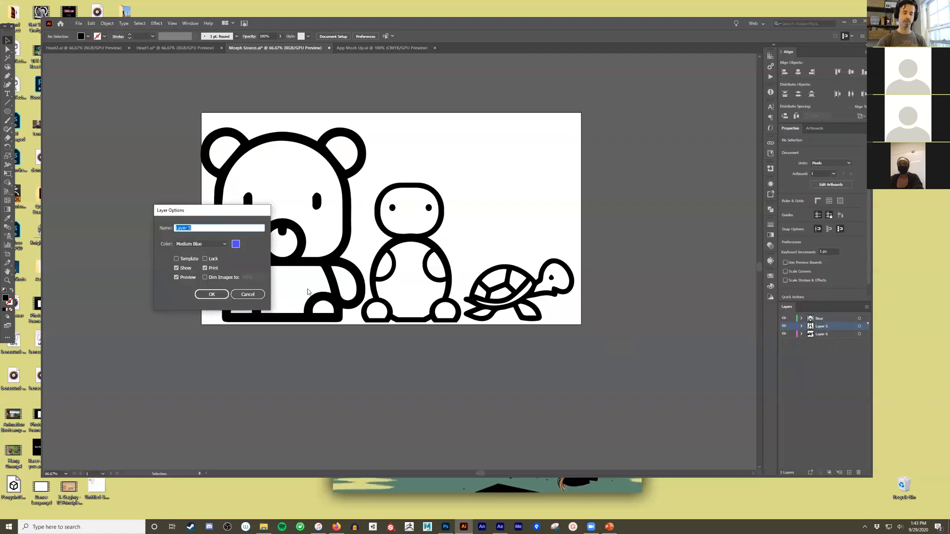
text(Morph)
key(Return)
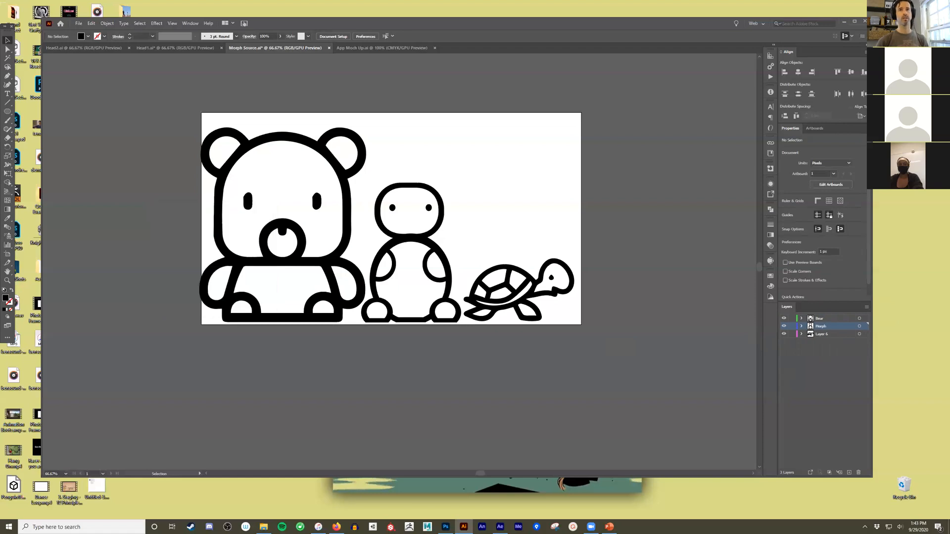
double_click(821, 334)
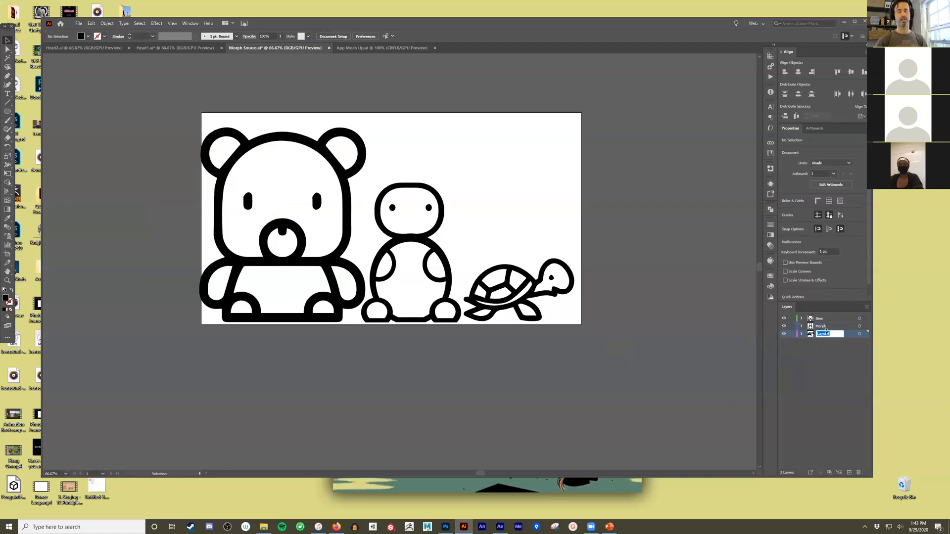
text(Turtle)
key(Return)
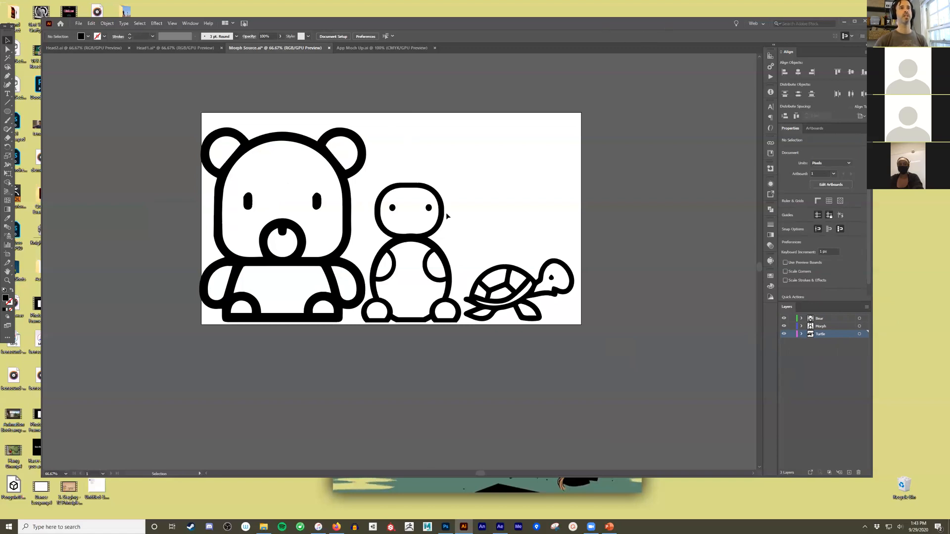
- Minimize the artwork window, switch to After Effects and display the items of the Morph project
click(842, 22)
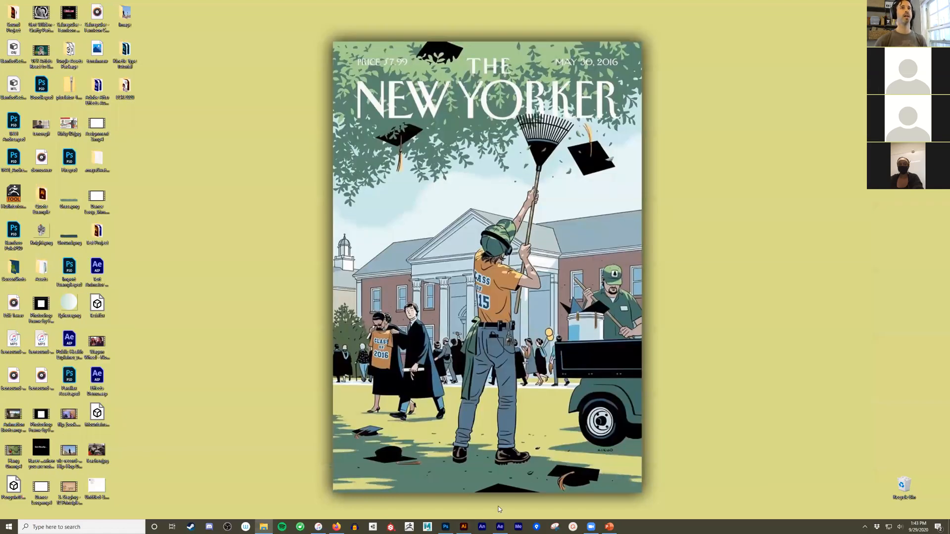
click(499, 527)
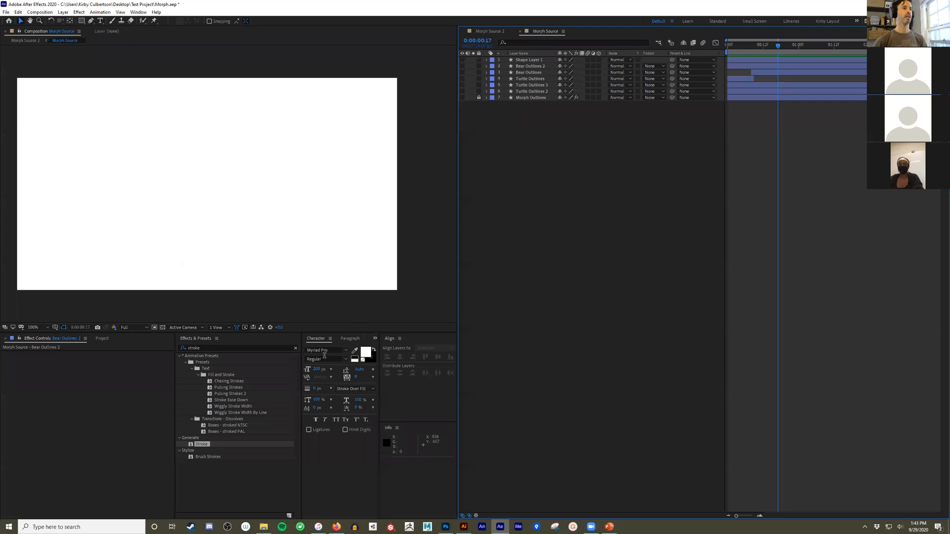
click(178, 355)
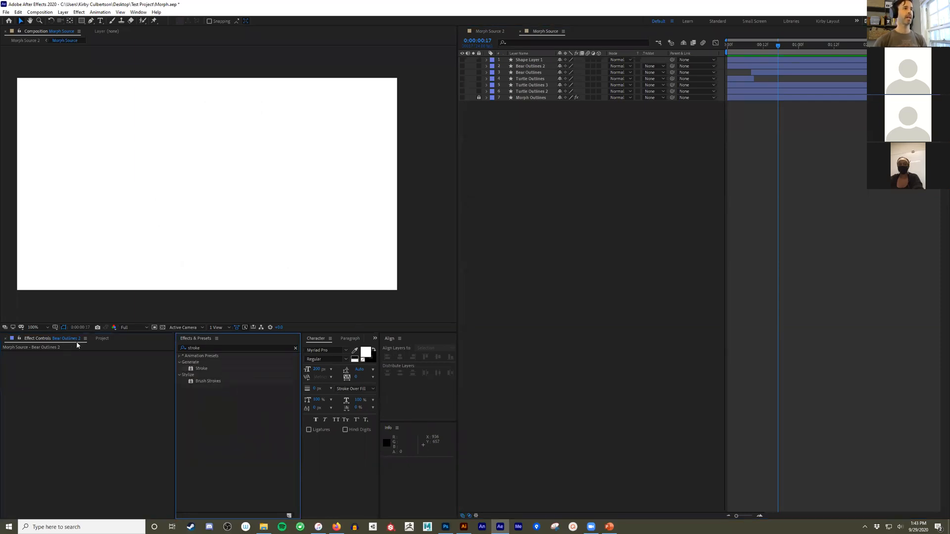
click(102, 341)
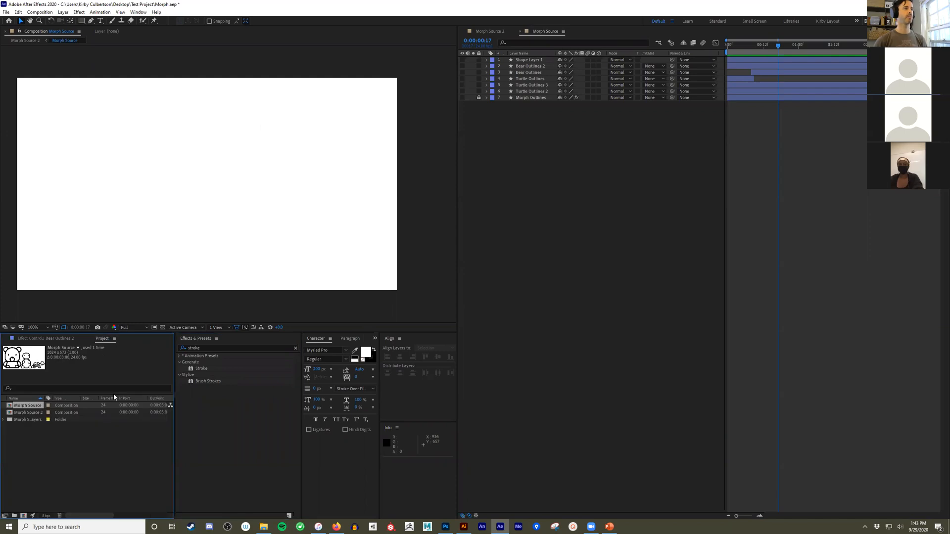
right_click(45, 445)
mouse_move(106, 480)
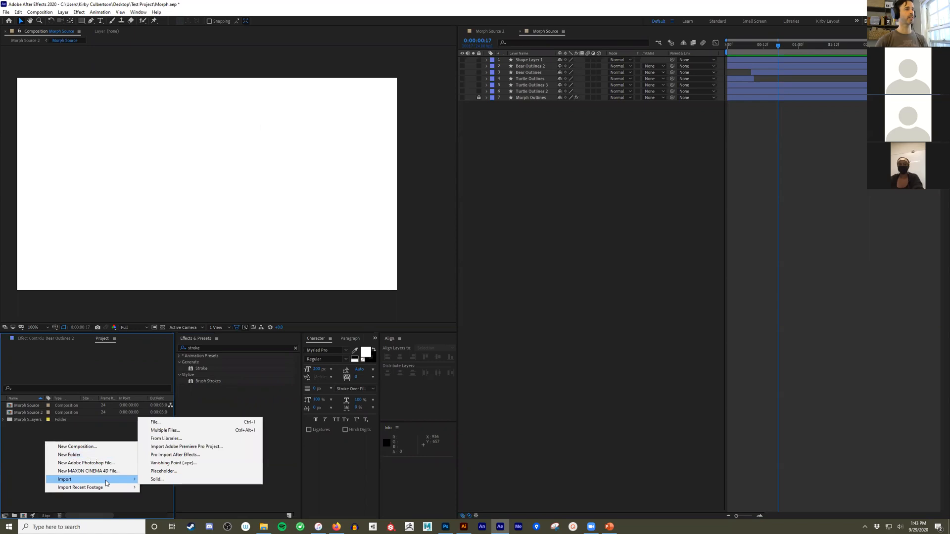
click(181, 423)
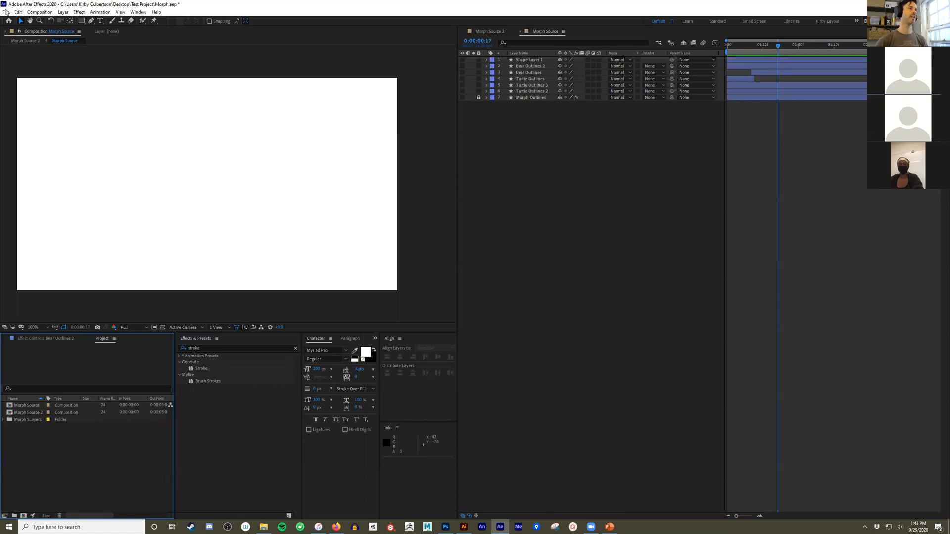
click(6, 12)
mouse_move(107, 117)
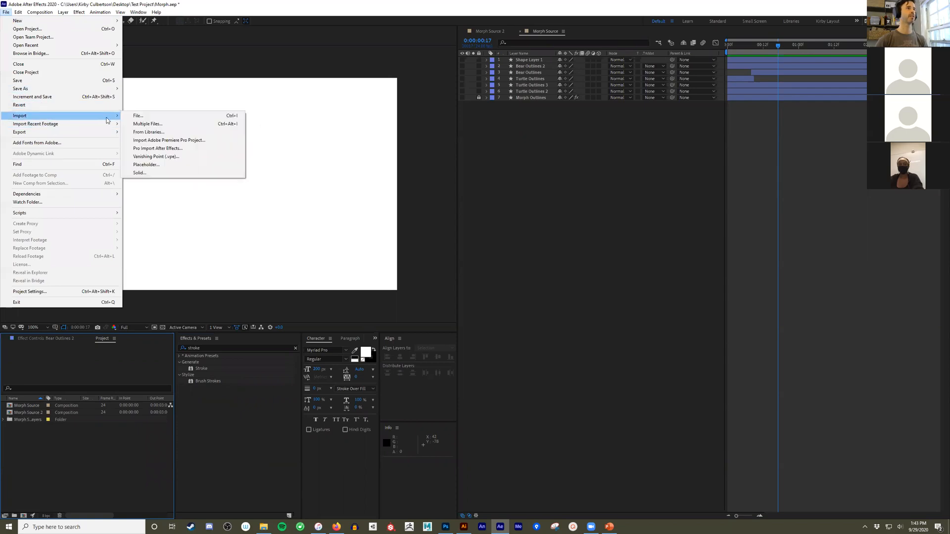
click(139, 115)
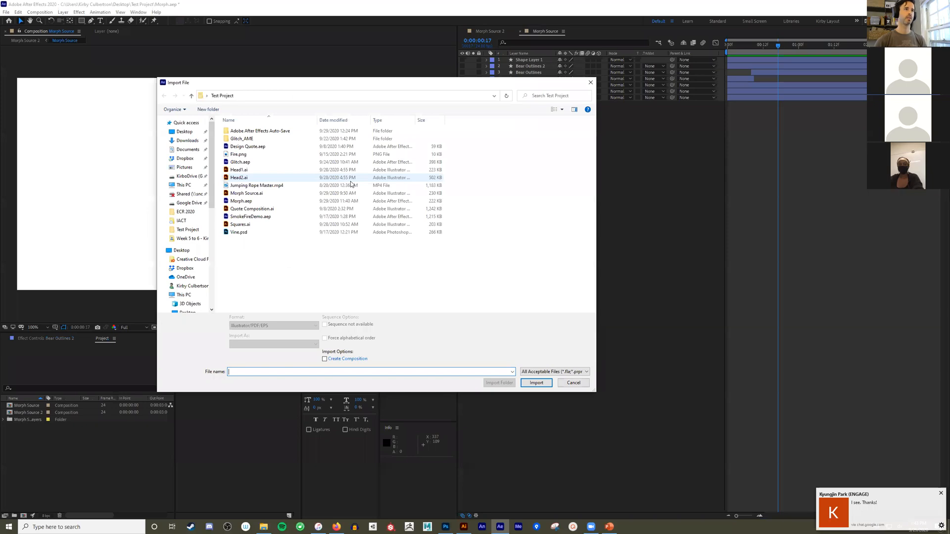
click(248, 191)
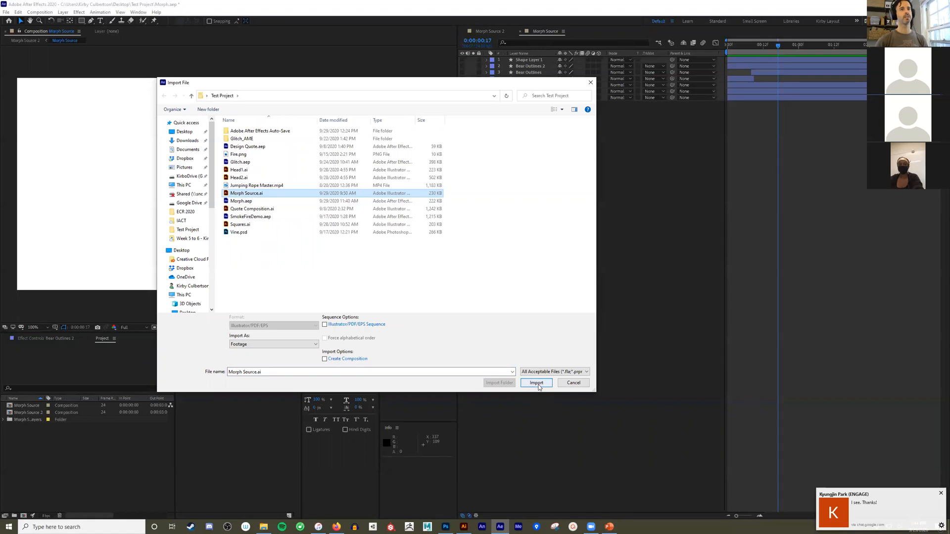
click(537, 384)
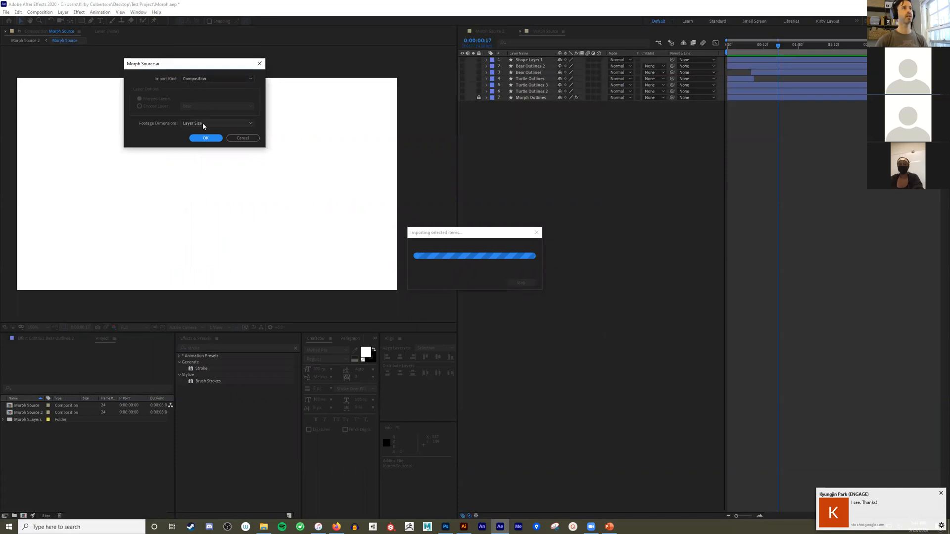
click(243, 138)
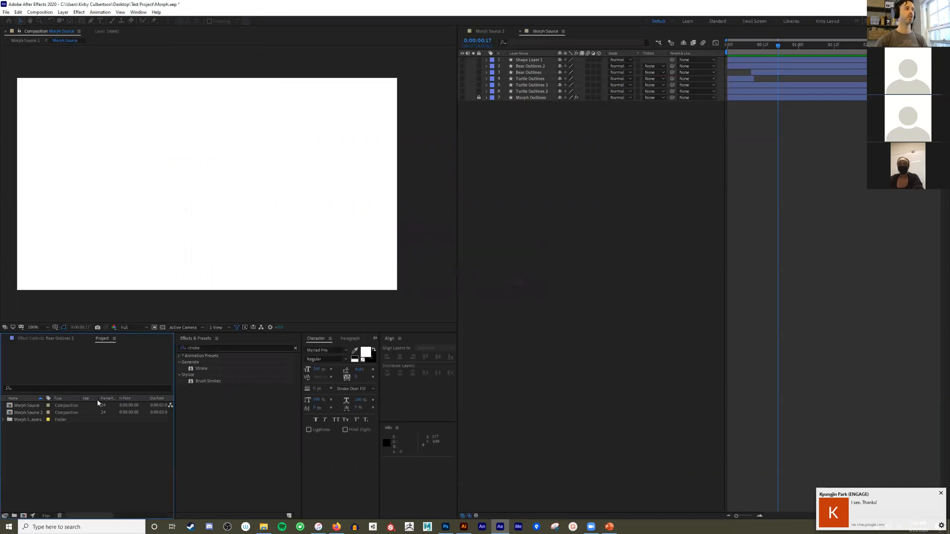
- Close the open composition timelines and undo the last layer visibility change
click(26, 406)
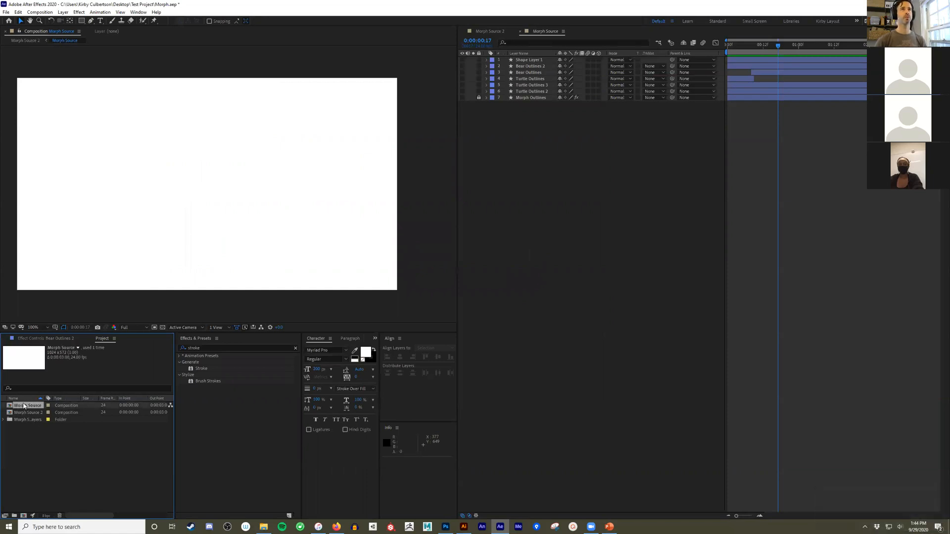
click(519, 31)
click(463, 31)
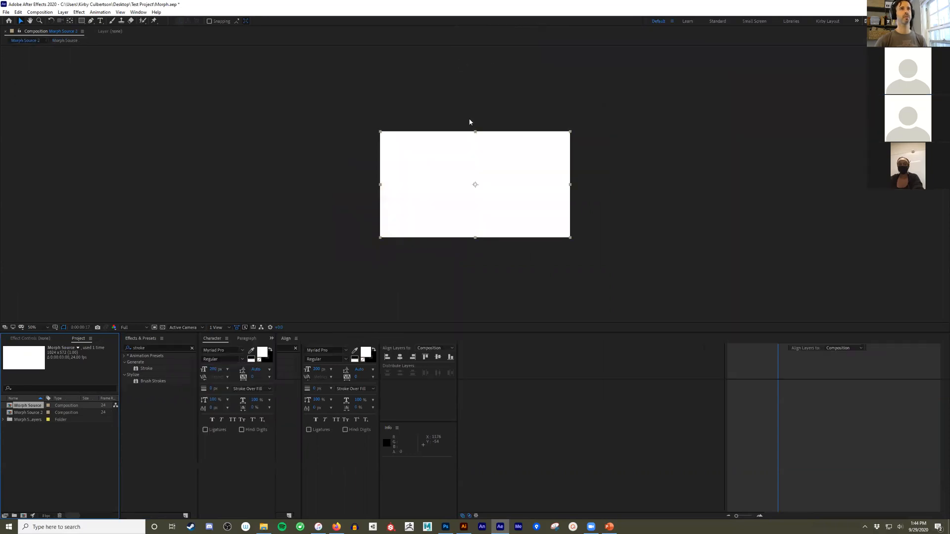
key(ctrl+z)
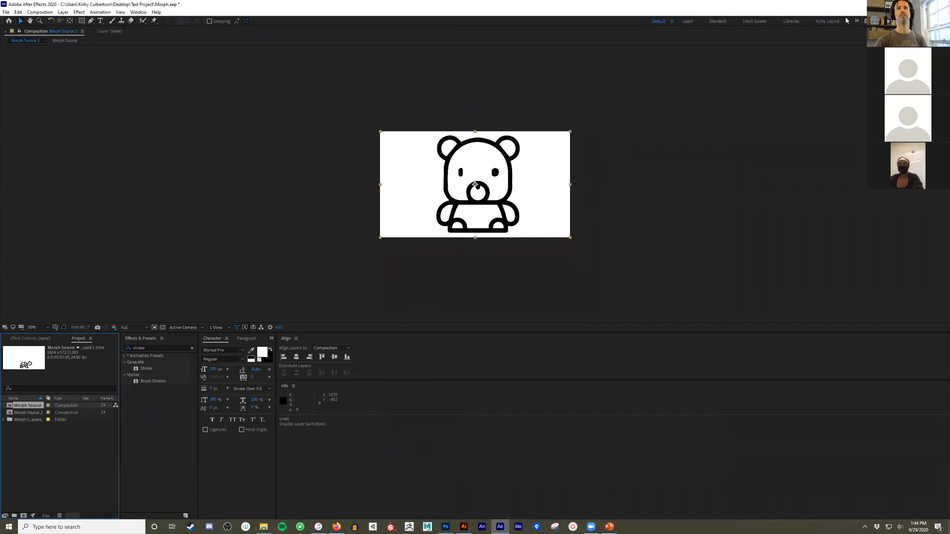
- Switch to the custom saved workspace layout to bring the timeline area back
click(839, 20)
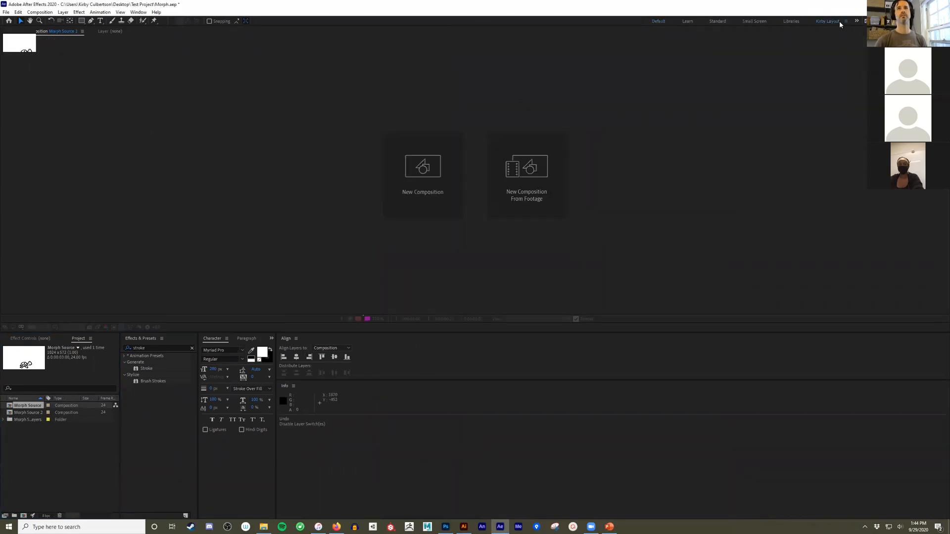
click(846, 21)
click(861, 22)
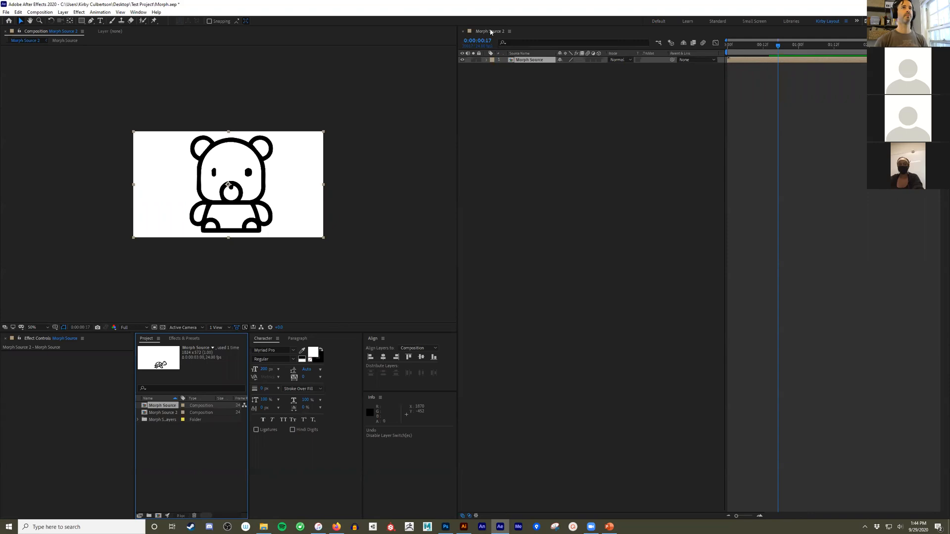
- Open the Morph Source composition and close the Morph Source 2 timeline
click(177, 439)
double_click(148, 405)
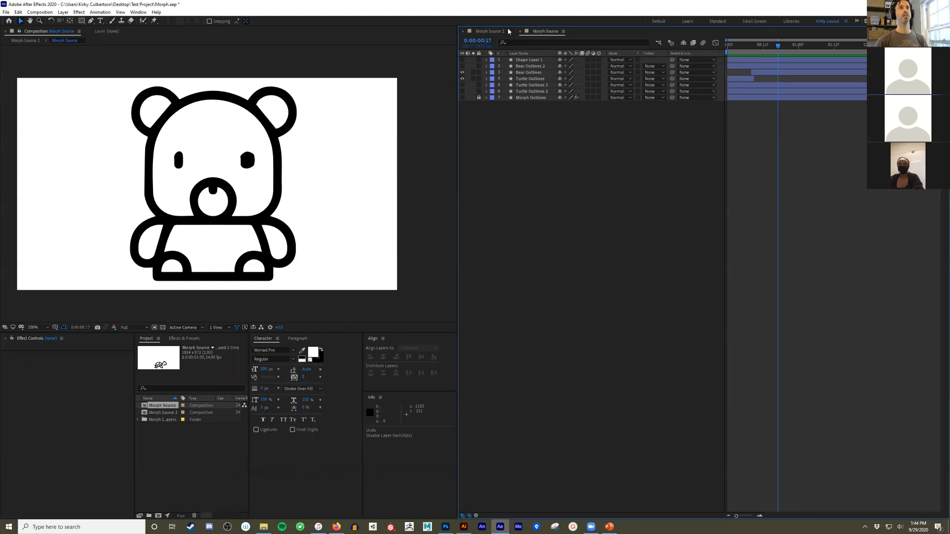
click(463, 31)
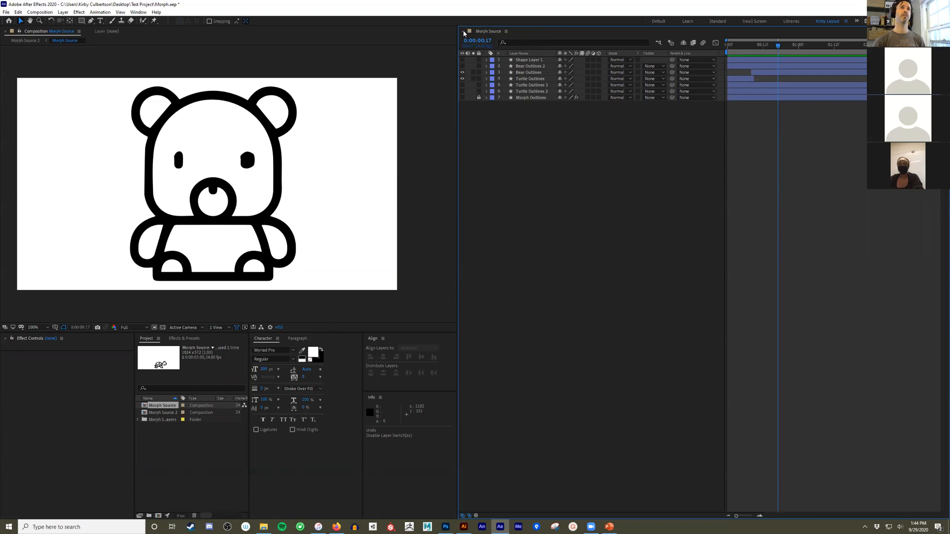
- Set the background color of the Morph Source composition to black (000000)
right_click(490, 34)
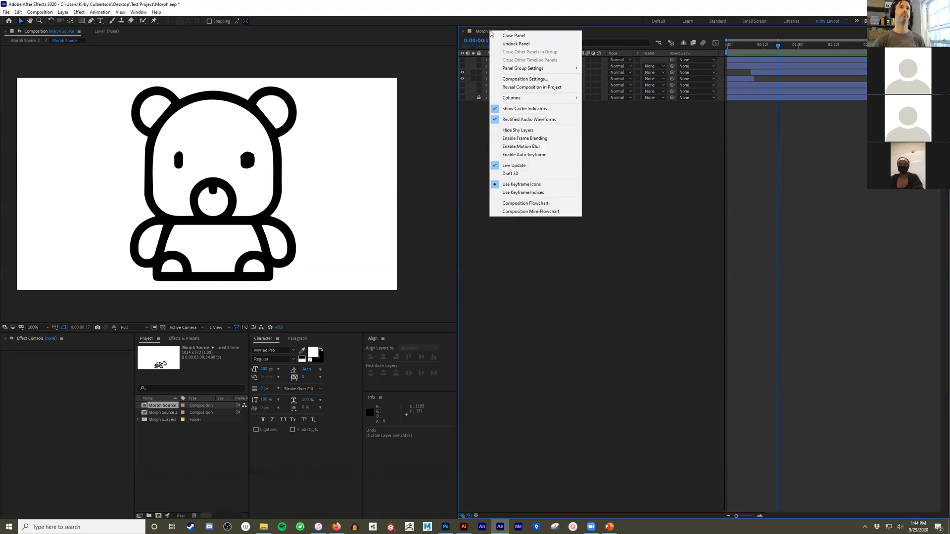
click(539, 81)
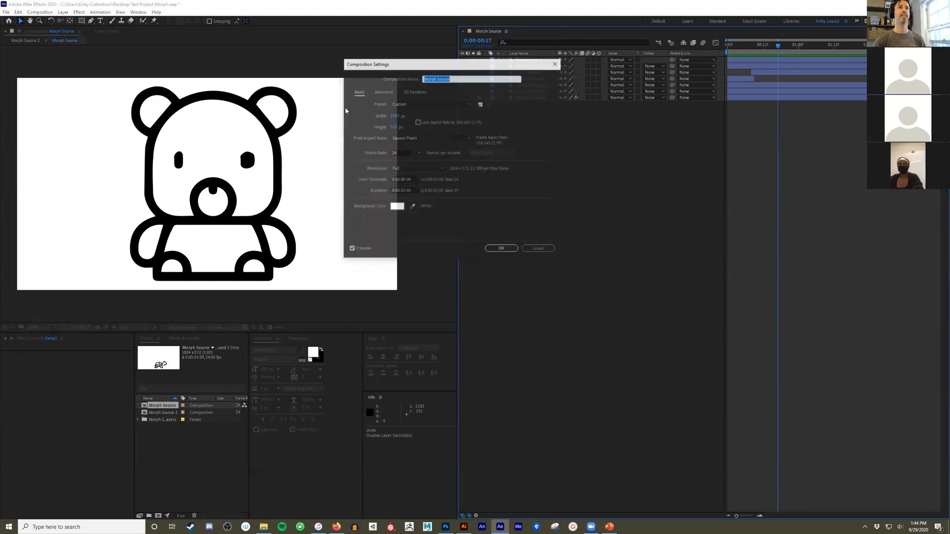
click(397, 206)
drag(86, 104, 110, 123)
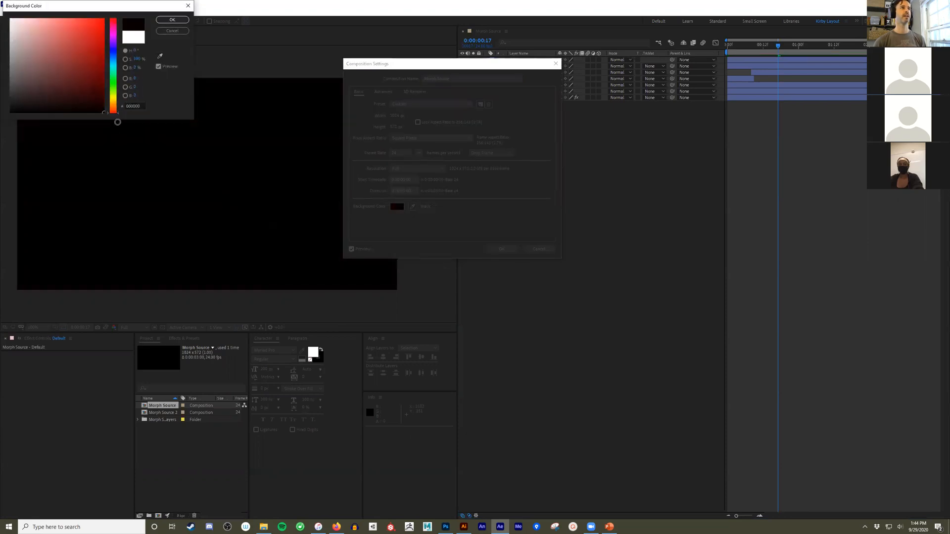
click(165, 20)
click(501, 249)
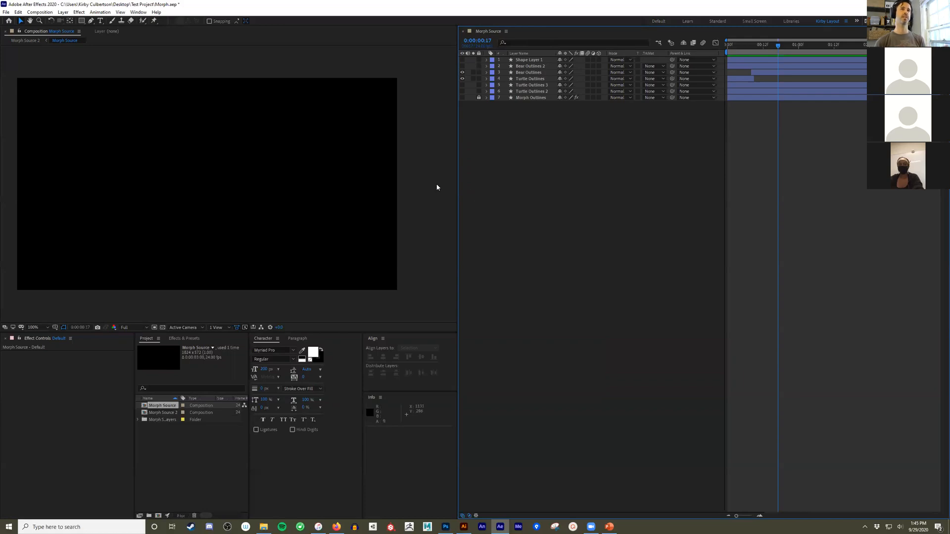
- Review the composition settings of Morph Source and the other options offered for its timeline
right_click(490, 33)
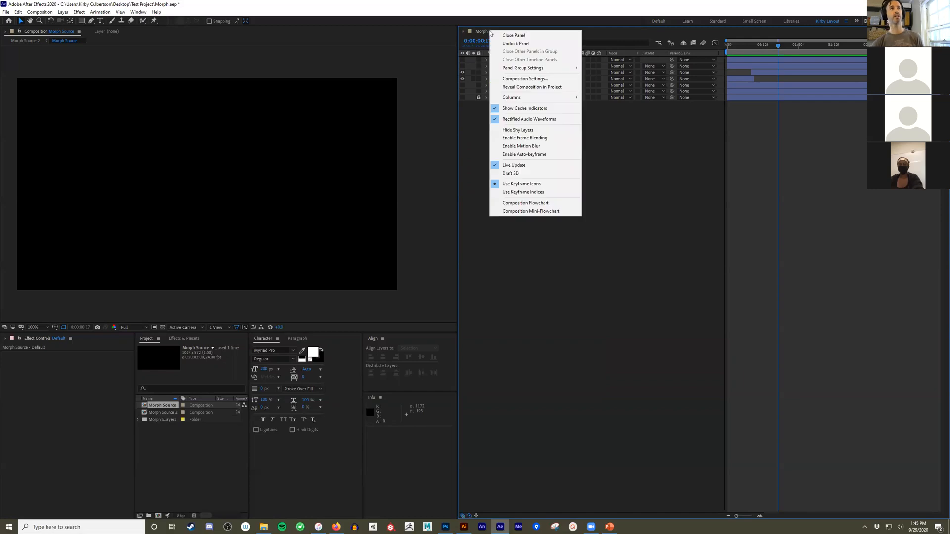
click(523, 80)
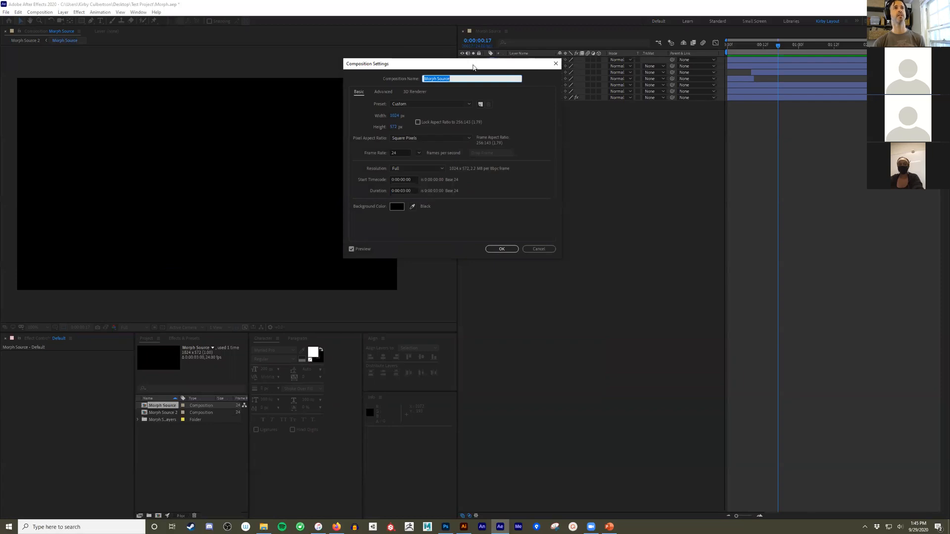
drag(473, 67, 448, 59)
click(513, 241)
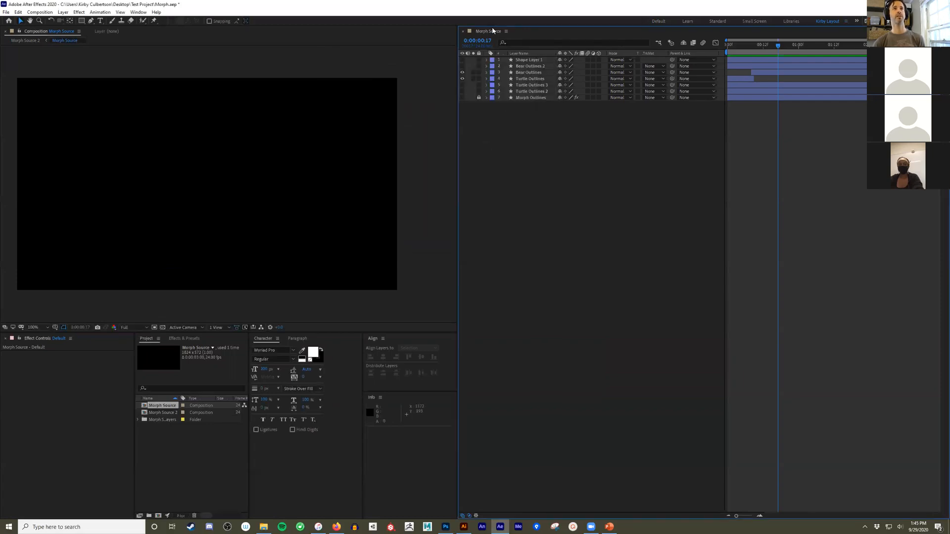
right_click(494, 32)
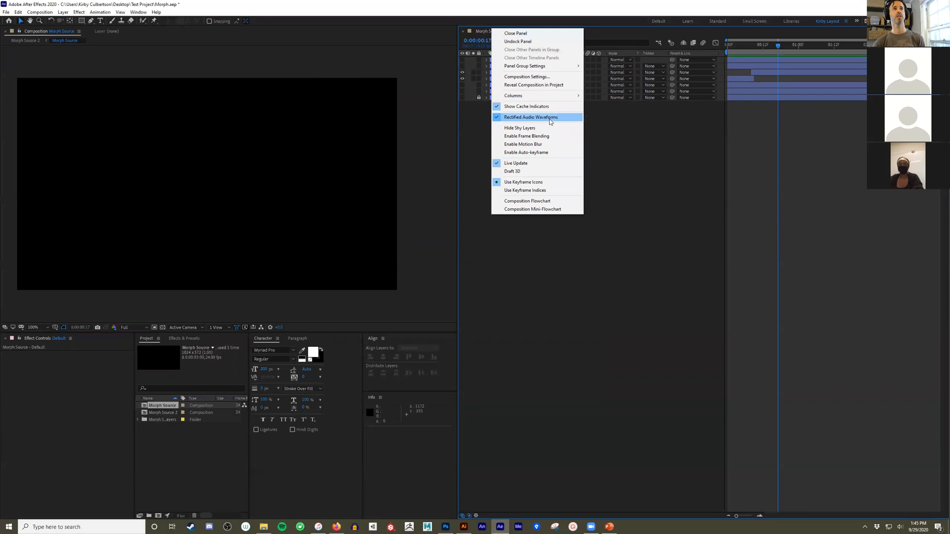
click(621, 127)
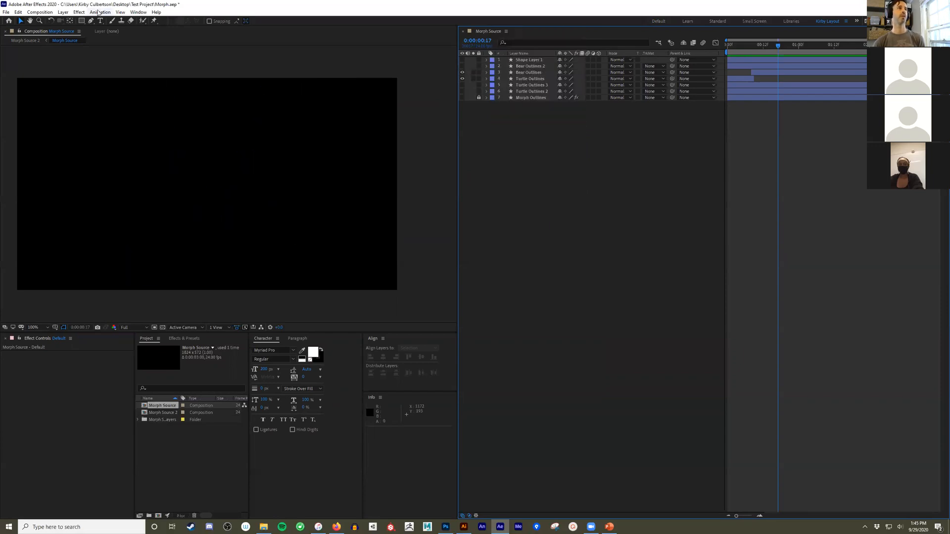
- Set the Morph Source composition's background color back to white
click(46, 12)
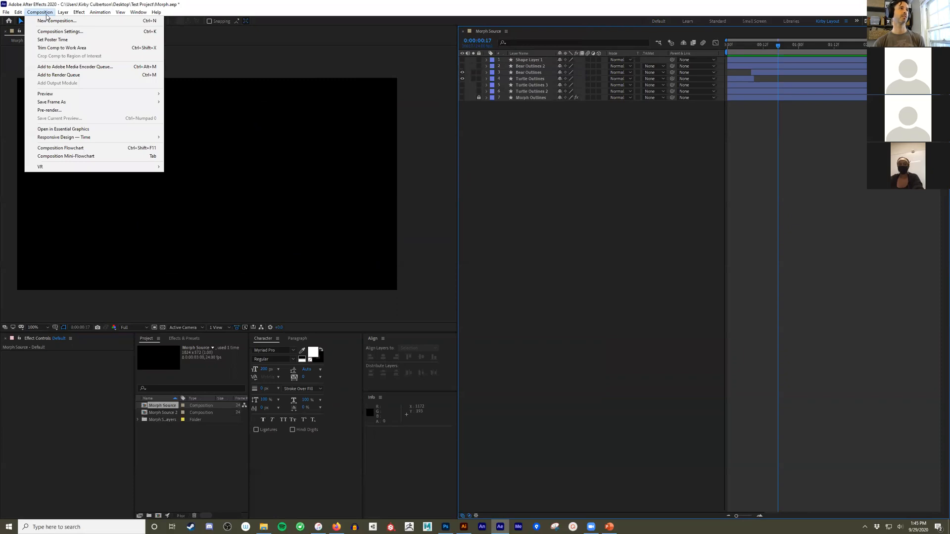
click(58, 31)
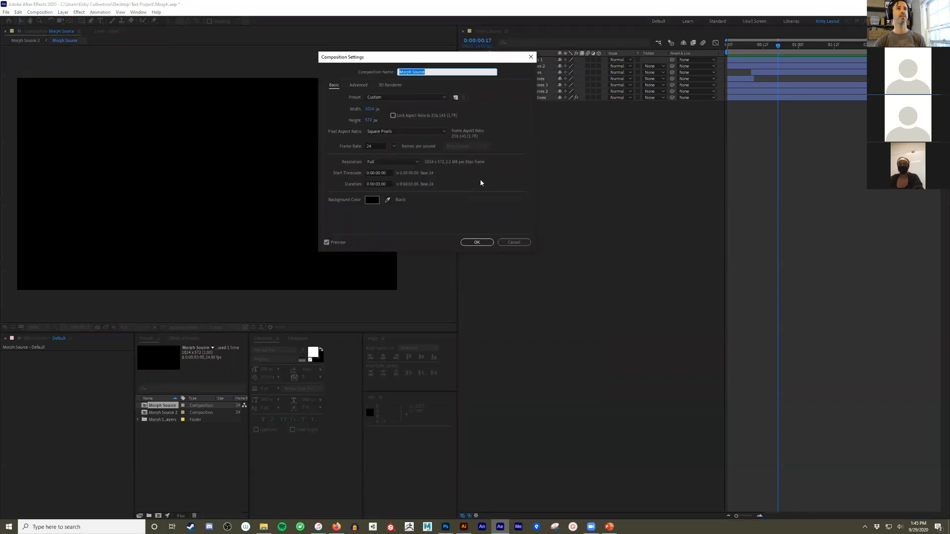
click(371, 200)
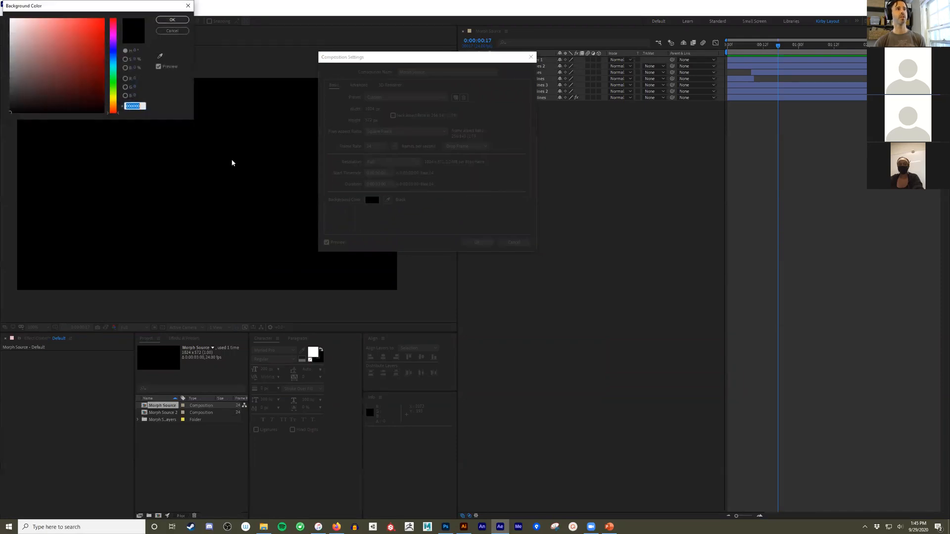
click(46, 58)
drag(25, 46, 10, 18)
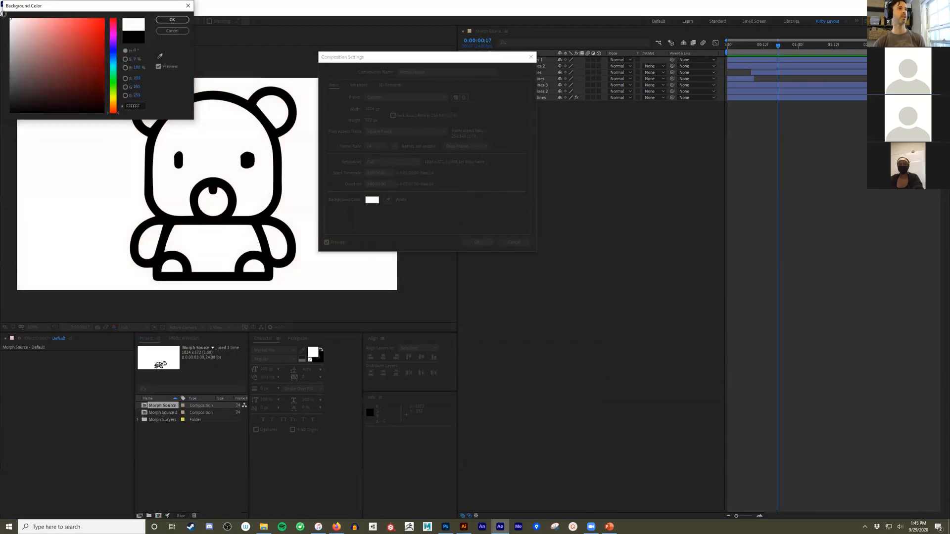
click(159, 19)
click(483, 243)
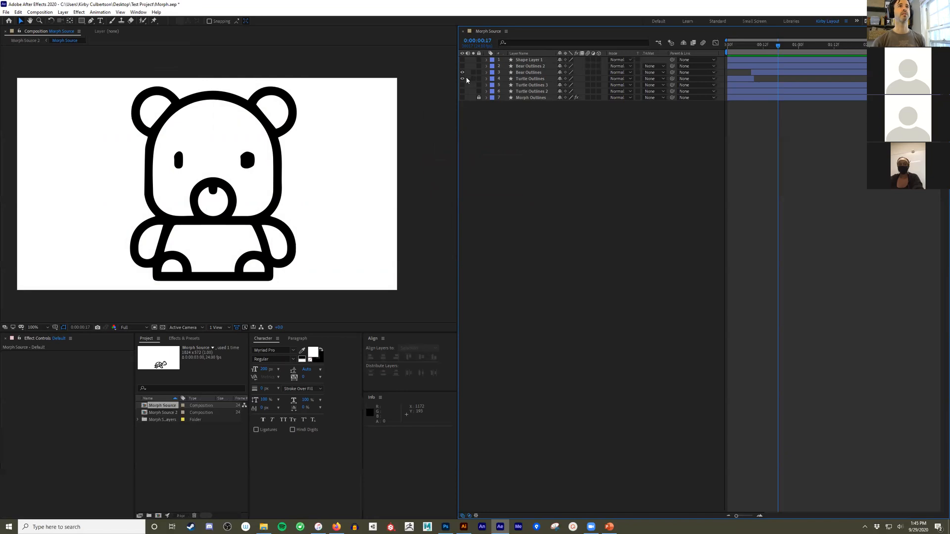
- Hide the Bear Outlines and Turtle Outlines layers and open the Morph Source 2 composition
drag(462, 73, 463, 78)
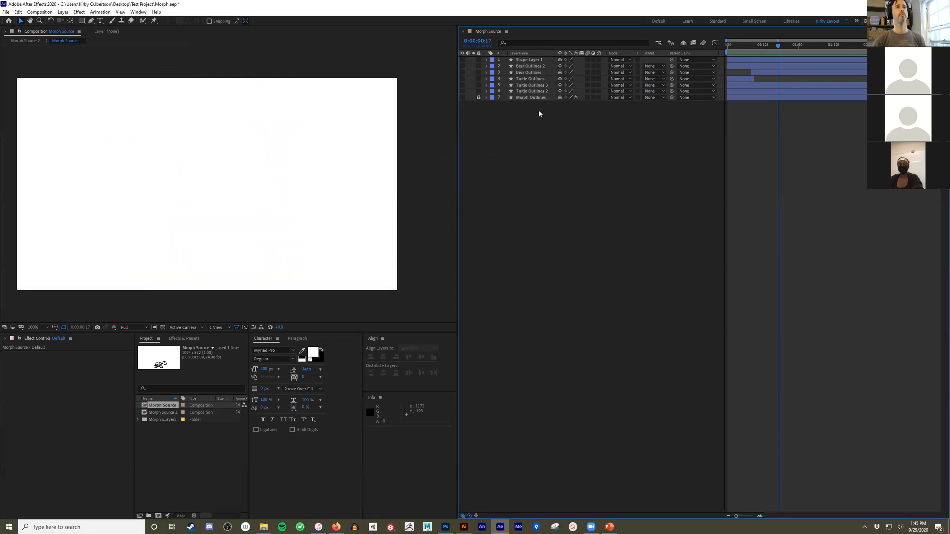
click(151, 414)
drag(148, 414, 415, 346)
drag(246, 384, 151, 412)
double_click(143, 414)
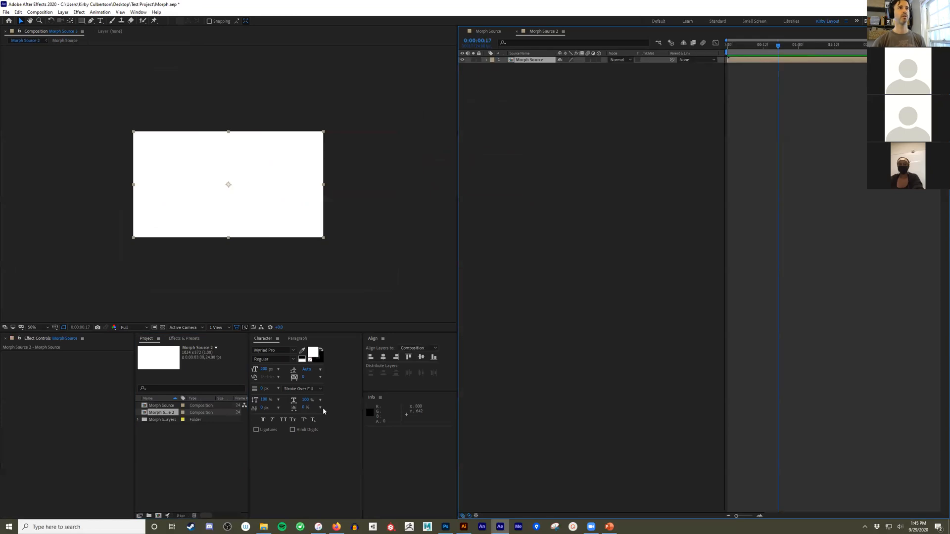
- Open the nested Morph Source composition and expand the project folder containing the imported Illustrator layers
double_click(505, 62)
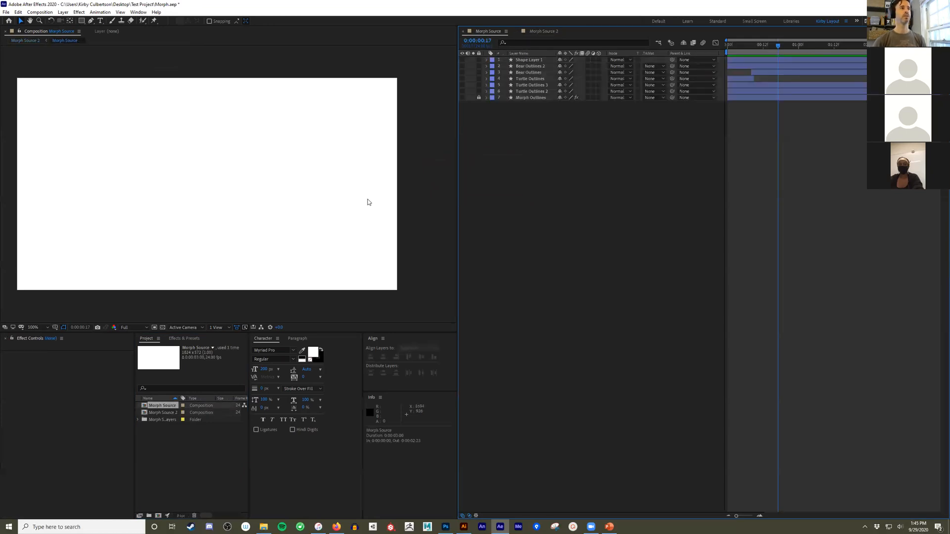
click(163, 434)
click(139, 420)
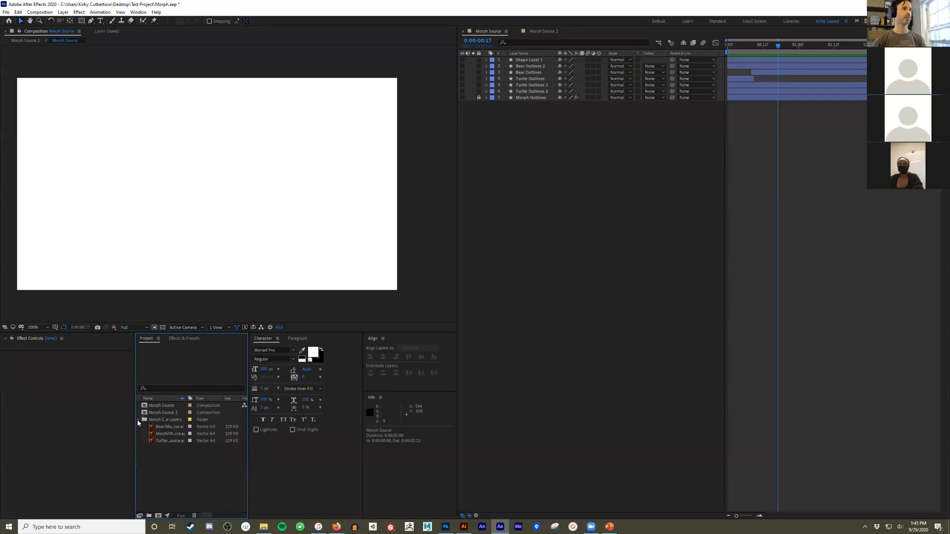
- Delete the nested Morph Source layer from the Morph Source 2 composition
click(544, 31)
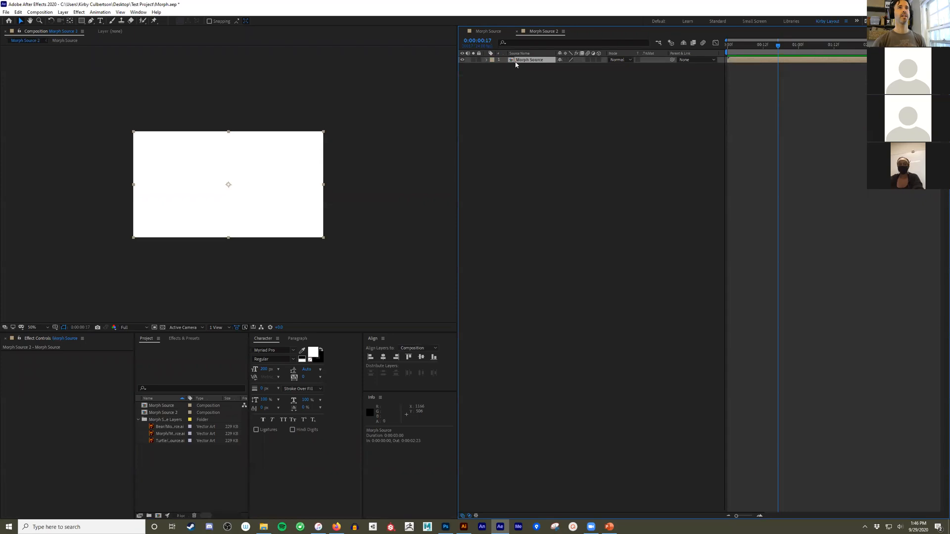
click(525, 87)
click(521, 60)
key(Delete)
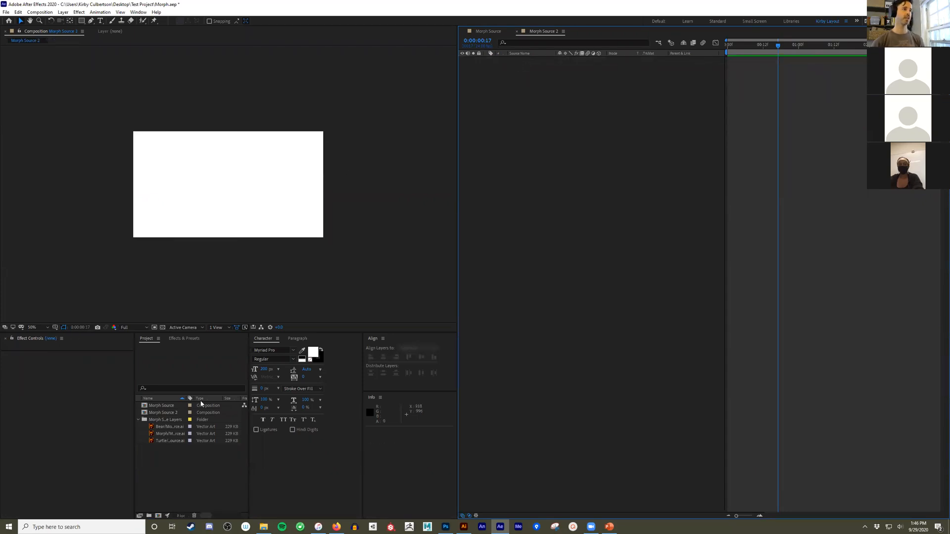
- Add the imported bear, morph and turtle Illustrator files to the Morph Source 2 composition as layers
click(170, 428)
shift+click(170, 440)
drag(161, 435, 542, 224)
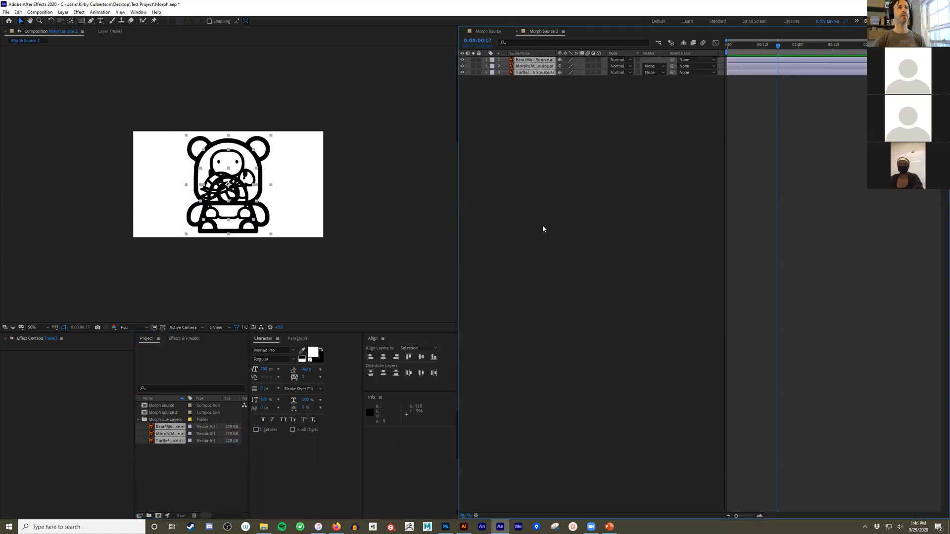
- Arrange the artwork side by side along the composition's bottom edge in the order bear, morph, turtle, without overlaps
click(384, 224)
drag(246, 213, 197, 228)
mouse_move(229, 193)
mouse_down()
mouse_move(287, 195)
mouse_move(217, 192)
mouse_move(230, 191)
mouse_up()
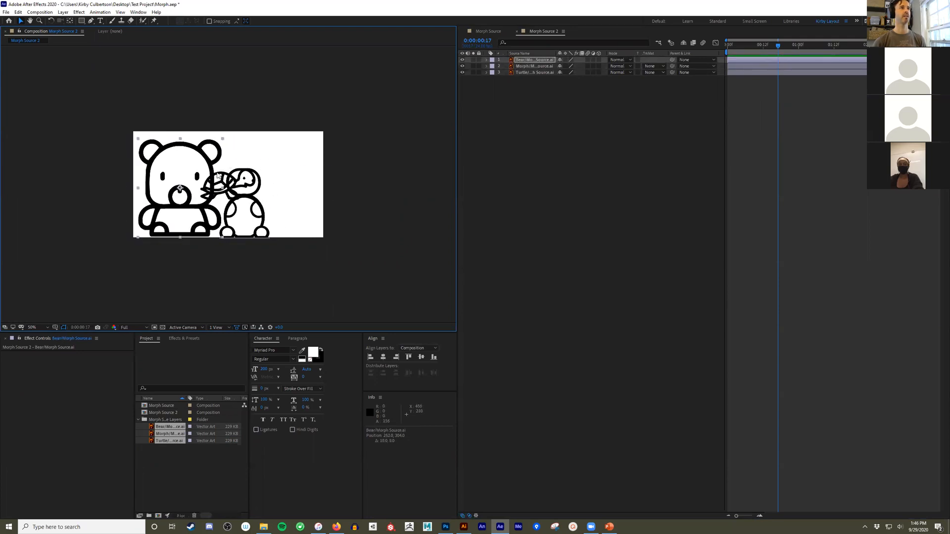
click(530, 73)
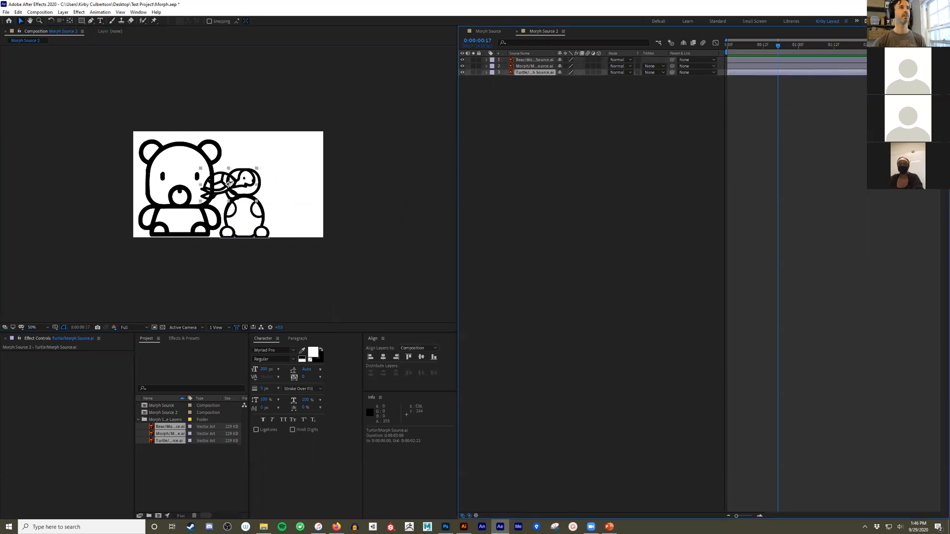
drag(231, 171, 324, 219)
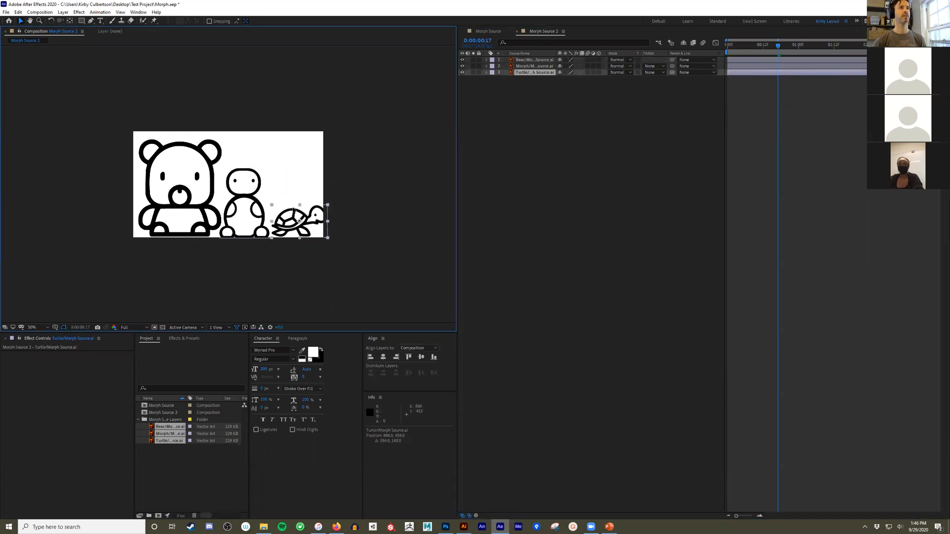
drag(253, 201, 299, 209)
click(538, 151)
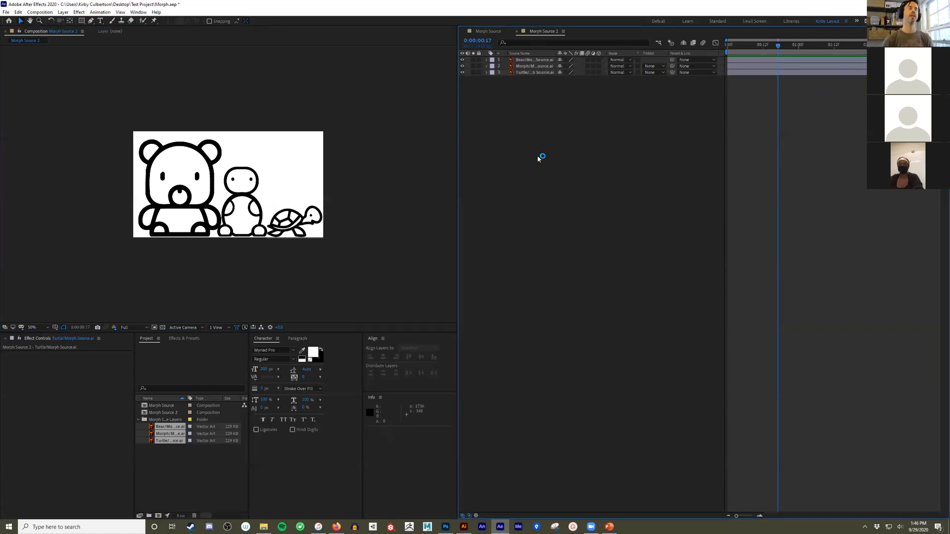
click(184, 148)
drag(183, 149, 179, 149)
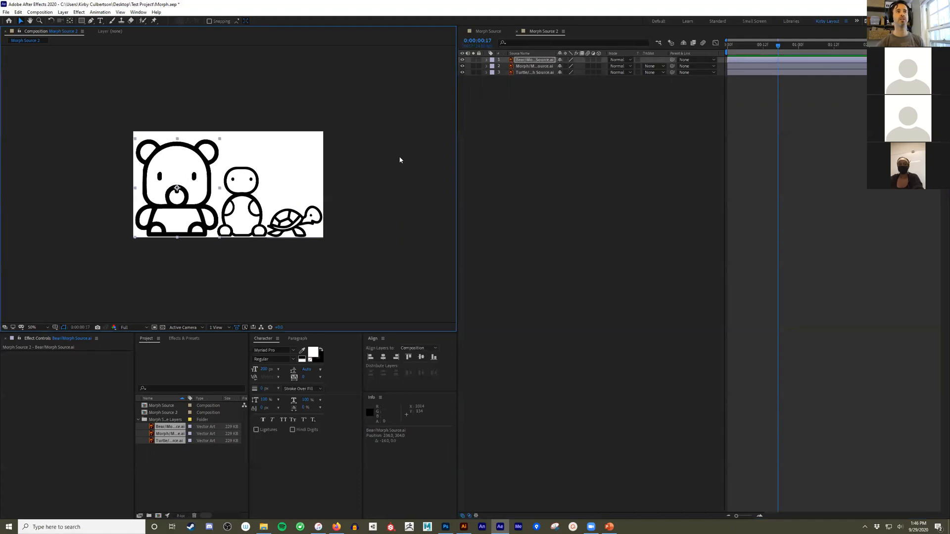
click(539, 135)
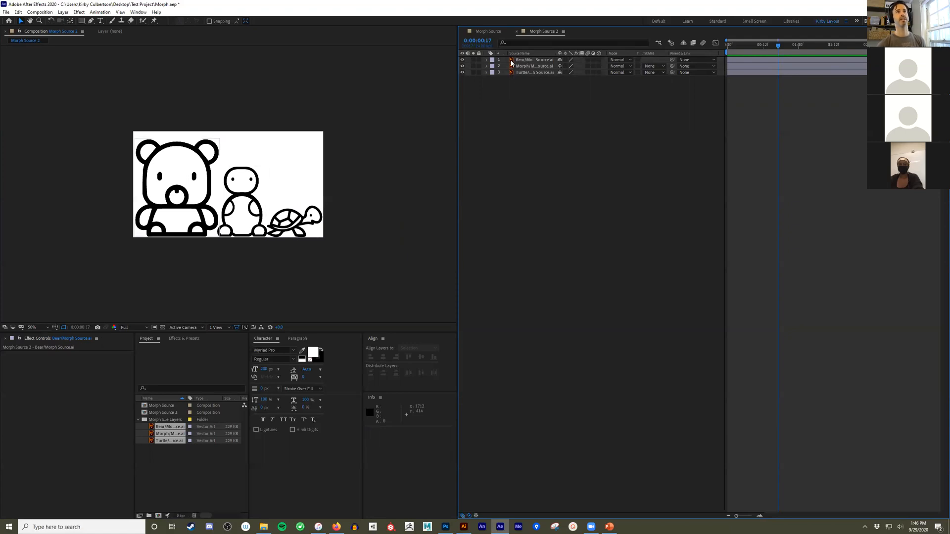
- Create shapes from the vector layers for the bear, morph and turtle artwork together
click(537, 60)
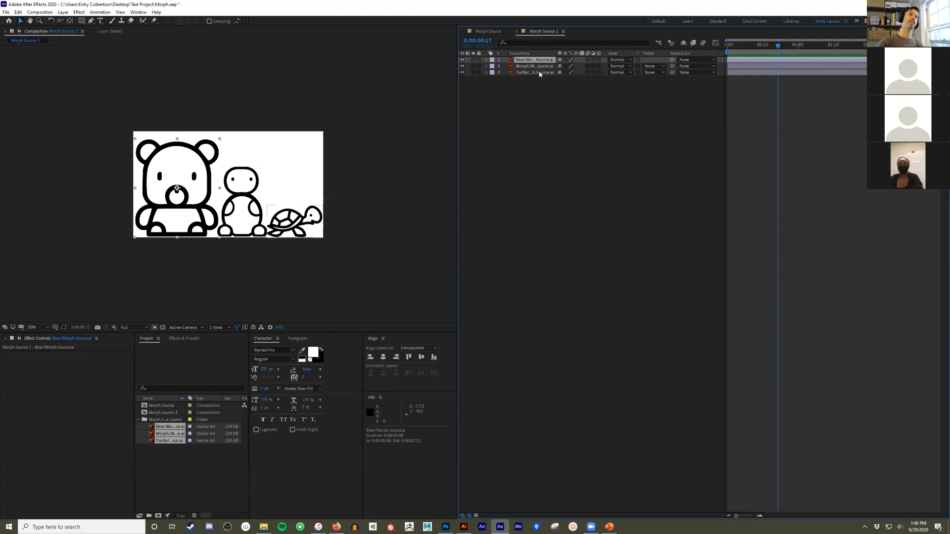
shift+click(539, 73)
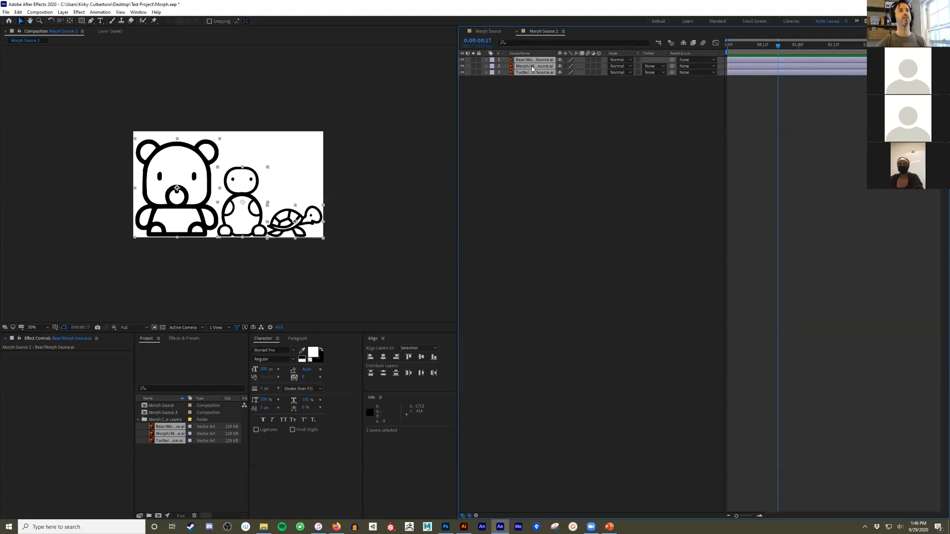
right_click(531, 72)
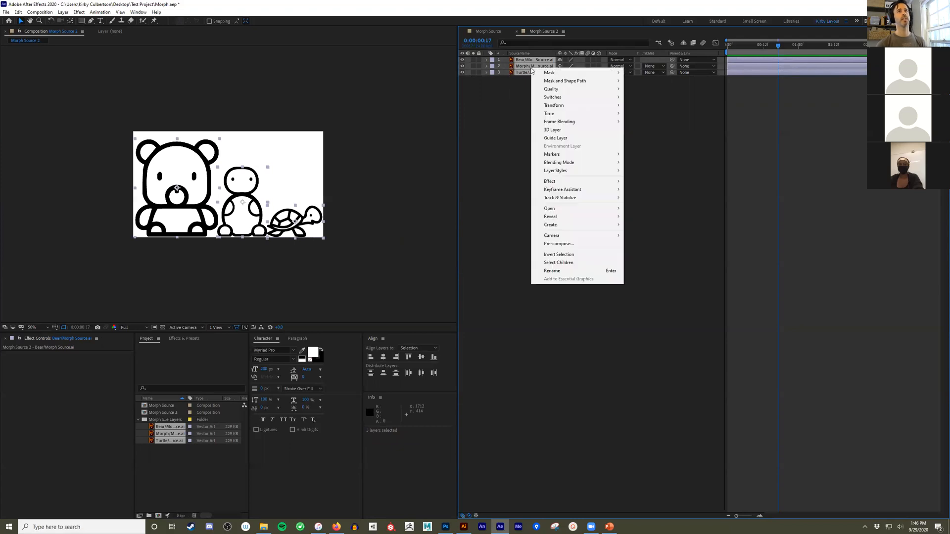
mouse_move(607, 225)
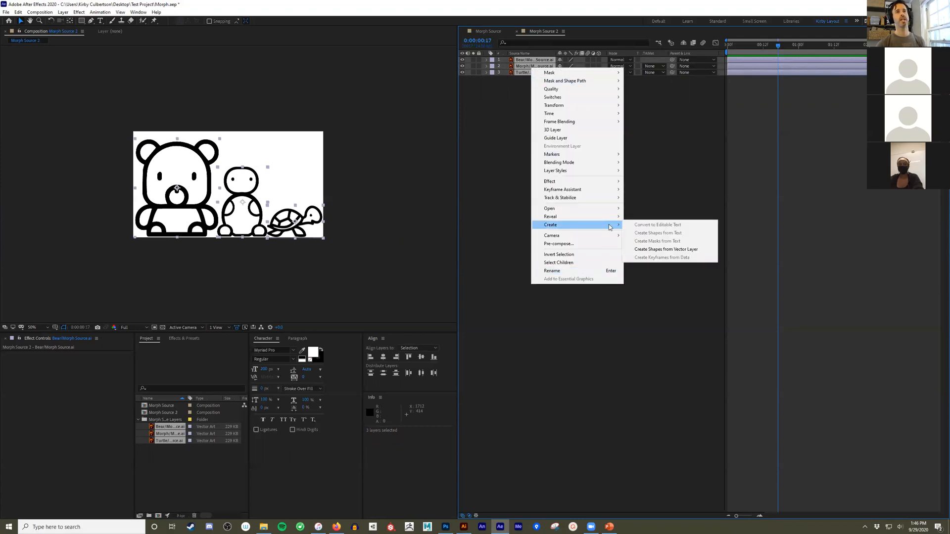
click(663, 255)
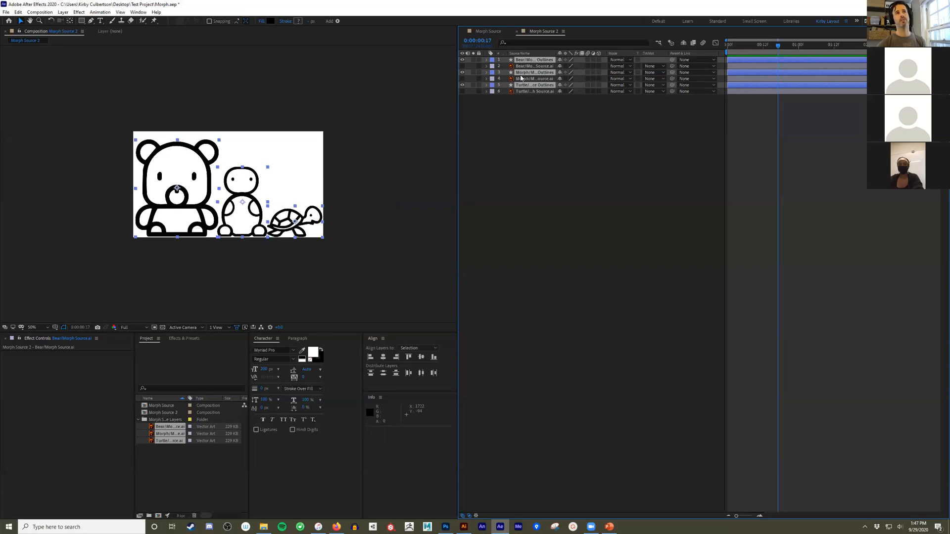
- Group the three Outlines layers at the top of the layer stack and delete the three original Illustrator source layers
drag(526, 85, 525, 67)
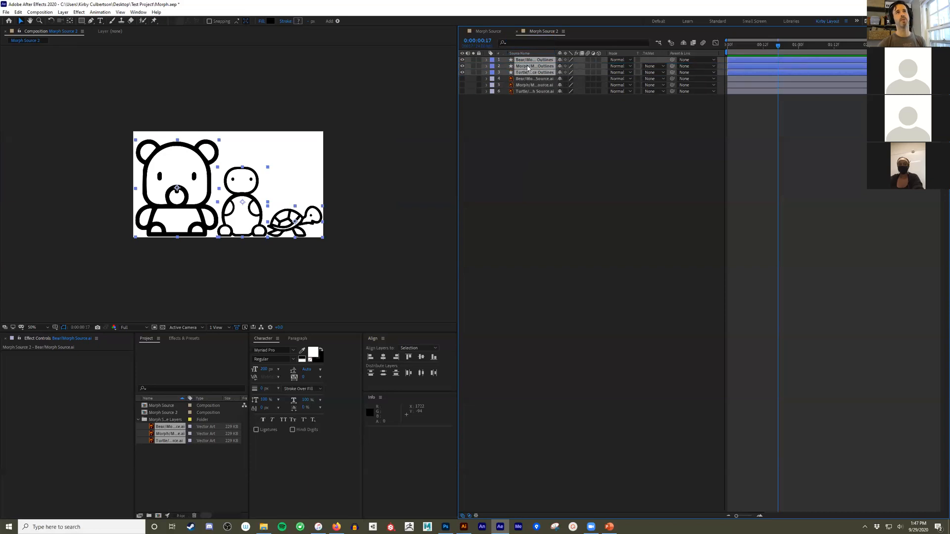
click(526, 106)
click(527, 79)
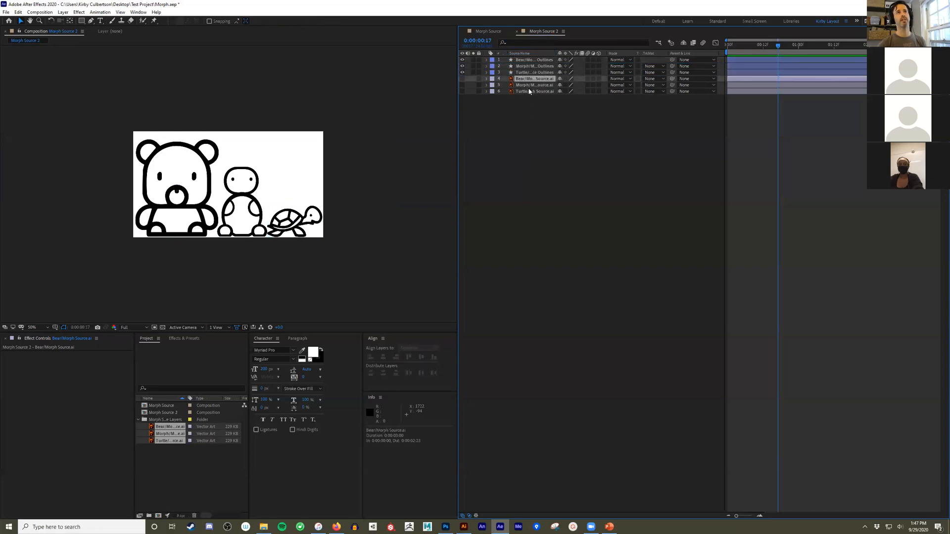
shift+click(528, 92)
key(Delete)
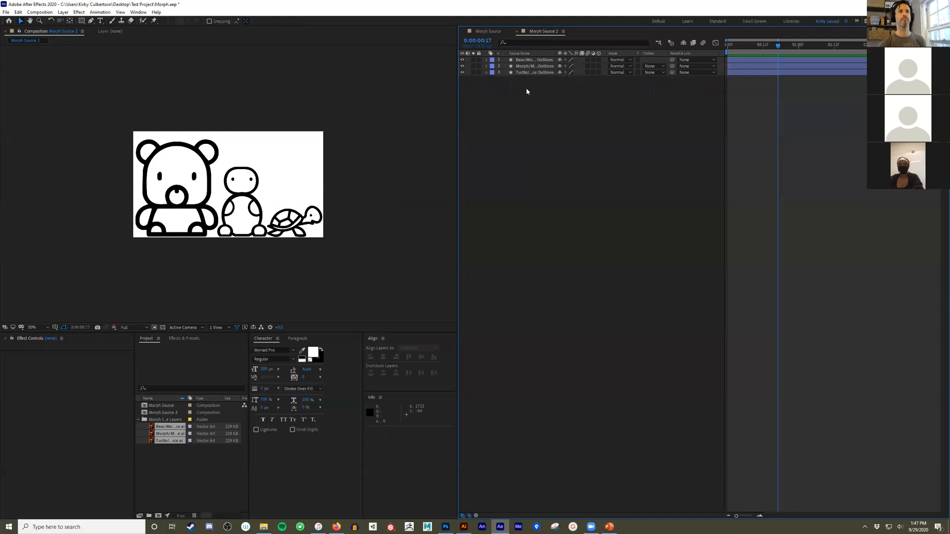
- Expand the bear Outlines layer's contents and examine the paths listed in Group 1 and Group 3
click(489, 61)
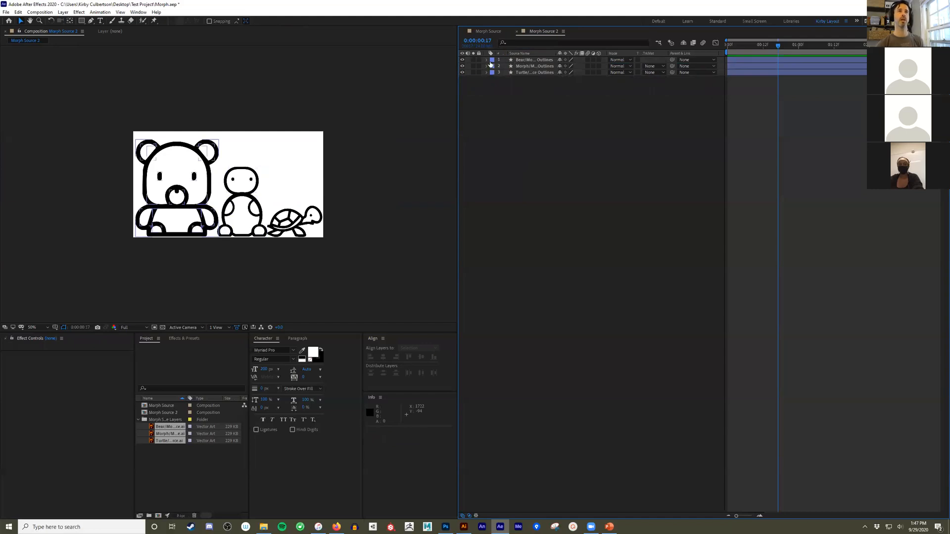
click(487, 59)
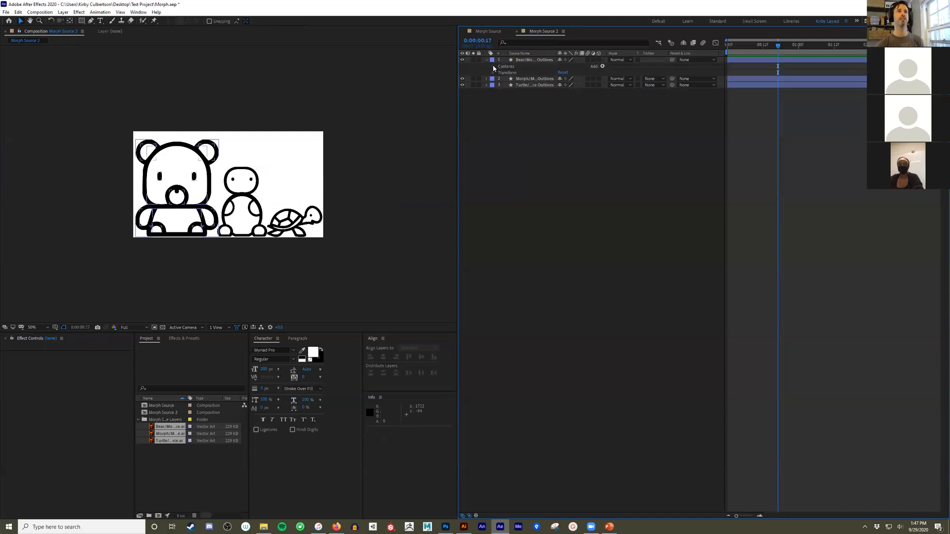
click(493, 67)
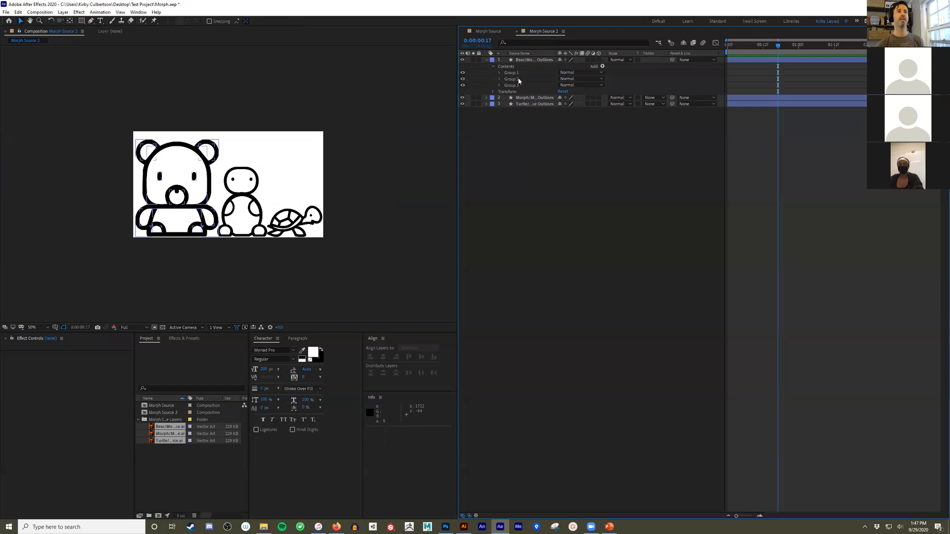
click(498, 73)
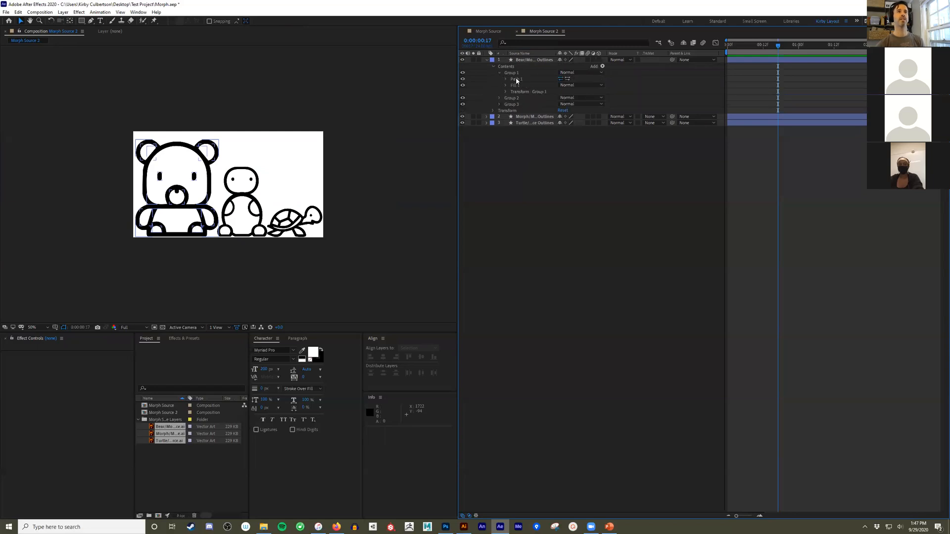
scroll(203, 202, up, 3)
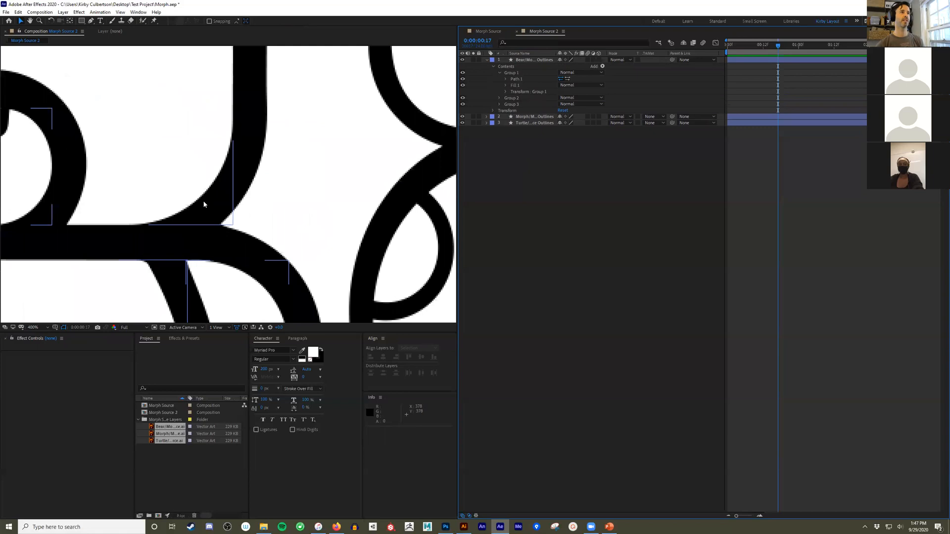
scroll(202, 202, down, 1)
drag(186, 163, 303, 175)
drag(266, 113, 376, 153)
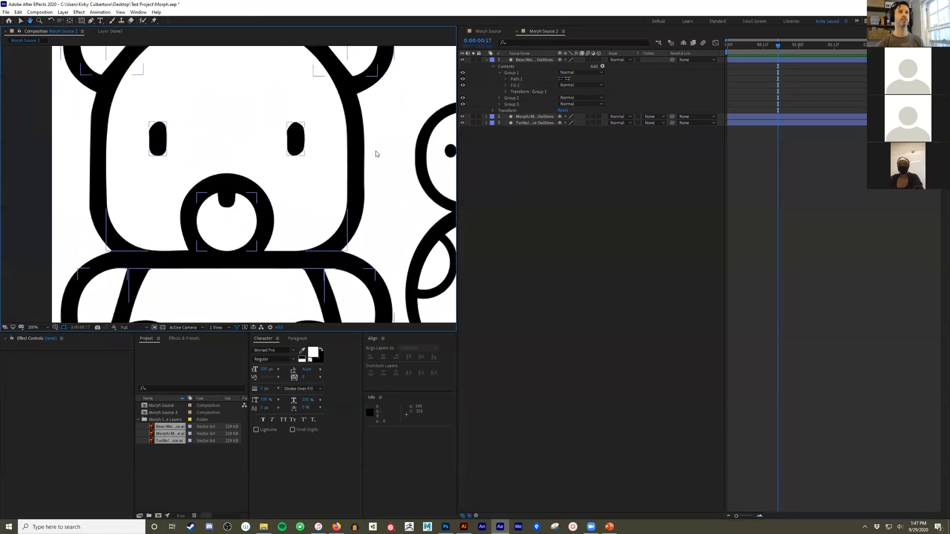
click(505, 78)
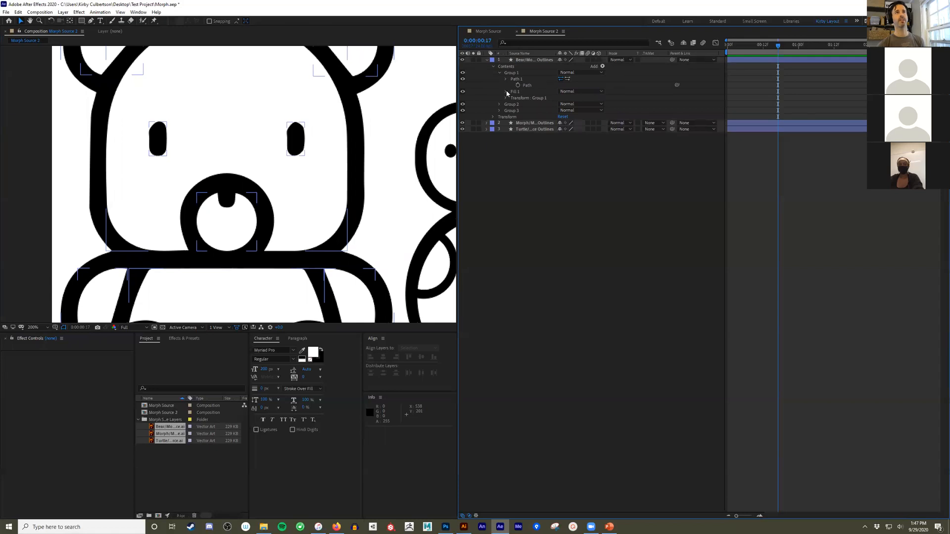
click(505, 79)
click(499, 105)
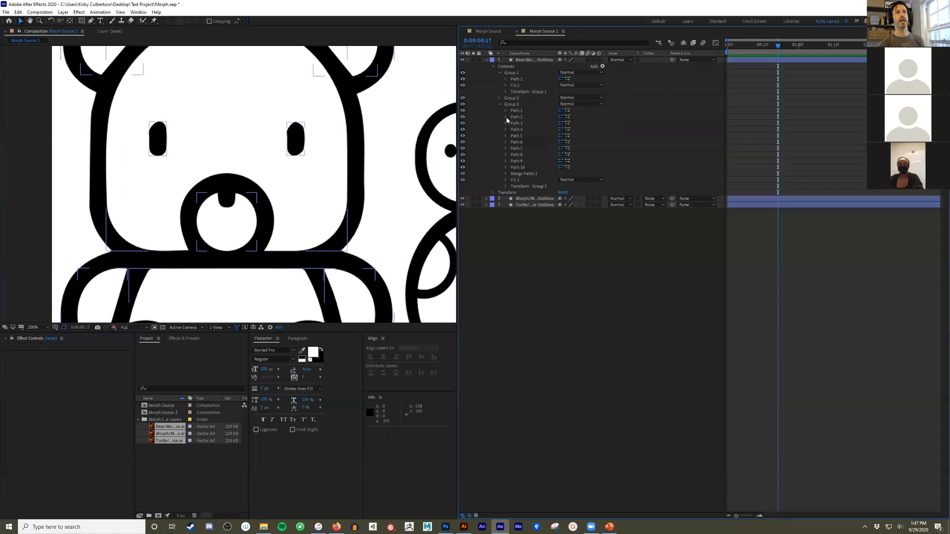
- Go through individual paths in the bear's Group 3 to examine which part of the artwork each one outlines, and collapse the layer
click(522, 111)
click(521, 124)
click(522, 129)
click(523, 143)
scroll(350, 155, down, 1)
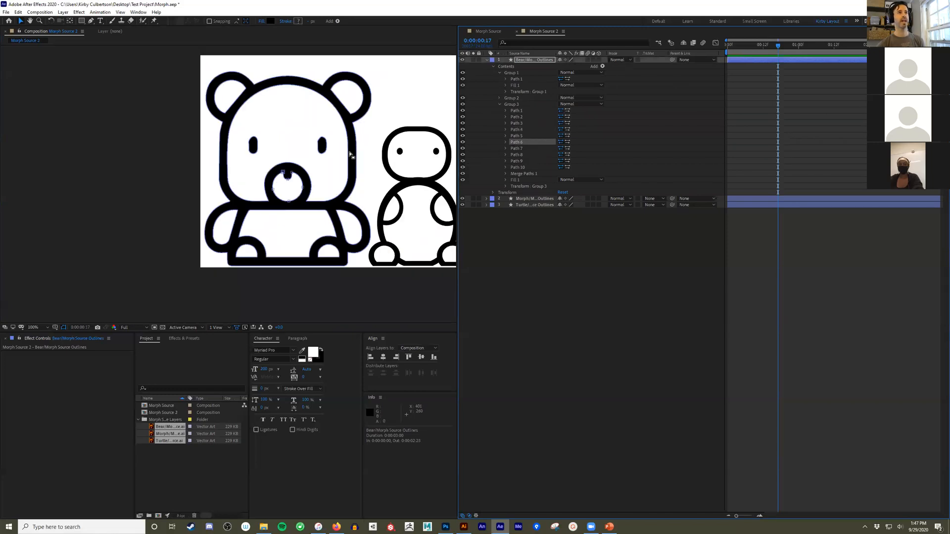
scroll(307, 182, up, 1)
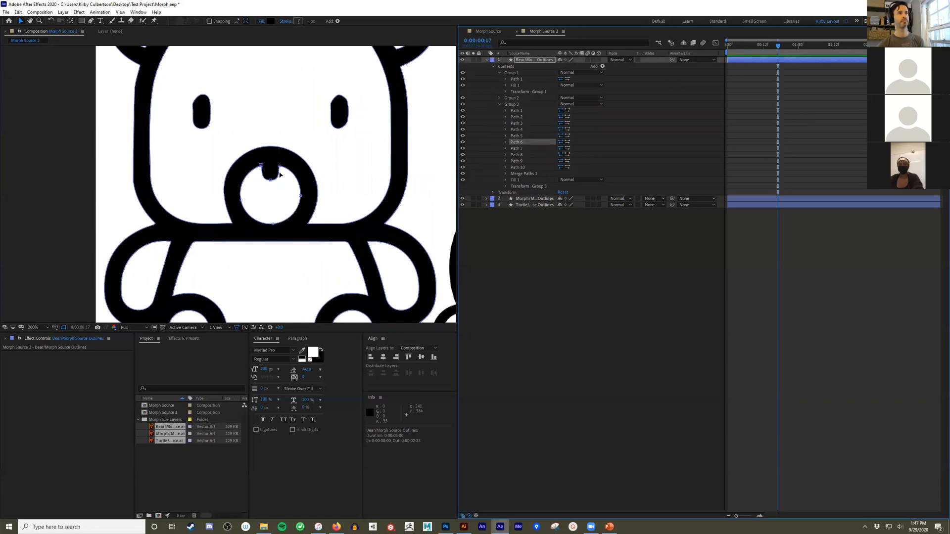
click(519, 154)
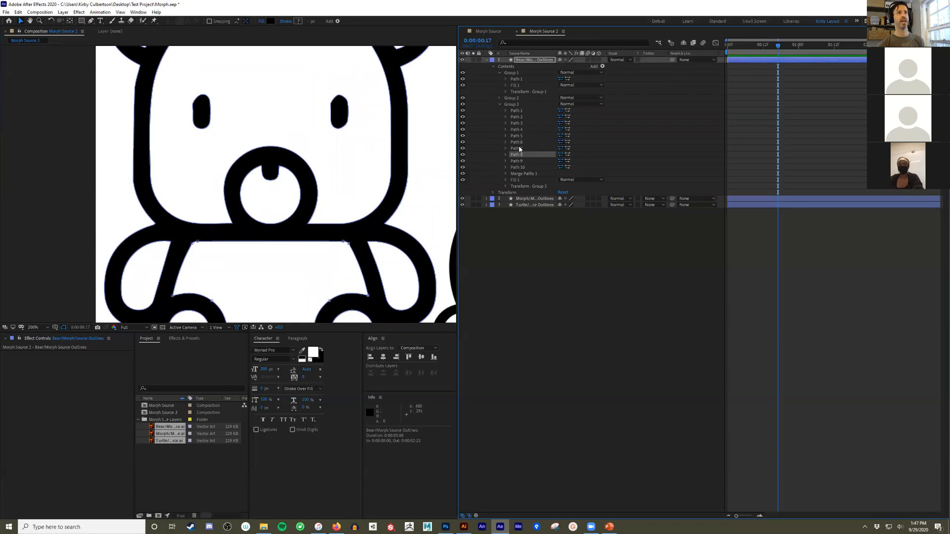
click(519, 148)
scroll(325, 181, down, 1)
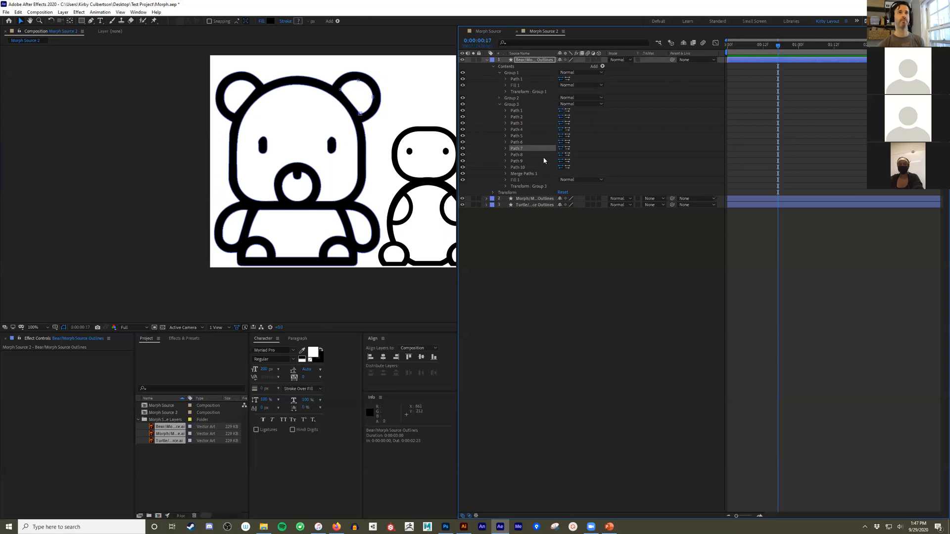
click(500, 104)
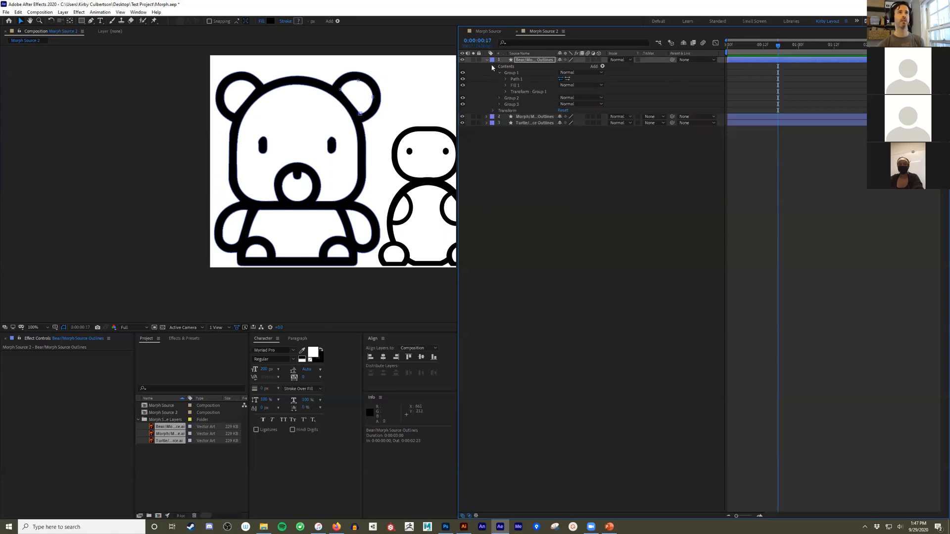
click(487, 60)
scroll(363, 156, down, 1)
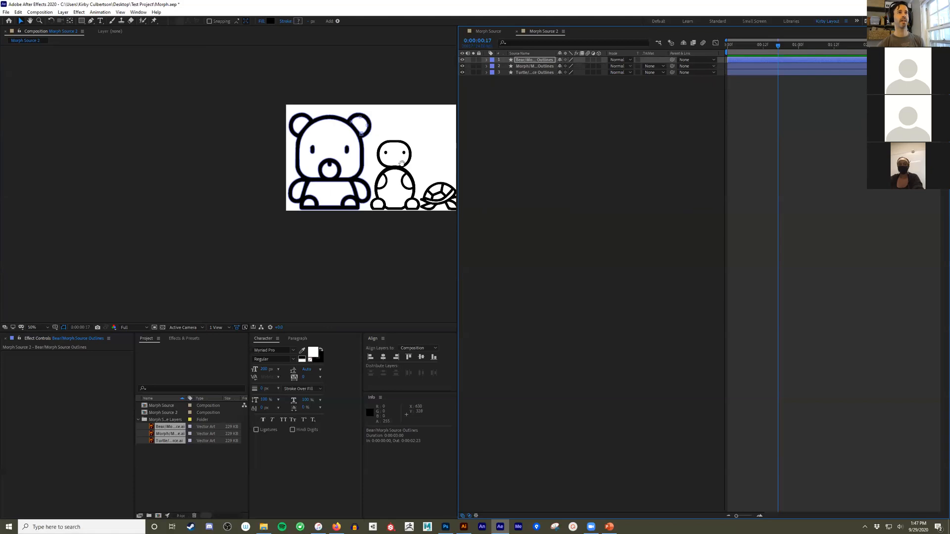
- Examine the shape groups inside the morph and turtle Outlines layers, leaving both layers collapsed
drag(398, 161, 320, 165)
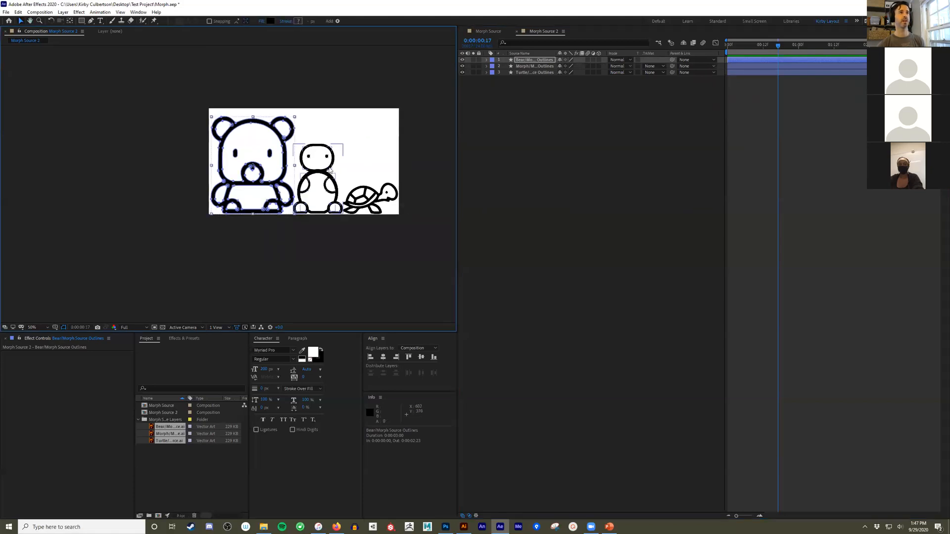
click(330, 187)
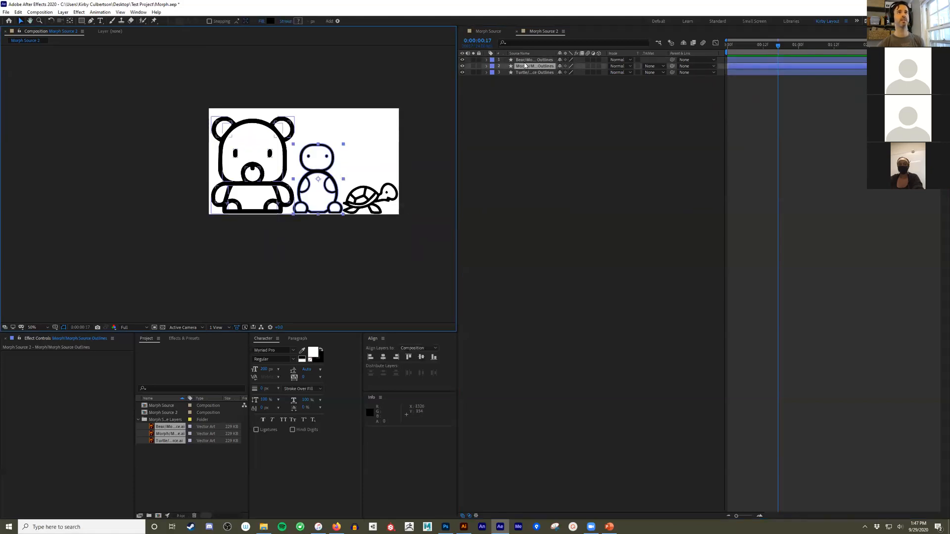
click(486, 66)
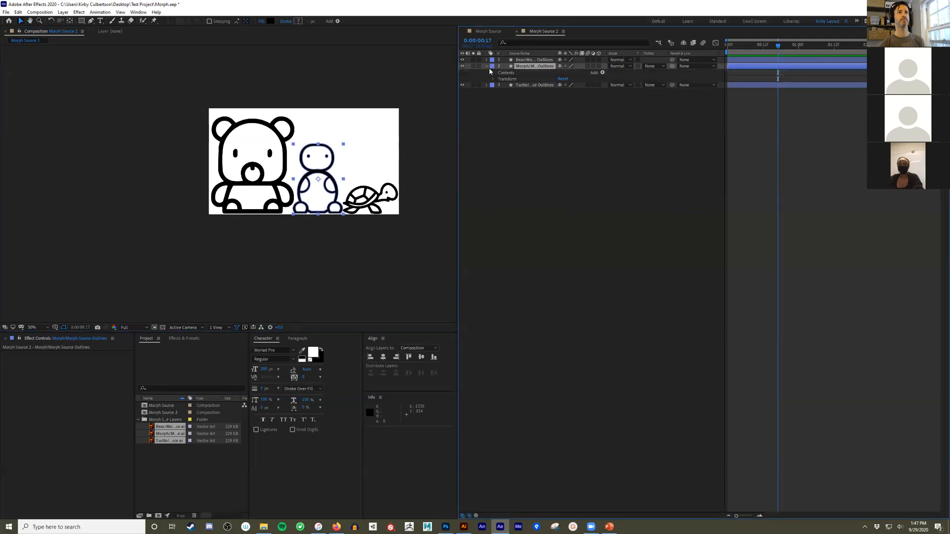
click(492, 73)
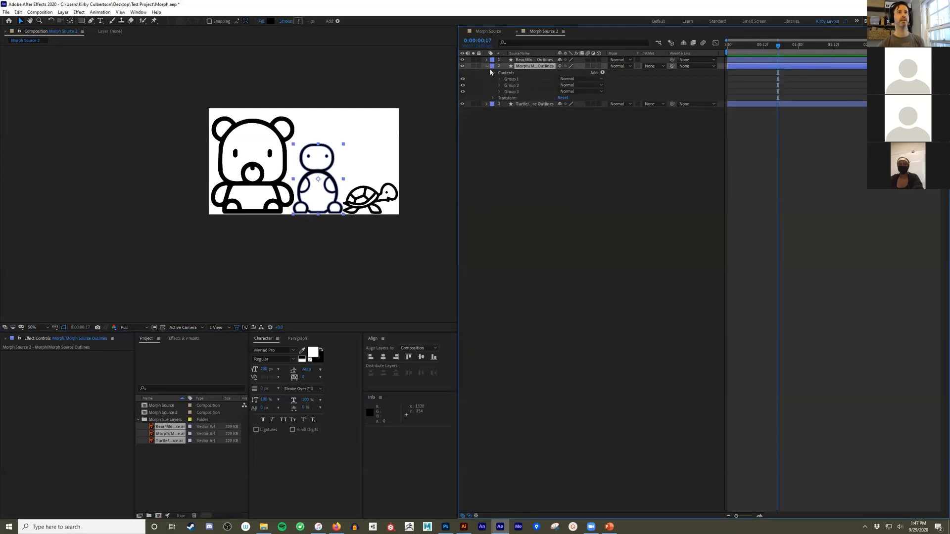
click(486, 66)
click(487, 73)
click(492, 79)
click(513, 92)
click(513, 98)
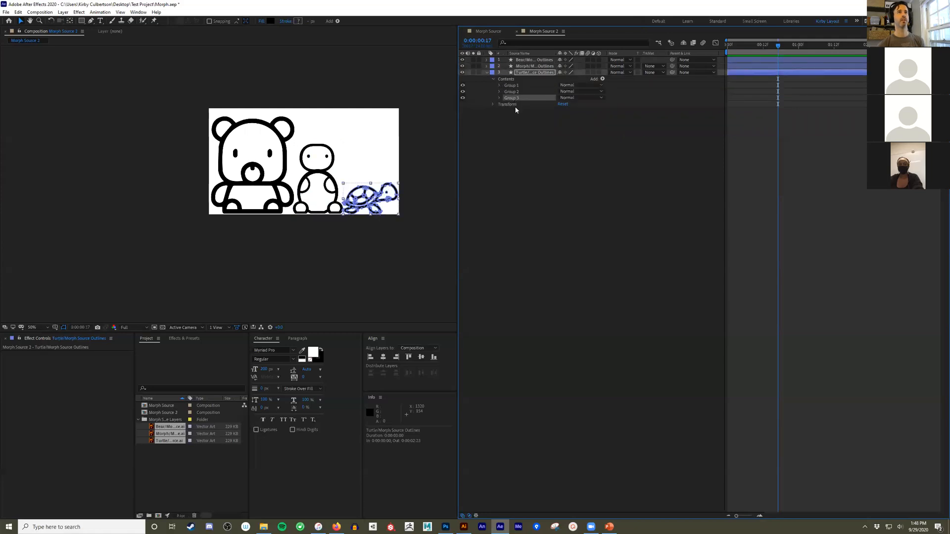
click(543, 167)
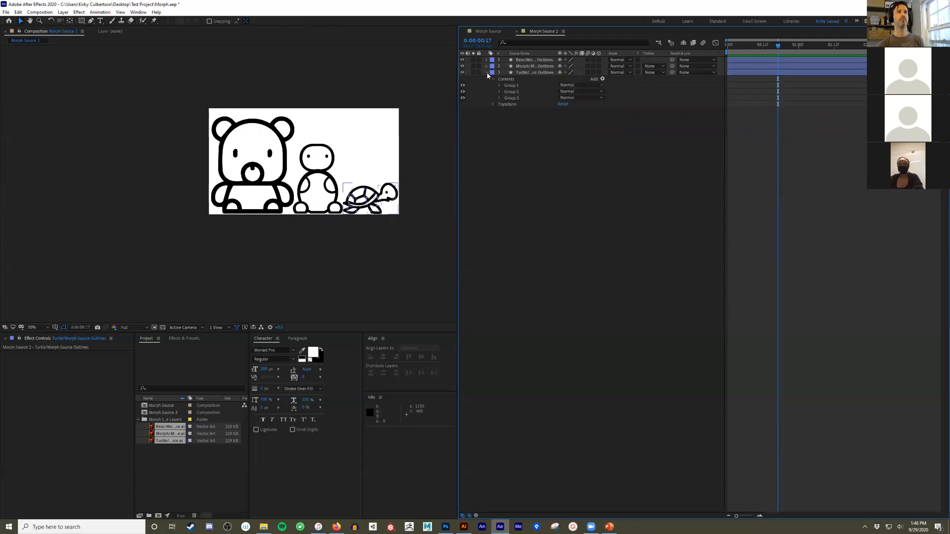
click(486, 73)
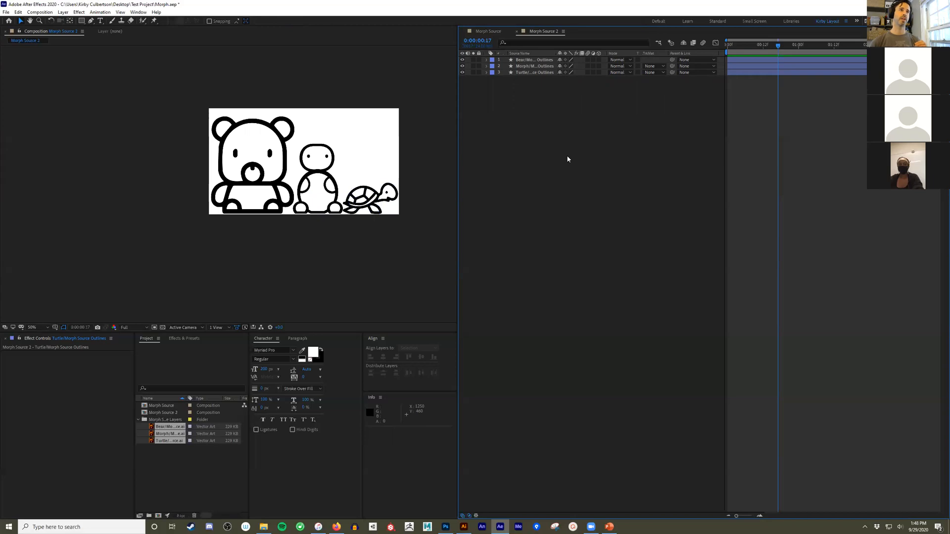
- Place the morph Outlines layer at the bottom of the layer stack and shift its artwork towards the bear
scroll(338, 200, up, 2)
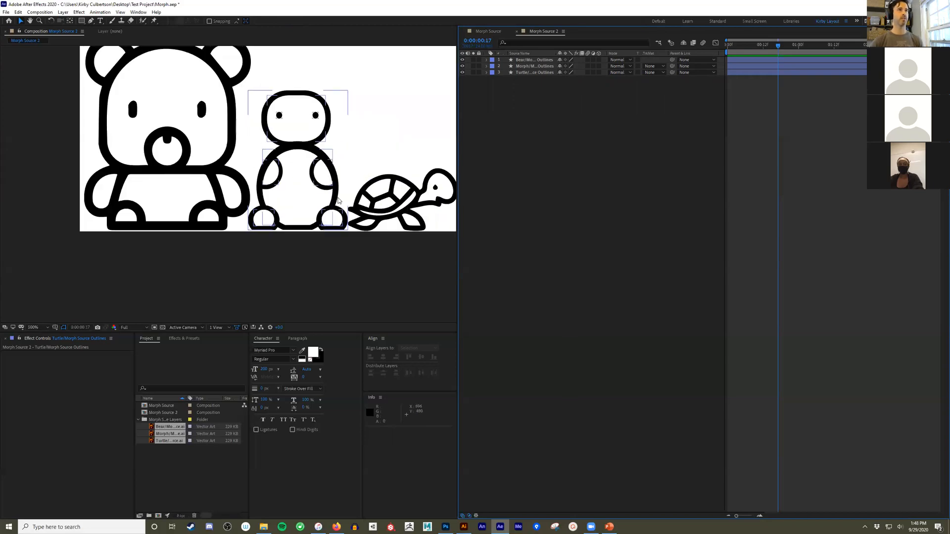
scroll(339, 201, down, 2)
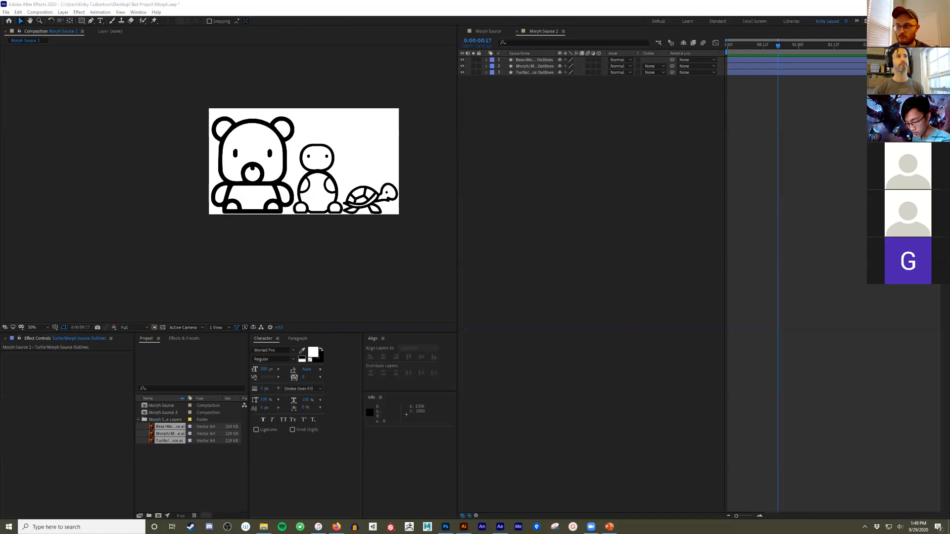
drag(278, 188, 322, 172)
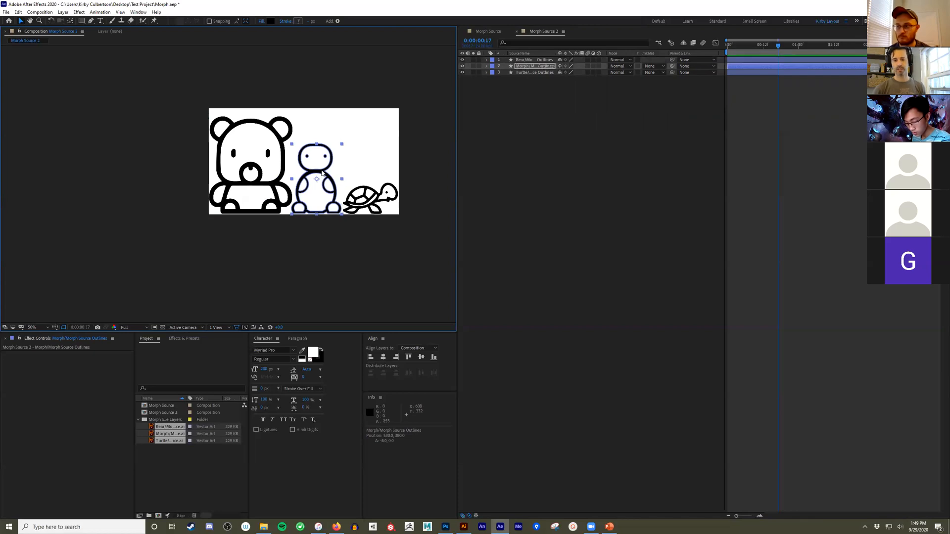
drag(525, 71, 528, 94)
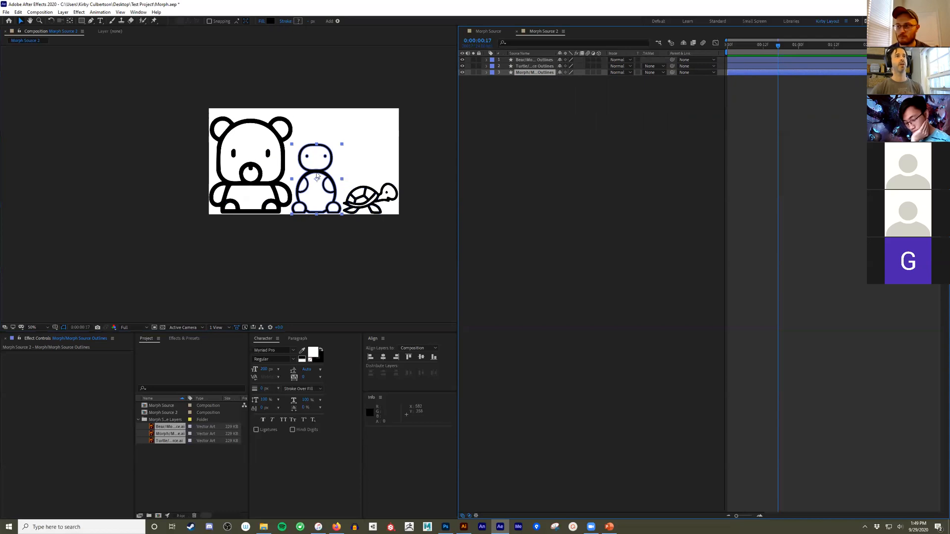
drag(317, 176, 307, 172)
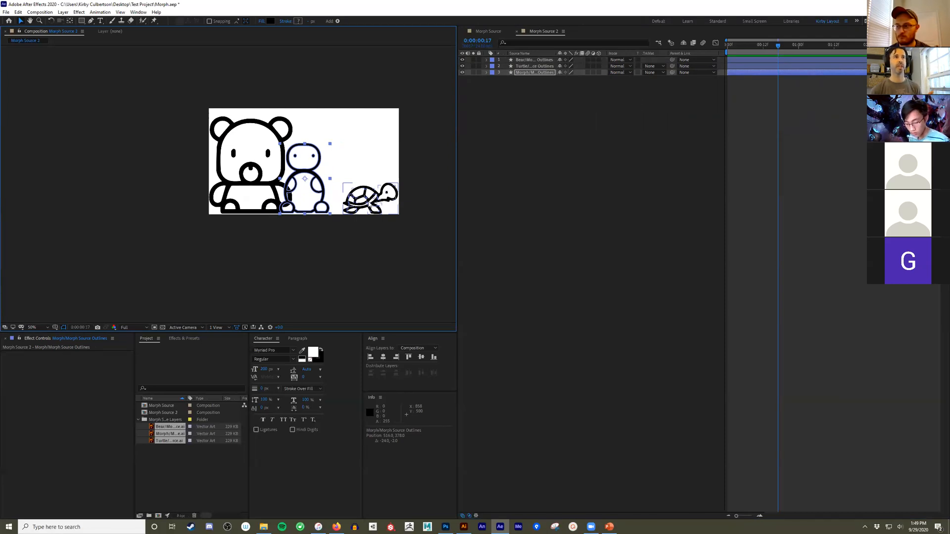
- Stack the turtle and bear artwork over the morph, roughly centred on it and resting on the same baseline
drag(371, 203, 312, 204)
scroll(313, 205, up, 5)
scroll(312, 205, down, 1)
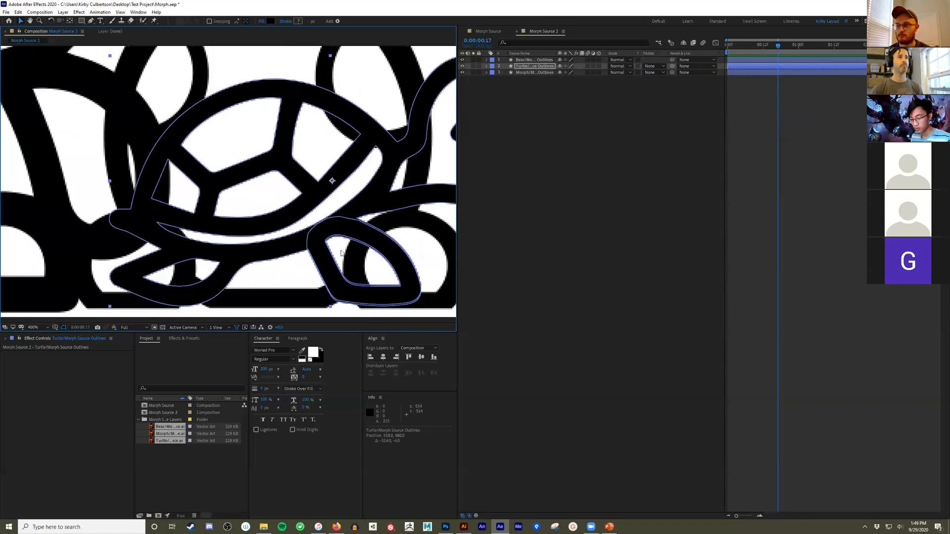
scroll(365, 261, down, 2)
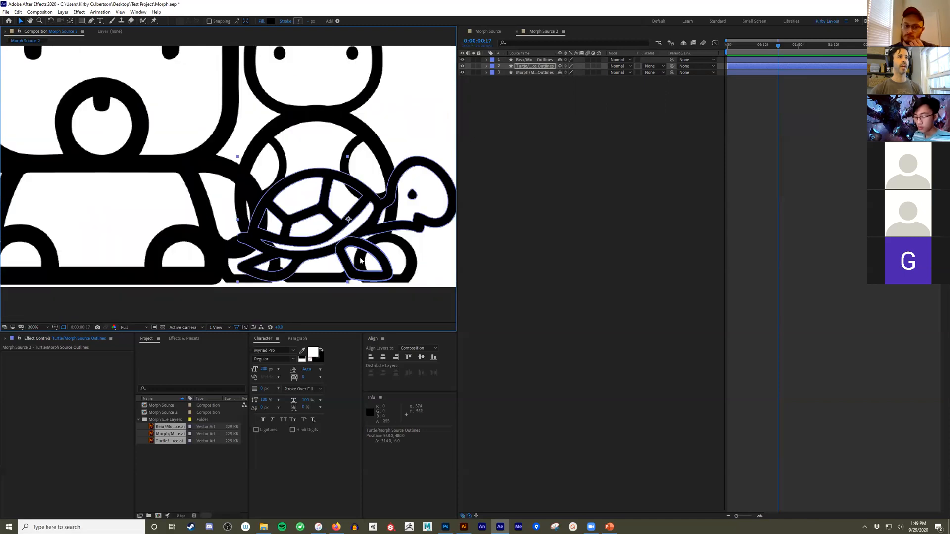
scroll(345, 232, down, 2)
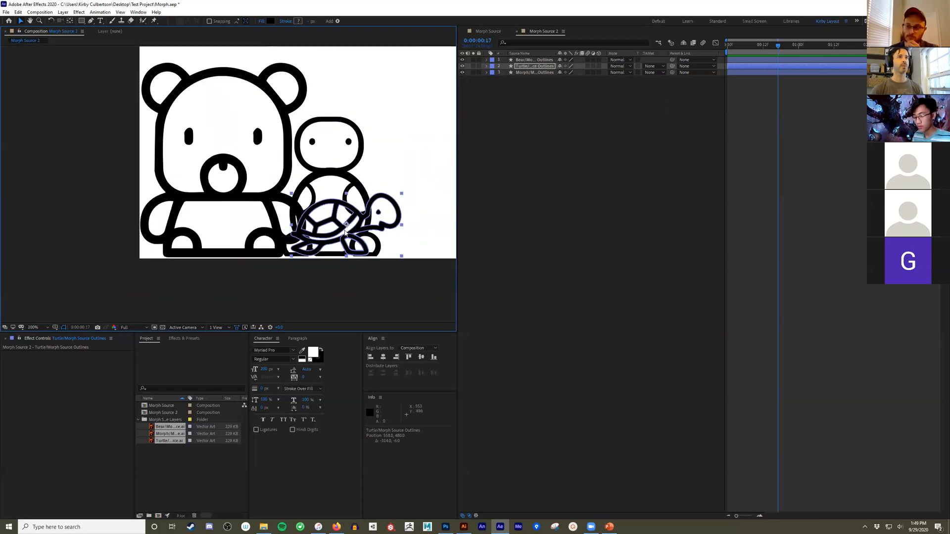
drag(219, 192, 318, 189)
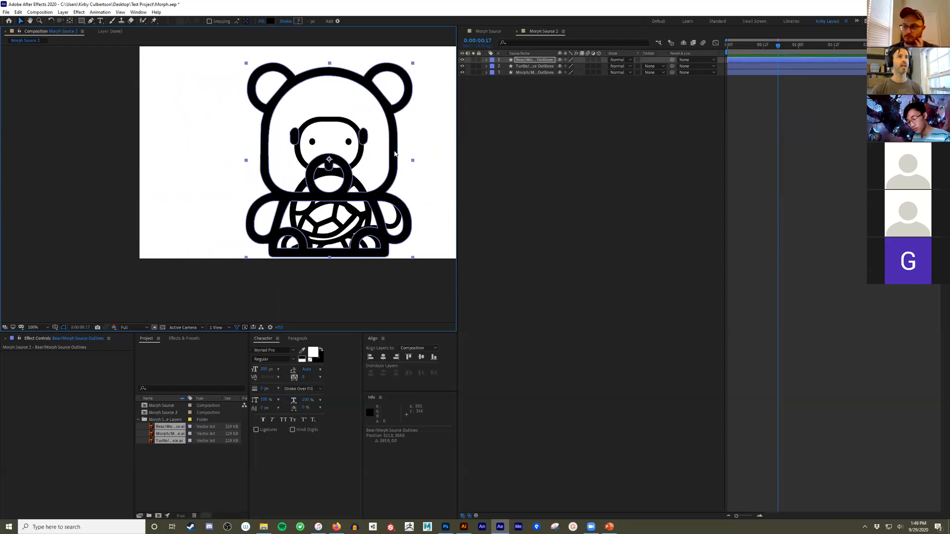
drag(396, 149, 394, 149)
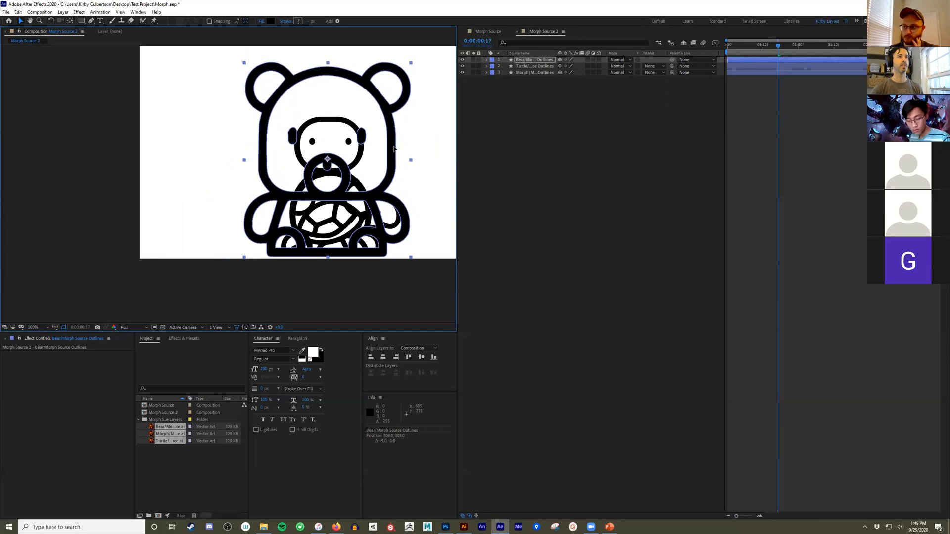
- Hide the turtle and bear Outlines layers, keeping the morph Outlines layer selected and visible
click(521, 134)
click(535, 73)
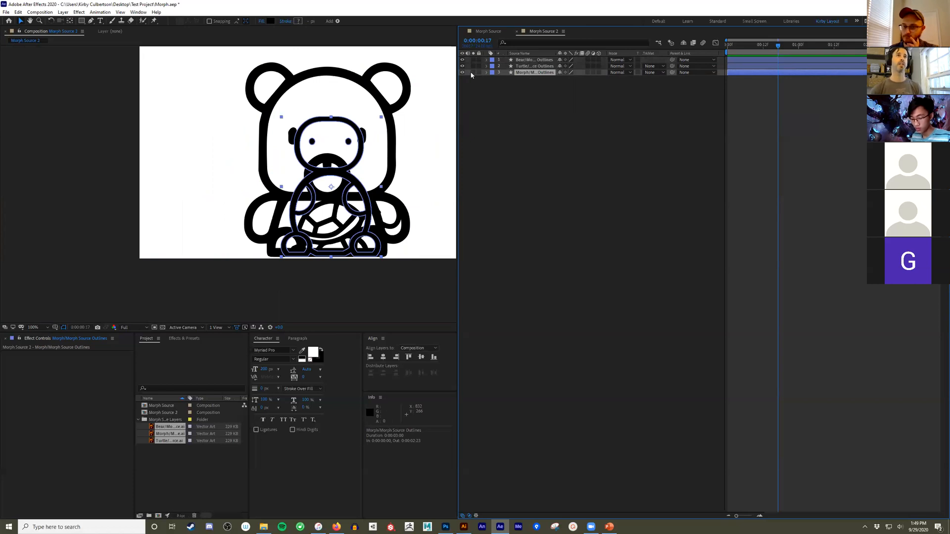
drag(462, 66, 462, 60)
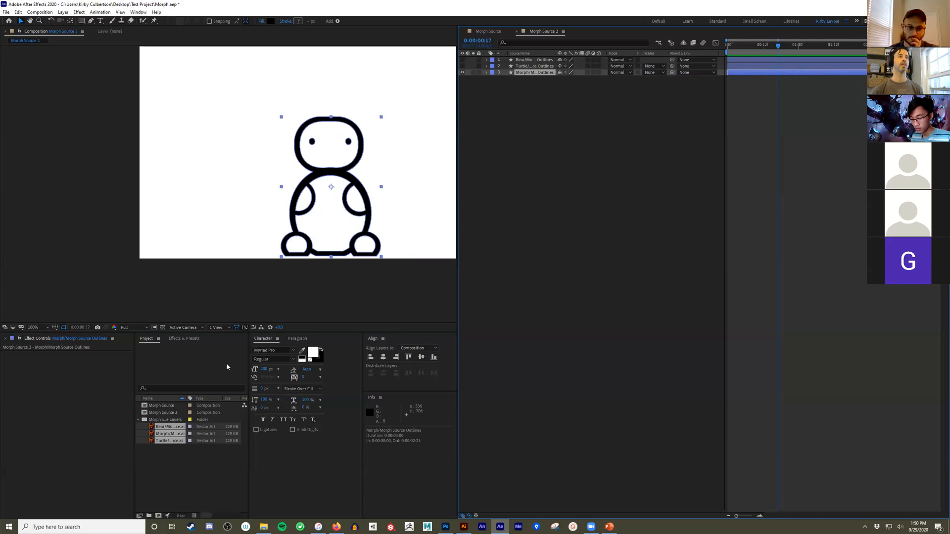
- Find the Fill effect and apply it to the morph Outlines layer, colouring the artwork red
click(183, 339)
click(173, 349)
text(stroke)
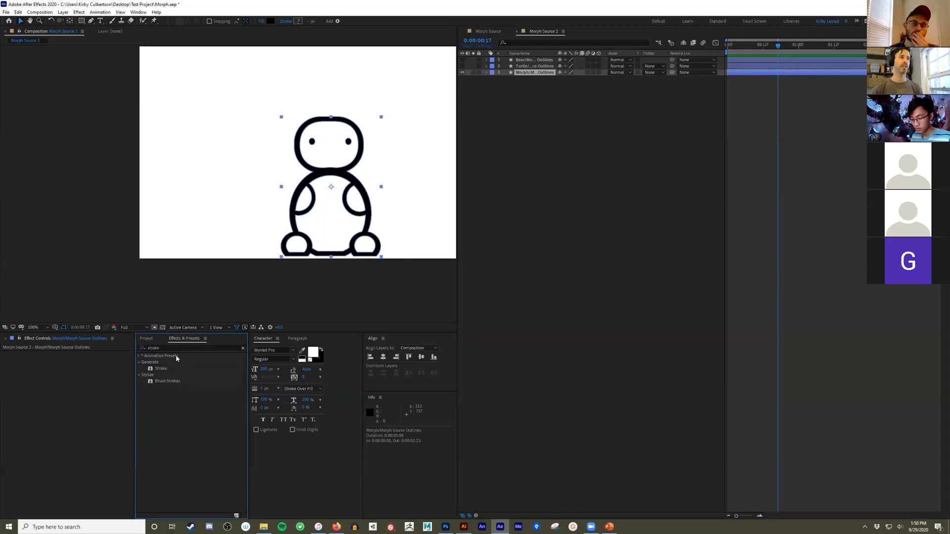
click(174, 348)
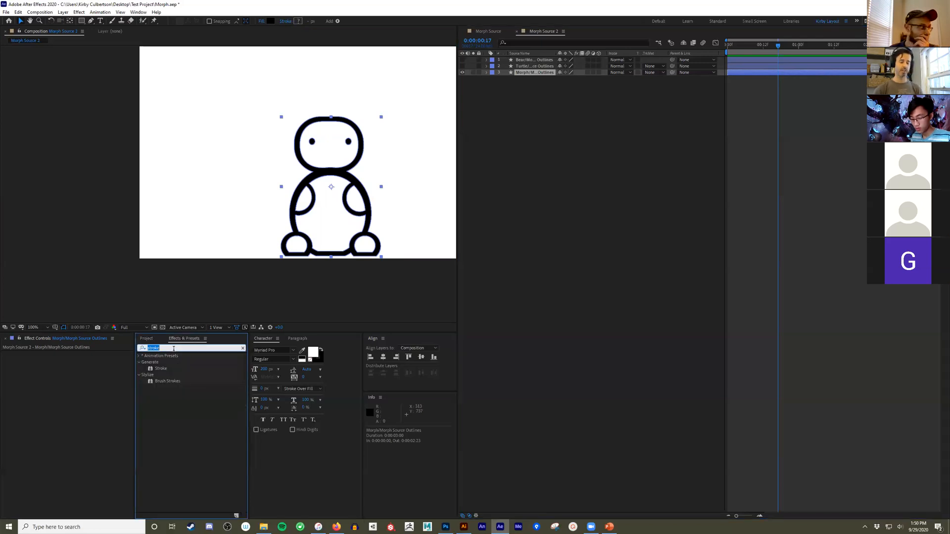
text(fill)
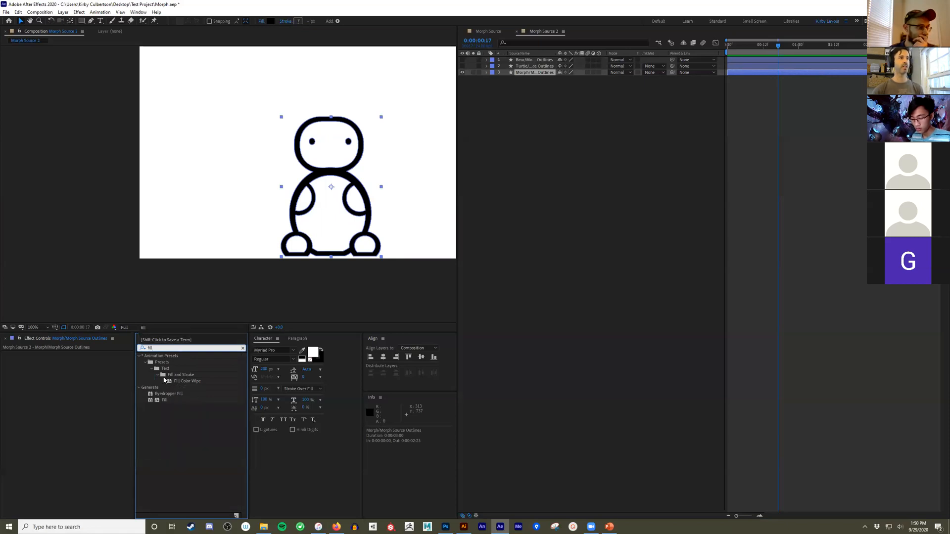
drag(165, 400, 539, 73)
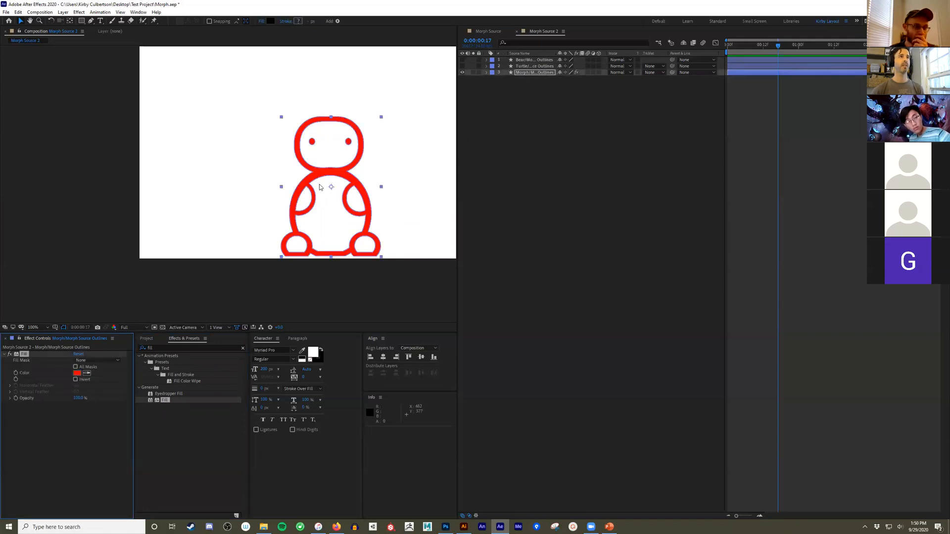
- Show the turtle Outlines layer over the red morph and lock the morph Outlines layer
click(539, 125)
click(462, 66)
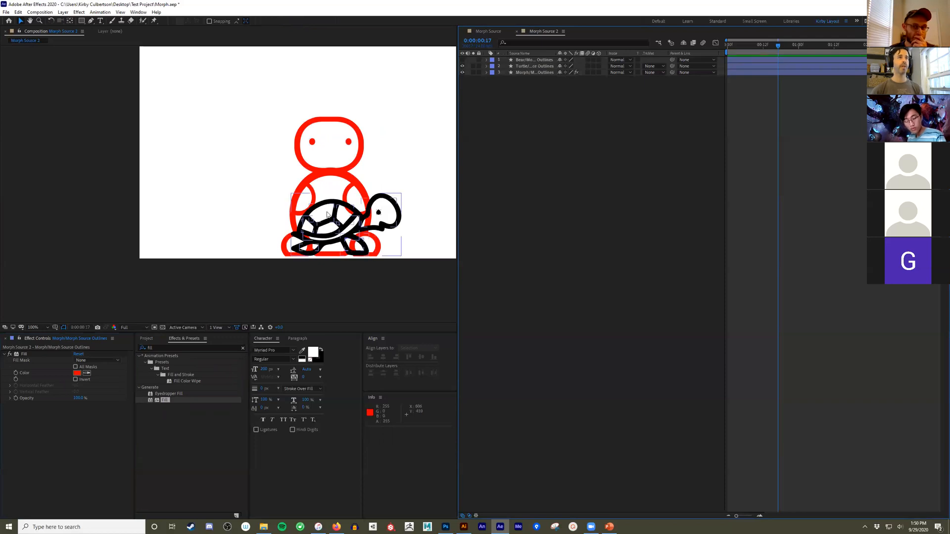
scroll(328, 215, up, 2)
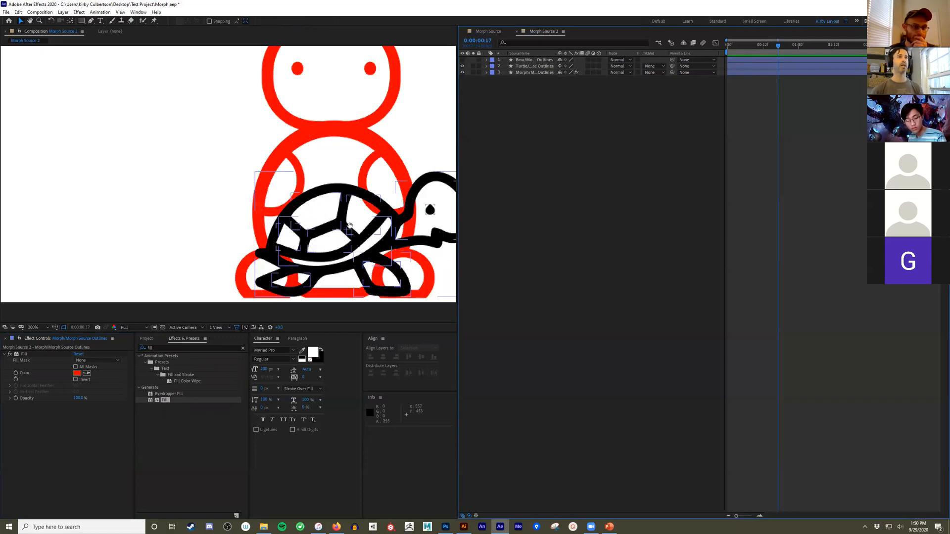
drag(349, 225, 286, 196)
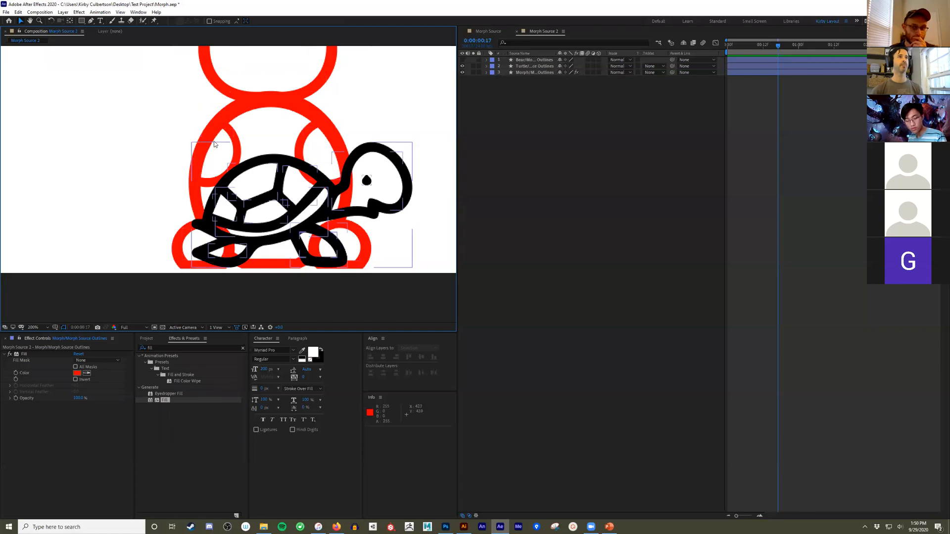
click(478, 73)
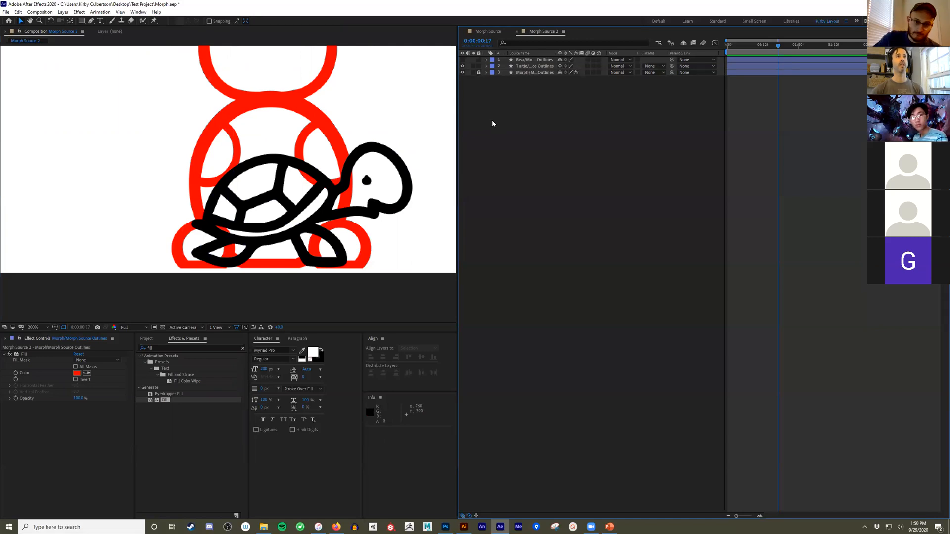
click(295, 105)
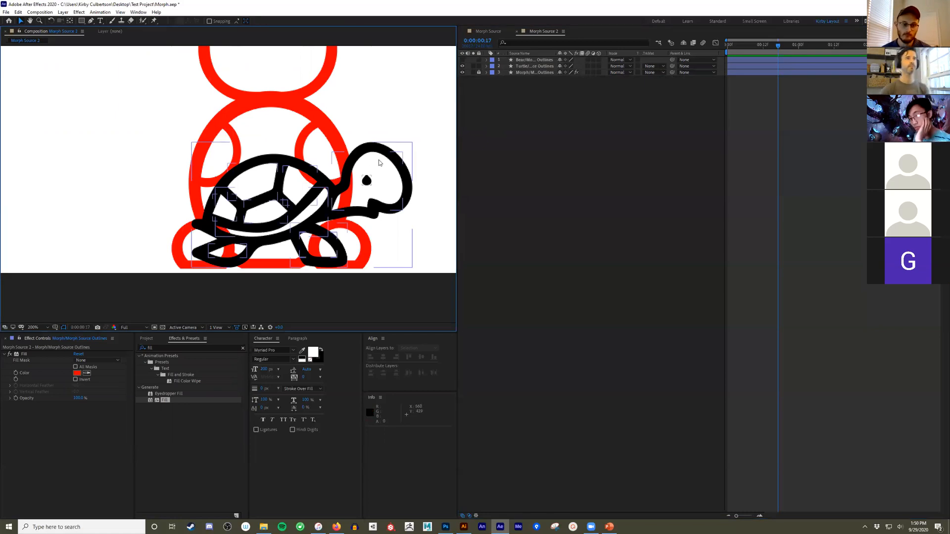
- Expand the turtle Outlines layer's contents and shift the bear Outlines layer to start at 0:00:00:12
click(486, 68)
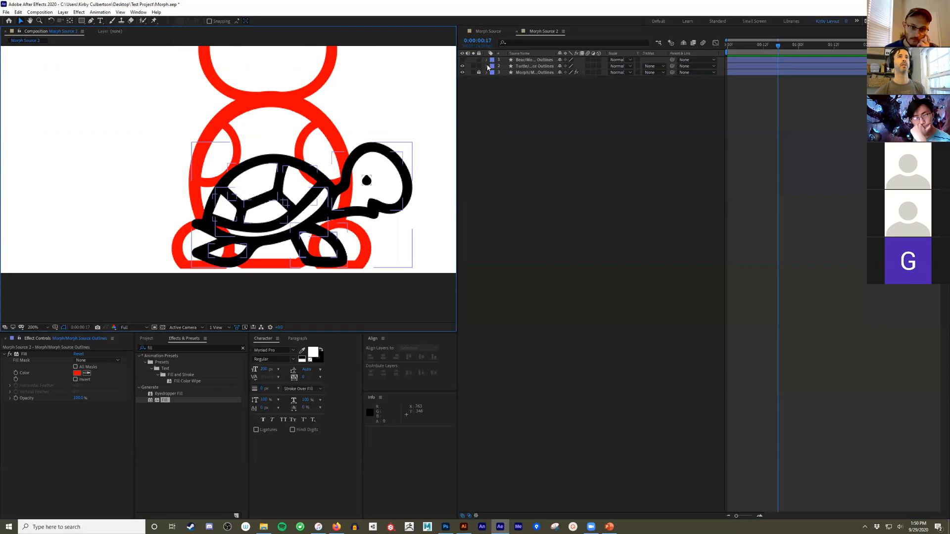
click(486, 66)
click(497, 120)
drag(747, 61, 723, 49)
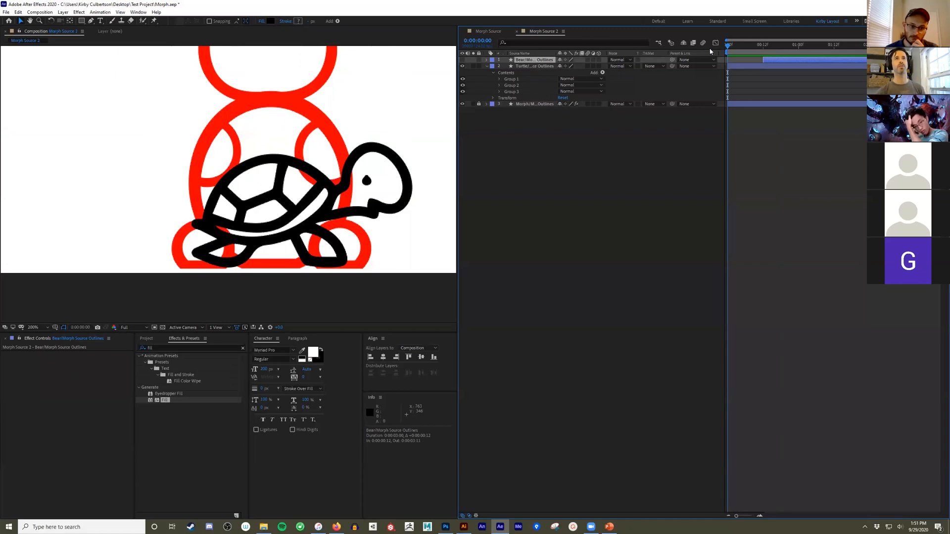
- Try moving a vertex of the turtle's rear foot outline in Group 3, and undo the path edit
click(594, 67)
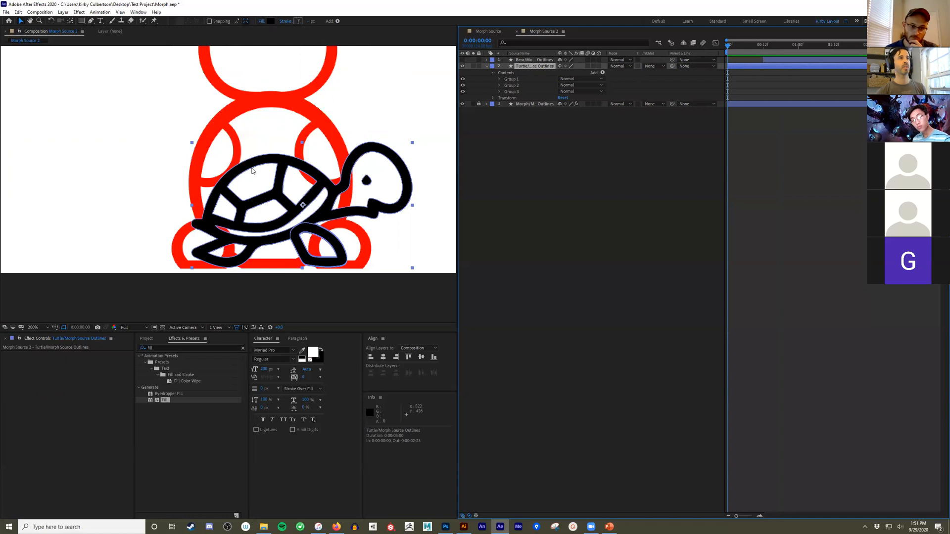
click(499, 92)
click(516, 98)
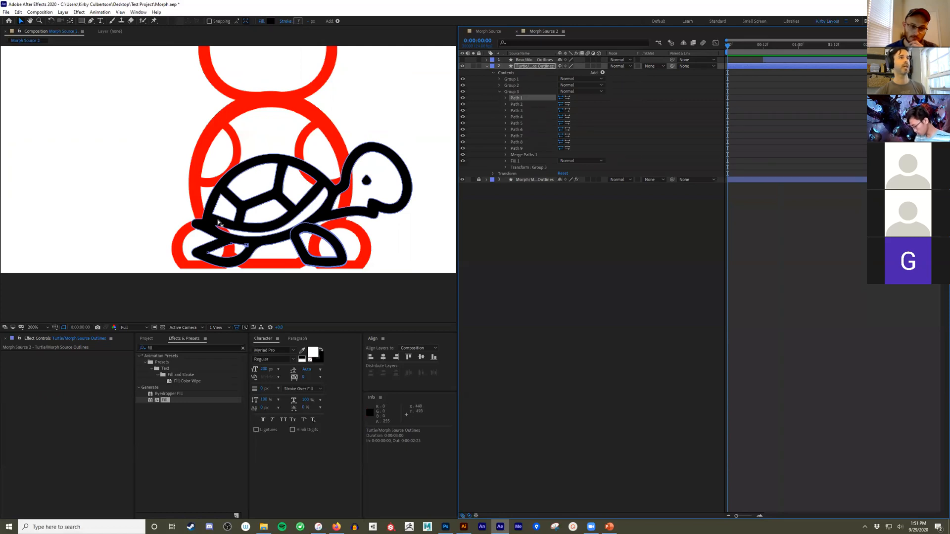
drag(232, 246, 194, 235)
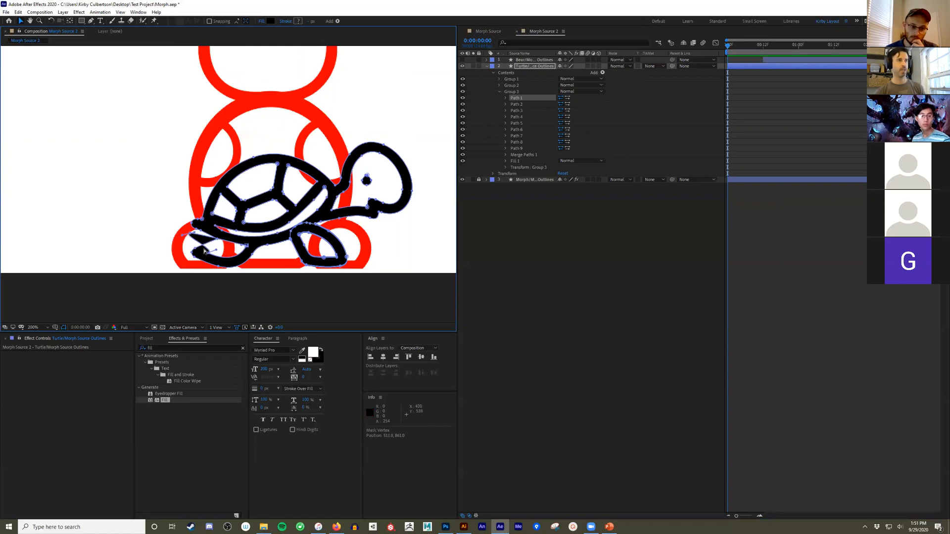
key(ctrl+z)
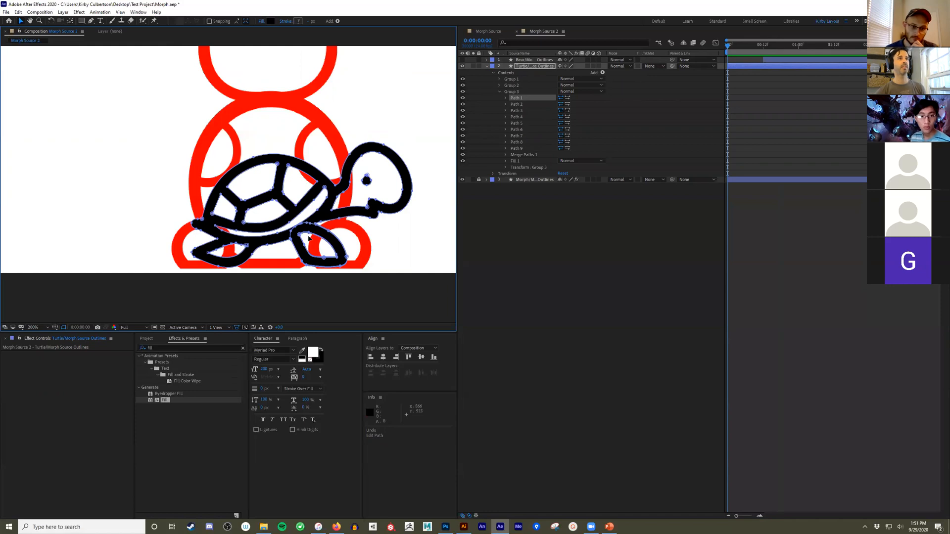
- Hide the turtle Outlines layer and trim its end to 0:00:00:12, where the bear layer starts
key(comma)
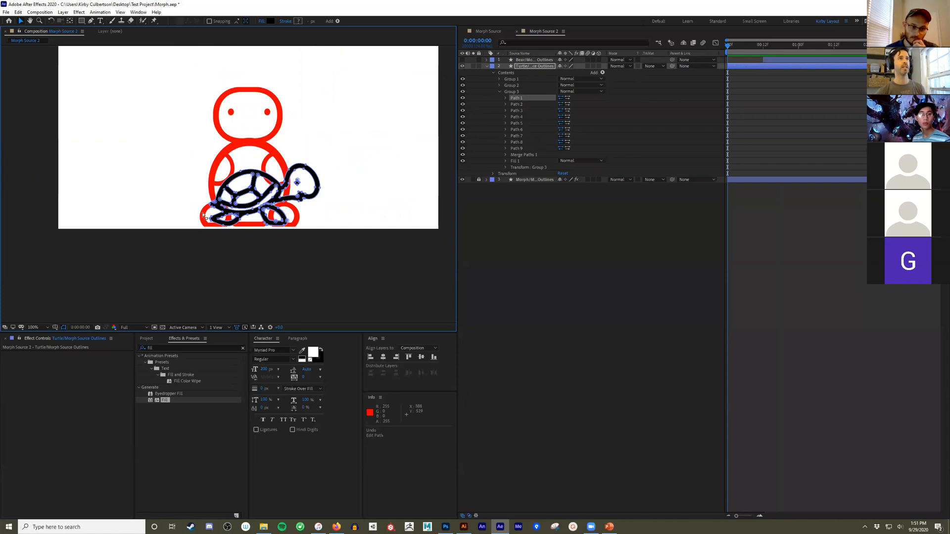
click(487, 66)
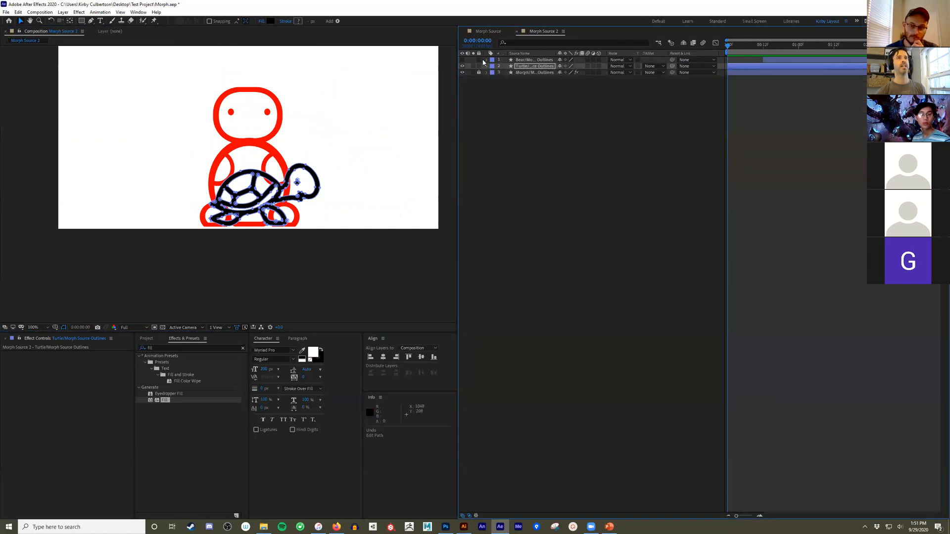
click(462, 66)
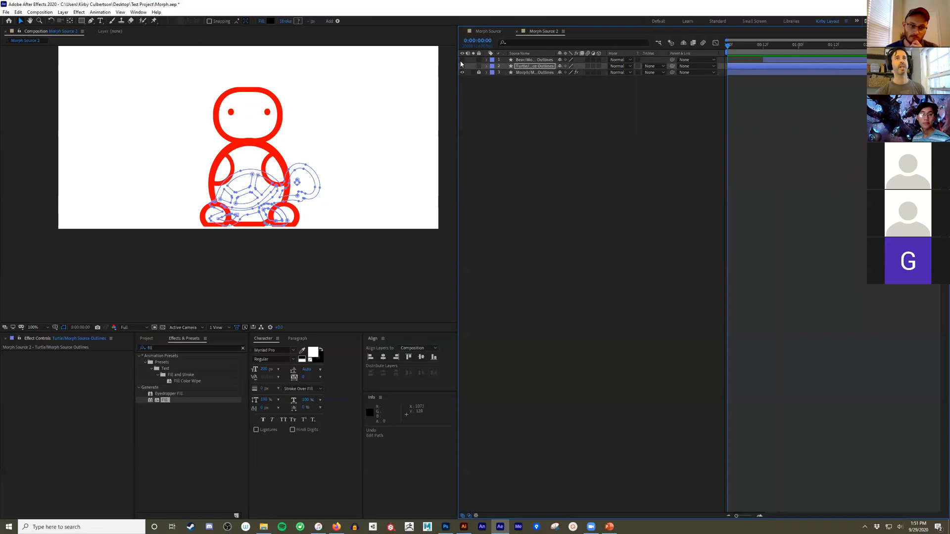
drag(728, 47, 763, 52)
click(764, 66)
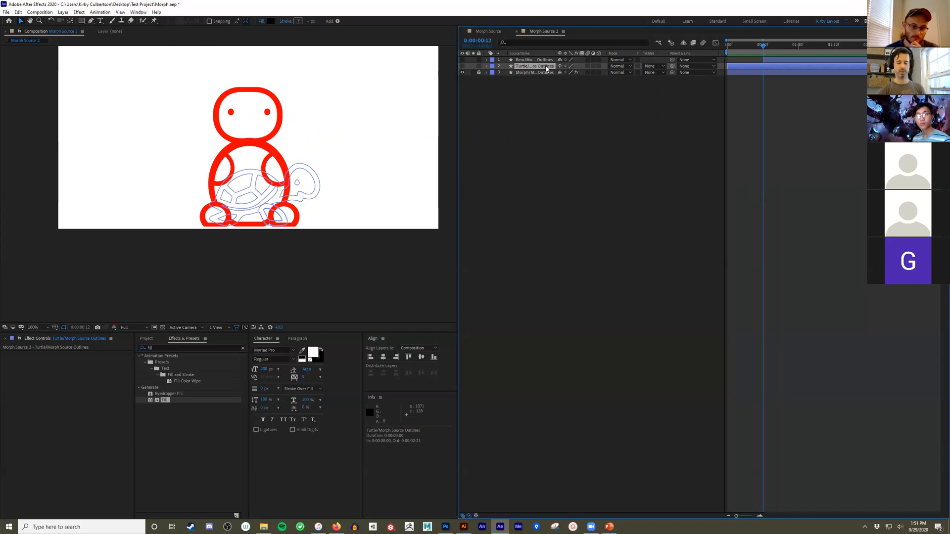
key(alt+bracketright)
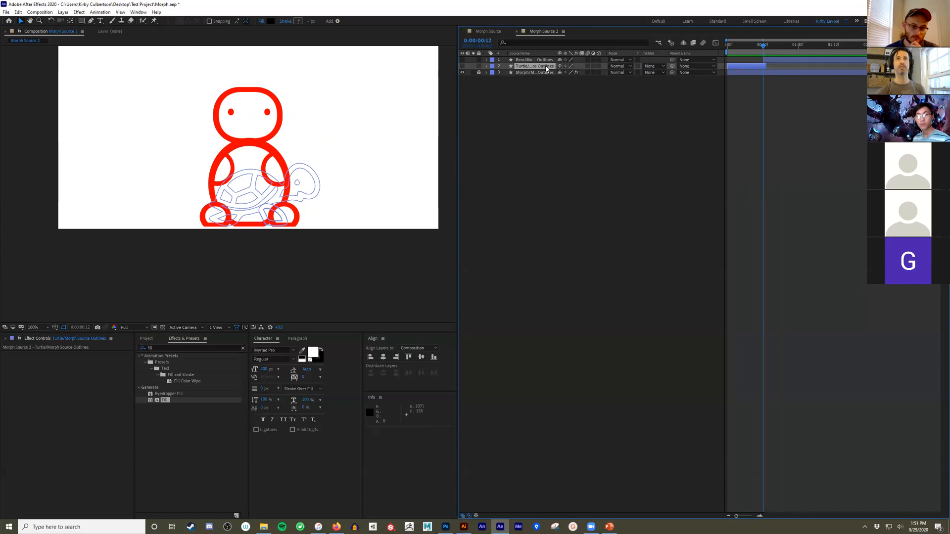
click(764, 64)
- Make the bear and turtle Outlines layers visible and return the playhead to 0:00:00:00
click(763, 61)
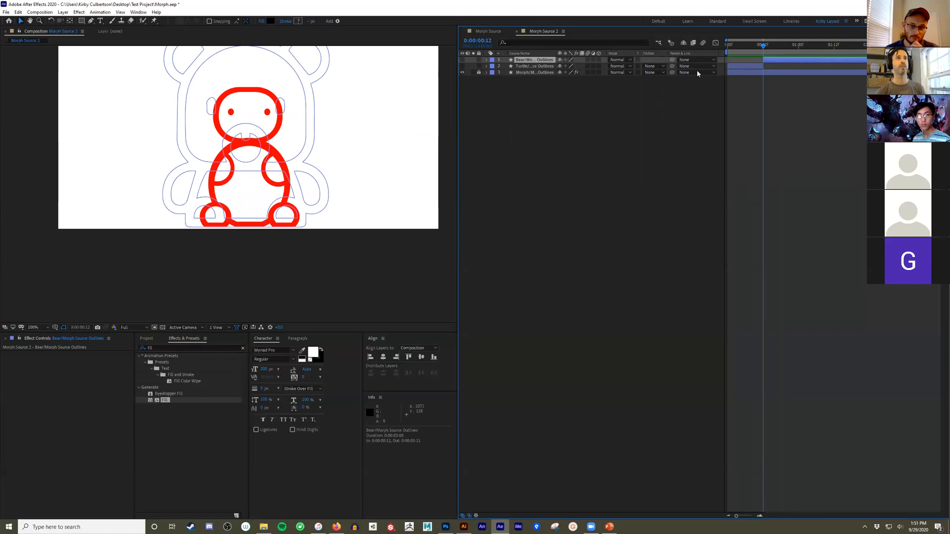
click(462, 60)
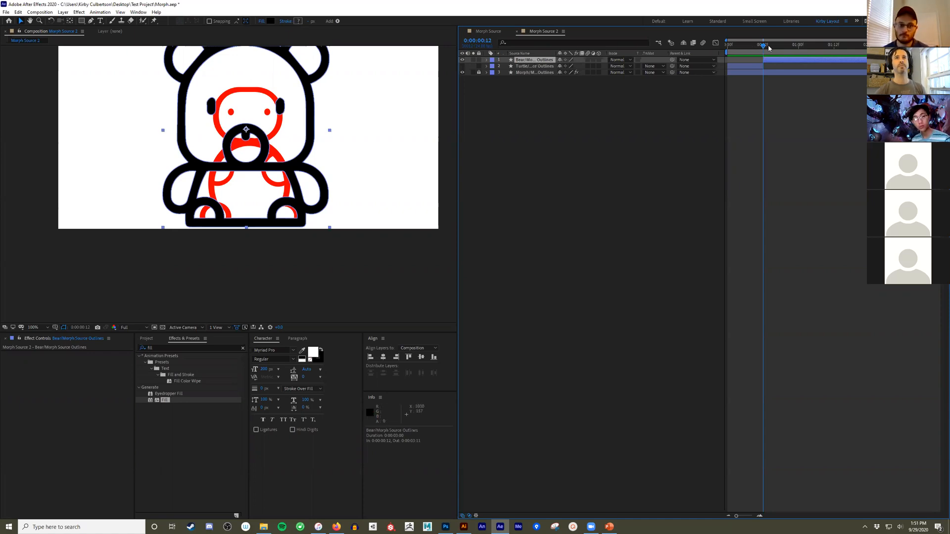
drag(762, 47, 720, 52)
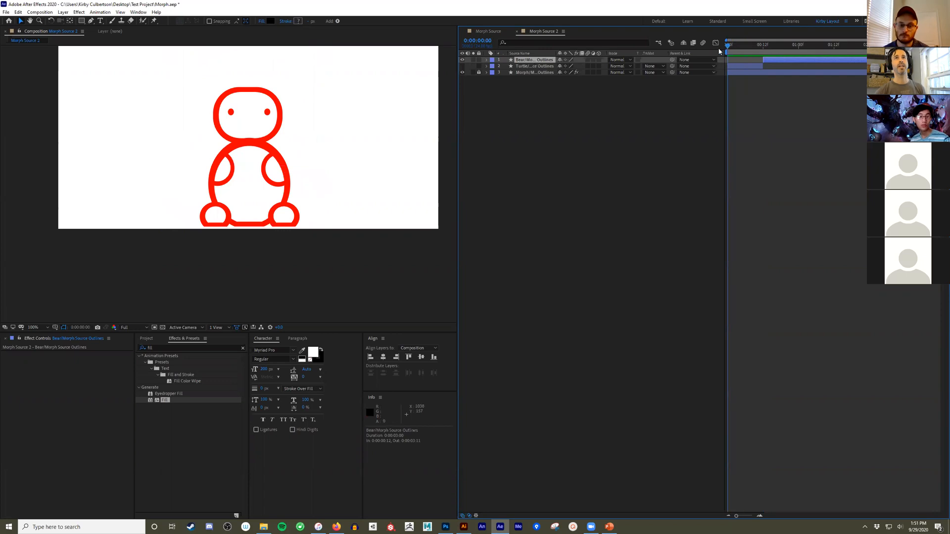
click(462, 65)
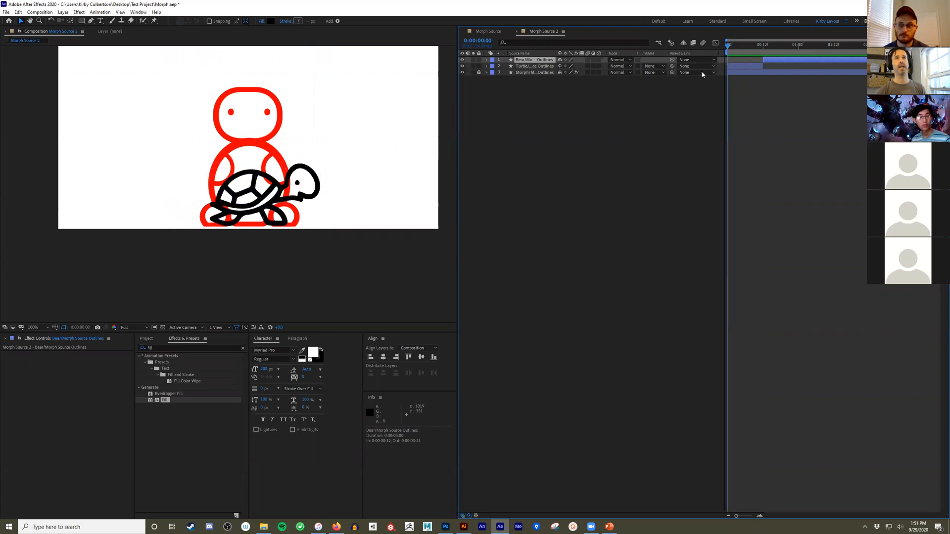
- Expand Path 1 through Path 9 in Group 3 of the turtle Outlines layer to expose each Path property
click(737, 66)
mouse_move(728, 47)
mouse_down()
mouse_move(778, 46)
mouse_move(727, 46)
mouse_up()
click(778, 60)
click(744, 66)
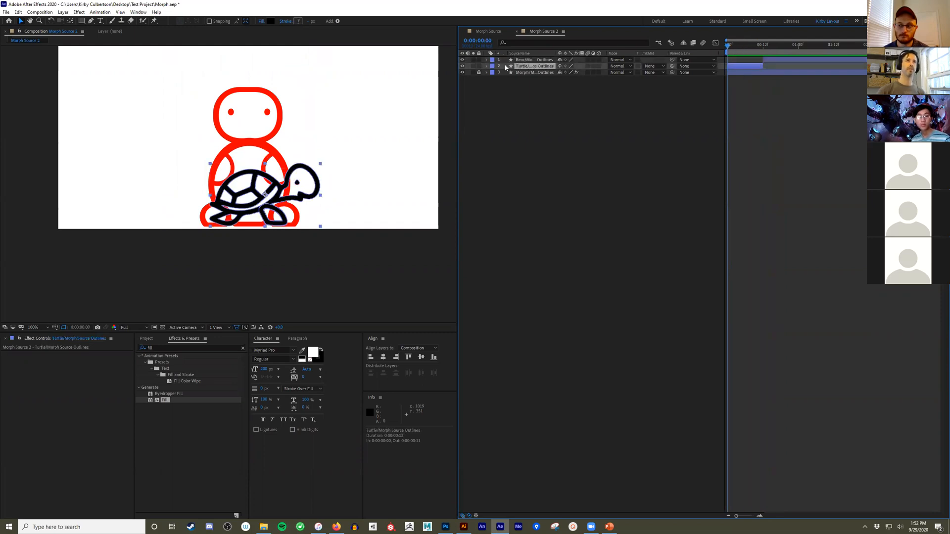
click(485, 65)
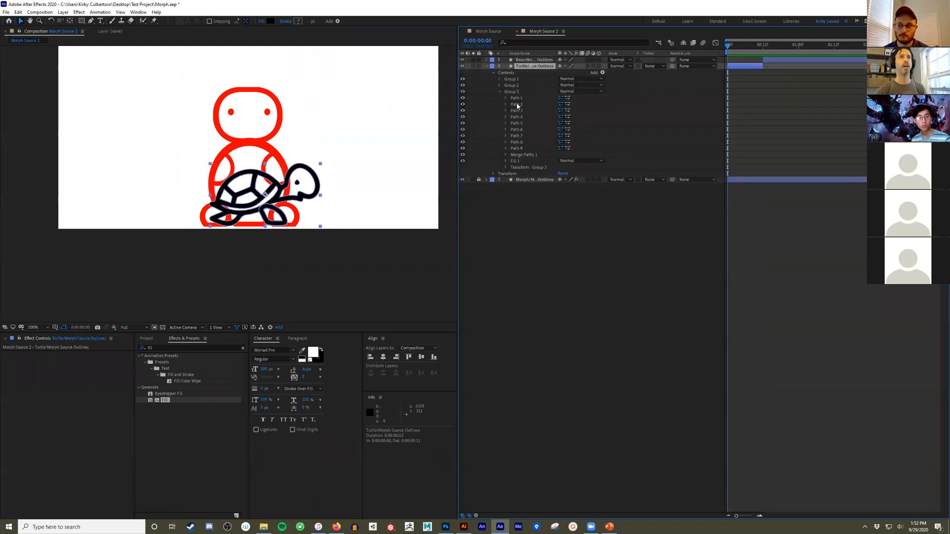
click(520, 99)
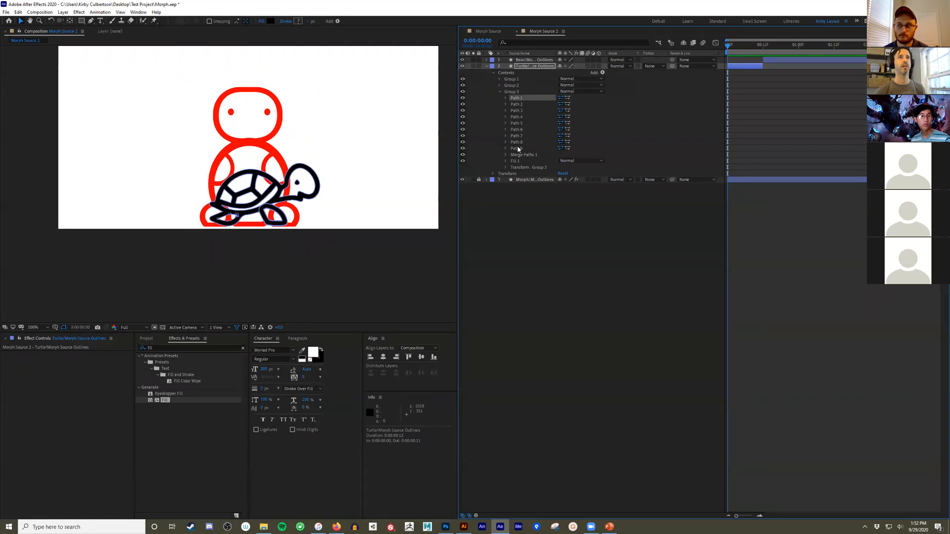
click(505, 98)
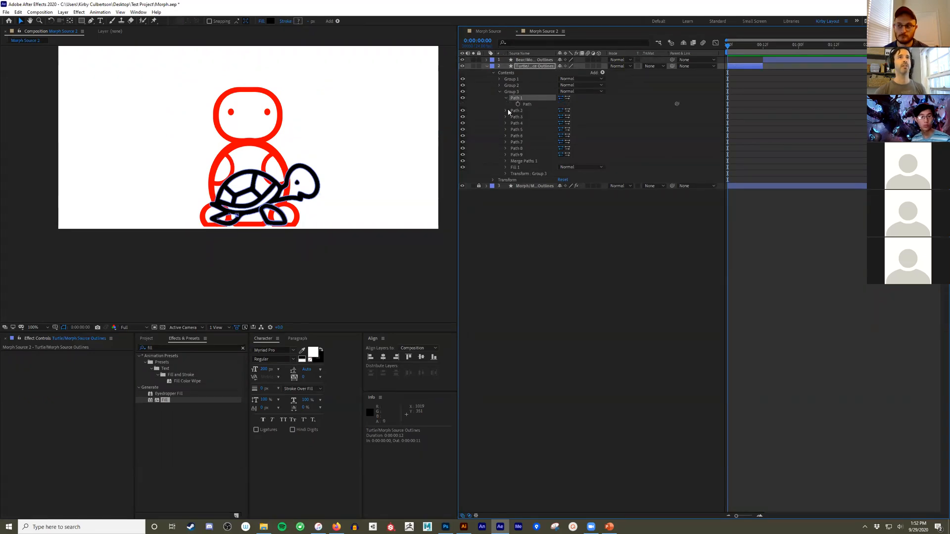
click(506, 110)
click(505, 124)
click(506, 136)
click(505, 149)
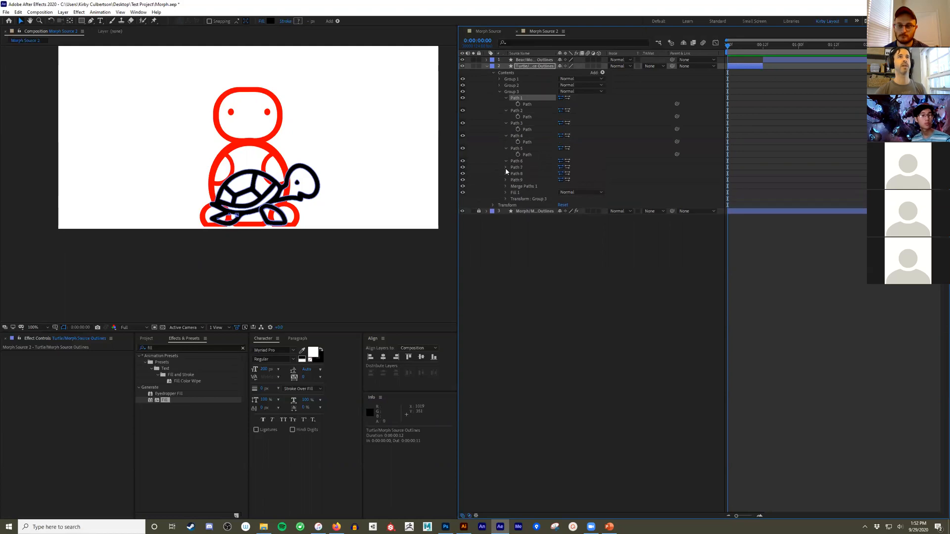
click(506, 173)
click(505, 186)
click(506, 199)
- Keyframe all nine paths of the turtle's Group 3 at 0:00:00:00 and move the playhead to 0:00:00:11
click(515, 198)
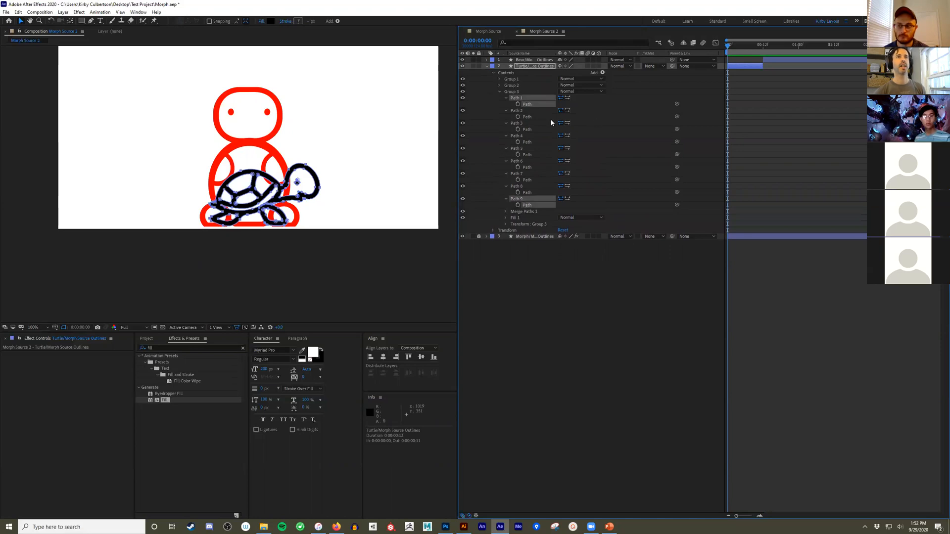
click(521, 92)
click(526, 104)
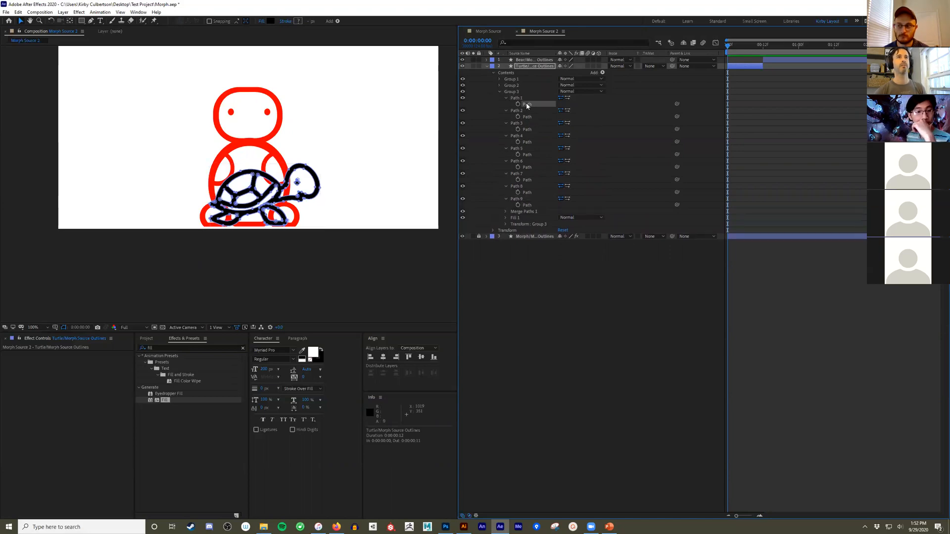
shift+click(528, 206)
shift+click(520, 186)
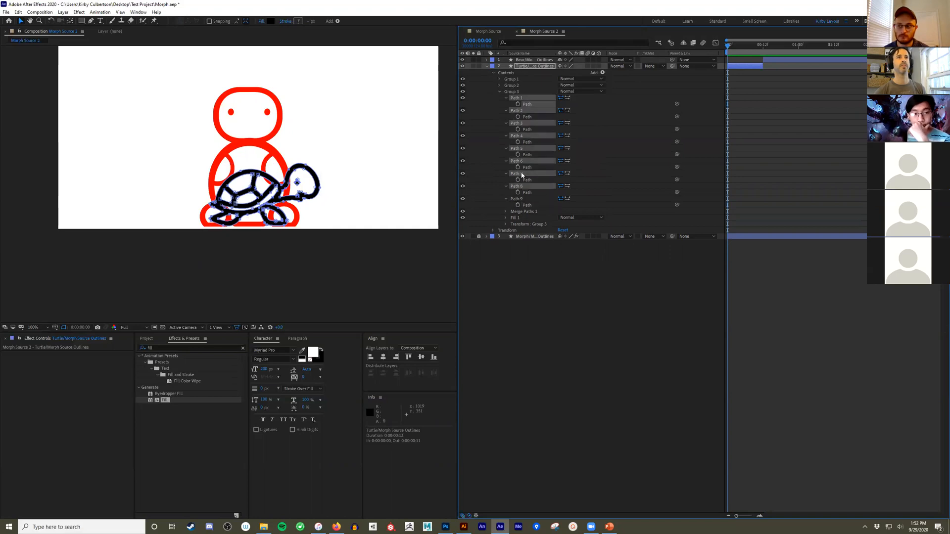
shift+click(520, 199)
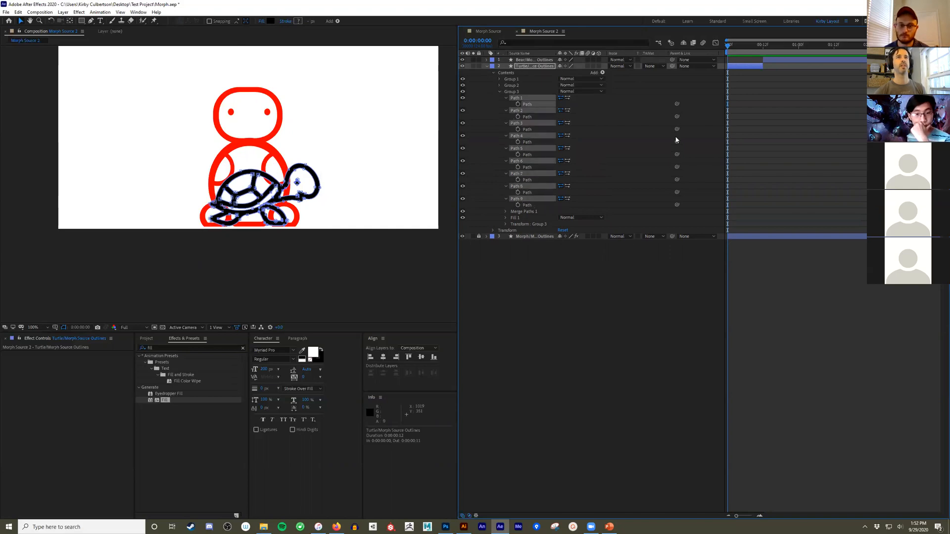
click(518, 180)
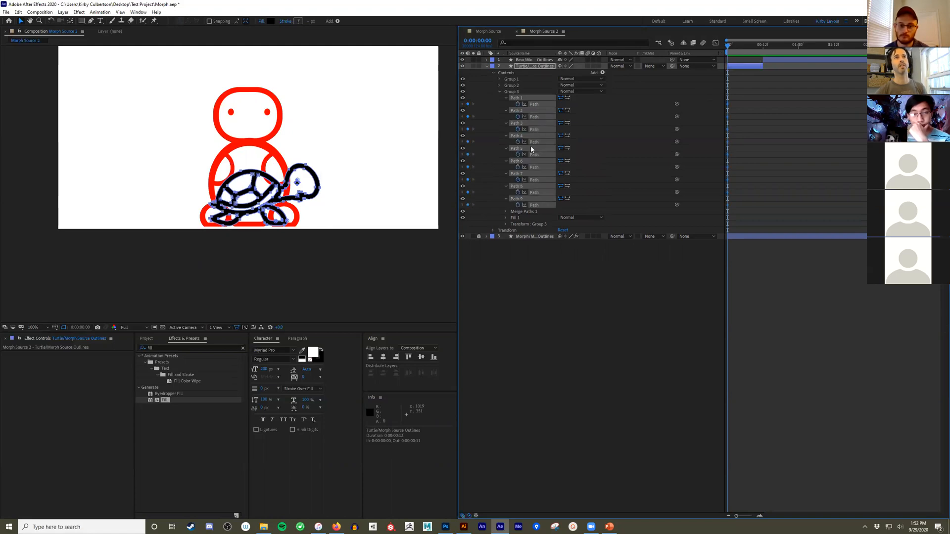
drag(727, 48, 760, 48)
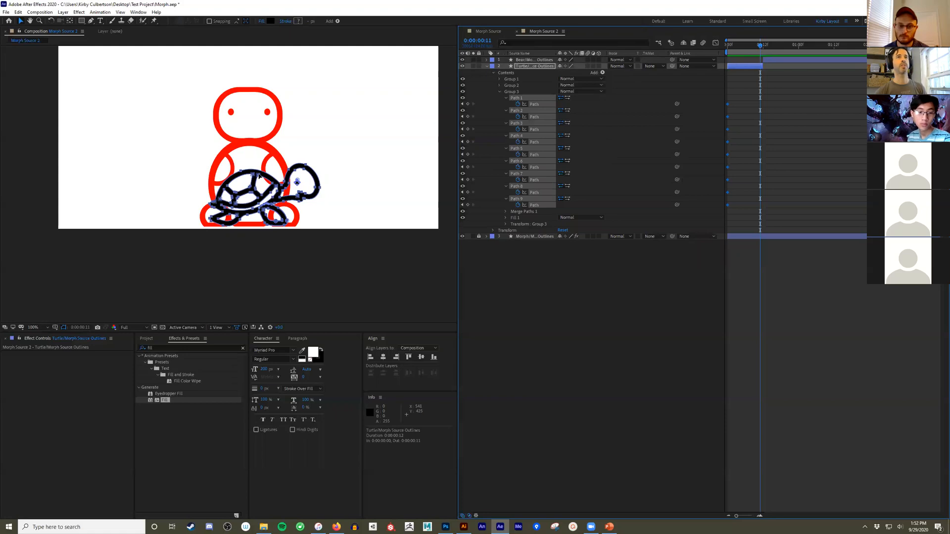
- Move the upper head vertex of the turtle's Path 9 onto the red guide's head at 0:00:00:11 and preview the change
scroll(329, 166, up, 2)
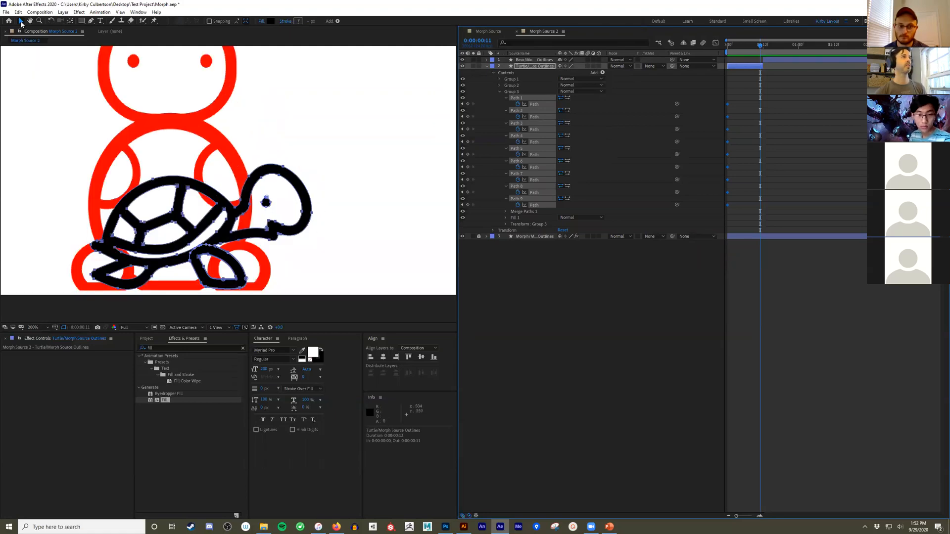
click(282, 171)
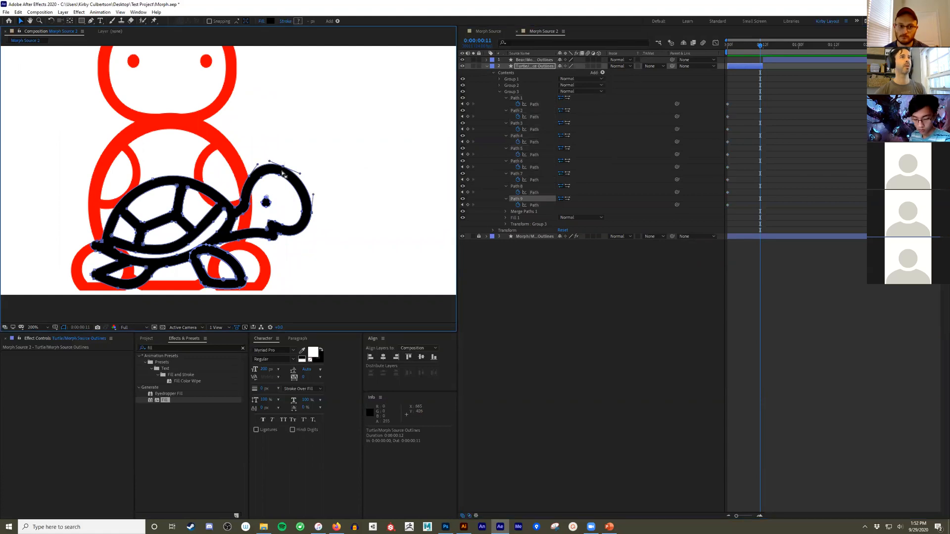
drag(283, 170, 232, 94)
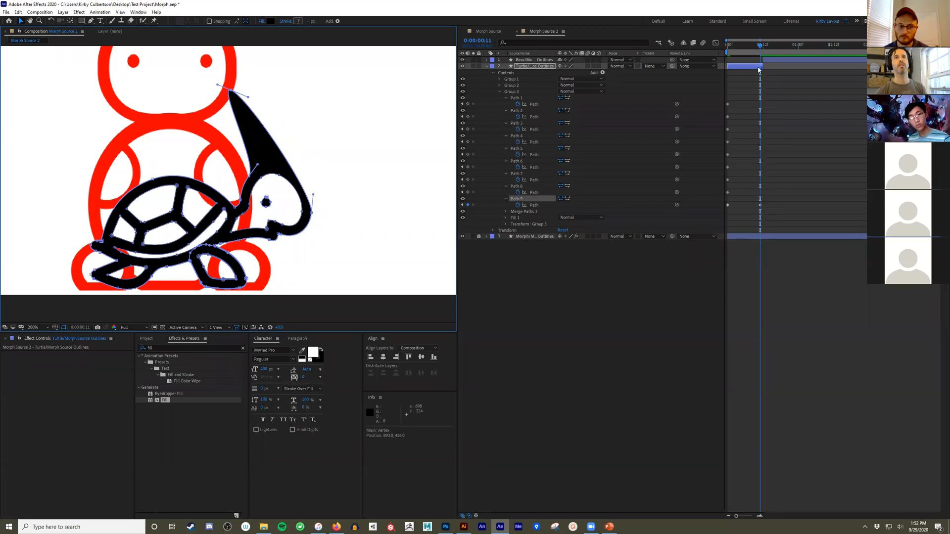
drag(760, 46, 731, 60)
key(space)
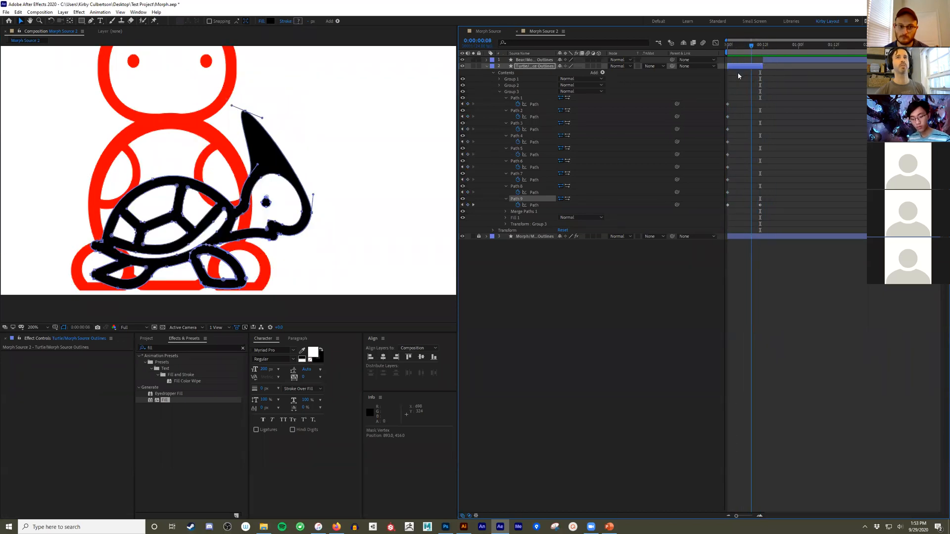
key(space)
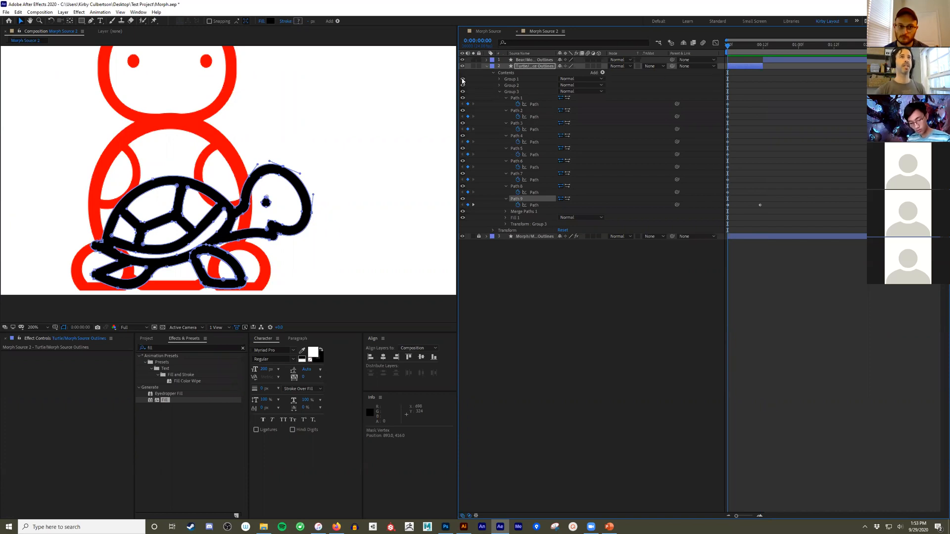
- Show the Turtle Outlines and Bear Outlines layers in the Morph Source composition and play through the finished turtle-to-bear morph
click(488, 32)
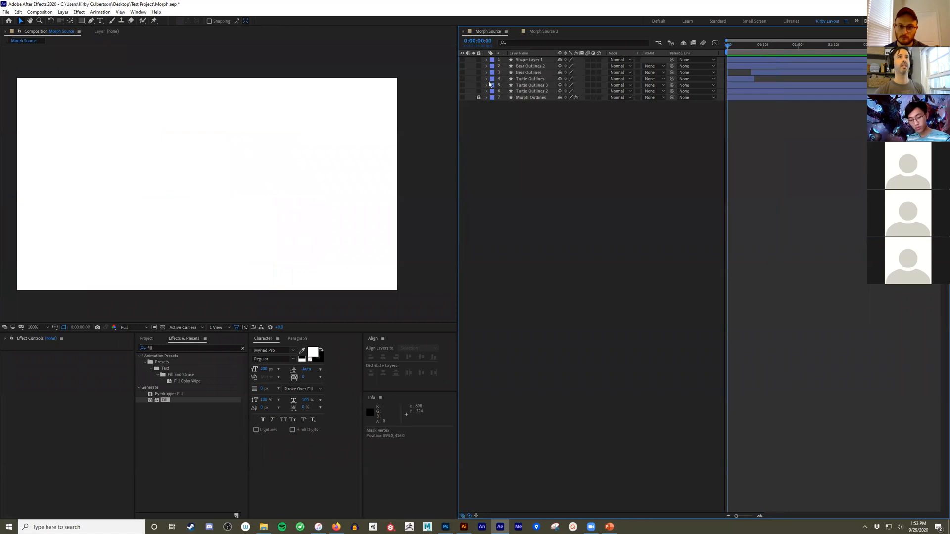
click(463, 79)
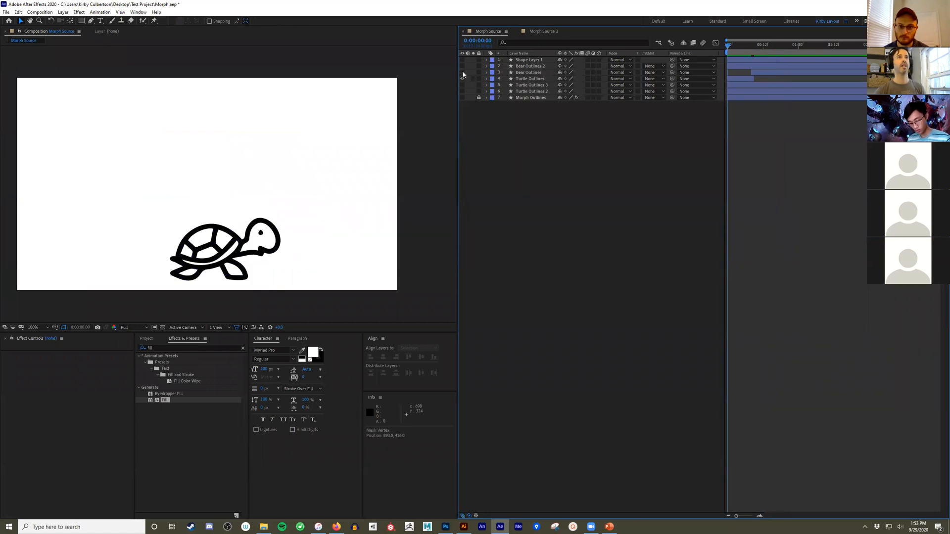
click(462, 72)
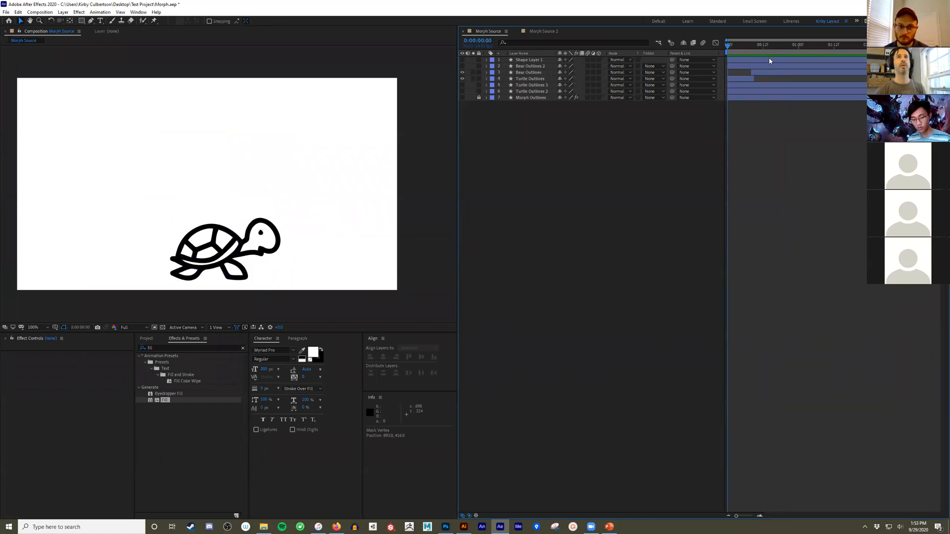
click(730, 48)
drag(731, 48, 752, 48)
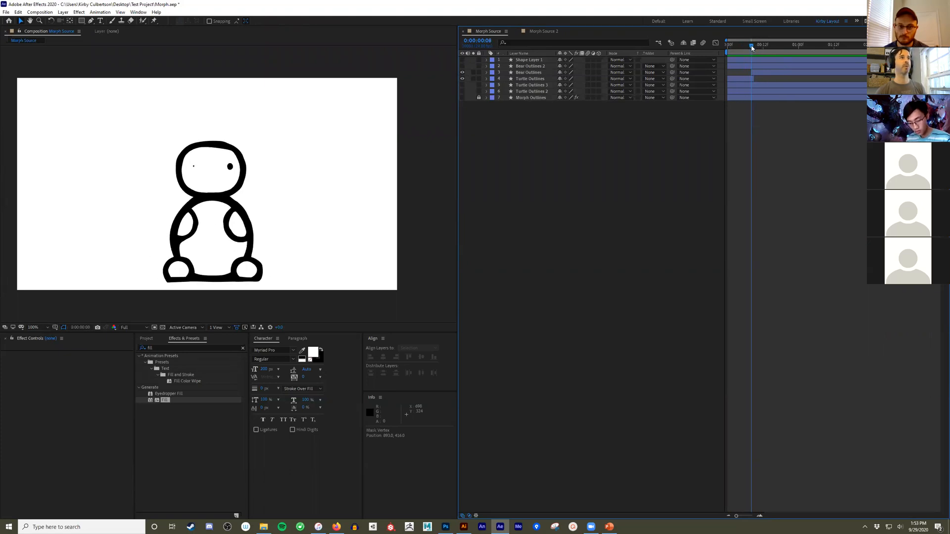
drag(753, 48, 711, 61)
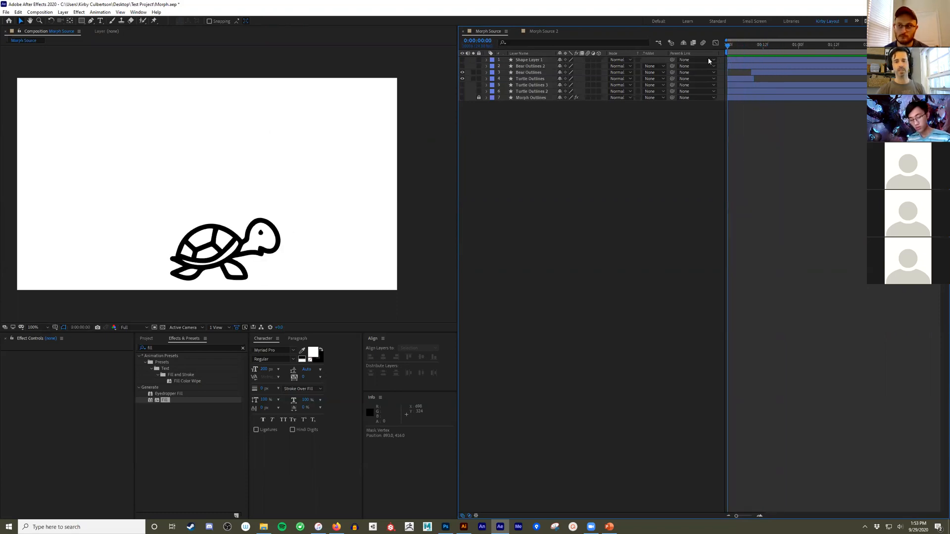
key(space)
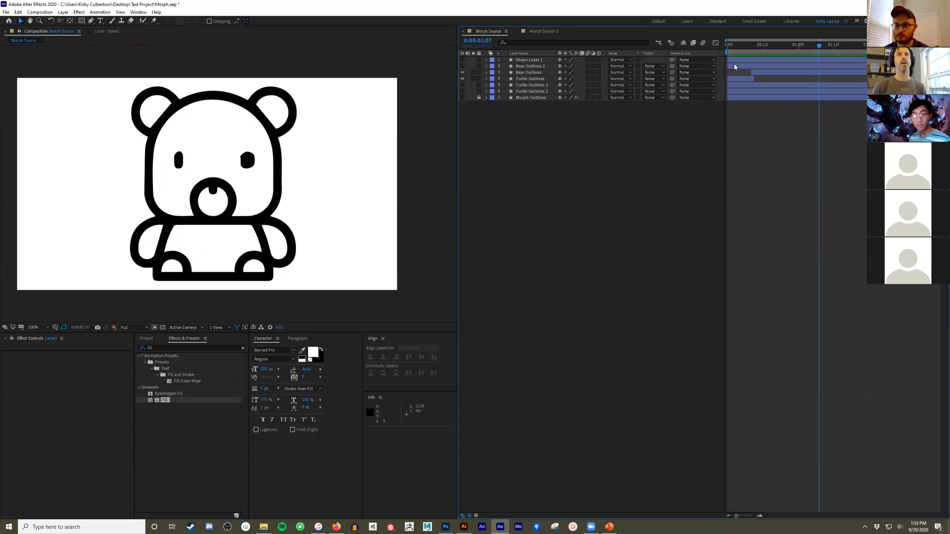
- Return to Morph Source 2 at 0:00:00:11 and move two head and neck vertices of Path 9 to the left edge of the red guide's head
click(539, 32)
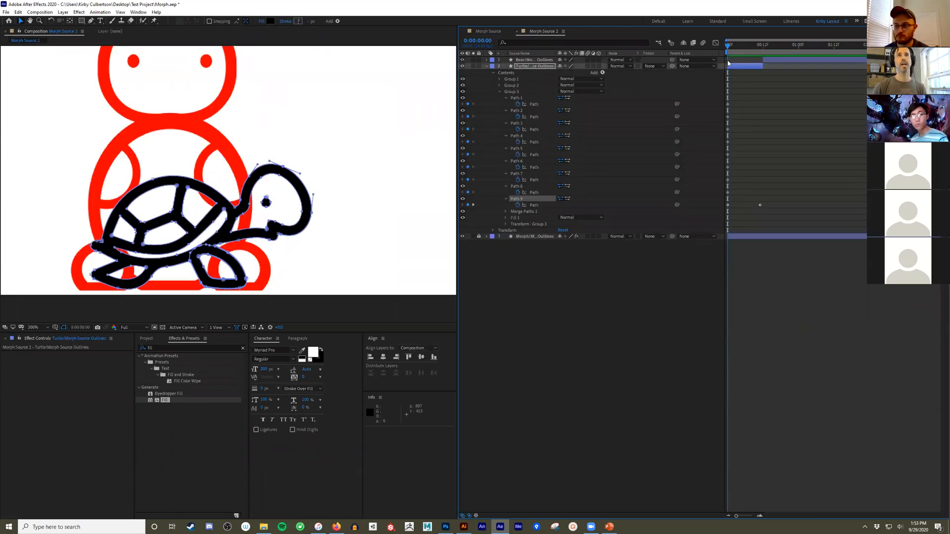
drag(729, 48, 762, 50)
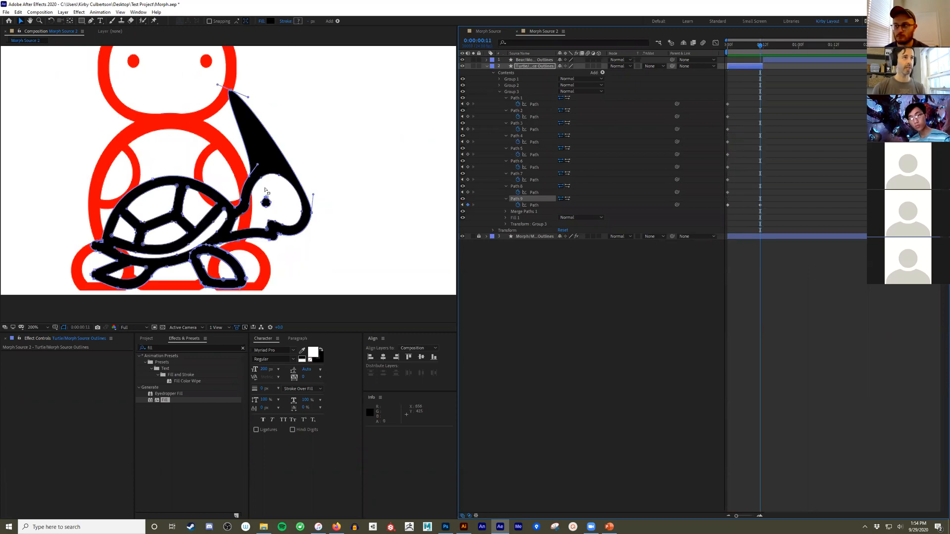
drag(249, 181, 113, 109)
drag(280, 82, 138, 119)
drag(156, 153, 137, 154)
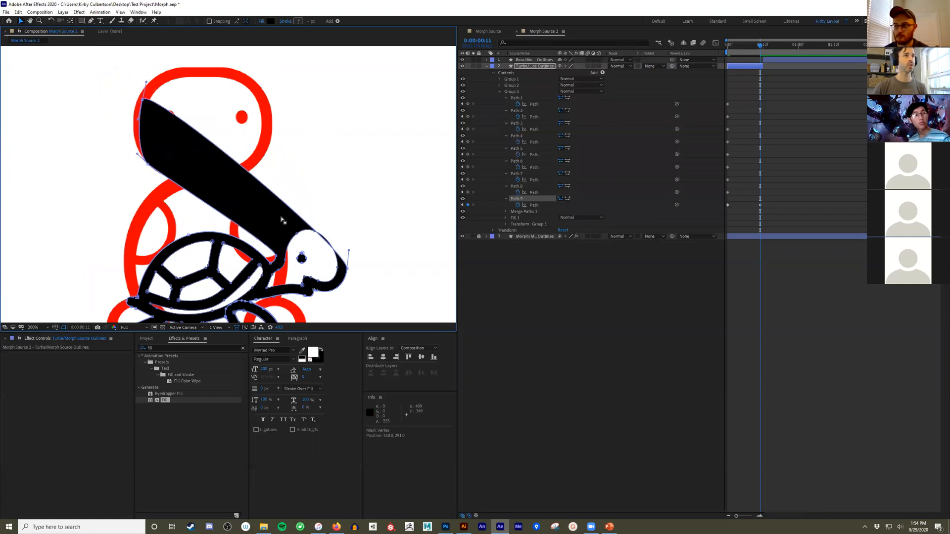
- Move the turtle's next head vertex in Path 9 up to the right side of the red guide's head
drag(315, 234, 341, 189)
scroll(329, 110, down, 1)
scroll(322, 170, up, 1)
click(111, 77)
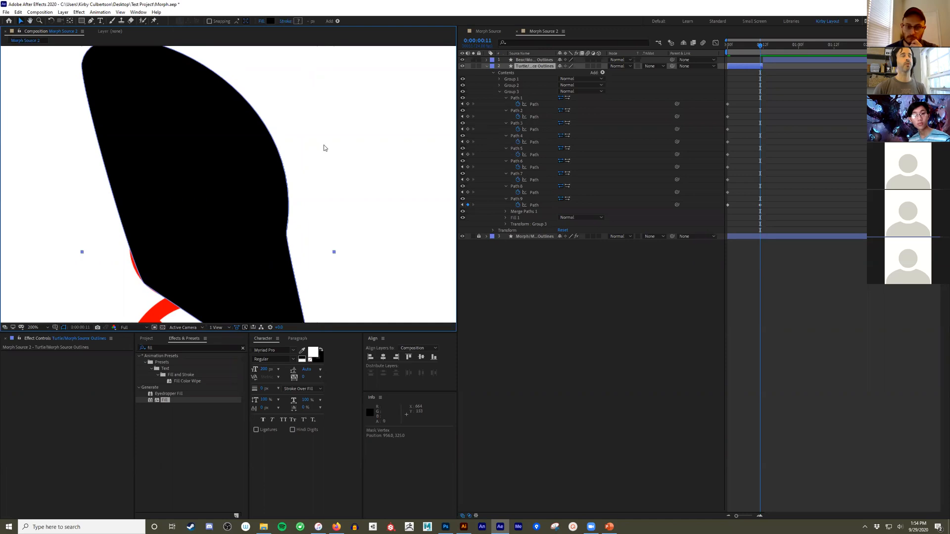
scroll(248, 154, up, 2)
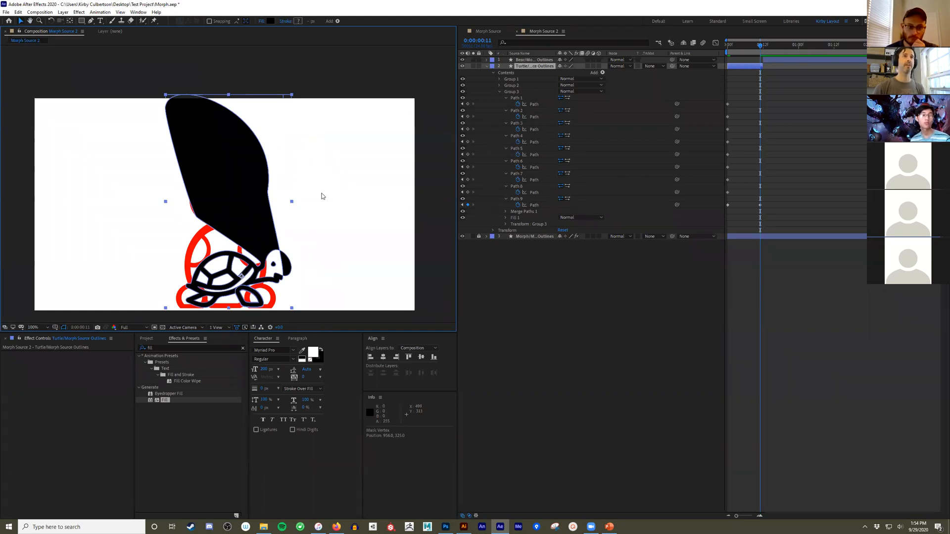
- Examine the vertices and curve handles of the stretched head shape in Path 9 against the red guide
click(533, 141)
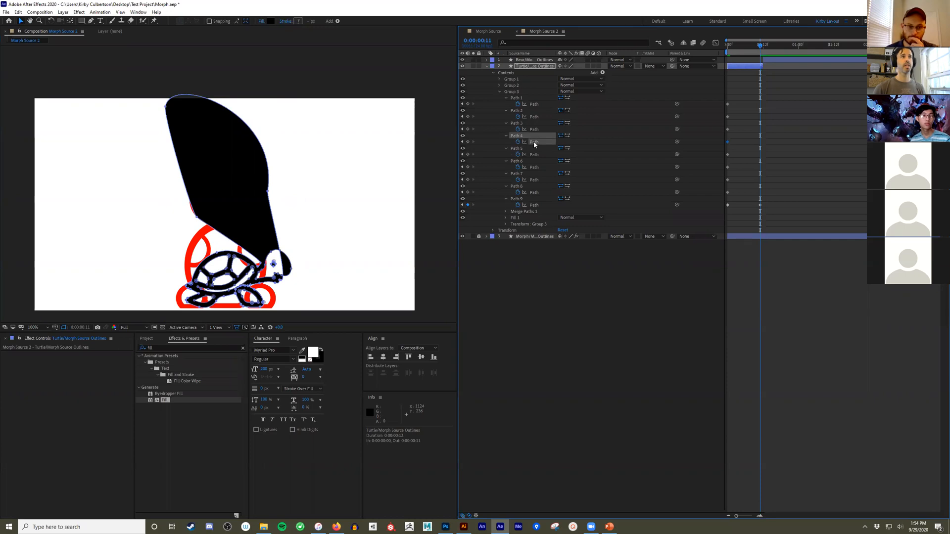
click(20, 21)
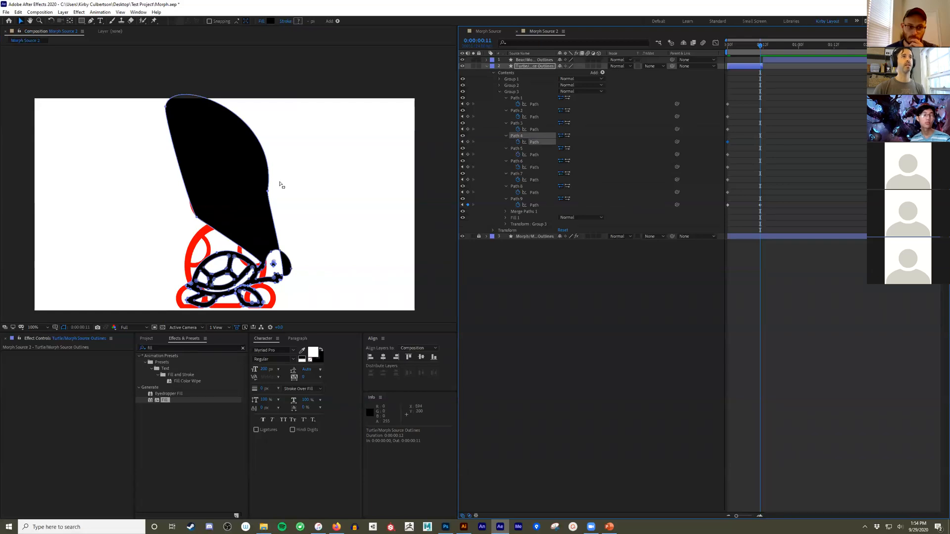
scroll(278, 188, up, 4)
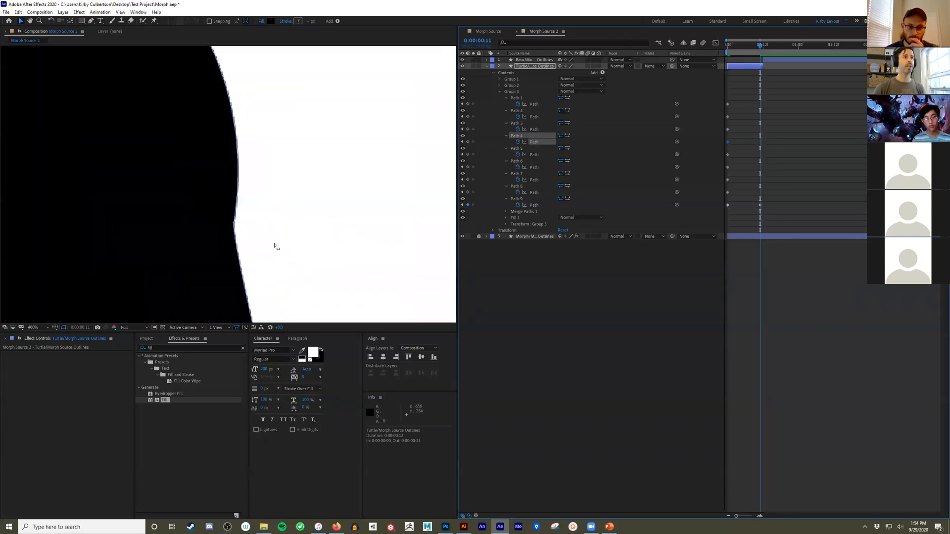
click(232, 222)
scroll(310, 212, down, 5)
scroll(310, 212, up, 1)
click(218, 239)
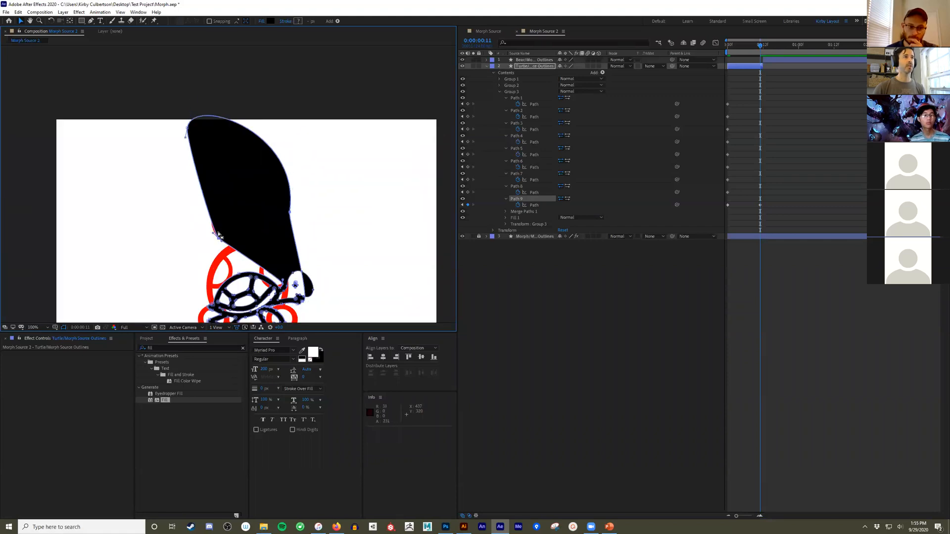
click(187, 128)
click(290, 214)
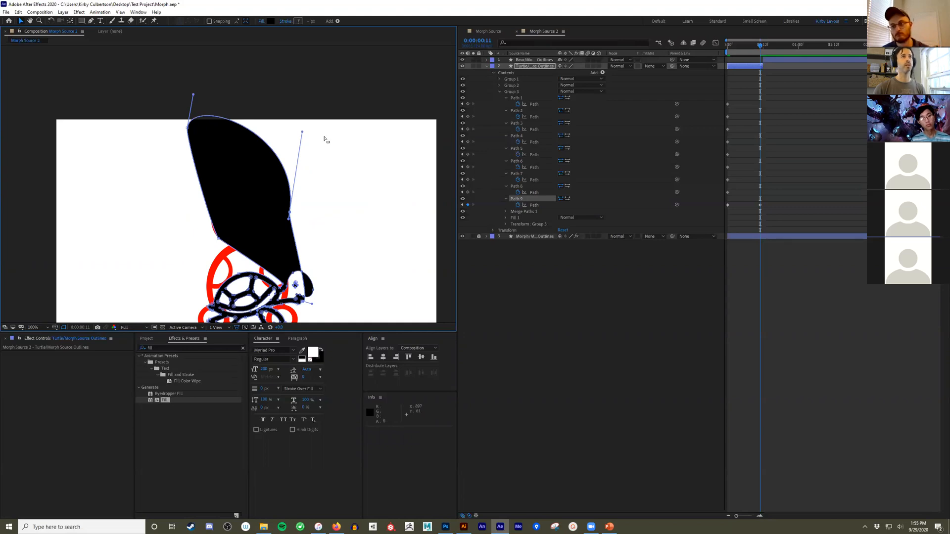
click(390, 170)
click(424, 122)
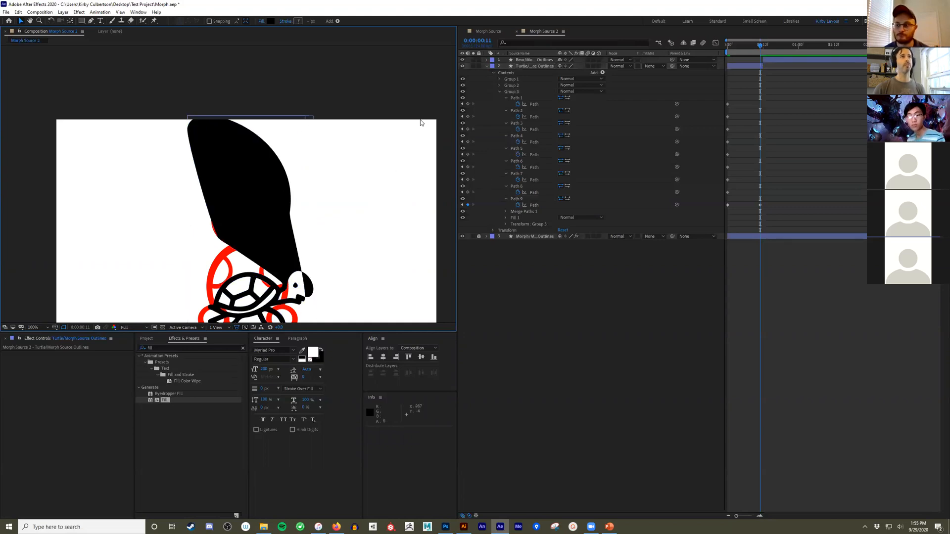
- Reposition the right and upper-left vertices of the stretched head shape along the sides of the red guide's head and adjust their curve handles
click(533, 168)
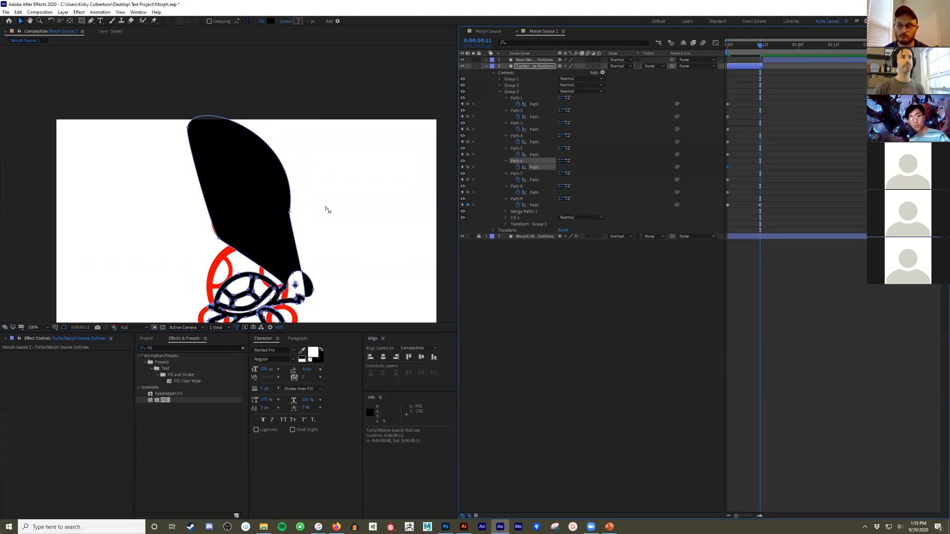
mouse_move(290, 216)
mouse_down()
mouse_move(265, 211)
mouse_move(280, 203)
mouse_up()
drag(292, 121, 276, 197)
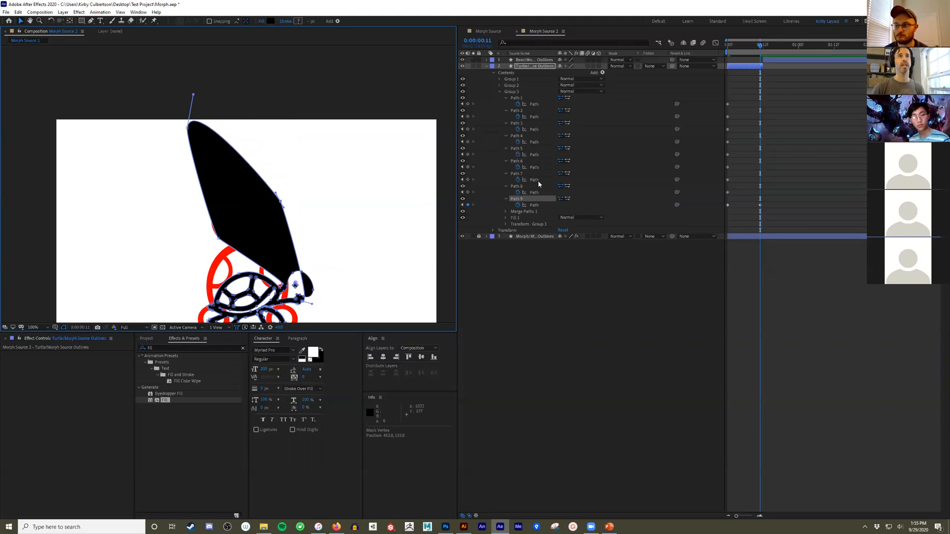
click(538, 181)
drag(341, 183, 273, 211)
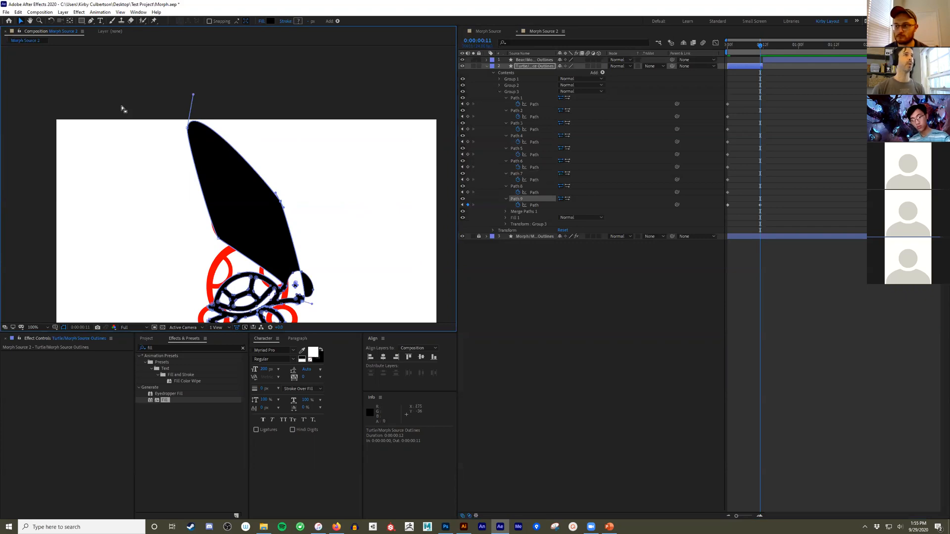
drag(187, 127, 205, 210)
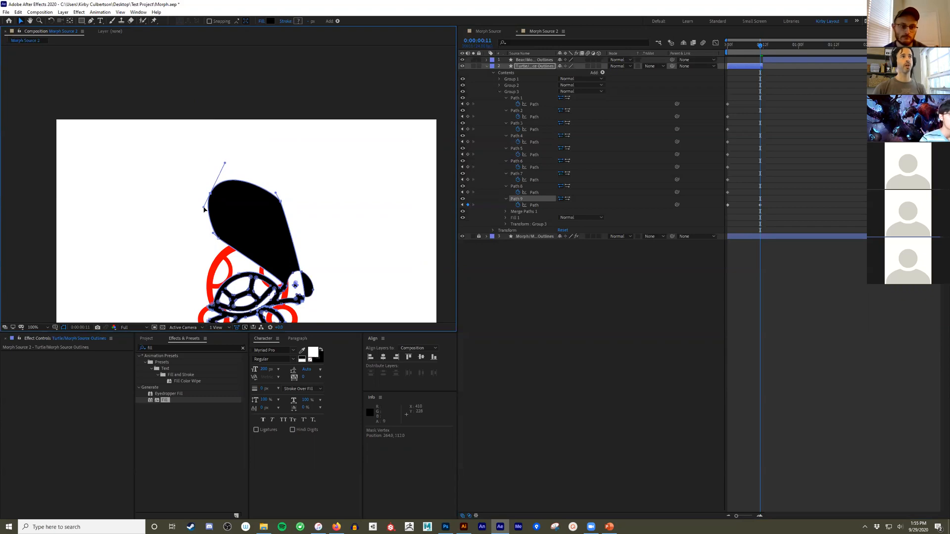
mouse_move(204, 207)
mouse_down()
mouse_move(242, 200)
mouse_move(208, 211)
mouse_up()
- Move Path 9's lower-left head vertex to the red guide's neck junction and bend its handles separately with the Pen tool to follow the outline
click(219, 240)
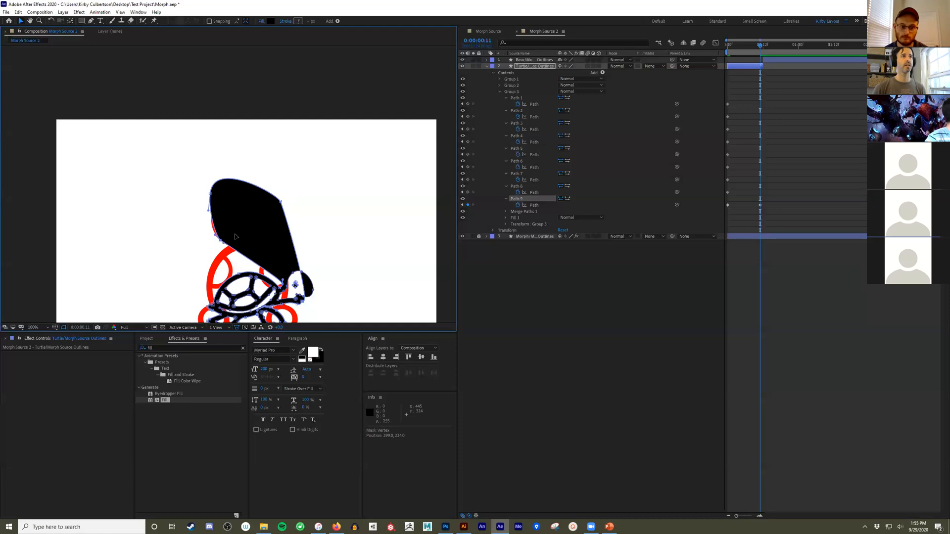
scroll(231, 269, up, 4)
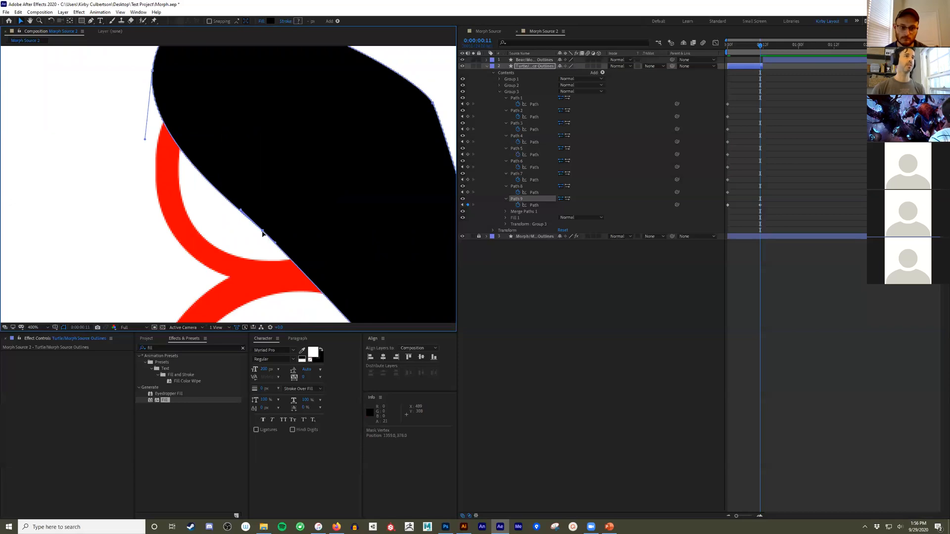
drag(264, 232, 228, 280)
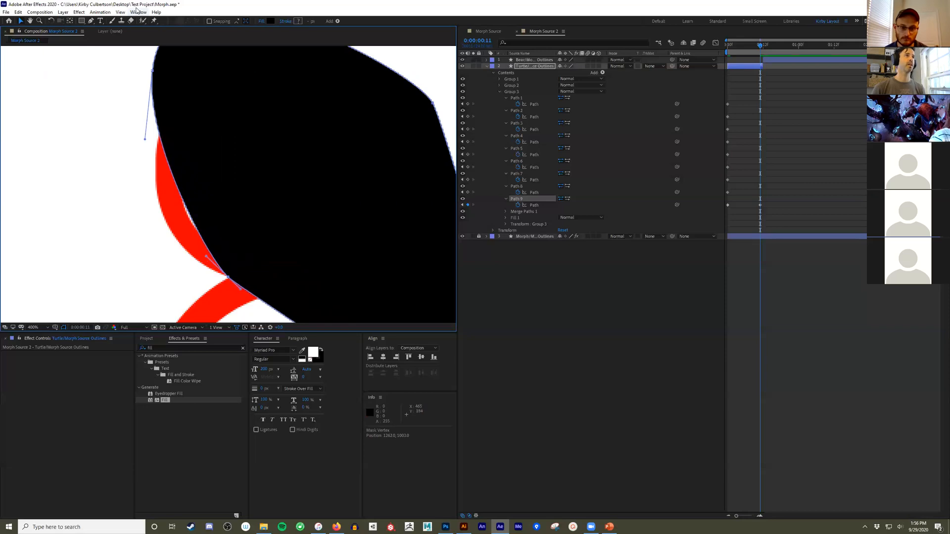
click(91, 21)
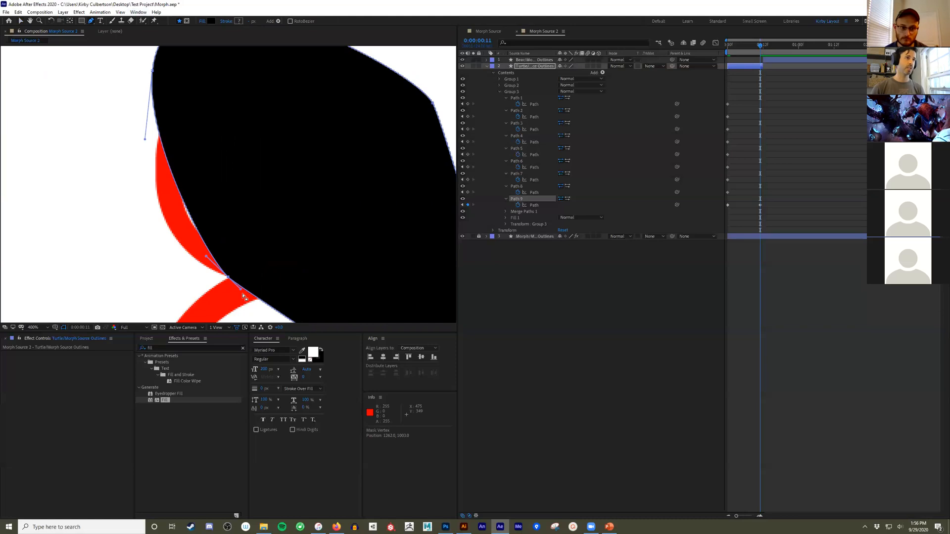
drag(240, 291, 200, 292)
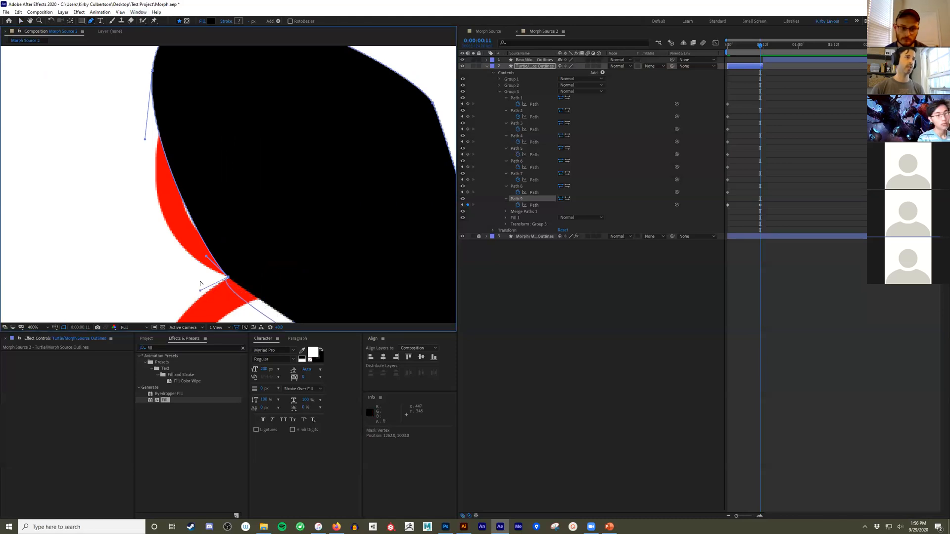
drag(205, 256, 148, 249)
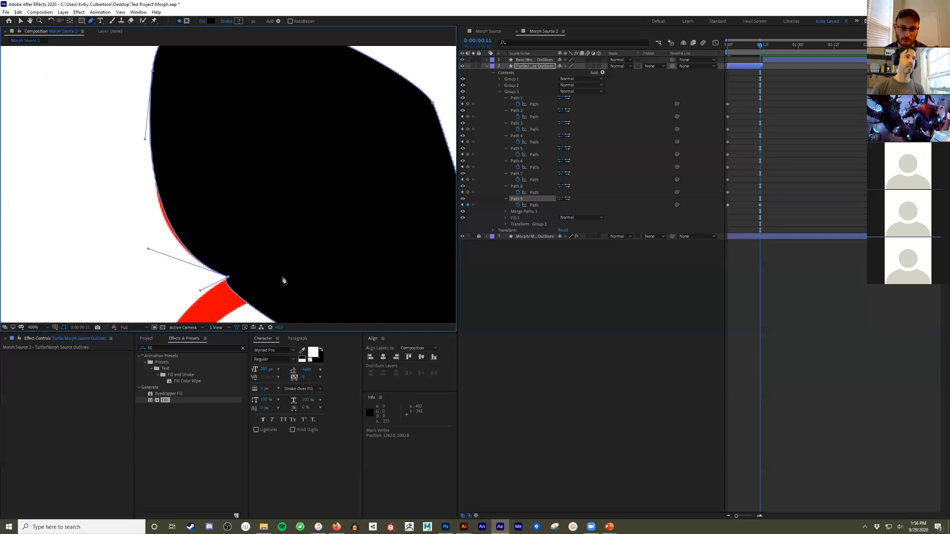
- Move the next two vertices of Path 9 from the turtle's neck and shell area onto the left edge of the red guide's body
scroll(303, 239, down, 3)
drag(426, 303, 160, 209)
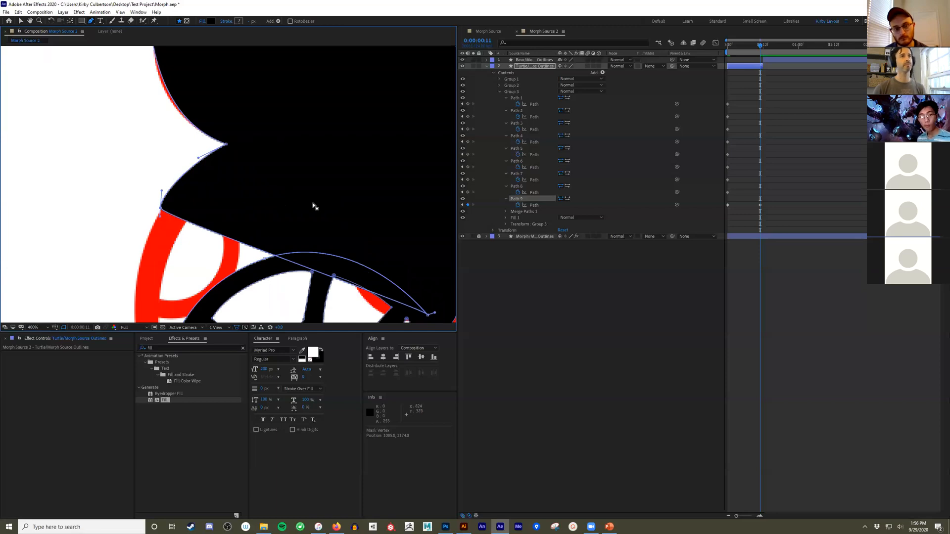
scroll(314, 206, down, 2)
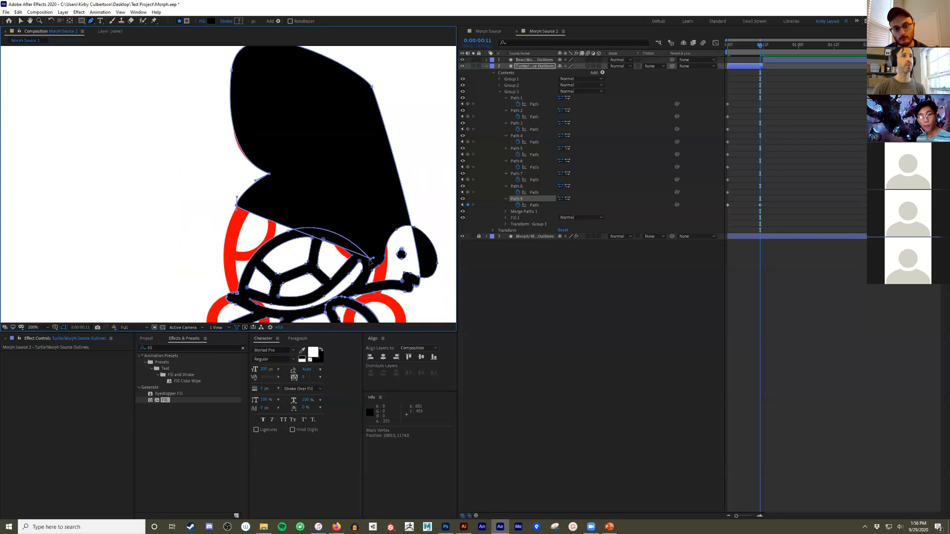
drag(370, 260, 225, 246)
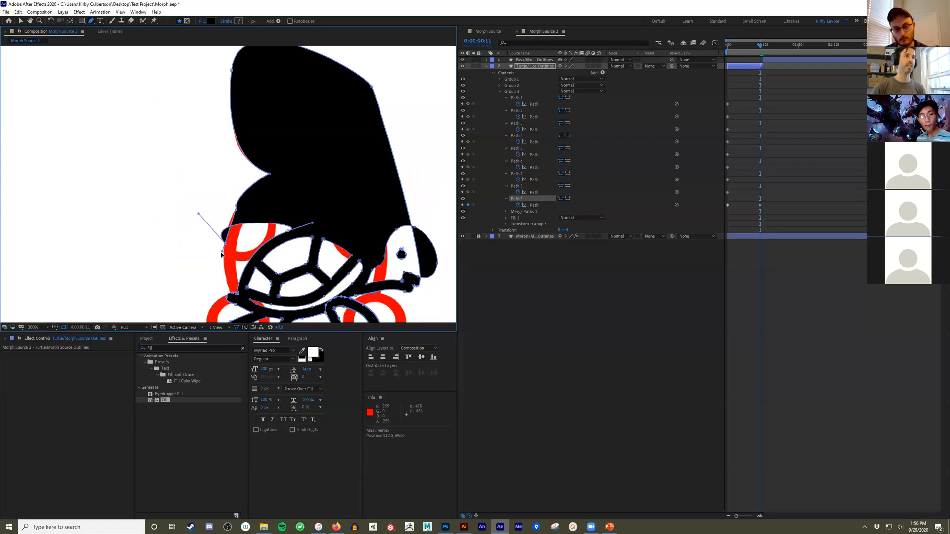
- Align Path 9's upper-left body vertices and curve handles with the red guide's outline from the neck junction down the left side
drag(198, 213, 224, 227)
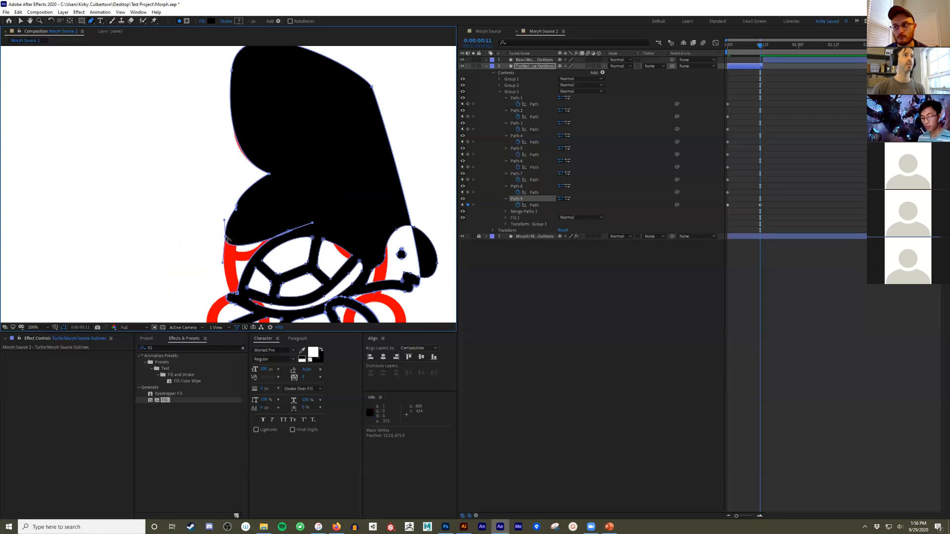
scroll(226, 242, up, 1)
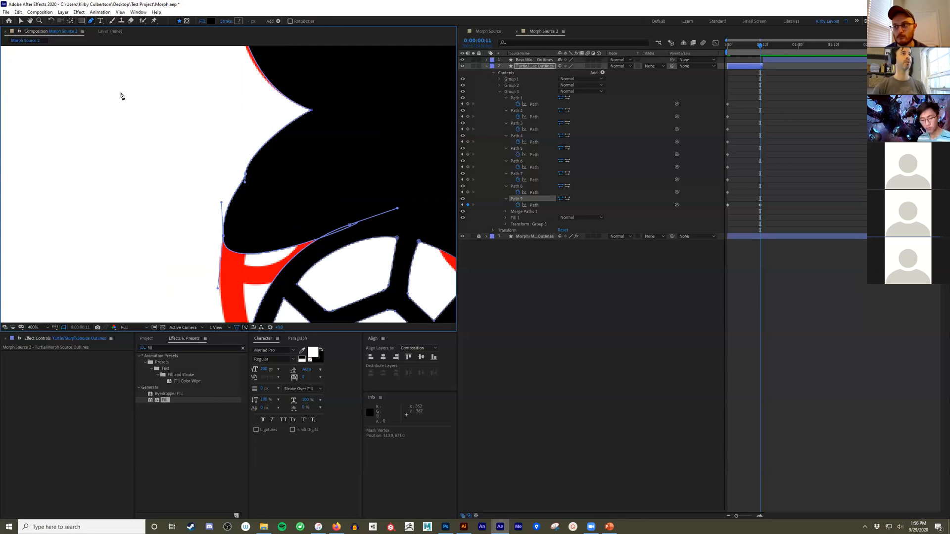
click(21, 21)
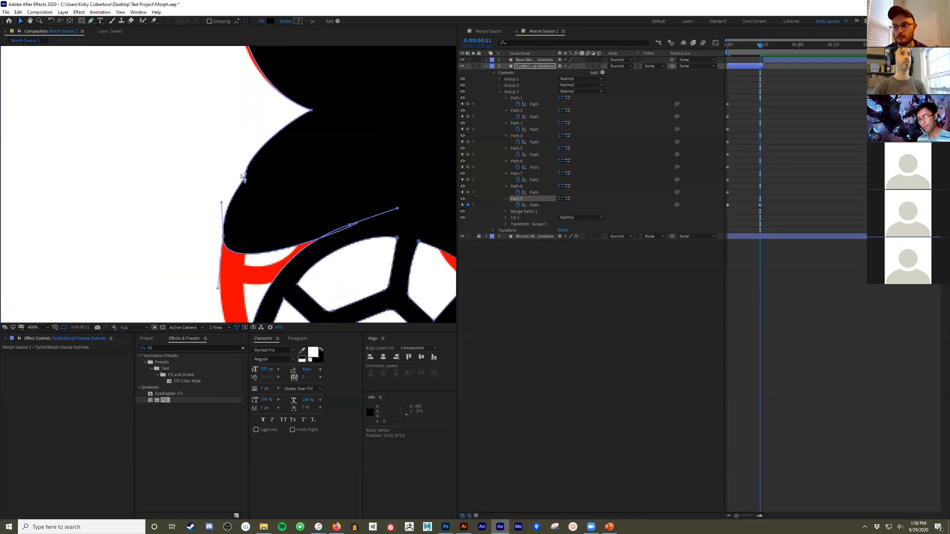
drag(159, 140, 264, 255)
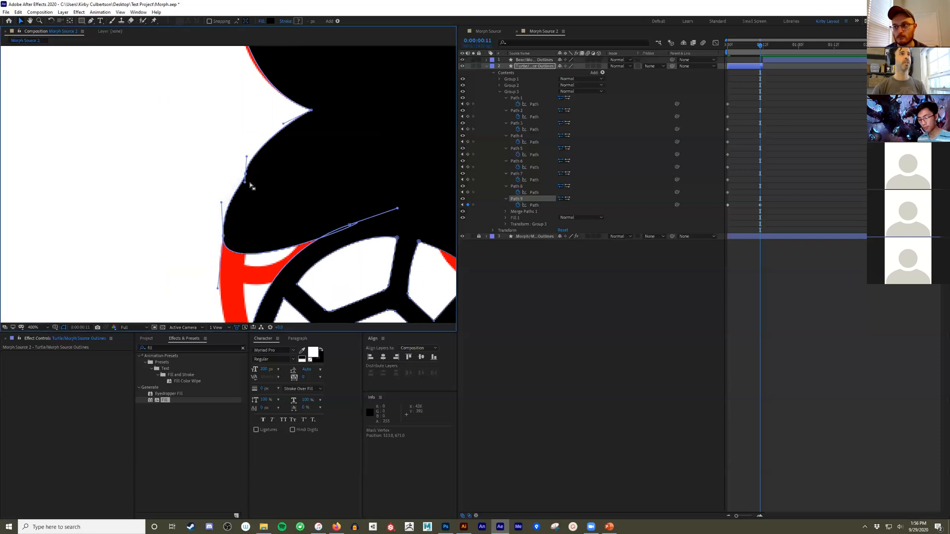
drag(246, 177, 189, 150)
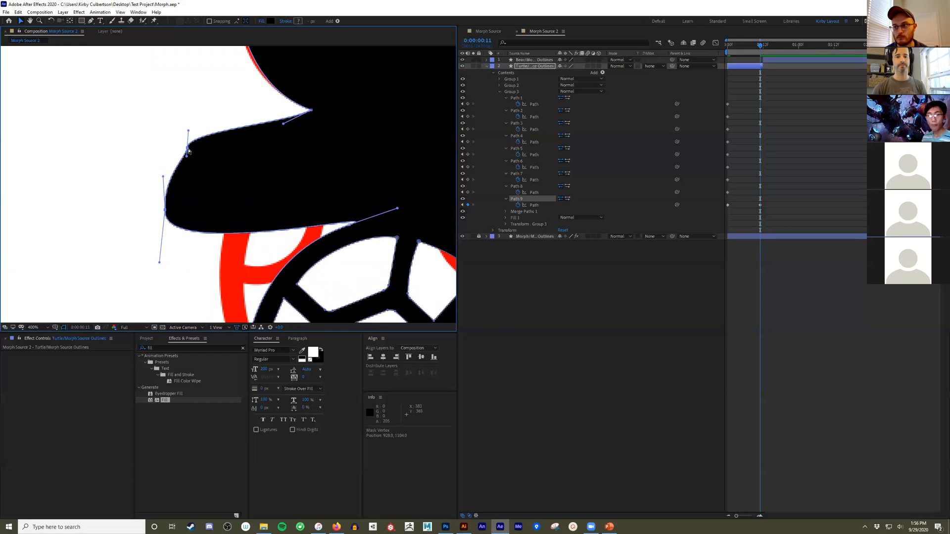
key(ctrl+z)
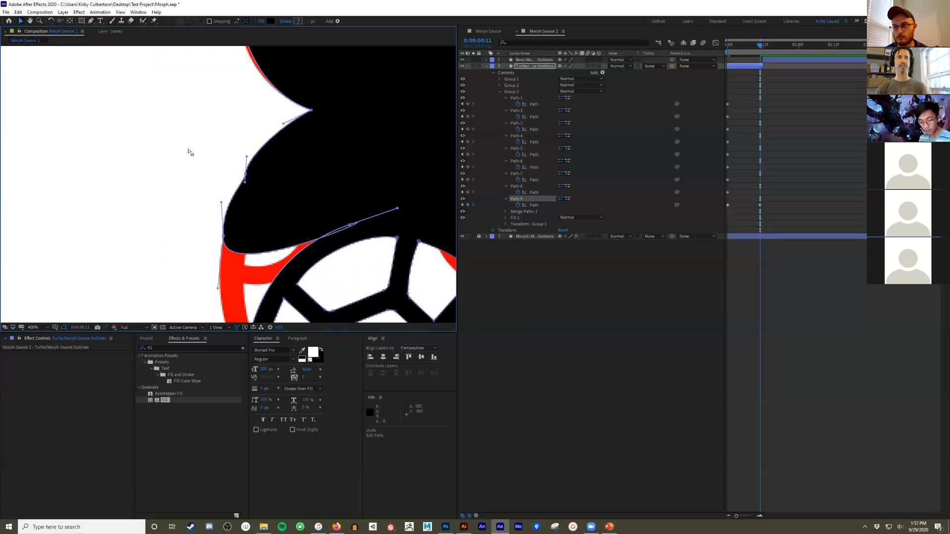
drag(245, 184, 235, 189)
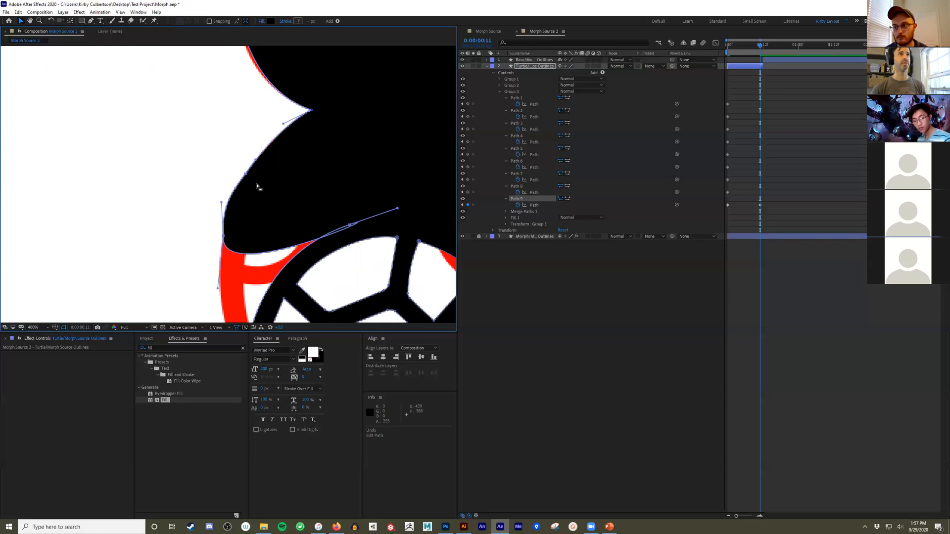
scroll(256, 187, down, 2)
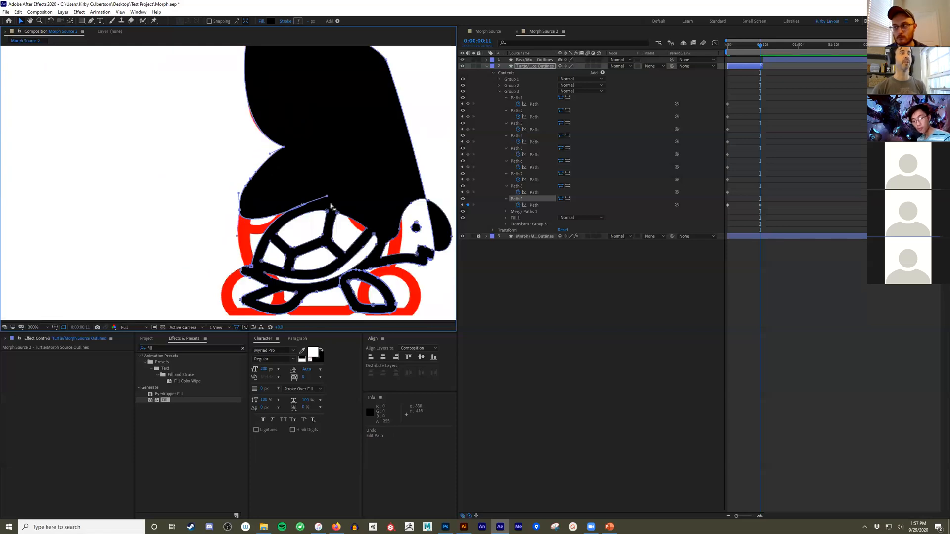
drag(239, 211, 238, 192)
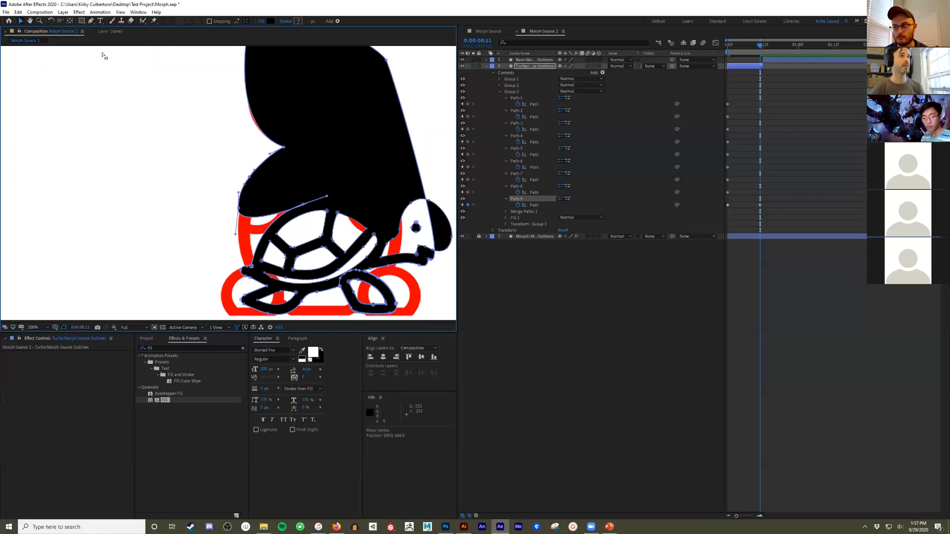
- Convert Path 9's protruding vertex on the left body edge with the Pen tool and pull new vertical handles along the red guide
click(91, 20)
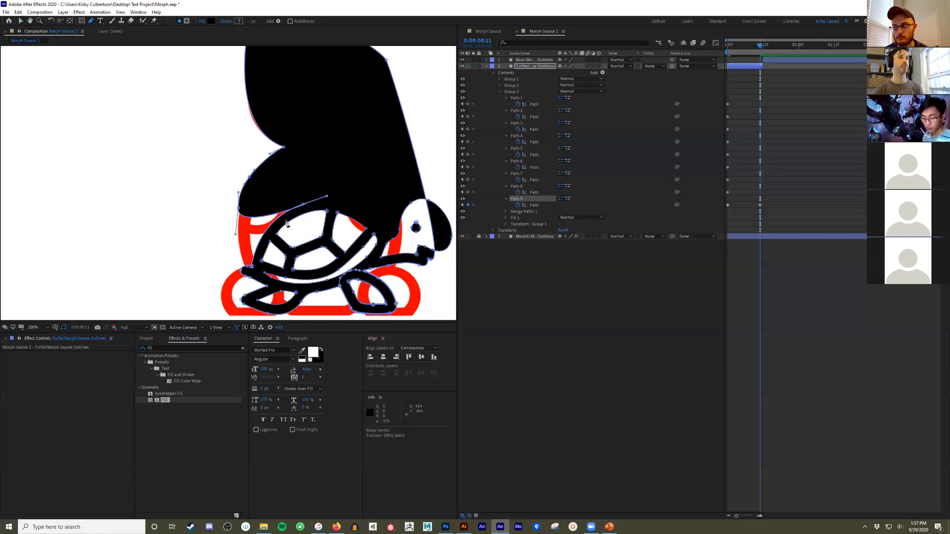
scroll(290, 225, up, 3)
drag(343, 148, 149, 134)
key(g)
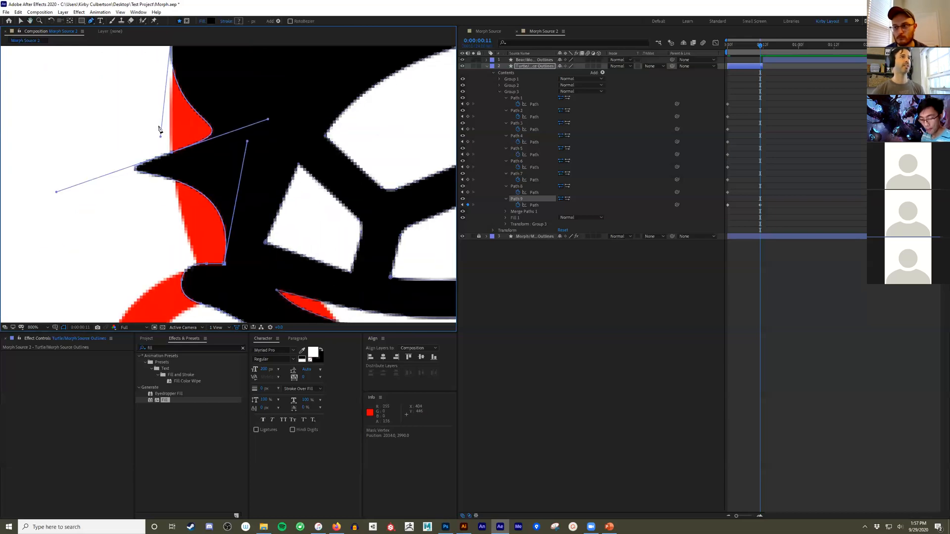
mouse_move(270, 122)
mouse_down()
mouse_move(270, 130)
mouse_move(268, 122)
mouse_up()
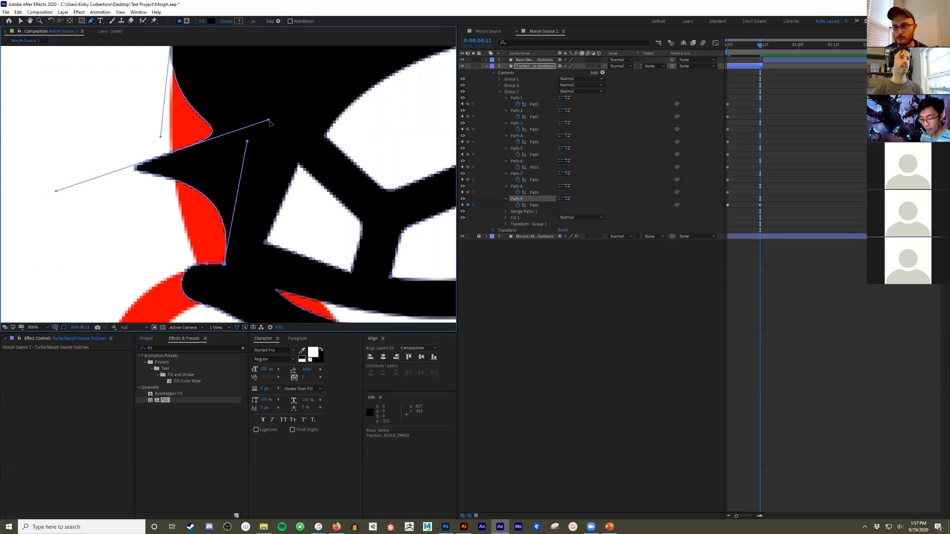
alt+click(171, 154)
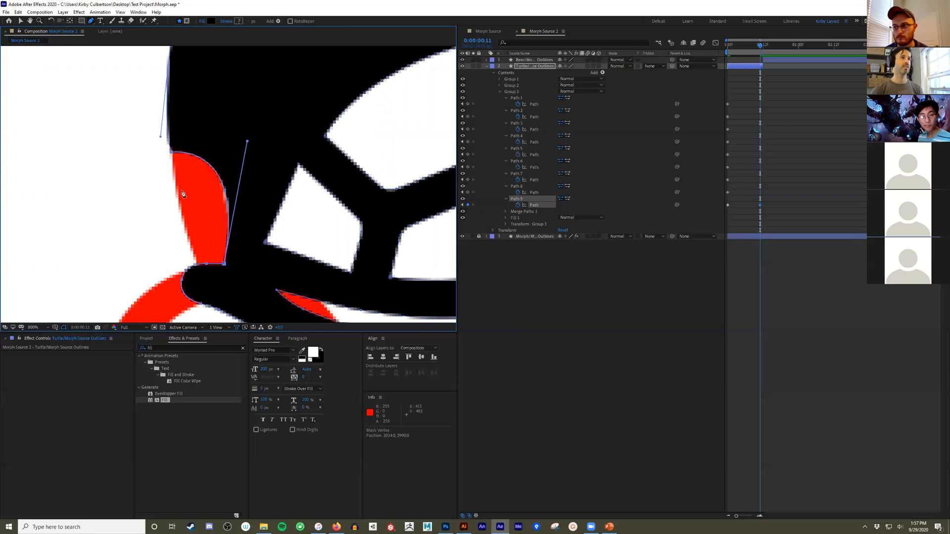
drag(170, 154, 172, 185)
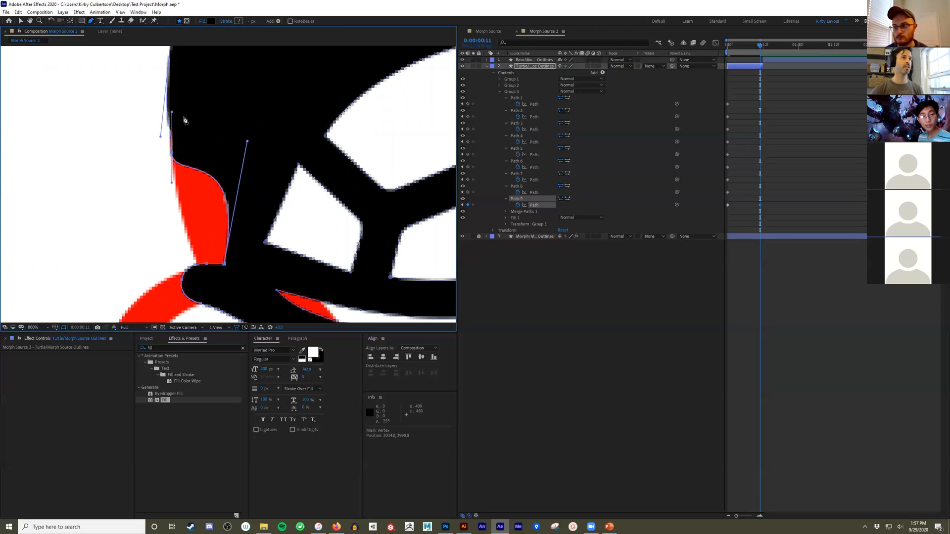
drag(172, 114, 170, 129)
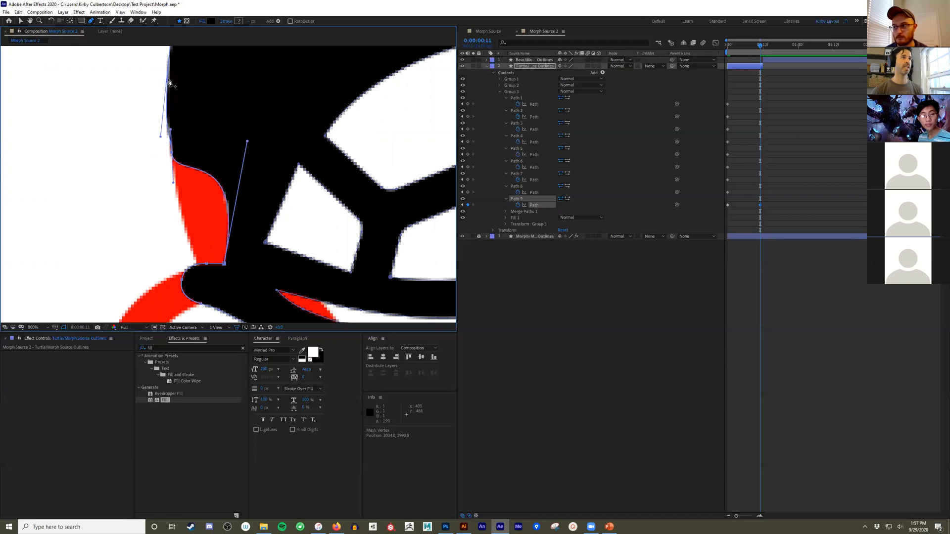
- Place Path 9's next vertices along the lower-left body edge and onto the guide's left foot, adjusting their handles to the outline
drag(224, 266, 187, 220)
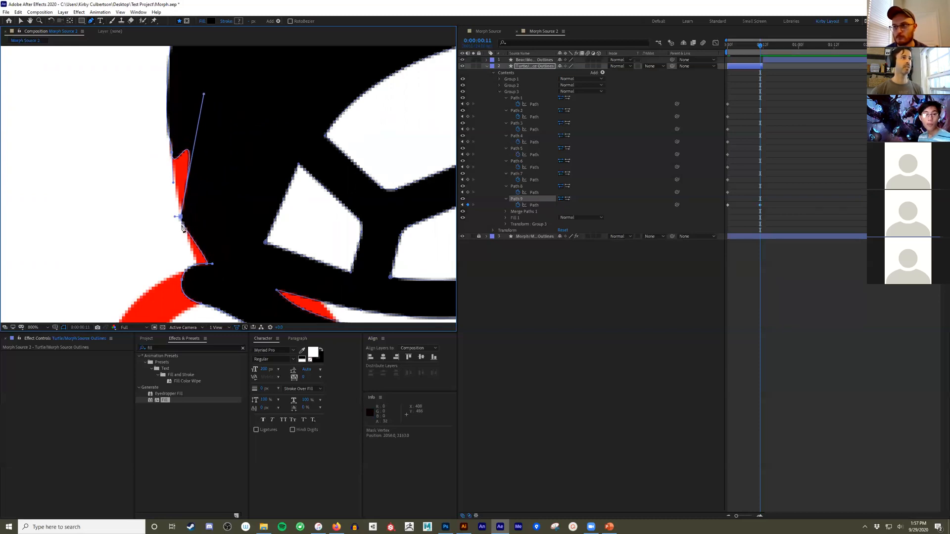
alt+click(181, 221)
drag(181, 220, 185, 233)
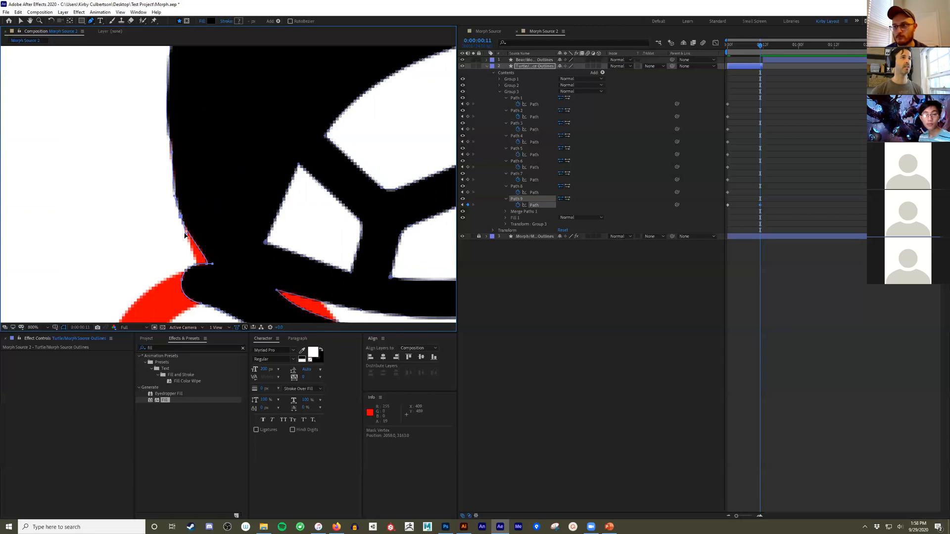
drag(211, 264, 135, 287)
drag(188, 246, 169, 266)
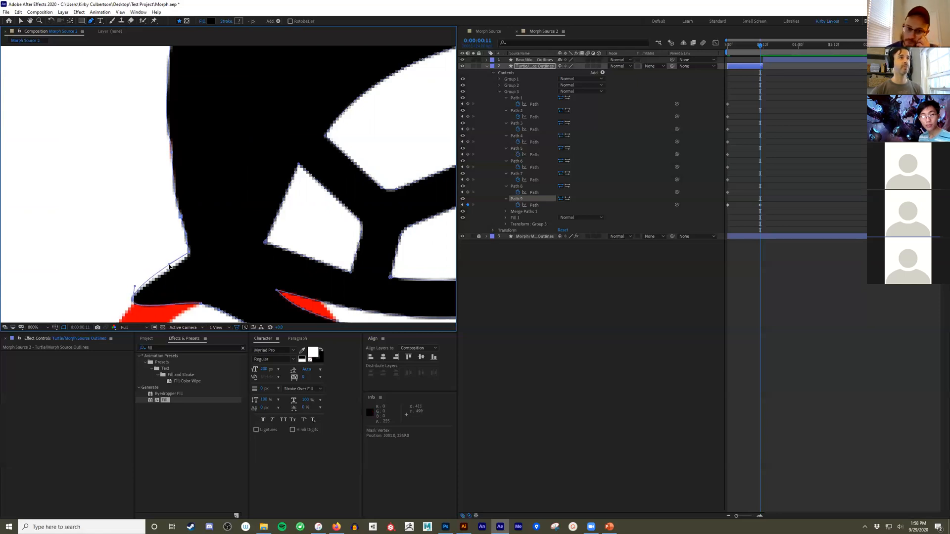
scroll(280, 193, down, 6)
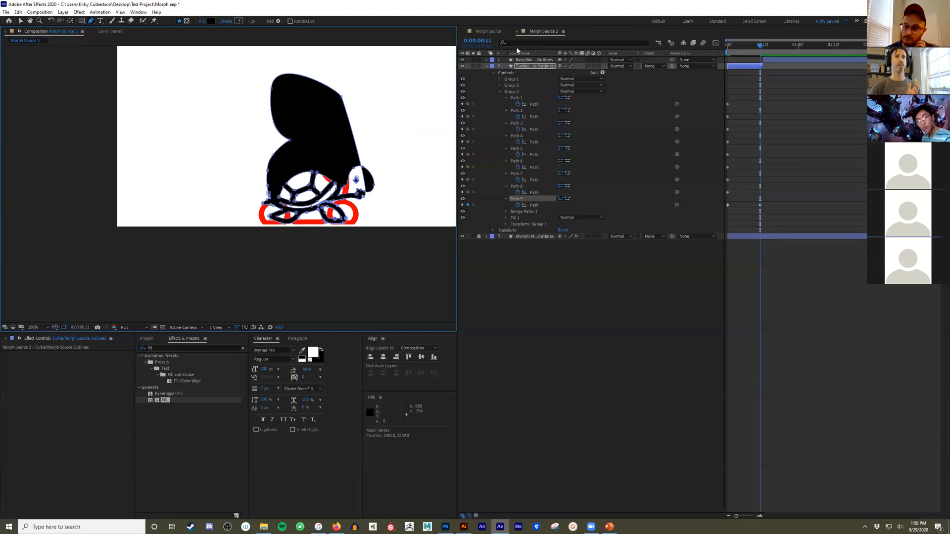
- Collapse the turtle layer and review the finished turtle-to-bear morph in the Morph Source composition, comparing it briefly with the Morph Outlines guide
click(487, 66)
click(535, 75)
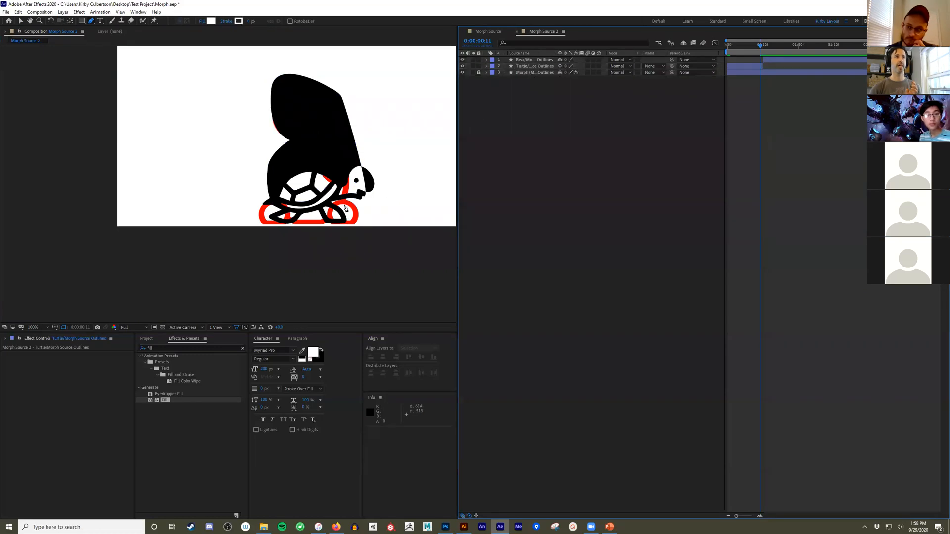
click(487, 31)
drag(738, 45, 748, 45)
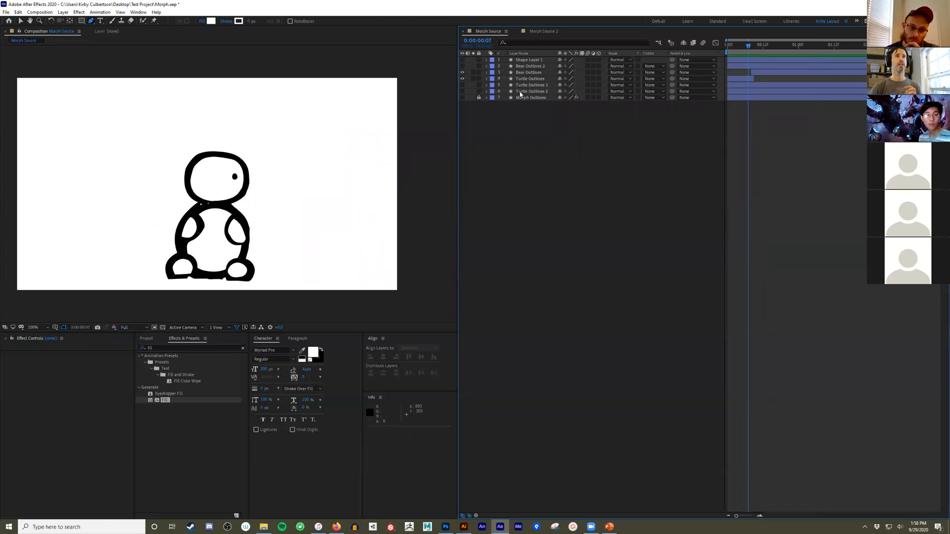
click(462, 98)
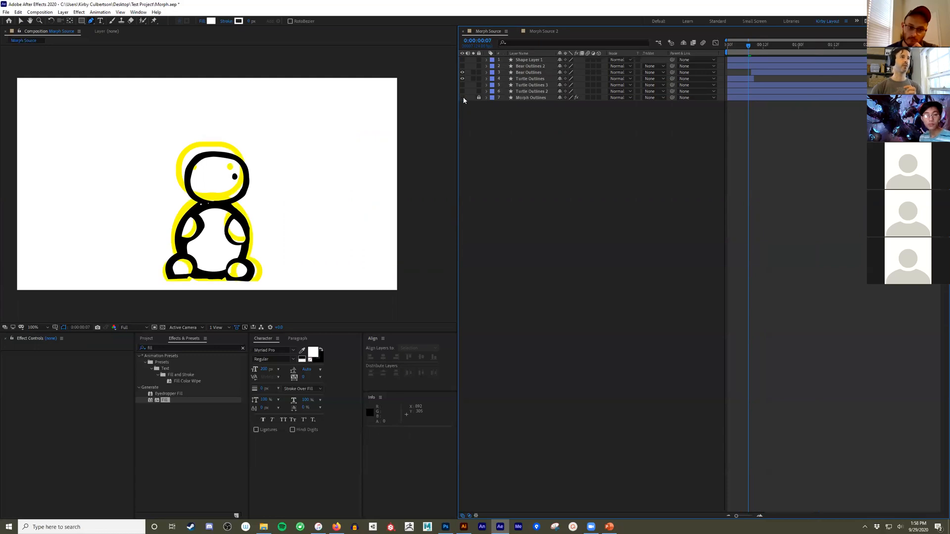
click(462, 98)
mouse_move(750, 46)
mouse_down()
mouse_move(764, 45)
mouse_move(727, 46)
mouse_move(769, 47)
mouse_up()
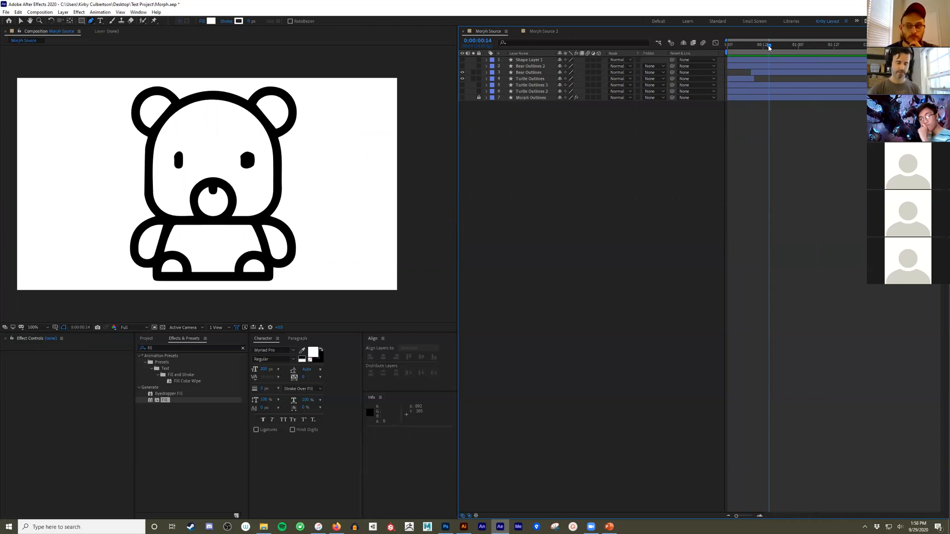
key(XF86AudioRaiseVolume)
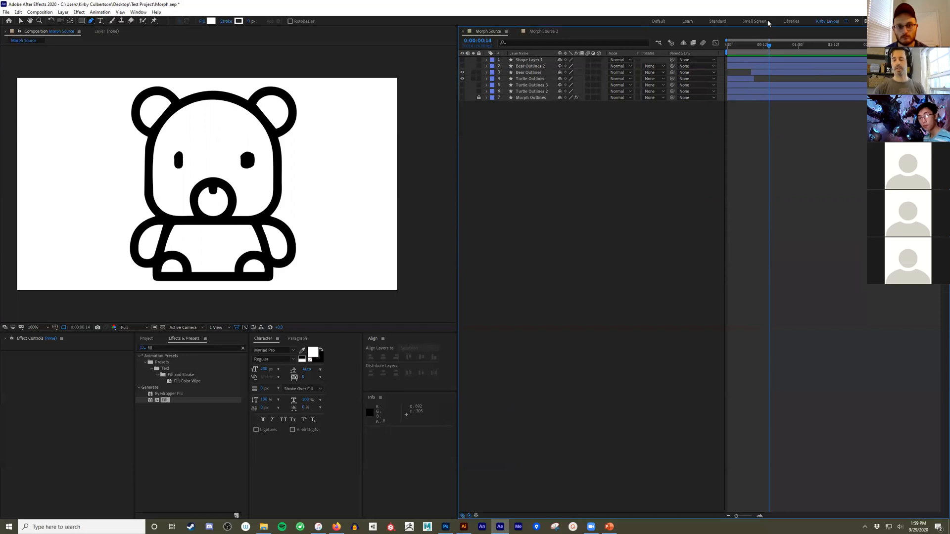
- Reveal the keyframes of the Turtle Outlines layer and delete all in-between path keyframes at 0:00:00:04
click(487, 78)
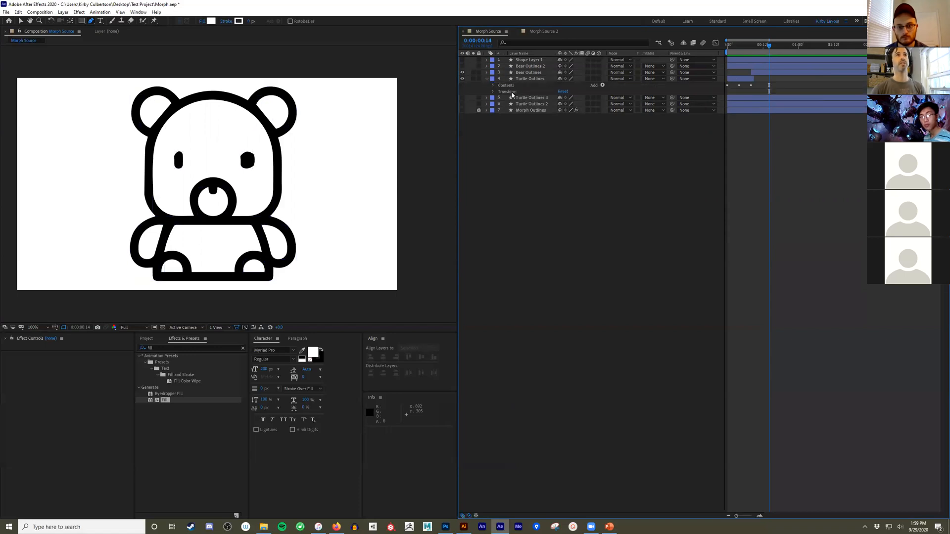
click(532, 80)
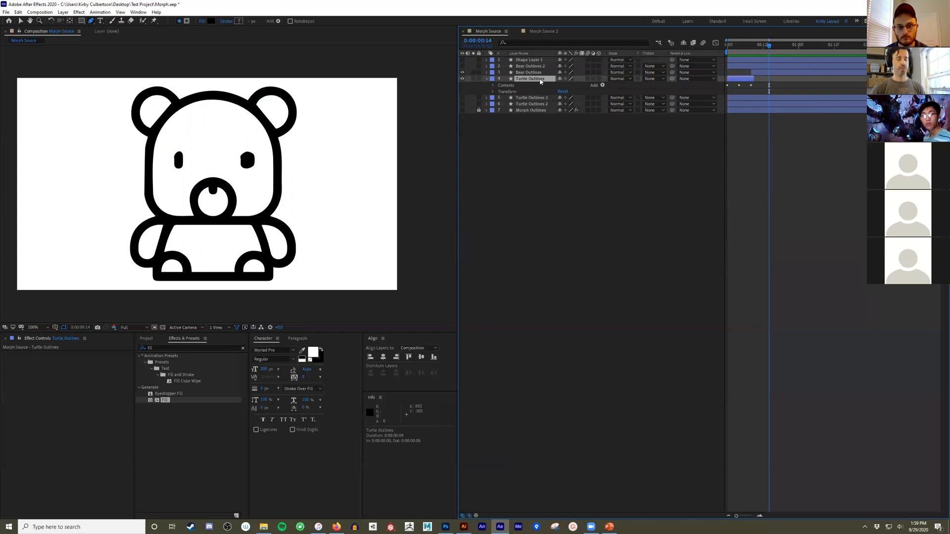
key(u)
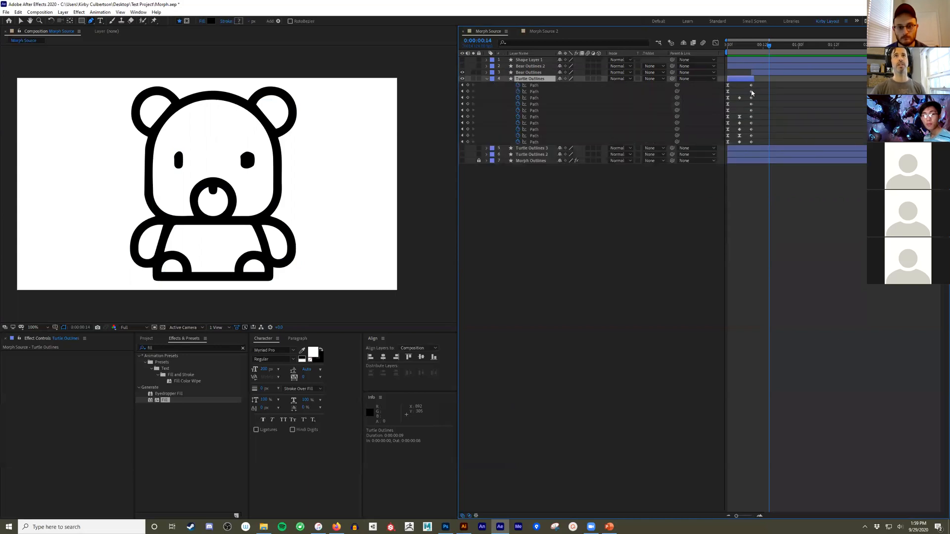
click(738, 45)
drag(736, 46, 727, 43)
drag(735, 83, 742, 146)
key(Delete)
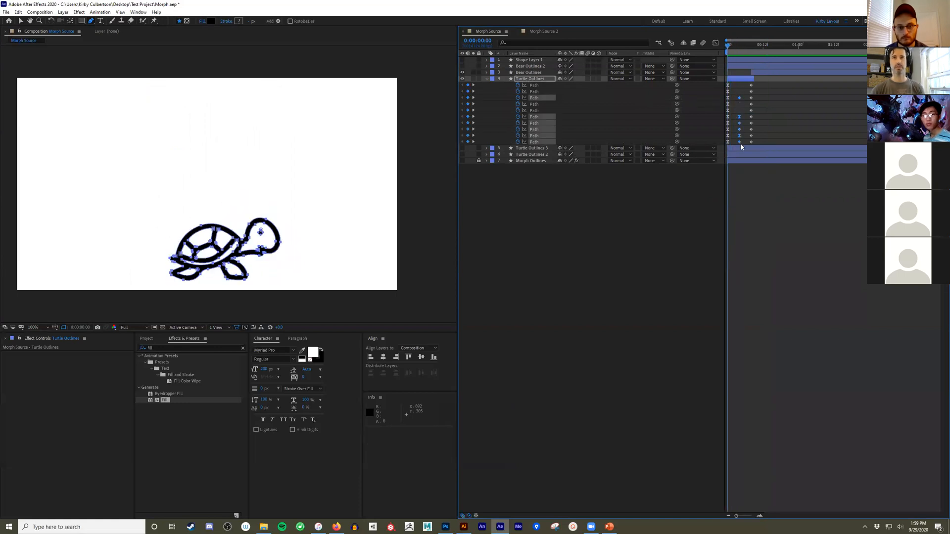
click(741, 126)
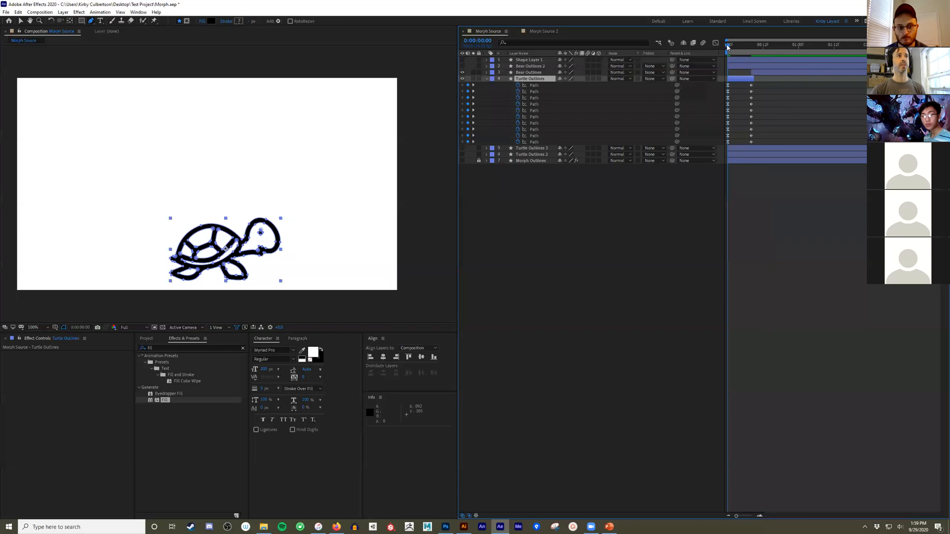
- Scrub the turtle morph from its first to its last path keyframes, stop at 0:00:00:04 and examine the shell's overlaps
drag(727, 46, 752, 47)
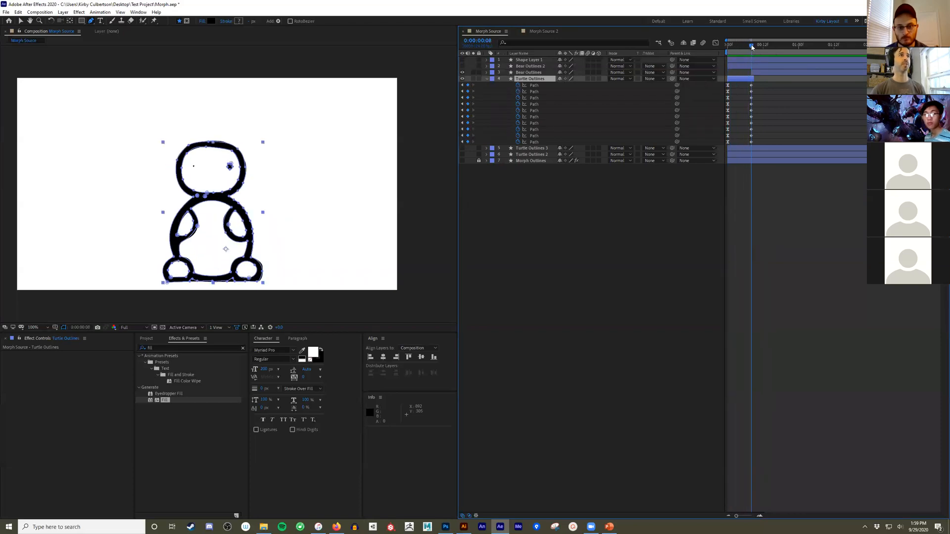
drag(752, 47, 739, 54)
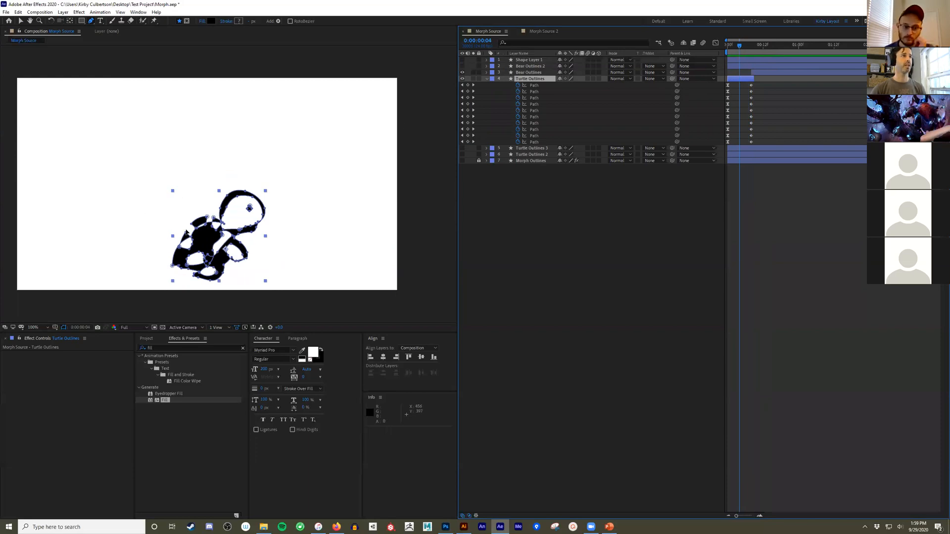
scroll(187, 248, up, 4)
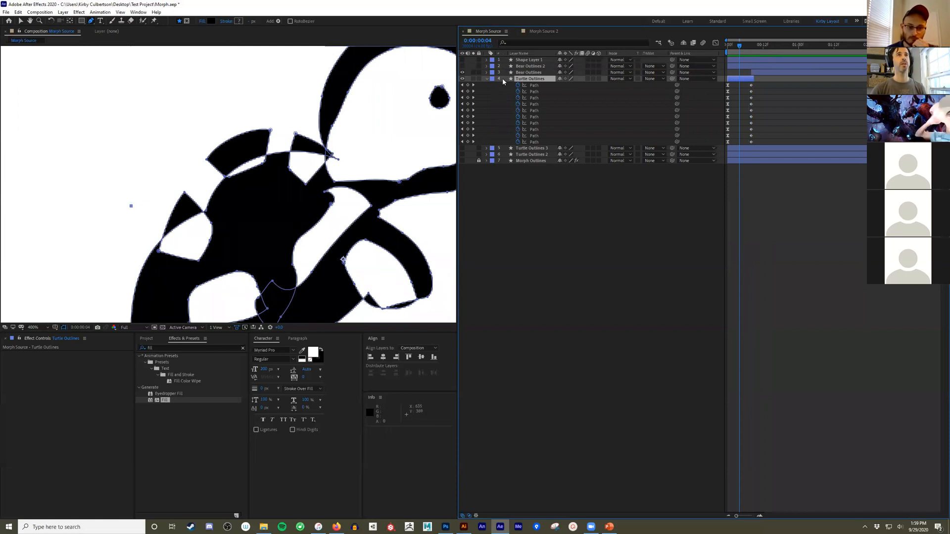
- Expand Turtle Outlines and try to pull Path 2's protruding vertices inside the left side of the shell at 0:00:00:04
click(488, 77)
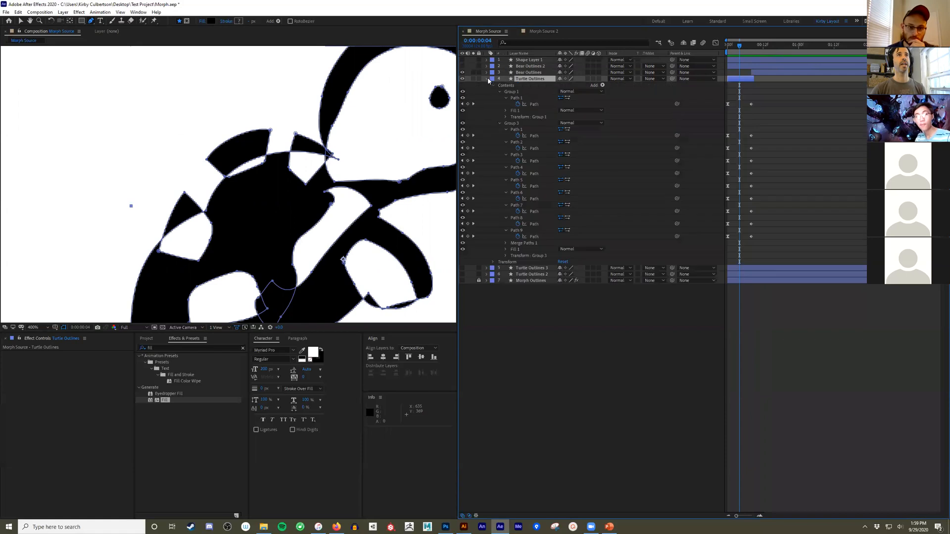
click(534, 187)
click(20, 21)
click(188, 197)
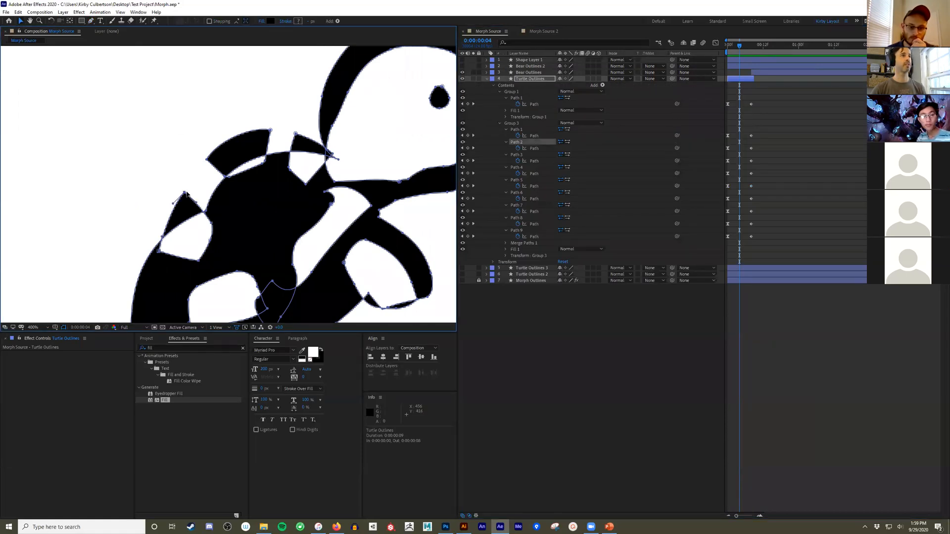
drag(184, 193, 202, 237)
- Try to adjust Path 7's vertices on the upper shell and reposition Path 9's vertex at the turtle's chin
drag(182, 103, 273, 142)
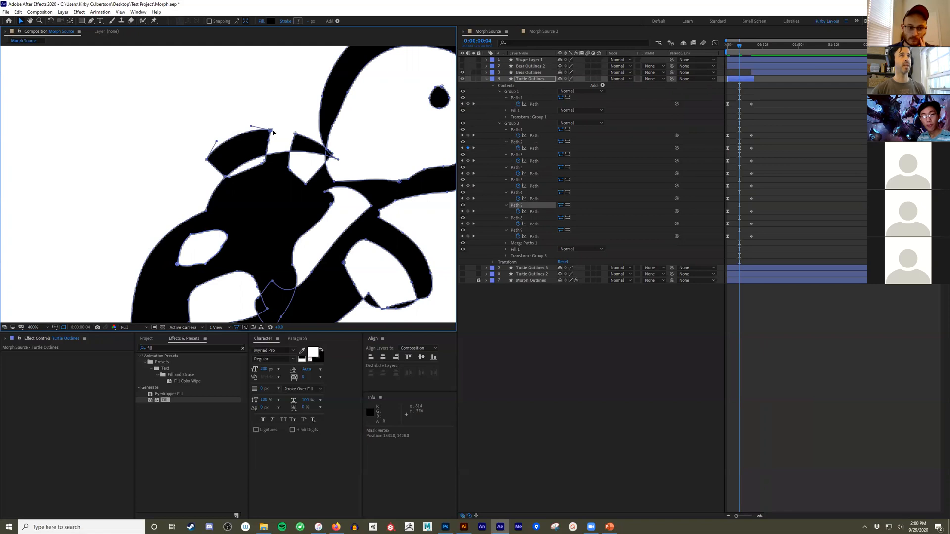
click(265, 163)
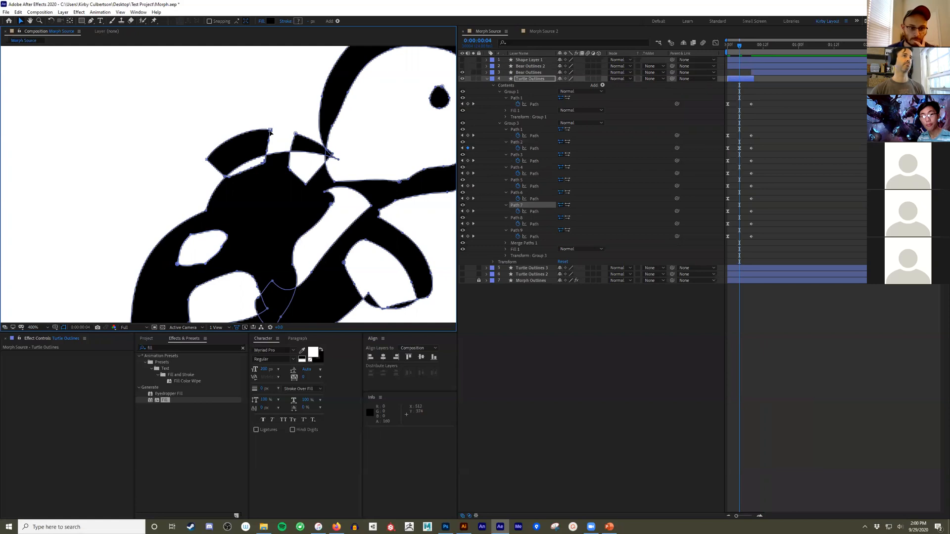
scroll(332, 158, down, 2)
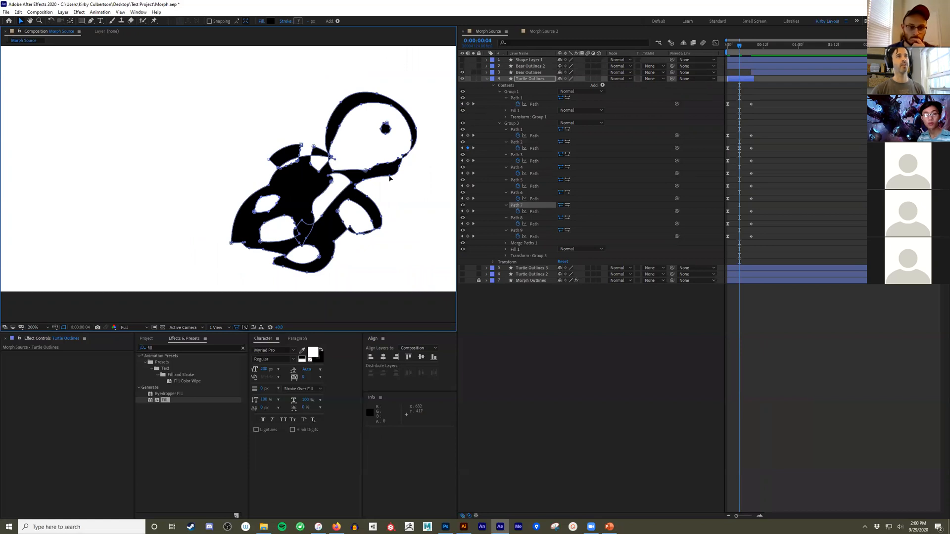
drag(390, 176, 418, 141)
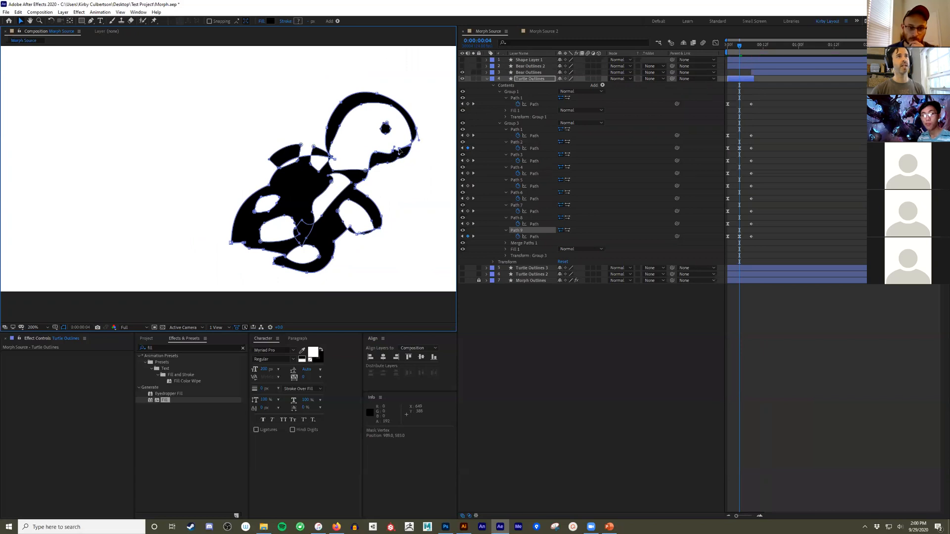
- Undo the vertex edits and the deletion of the Turtle Outlines path keyframes at 0:00:00:04
key(ctrl+z)
key(ctrl+z)
key(ctrl+z)
key(ctrl+z)
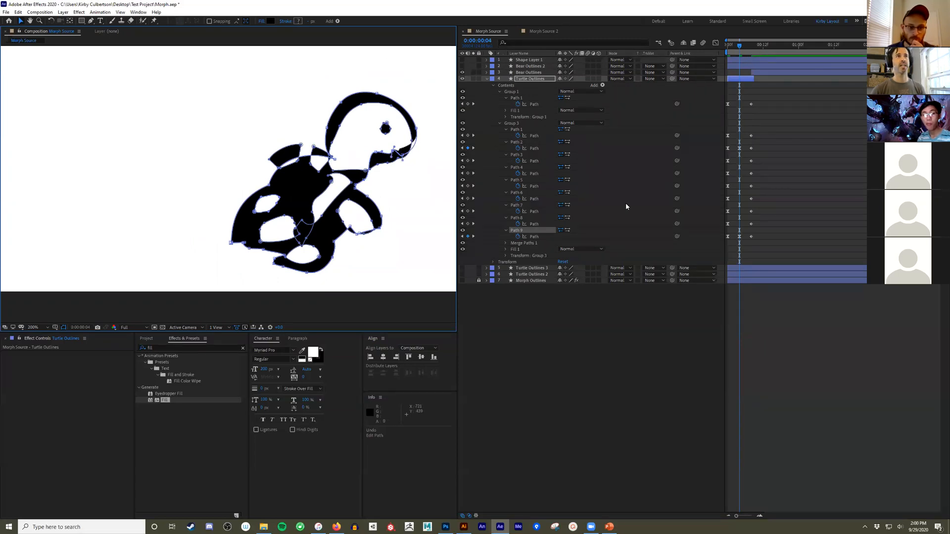
key(ctrl+z)
key(ctrl+z)
key(ctrl+z)
key(ctrl+z)
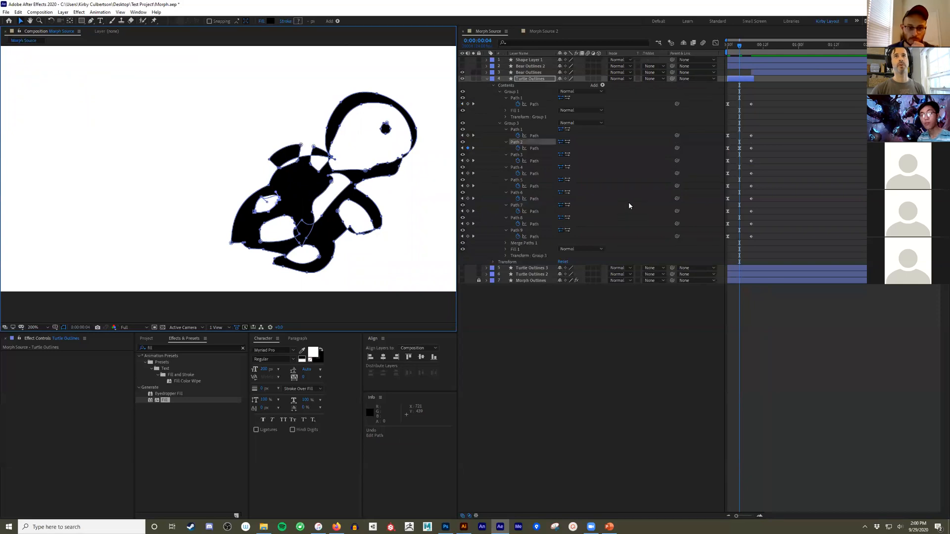
key(ctrl+z)
key(ctrl+z)
key(ctrl+z)
key(ctrl+z)
key(ctrl+z)
key(ctrl+z)
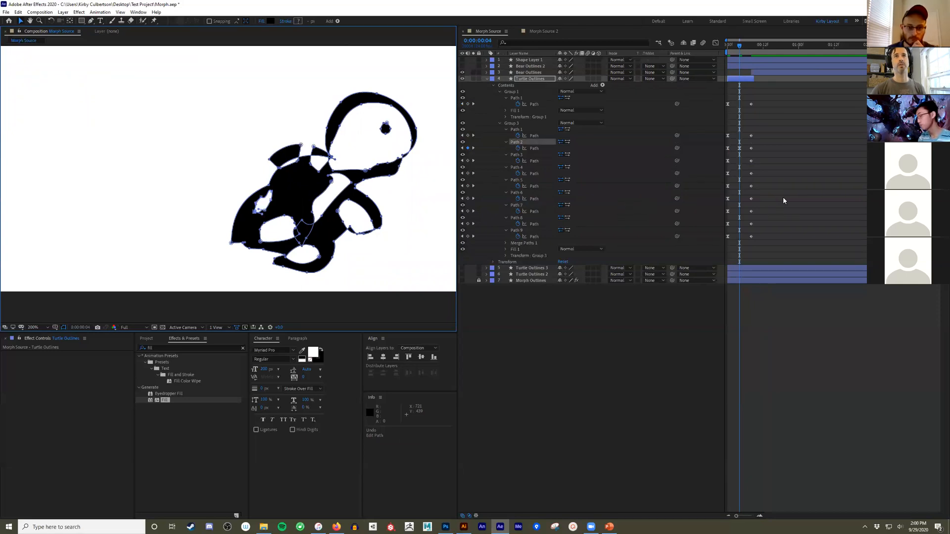
key(ctrl+z)
key(ctrl+z)
key(ctrl+z)
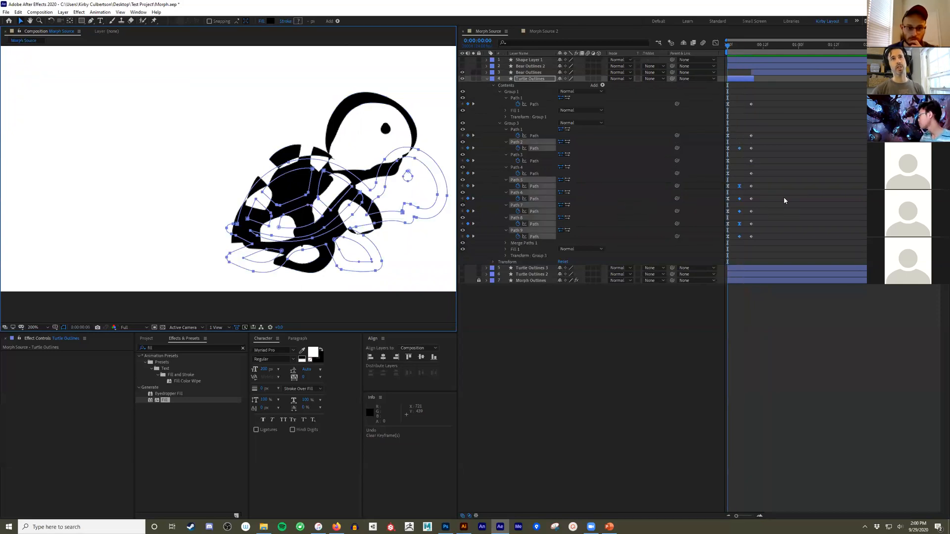
- Review the morph's in-between shapes at 0:00:00:03 and 0:00:00:04, ending at 0:00:00:07
drag(729, 48, 736, 46)
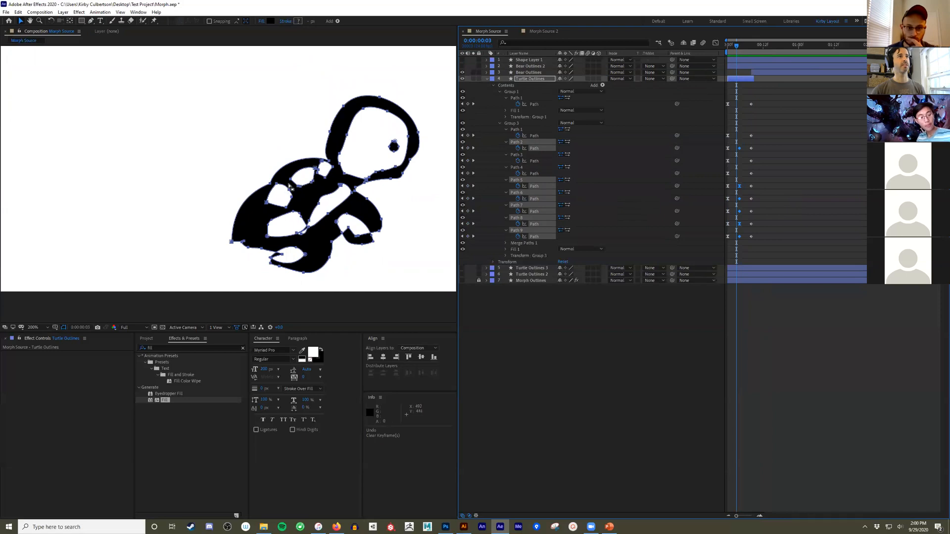
click(739, 46)
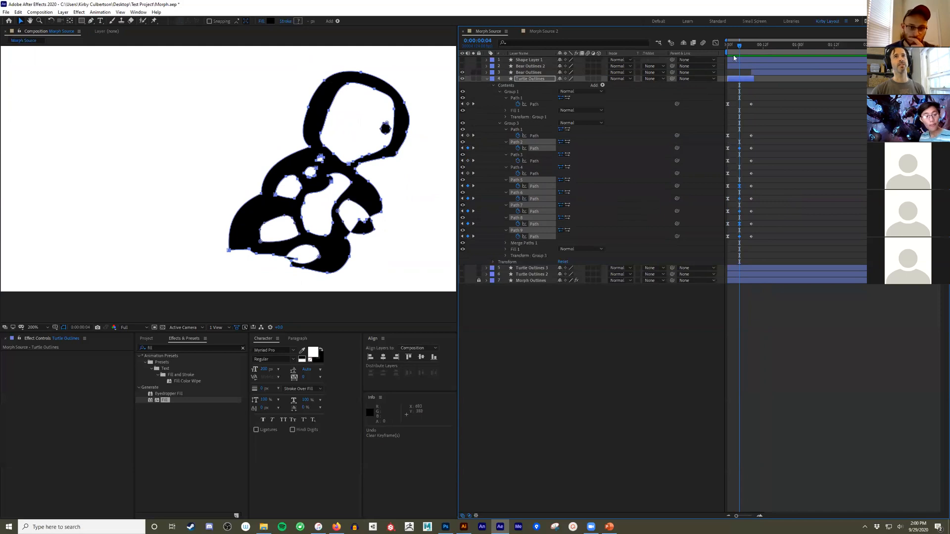
mouse_move(739, 45)
mouse_down()
mouse_move(731, 44)
mouse_move(748, 42)
mouse_up()
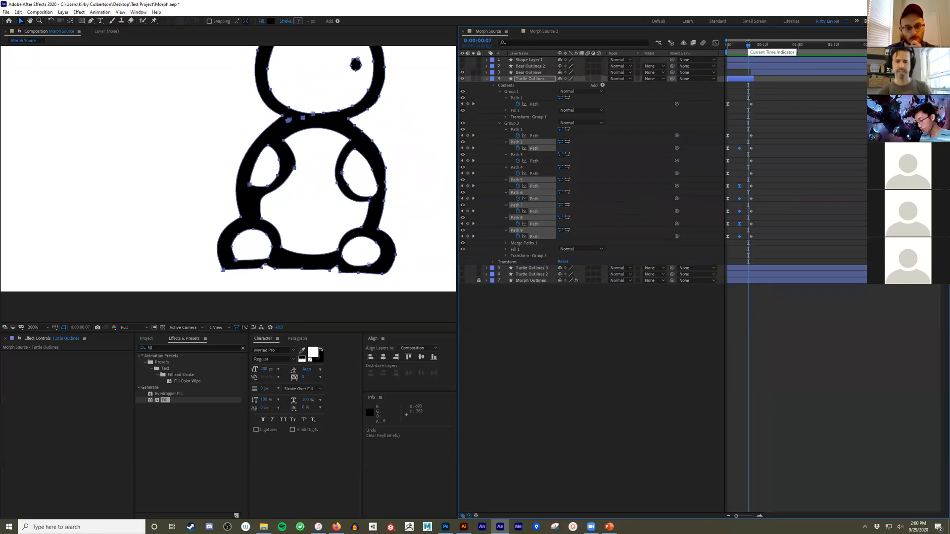
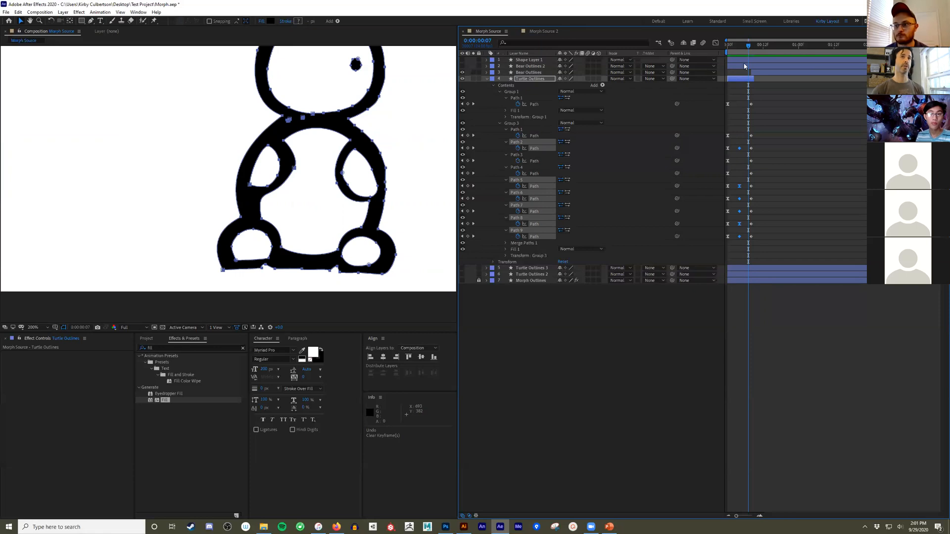
- Collapse and hide Turtle Outlines, hide Bear Outlines, and show Shape Layer 1 and Bear Outlines 2
click(486, 79)
drag(462, 78, 463, 72)
click(462, 66)
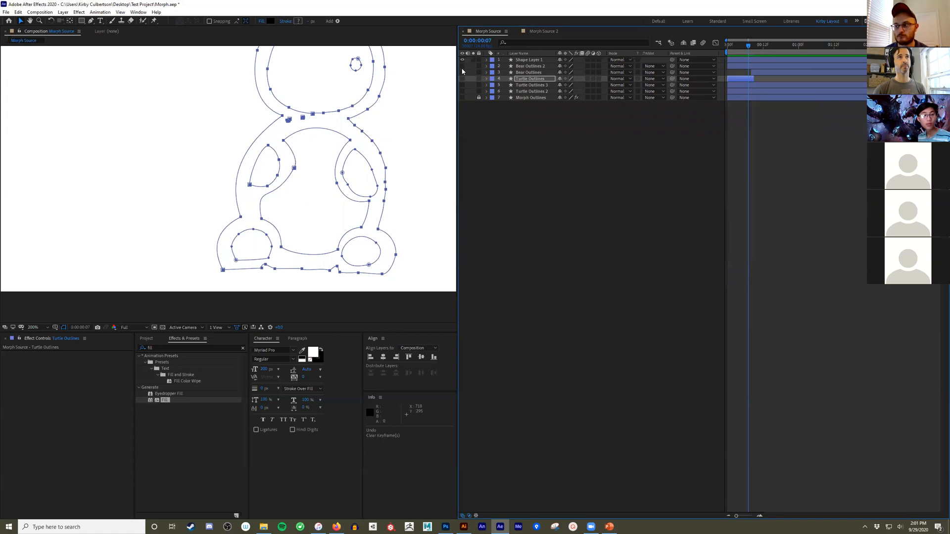
click(564, 140)
scroll(538, 163, up, 3)
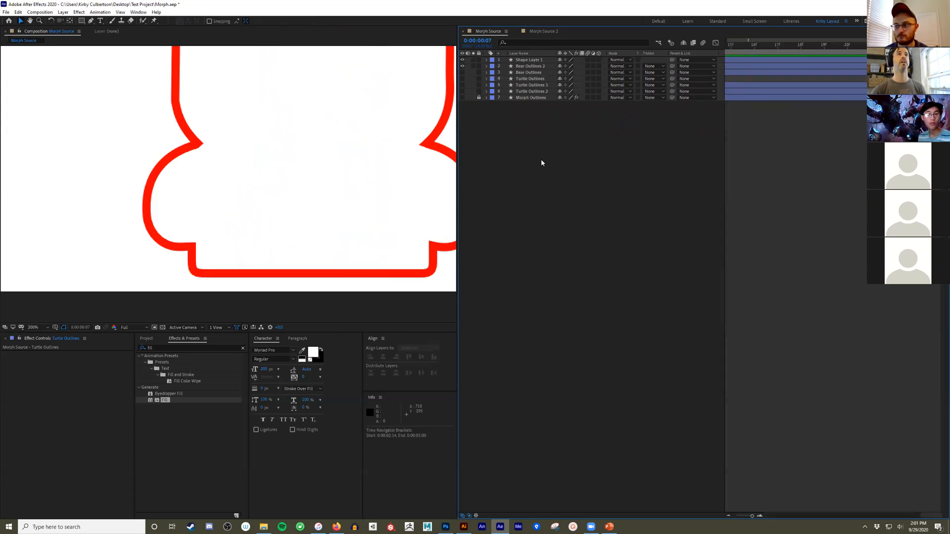
- Inspect Shape Layer 1's transform properties and hide the layer
click(486, 60)
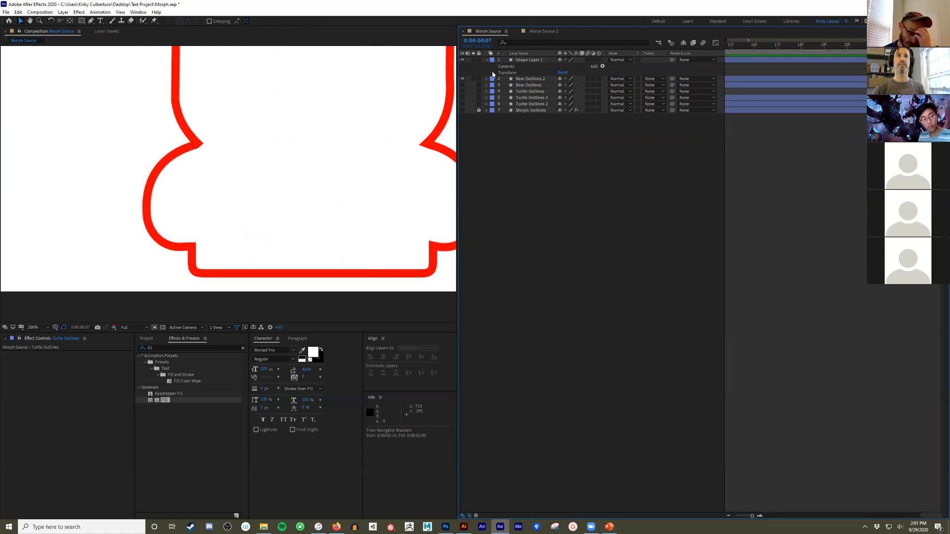
click(493, 73)
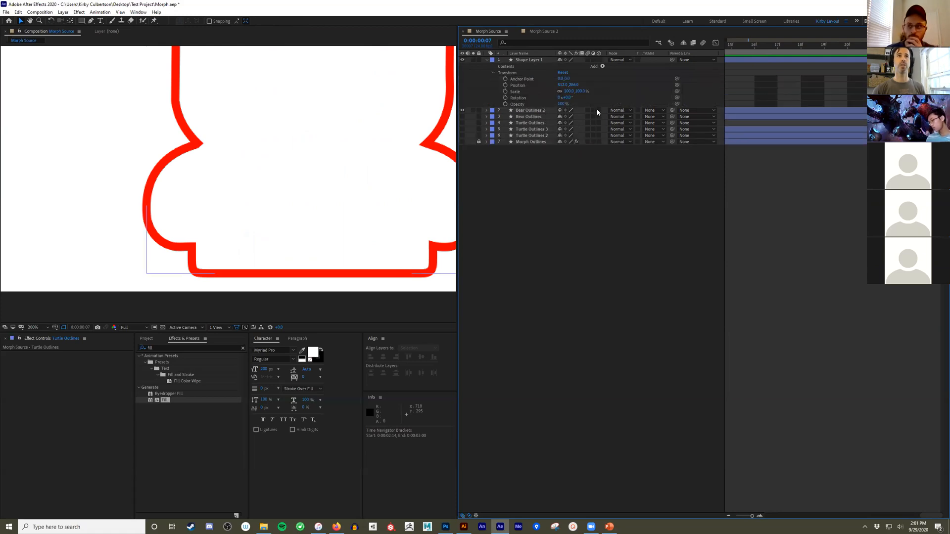
click(493, 73)
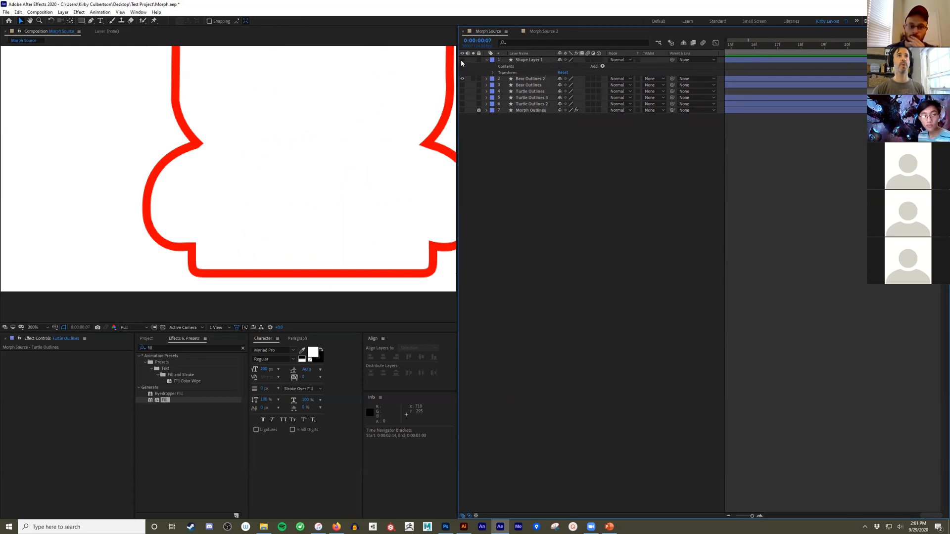
- Expand the contents of Bear Outlines 2 and select Path 10, the red silhouette around the whole bear
click(528, 79)
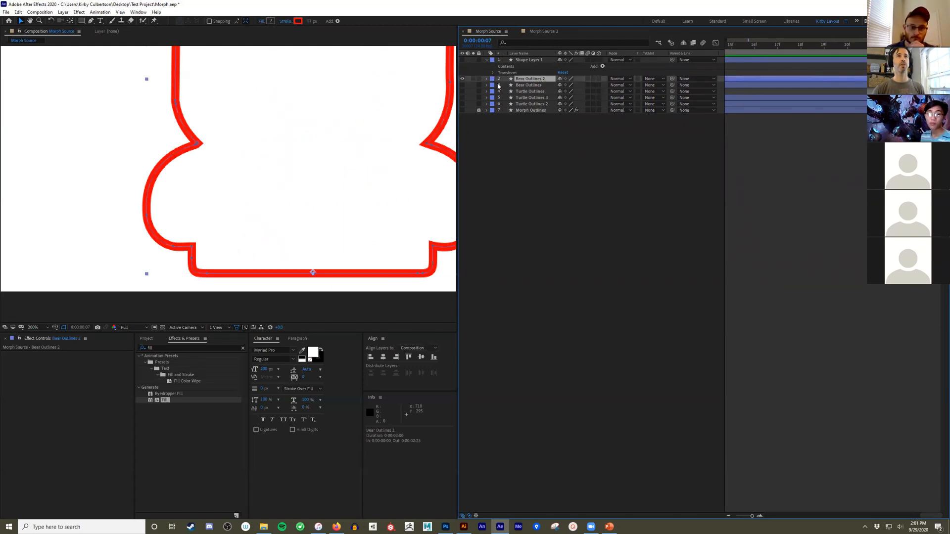
click(486, 80)
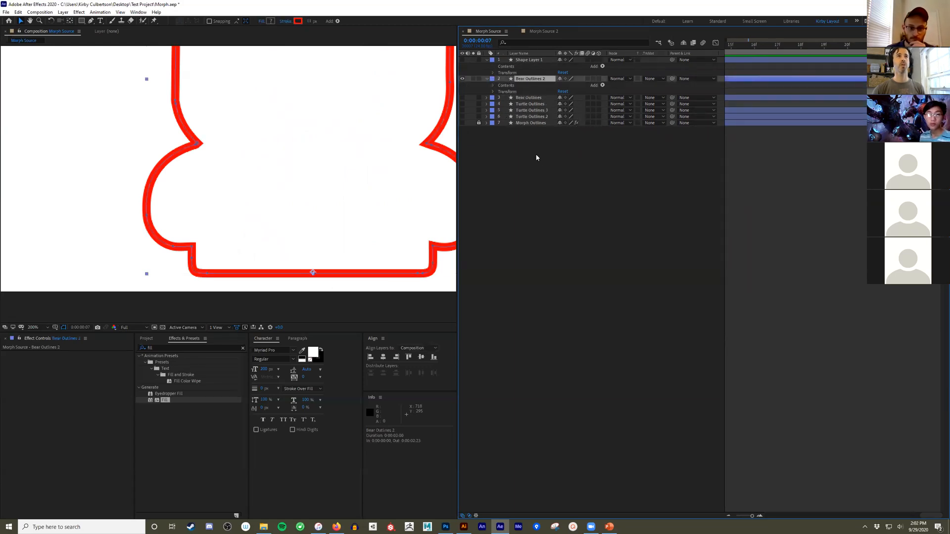
click(493, 86)
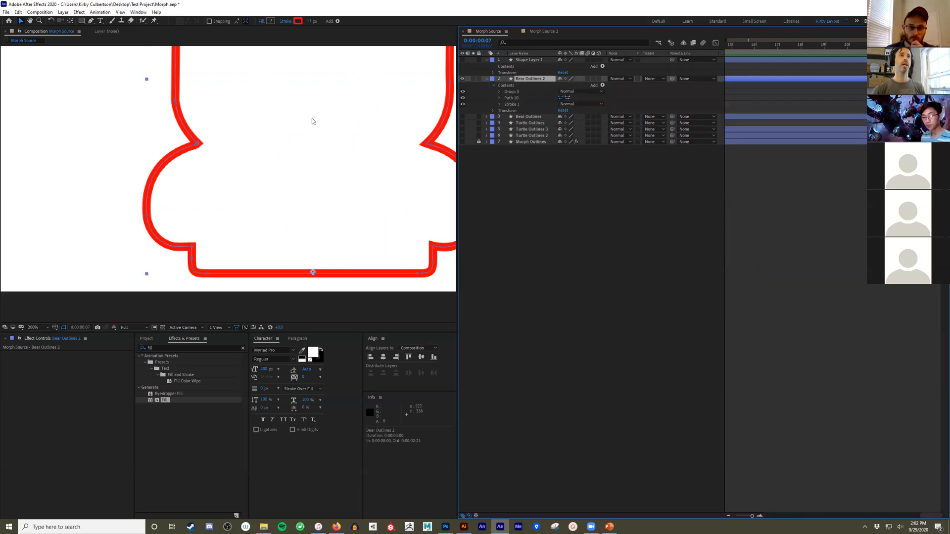
scroll(313, 121, down, 1)
drag(414, 86, 387, 146)
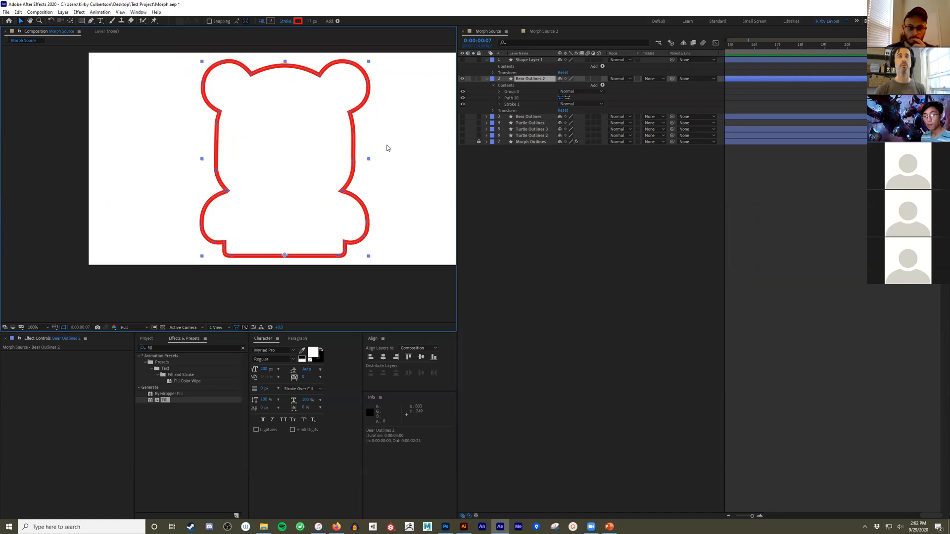
click(499, 97)
click(516, 98)
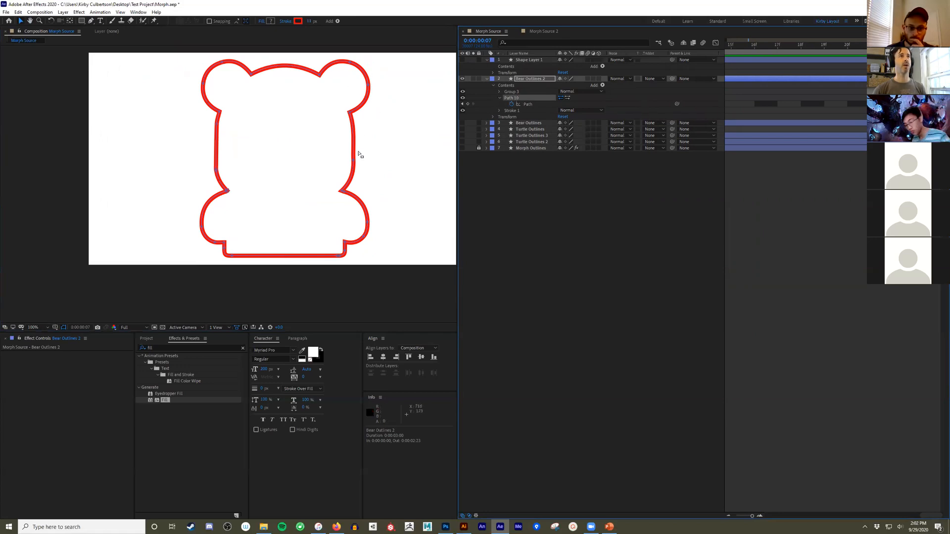
- Hide Bear Outlines 2, show the Bear Outlines layer and move the current time to 0:00:00:20
click(462, 79)
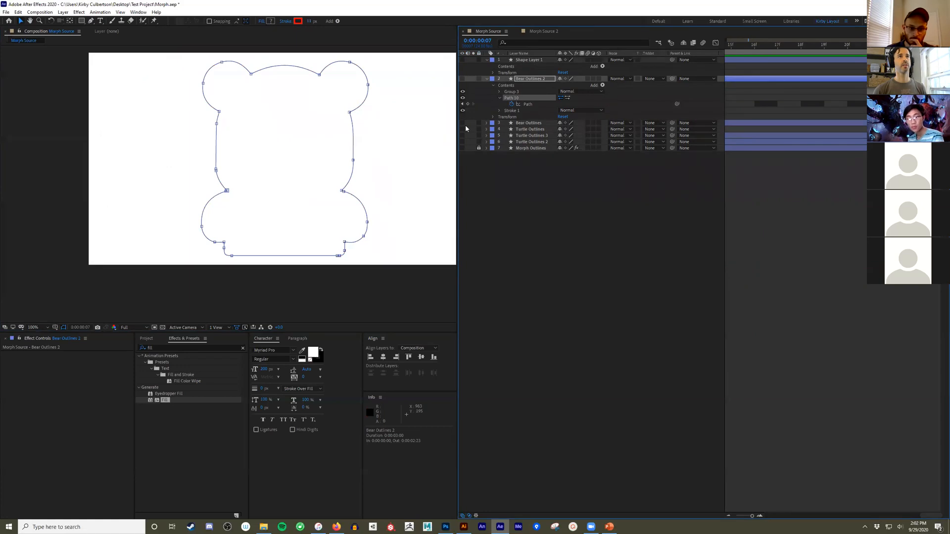
click(516, 164)
drag(808, 45, 625, 53)
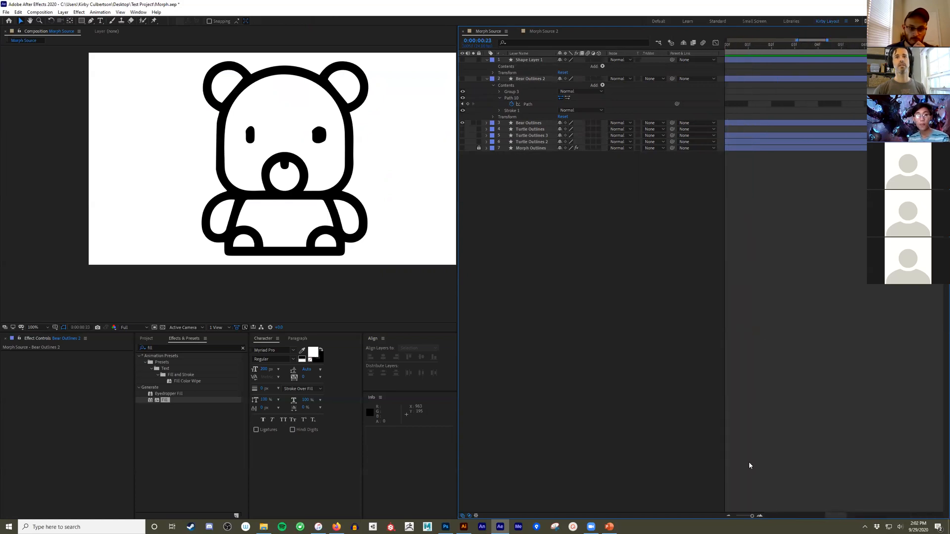
drag(753, 516, 744, 516)
mouse_move(835, 55)
mouse_down()
mouse_move(722, 56)
mouse_move(776, 64)
mouse_move(828, 49)
mouse_up()
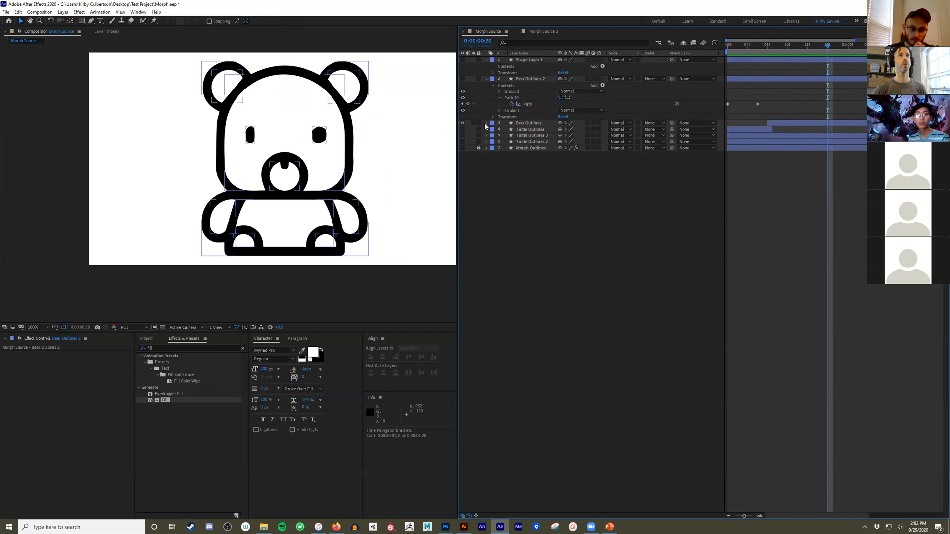
- Expand Group 3 of Bear Outlines, select its Path 10 and pick the vertex where the left ear meets the head
click(486, 123)
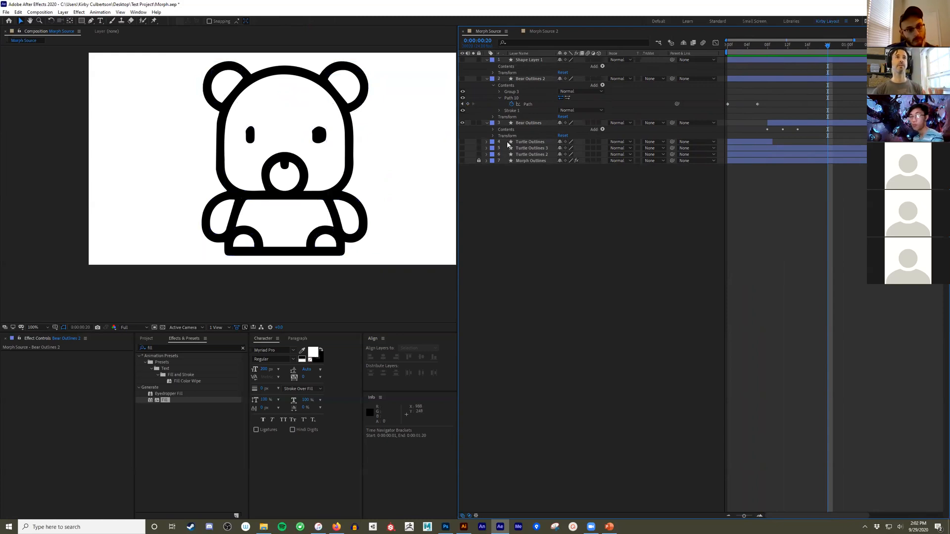
click(491, 137)
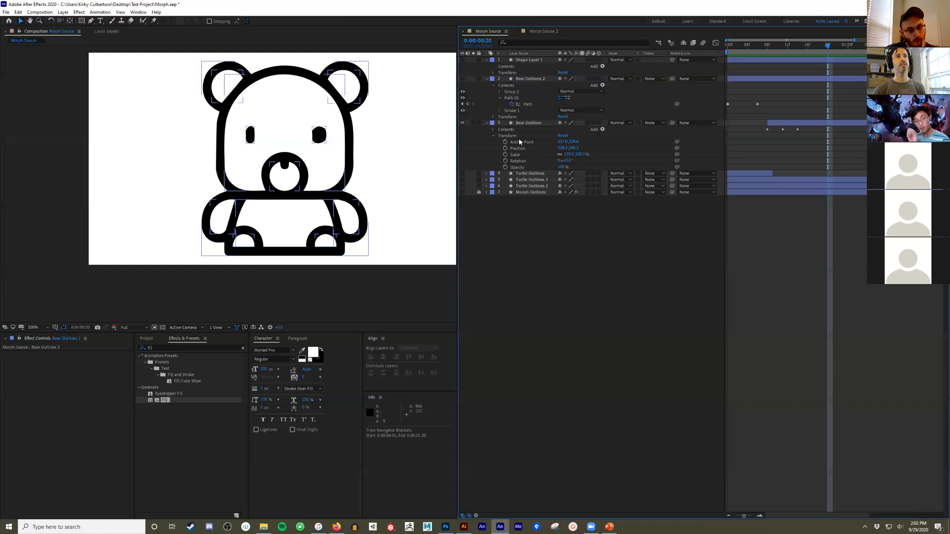
click(494, 130)
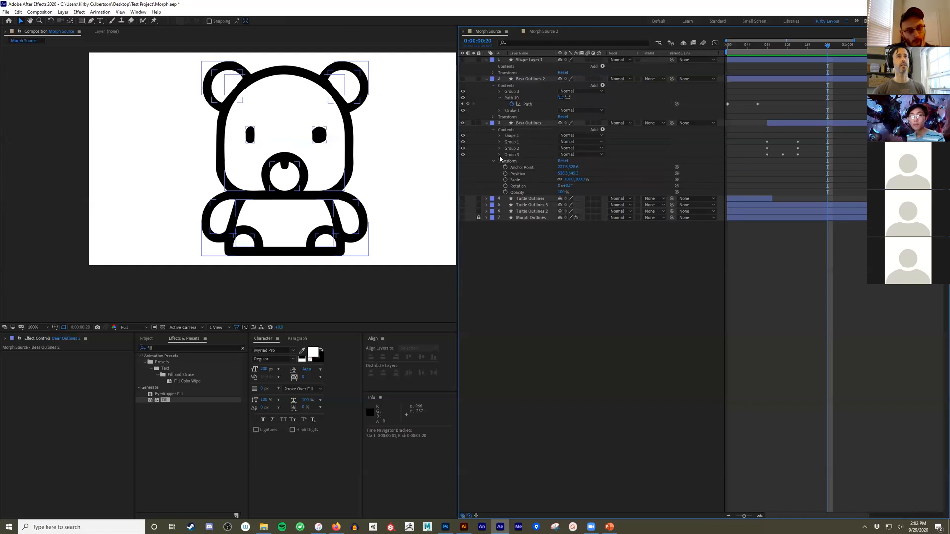
click(499, 155)
click(518, 218)
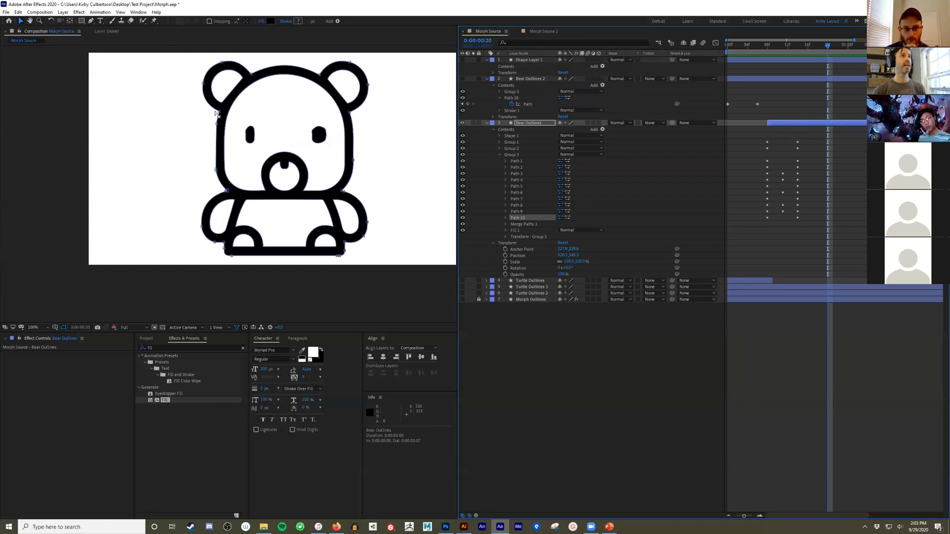
click(217, 112)
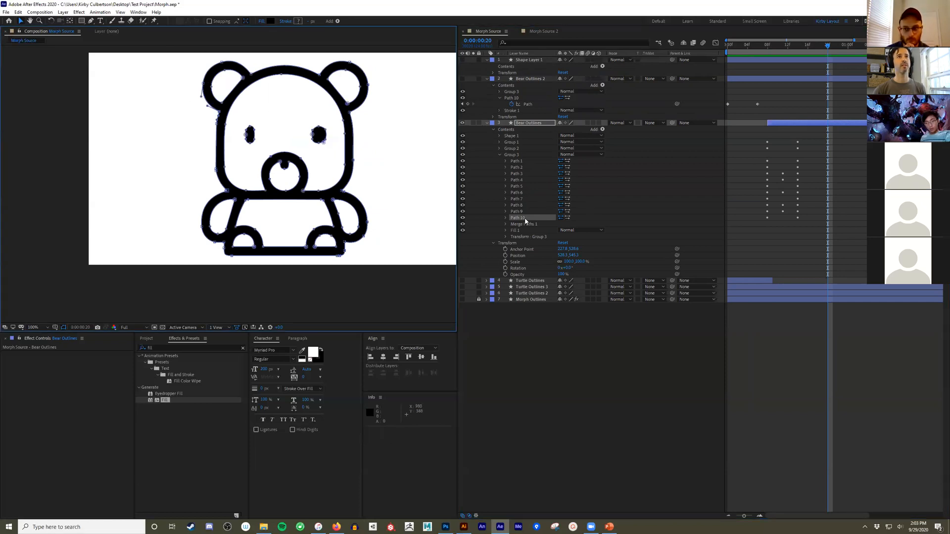
- Expand Path 10 in Group 3 of Bear Outlines and add a Path keyframe at 0:00:00:20
click(505, 218)
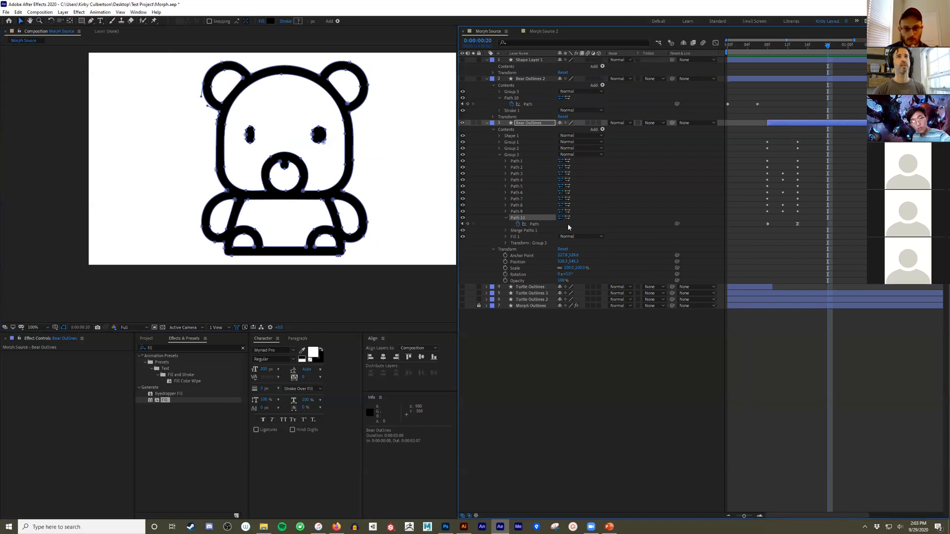
click(767, 224)
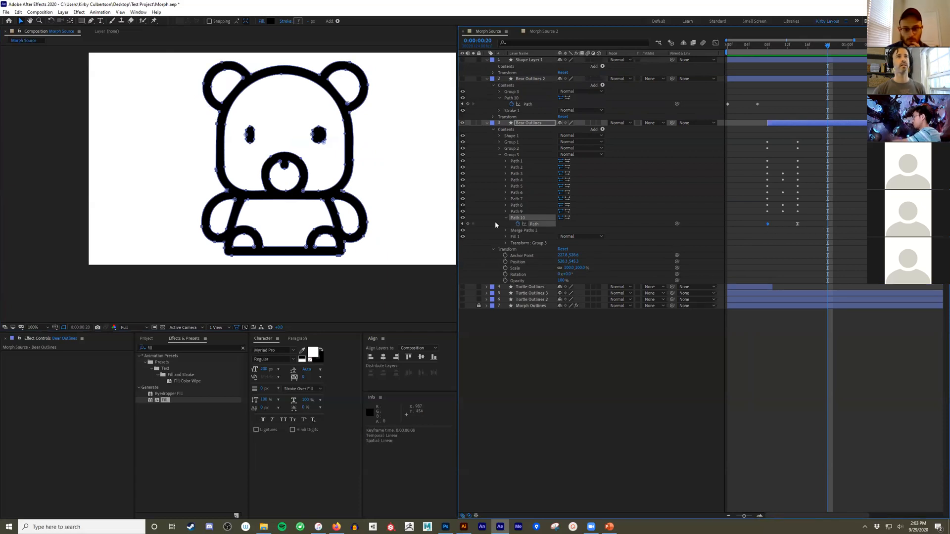
click(468, 224)
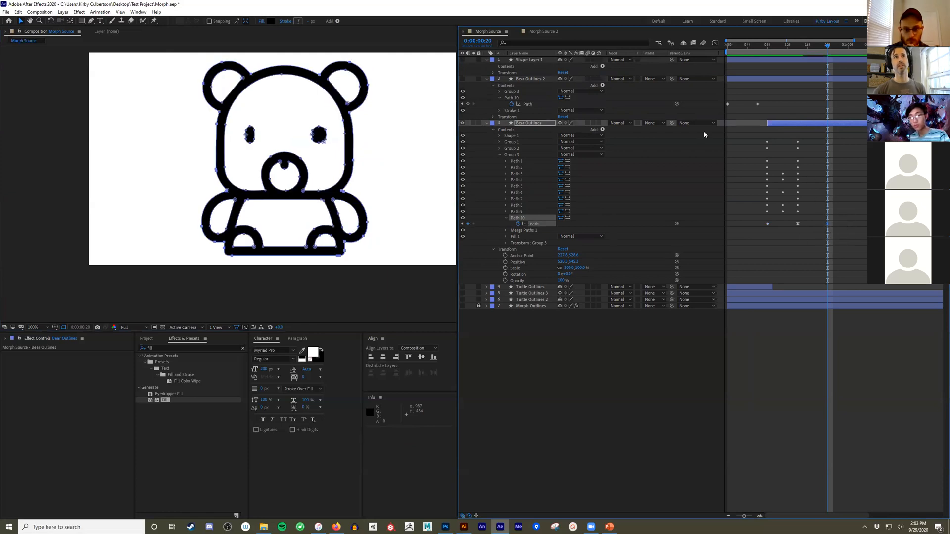
- Collapse and hide Bear Outlines, show Bear Outlines 2 and select its Path 10
click(486, 123)
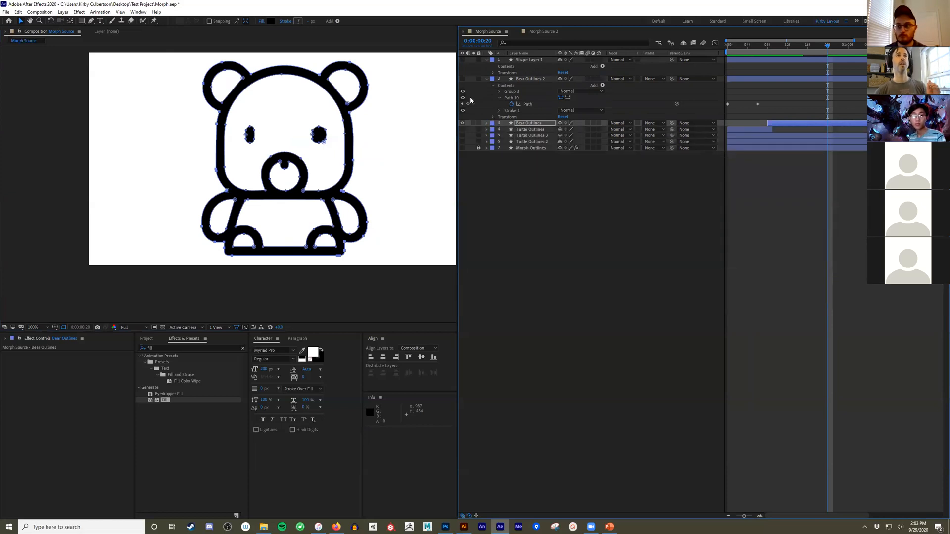
click(462, 123)
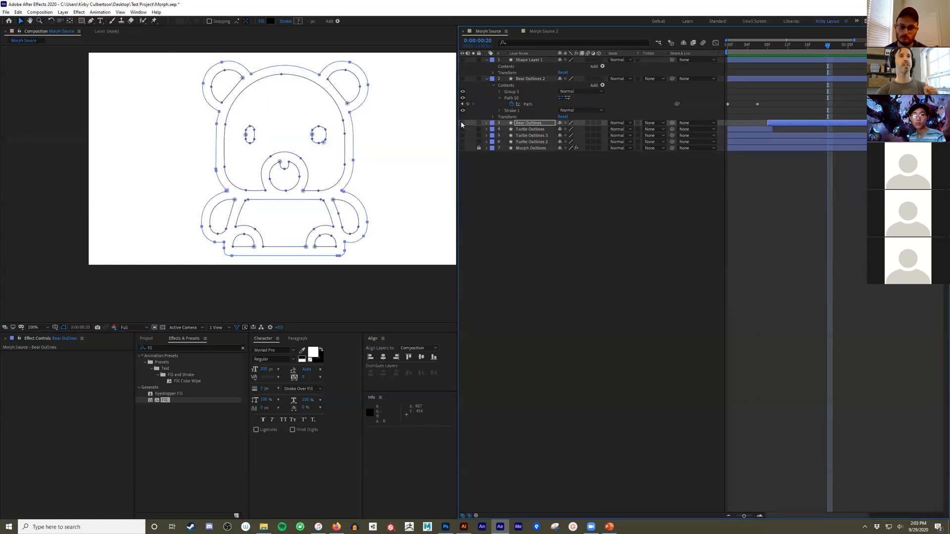
click(462, 79)
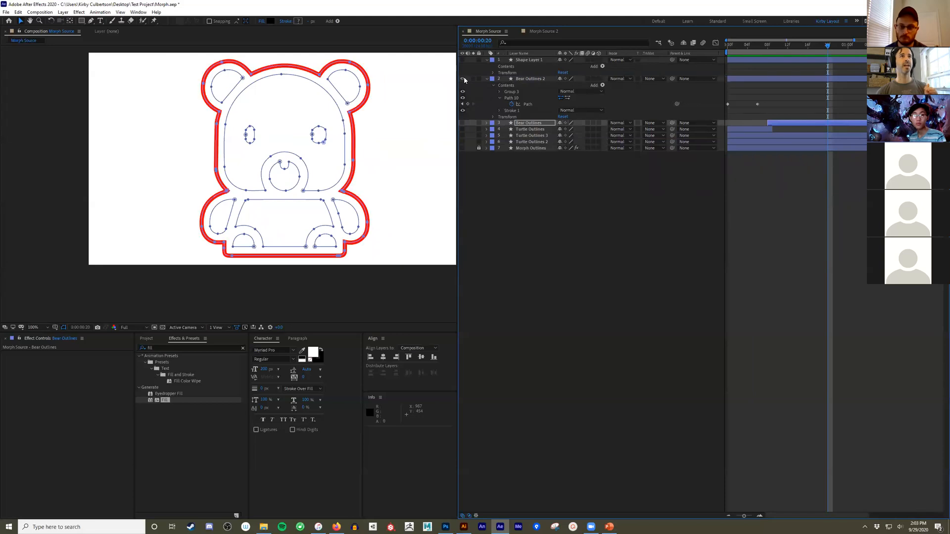
click(534, 200)
click(514, 98)
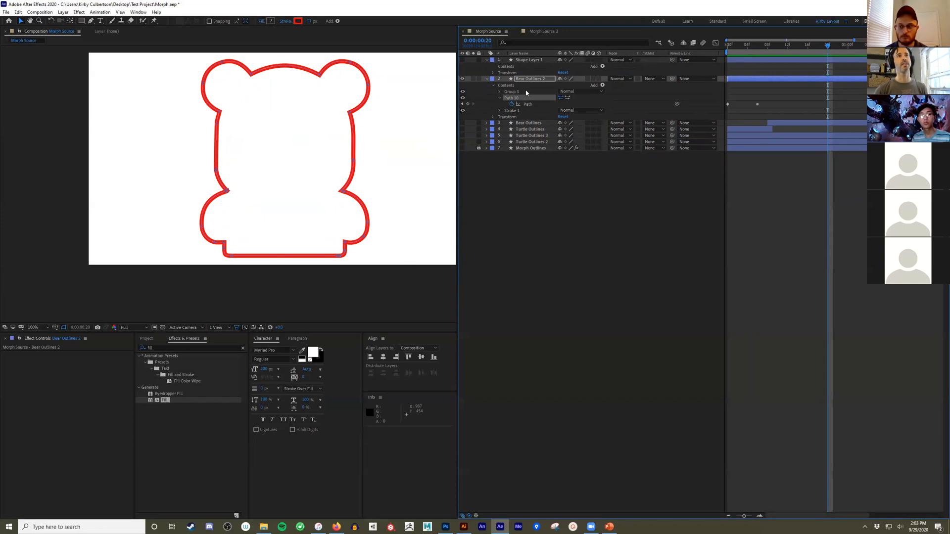
- Collapse Group 3 and Transform inside Bear Outlines, and collapse Path 10 of Bear Outlines 2
click(485, 123)
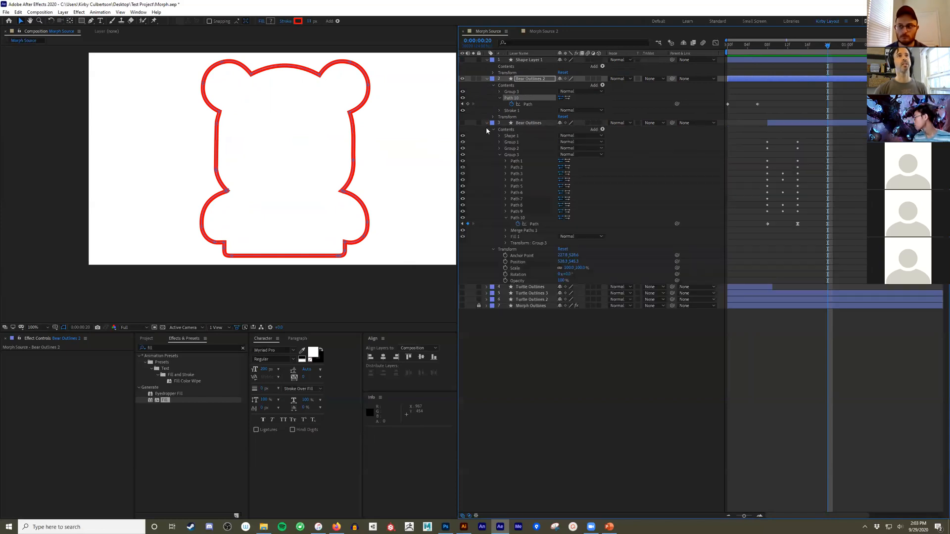
click(499, 154)
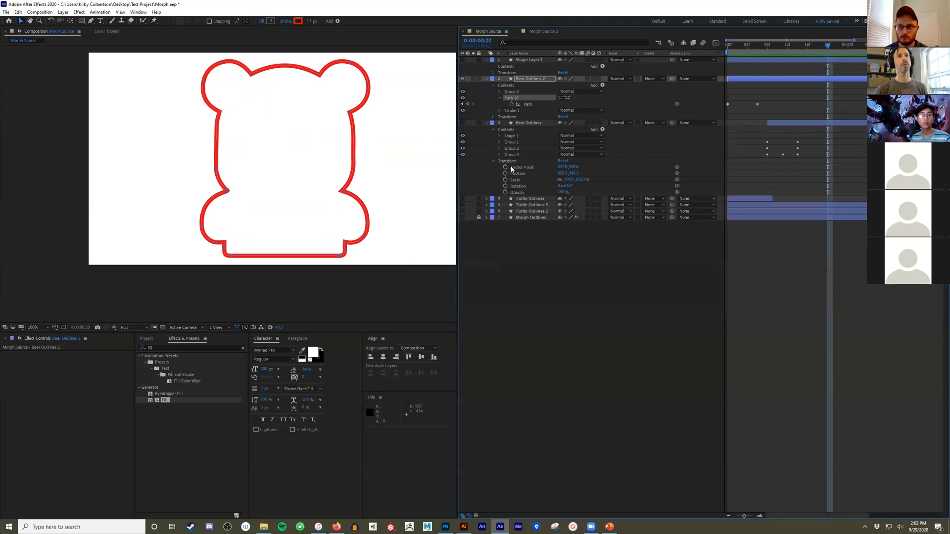
click(494, 162)
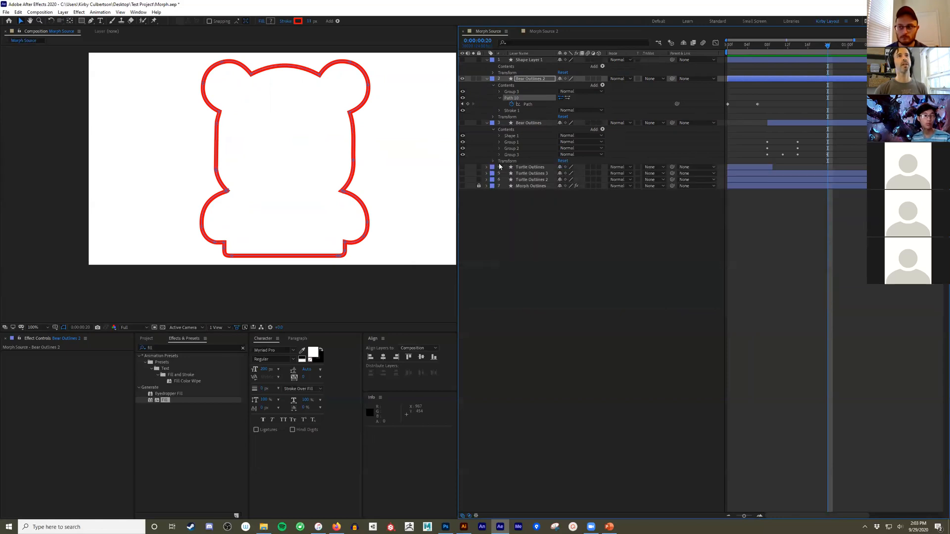
click(499, 98)
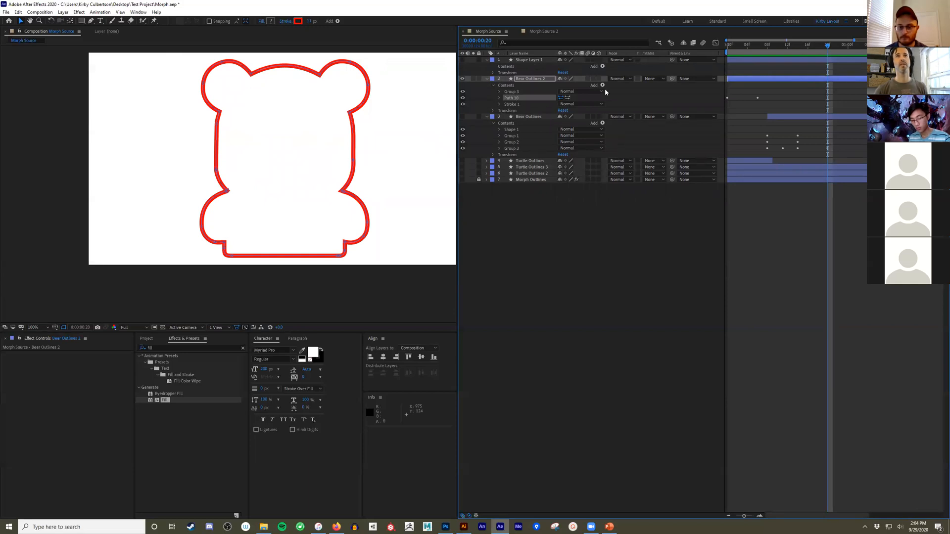
- Inspect the red outline at 0:00:00:08 and 0:00:00:00 along with the Stroke 1 settings of Bear Outlines 2
mouse_move(769, 48)
mouse_down()
mouse_move(725, 58)
mouse_move(765, 58)
mouse_move(711, 61)
mouse_move(765, 64)
mouse_up()
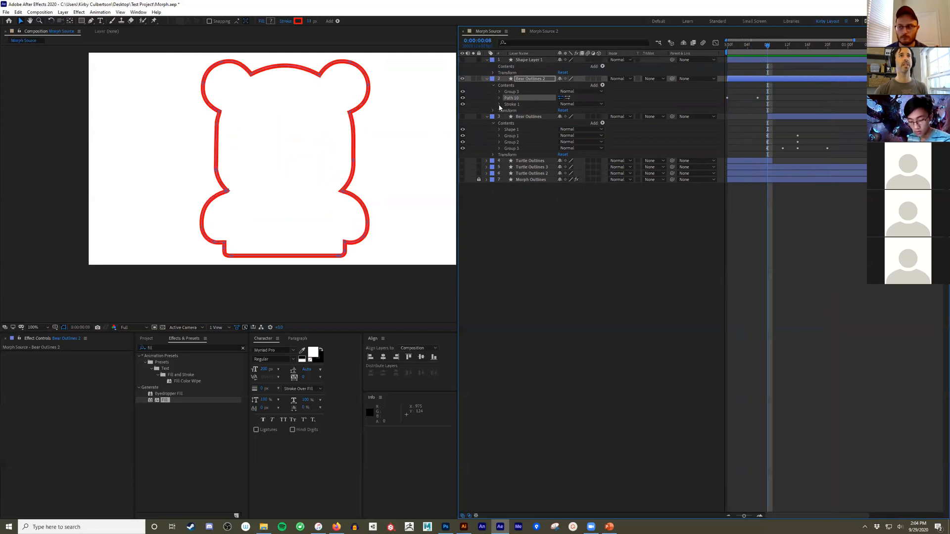
click(500, 104)
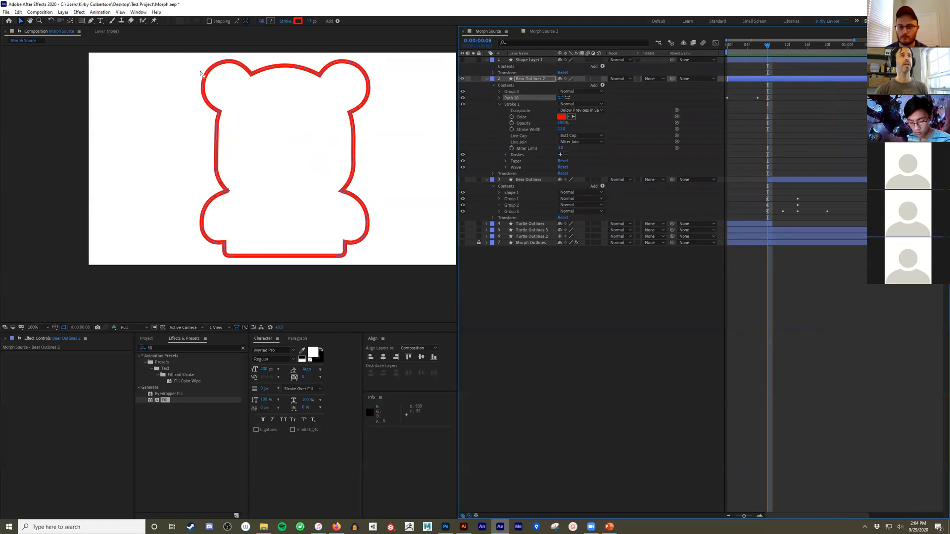
drag(766, 46, 711, 44)
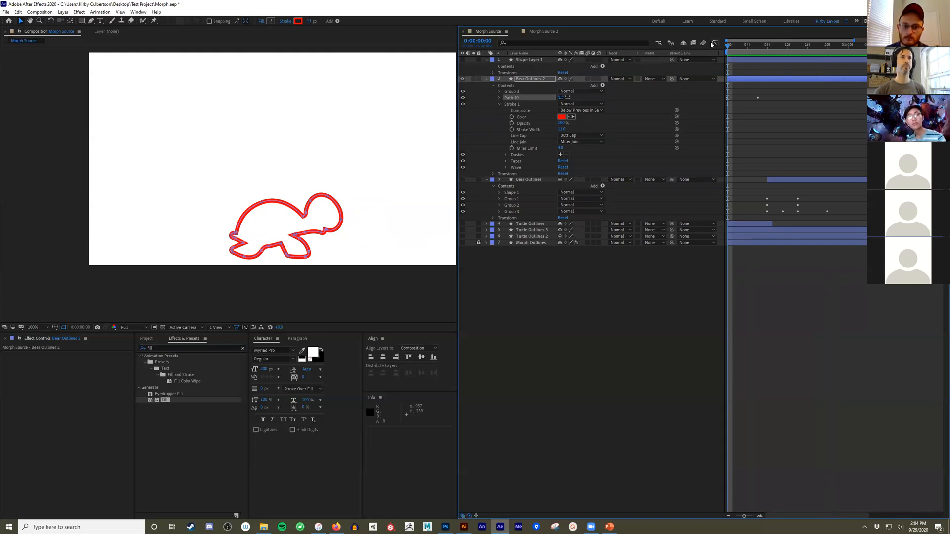
- Hide Bear Outlines 2, duplicate the Bear Outlines layer and place the duplicate above Shape Layer 1
click(487, 78)
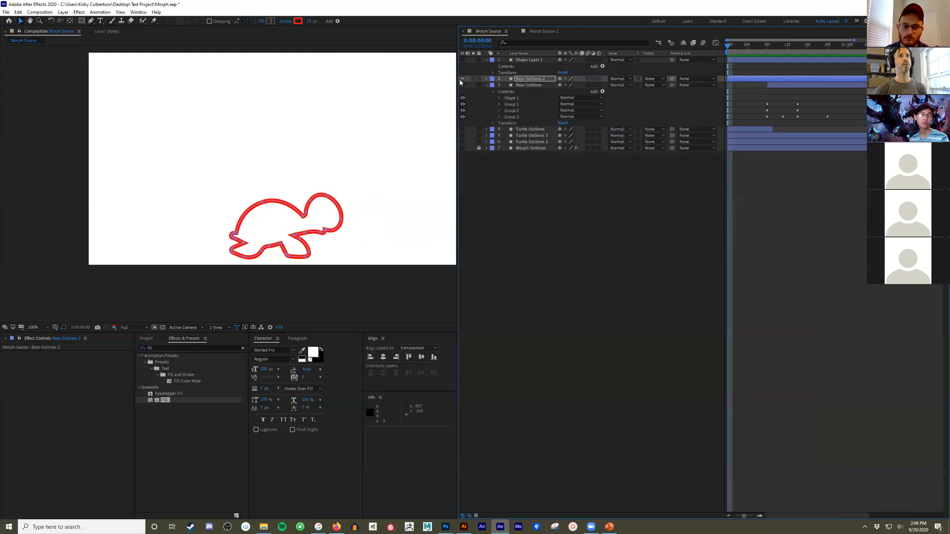
click(463, 85)
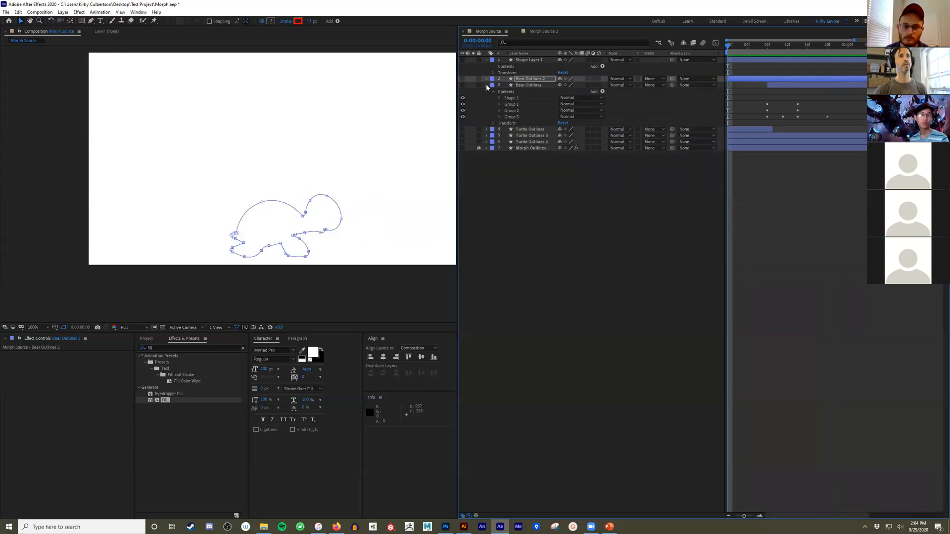
click(487, 85)
click(552, 134)
click(533, 85)
key(ctrl+d)
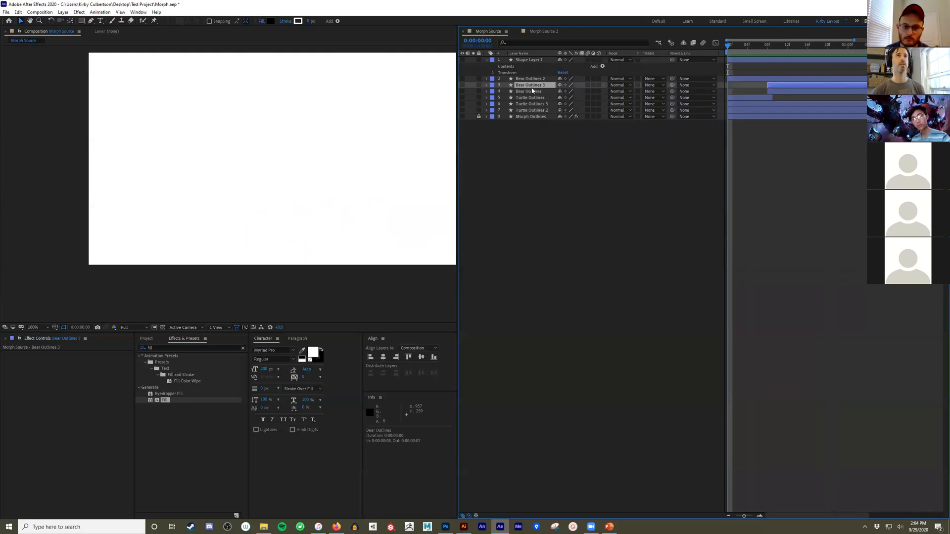
drag(532, 87, 529, 57)
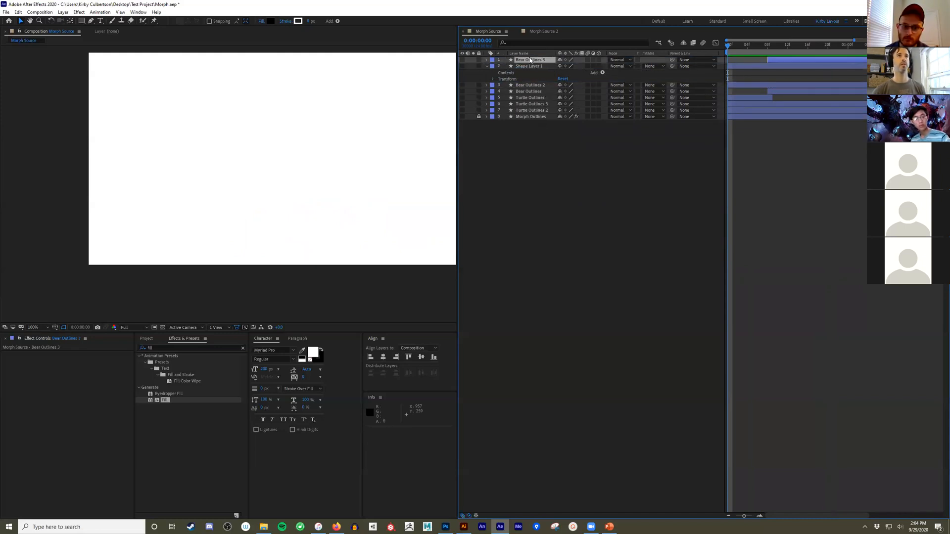
- Show Bear Outlines 3, expand its contents and Shape 1, and move the current time to 0:00:01:00
click(486, 64)
click(486, 60)
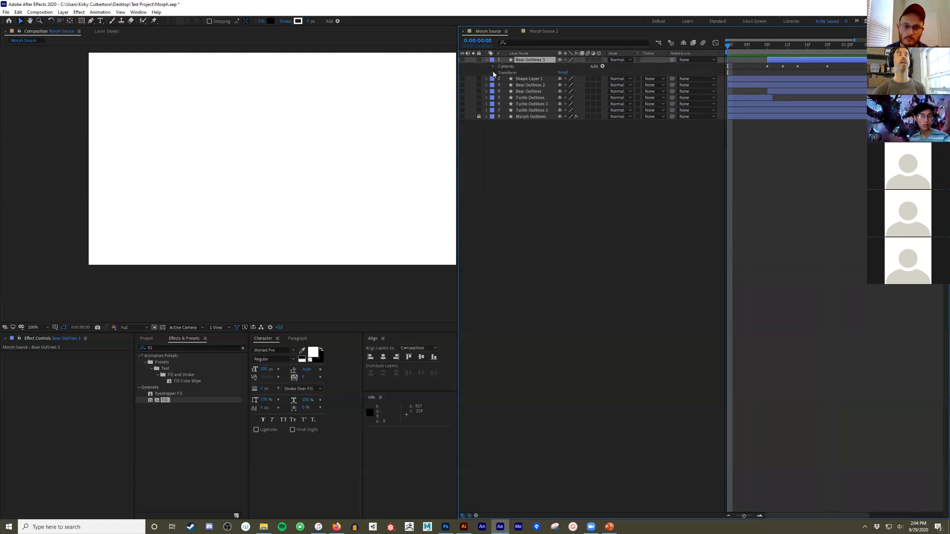
click(493, 67)
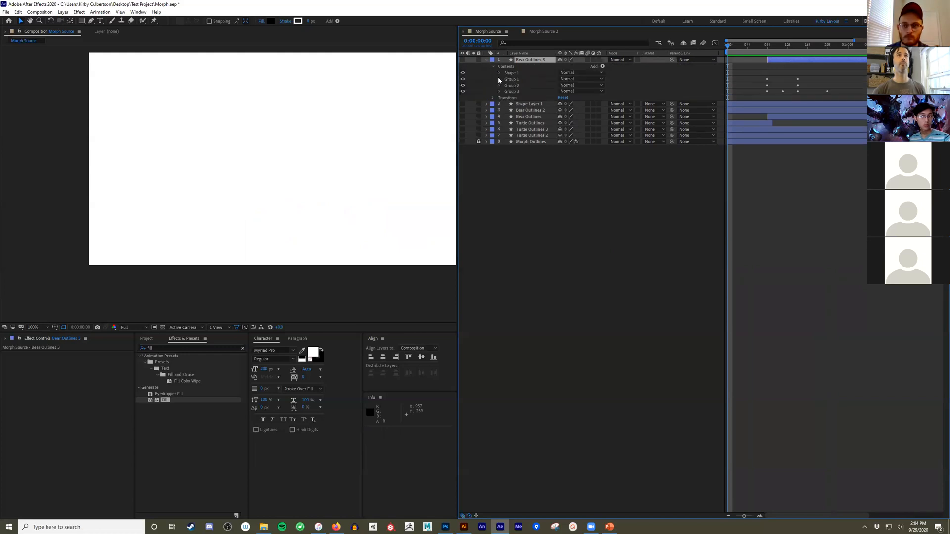
click(498, 72)
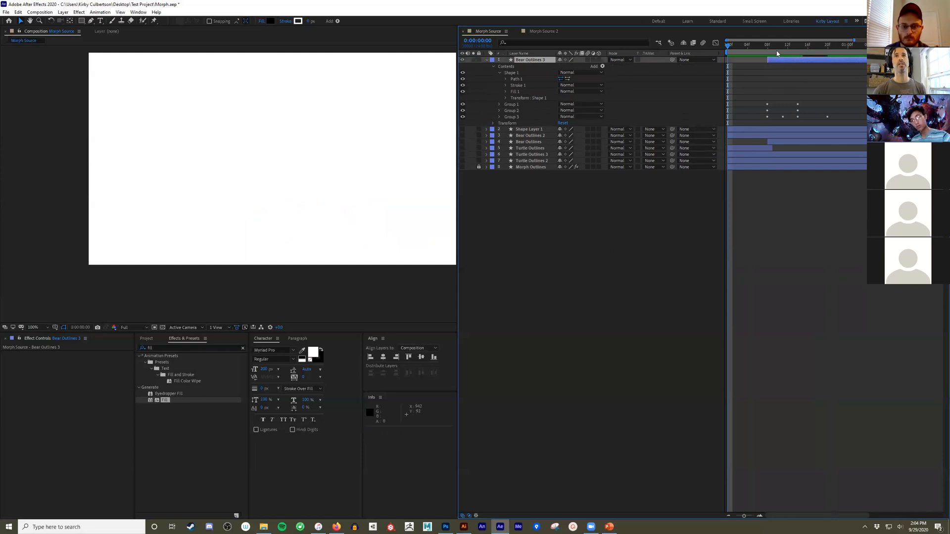
click(782, 45)
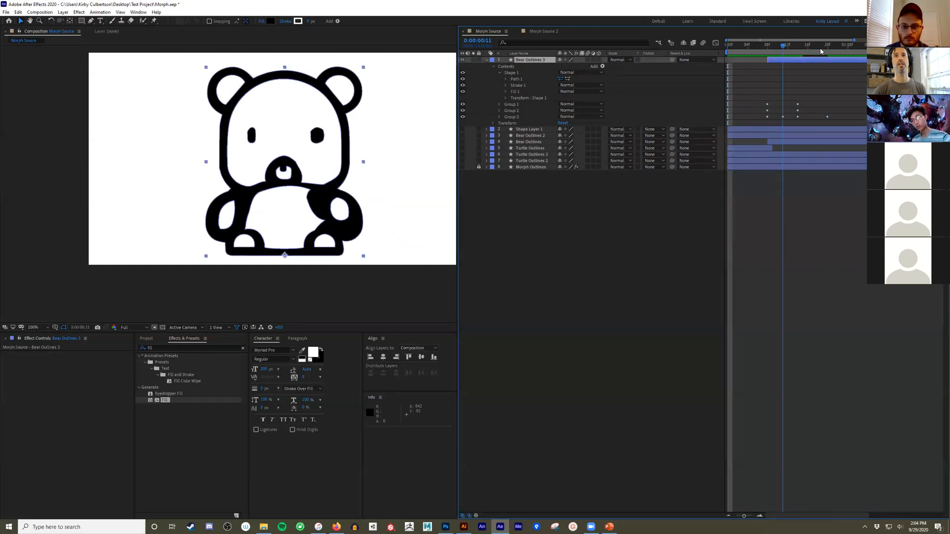
drag(820, 49, 849, 51)
drag(844, 85, 757, 127)
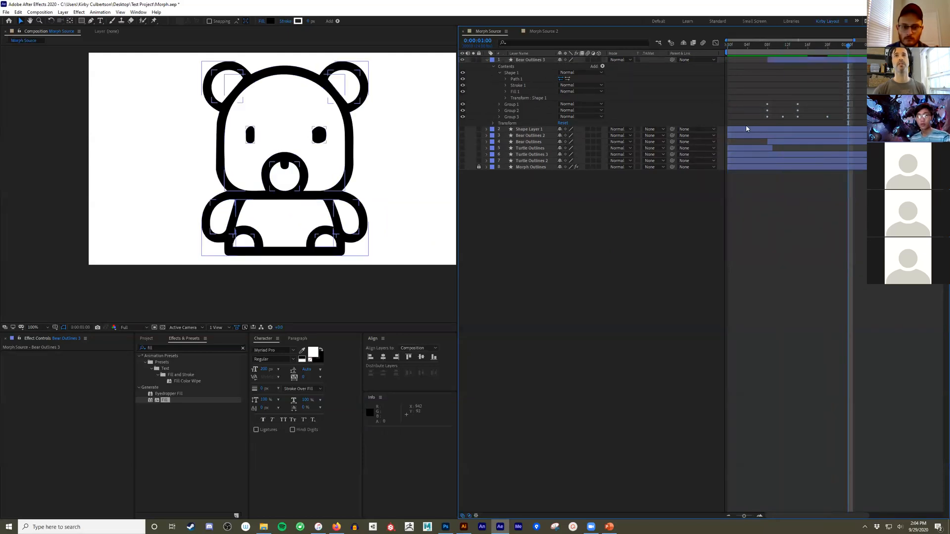
- Reveal the animated properties of Bear Outlines 3 and delete all of its Path keyframes
click(809, 60)
key(u)
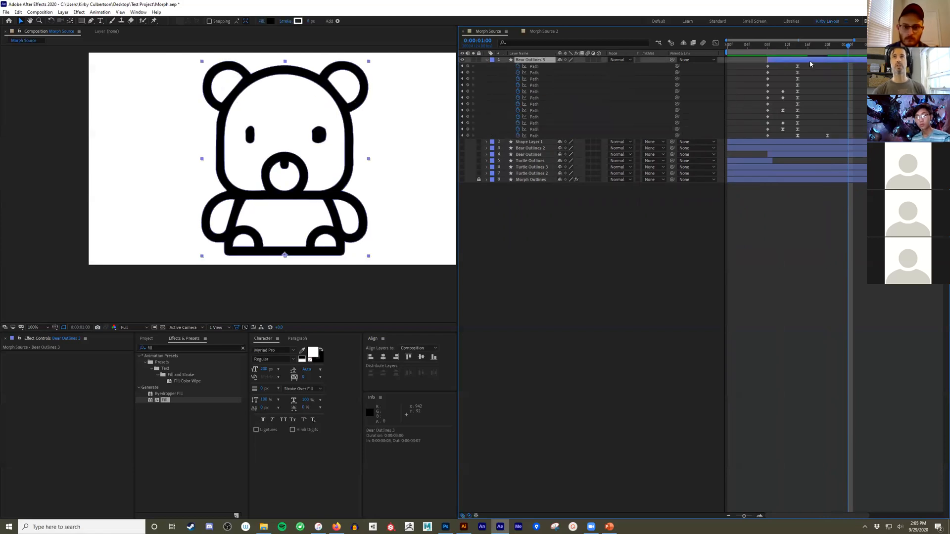
drag(839, 135, 744, 69)
key(Delete)
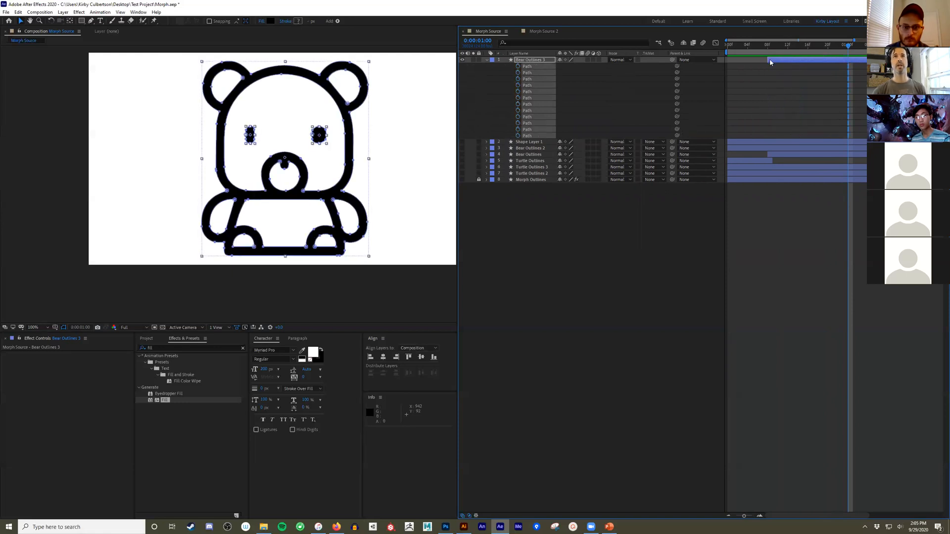
- Shift Bear Outlines 3 to start at 0:00:00:00, return the current time there and collapse the layer's groups
click(770, 61)
drag(748, 50, 728, 47)
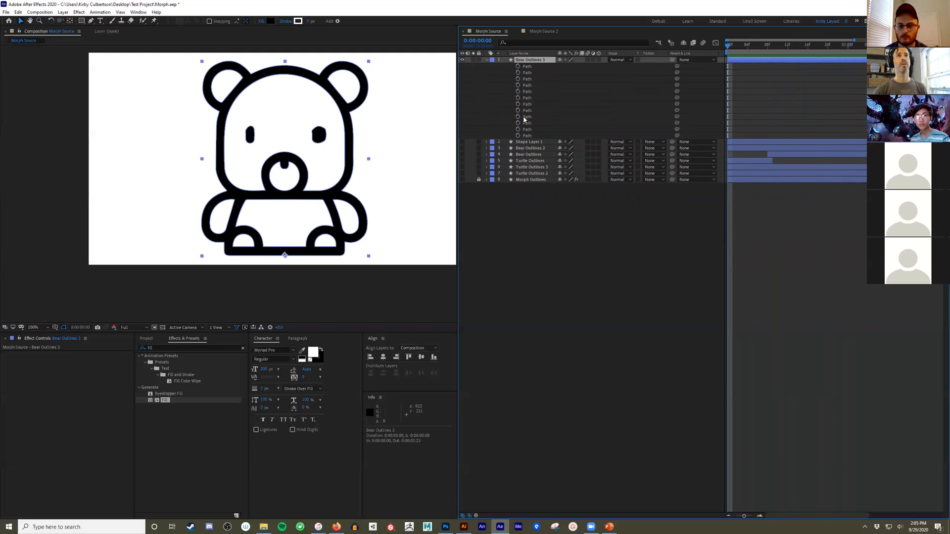
click(487, 60)
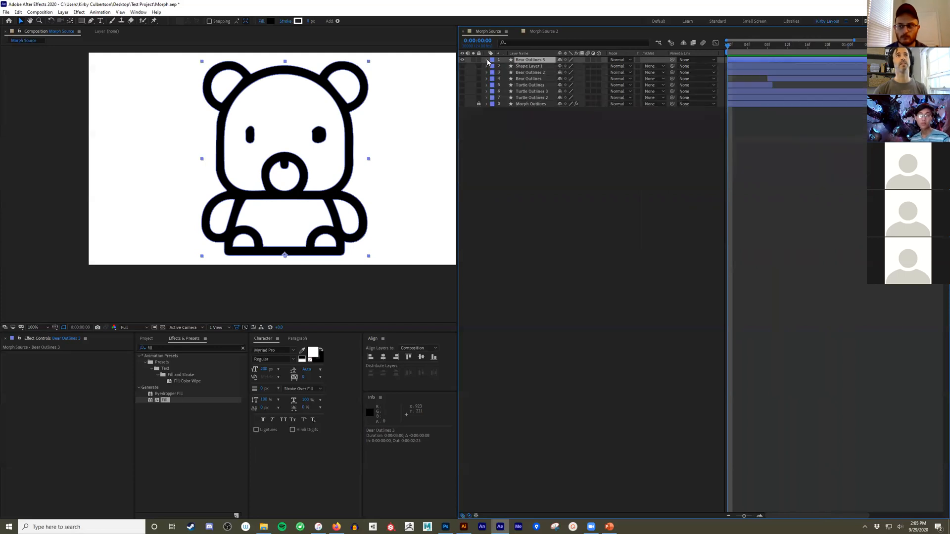
click(487, 60)
click(499, 78)
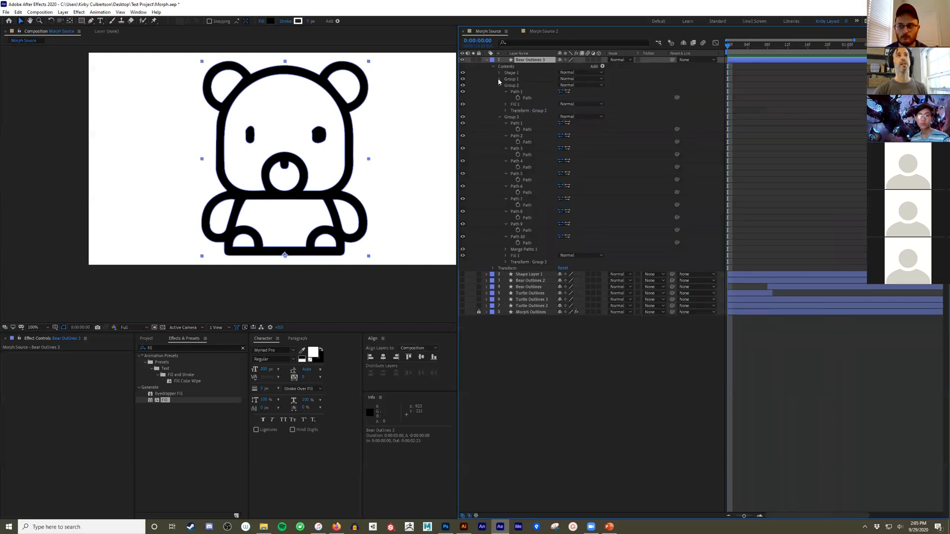
click(499, 85)
click(499, 91)
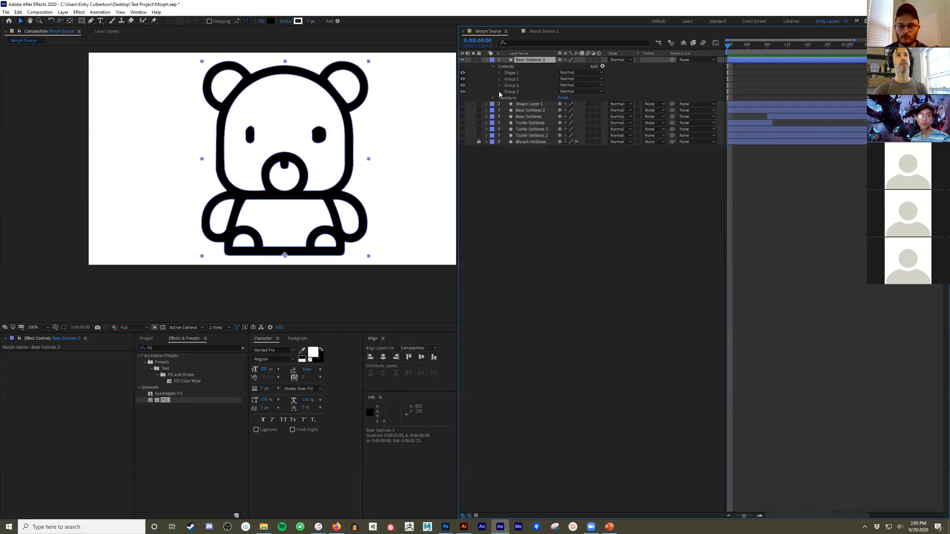
- Delete Group 1 and Group 2, the bear's two eyes, from Bear Outlines 3
click(508, 68)
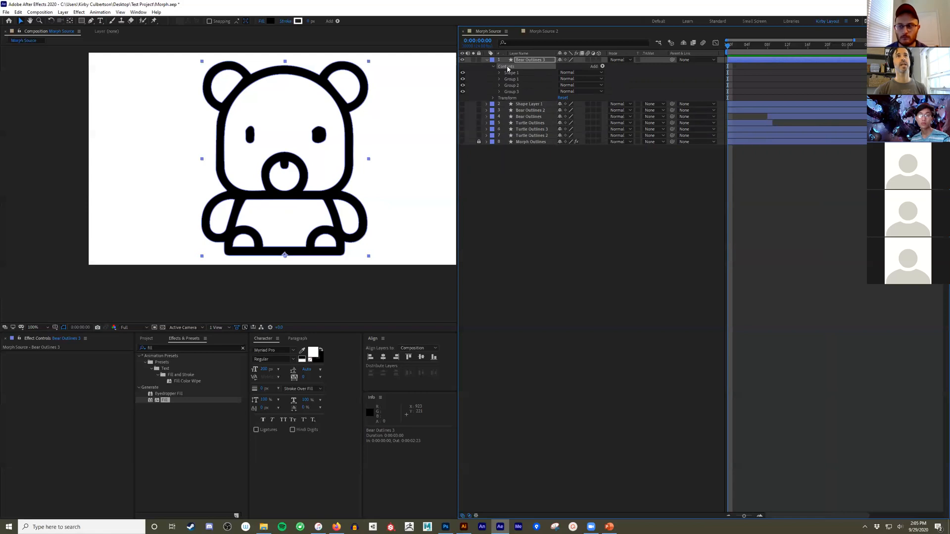
click(511, 80)
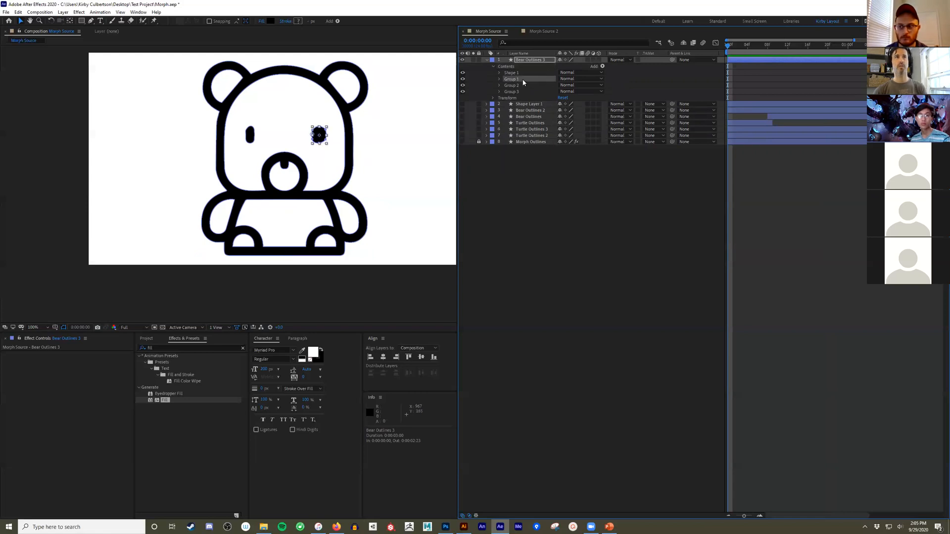
key(Delete)
click(523, 80)
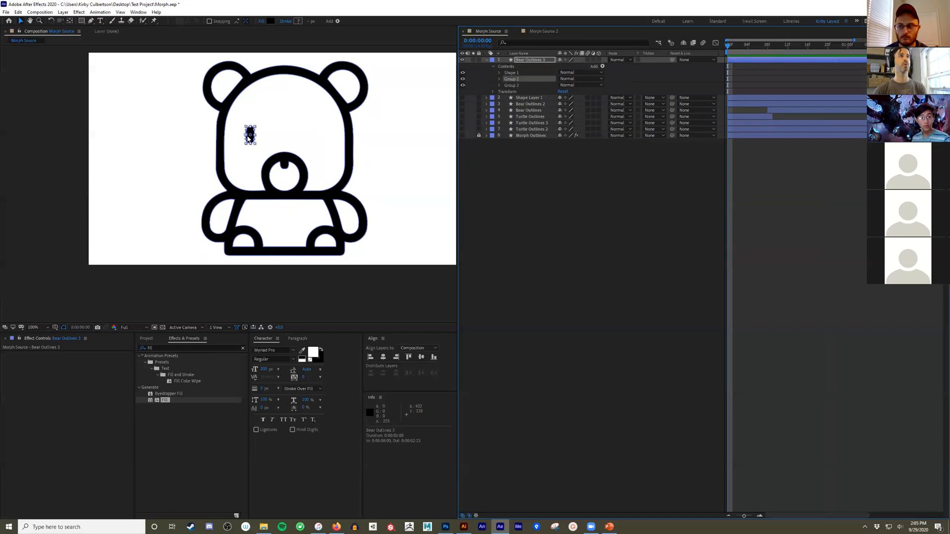
key(Delete)
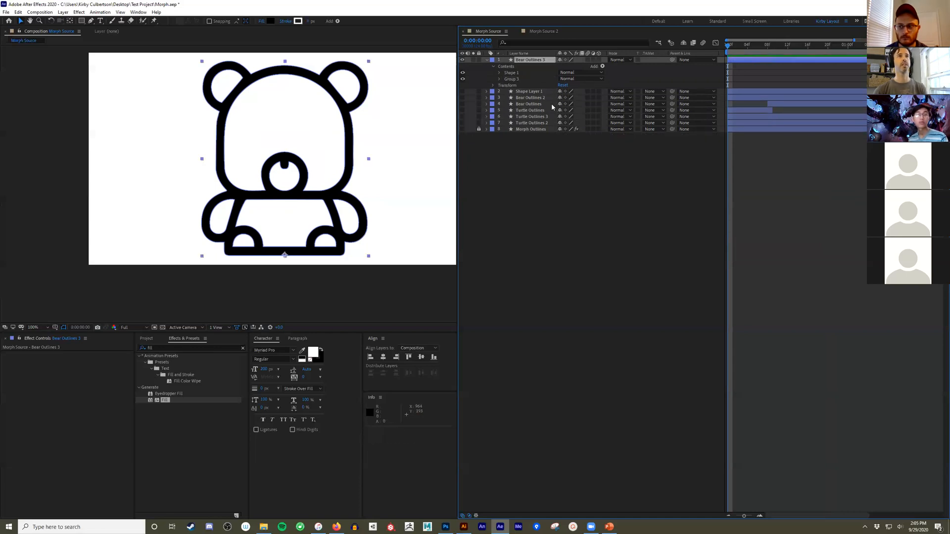
- Expand Group 3 of Bear Outlines 3 and collapse each of its paths, Path 1 through Path 10
ctrl+click(499, 79)
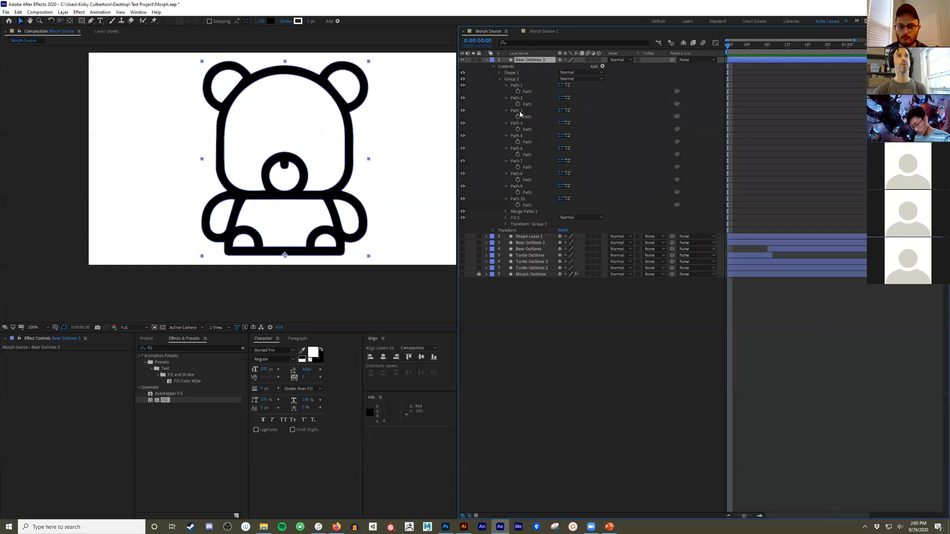
click(506, 85)
click(506, 92)
click(505, 98)
click(505, 104)
click(505, 110)
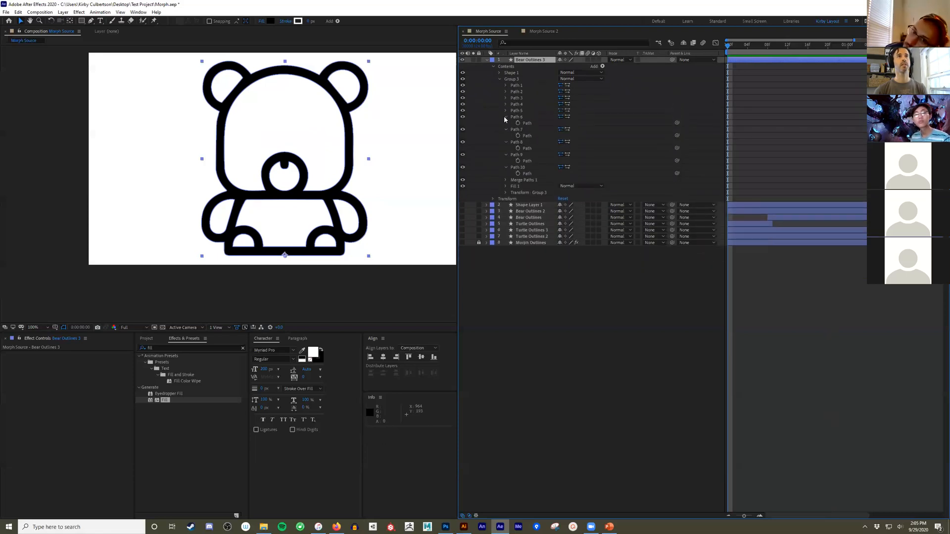
click(505, 117)
click(506, 124)
click(505, 130)
click(506, 136)
click(506, 142)
- Delete Path 1 through Path 4, the inner outlines of the bear's feet and arms, from Group 3
click(516, 85)
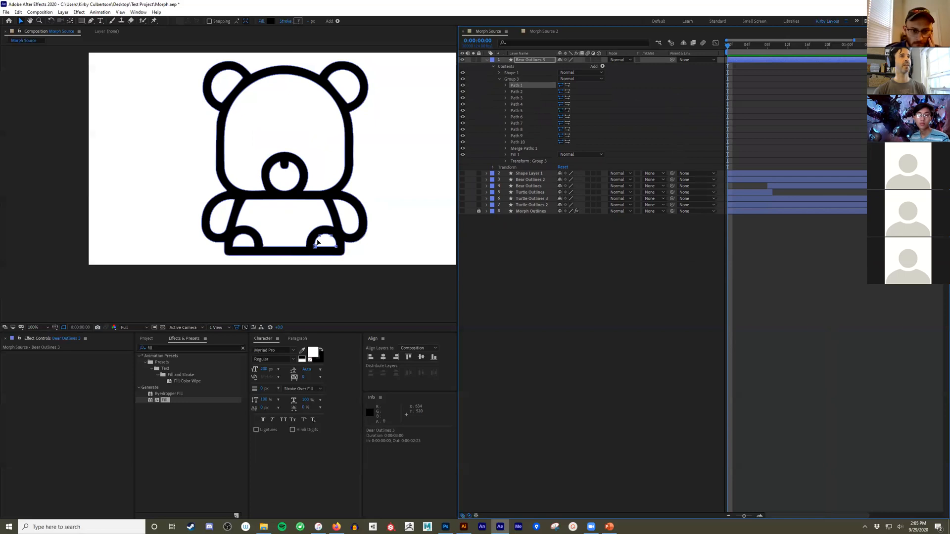
key(Delete)
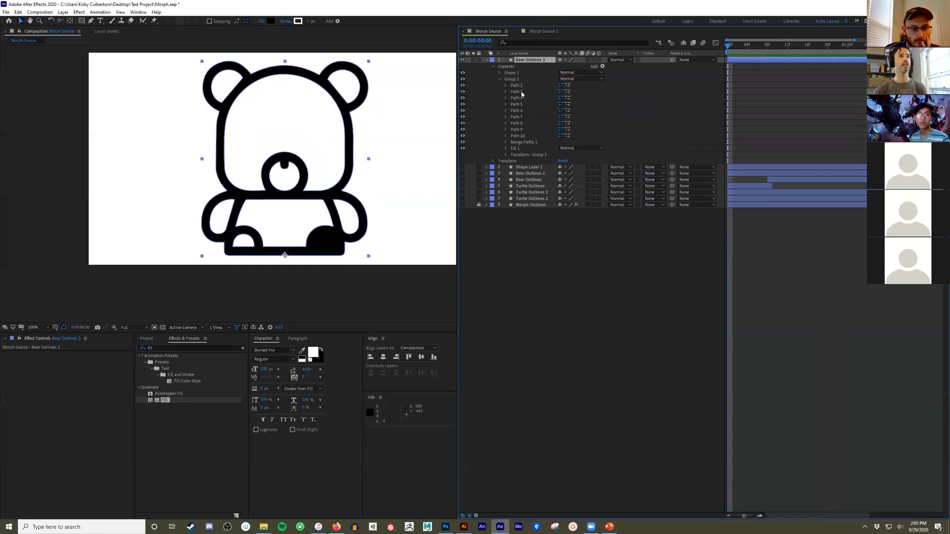
click(524, 85)
key(Delete)
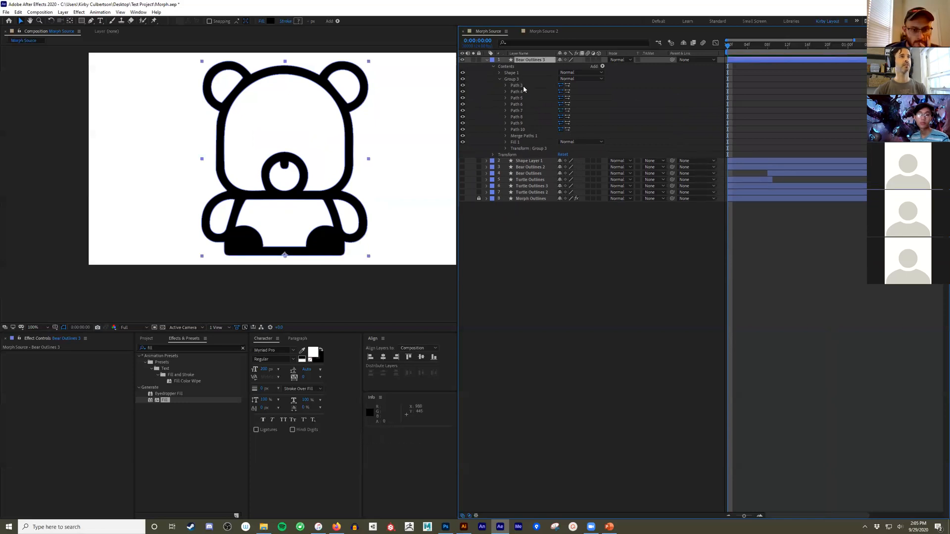
click(522, 86)
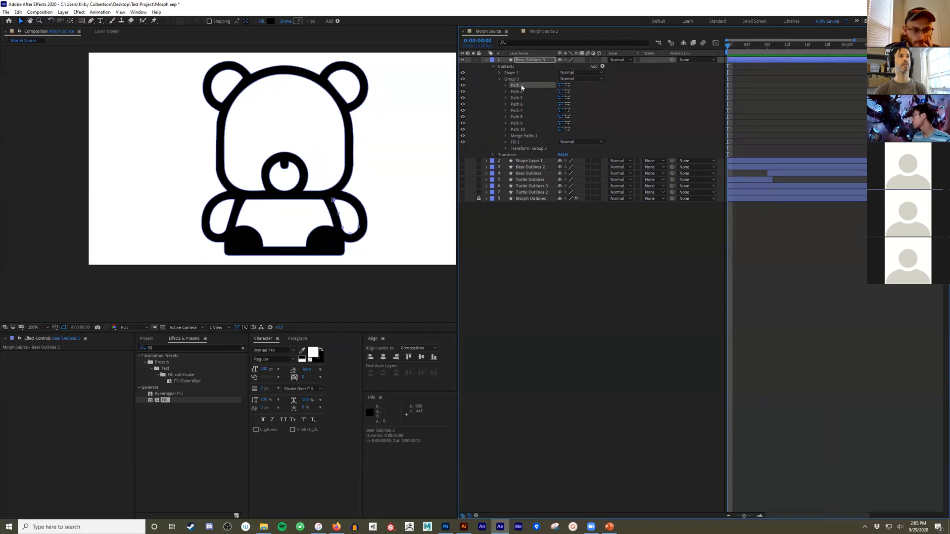
key(Delete)
click(521, 86)
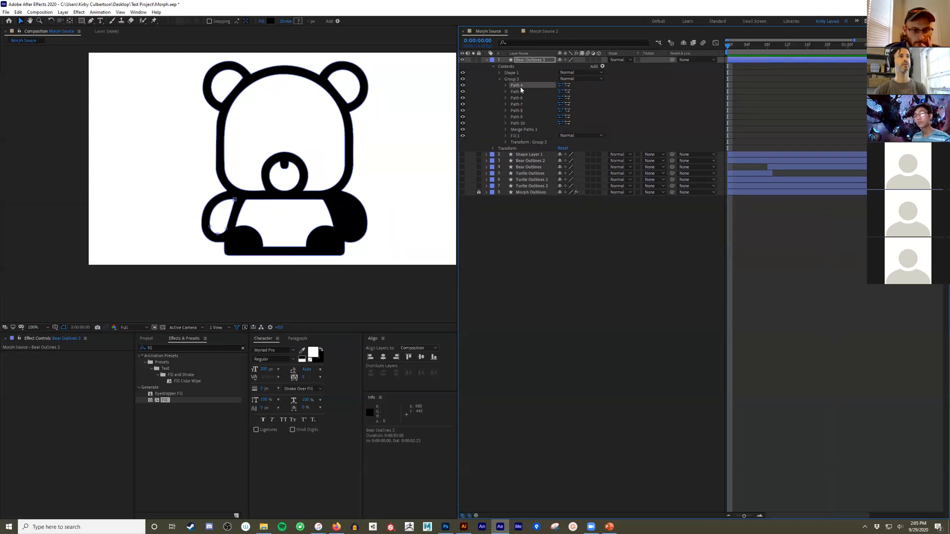
key(Delete)
- Delete Path 5, Path 6 and Path 7, the inner outlines of the bear's ears and snout, from Group 3
click(521, 87)
key(Delete)
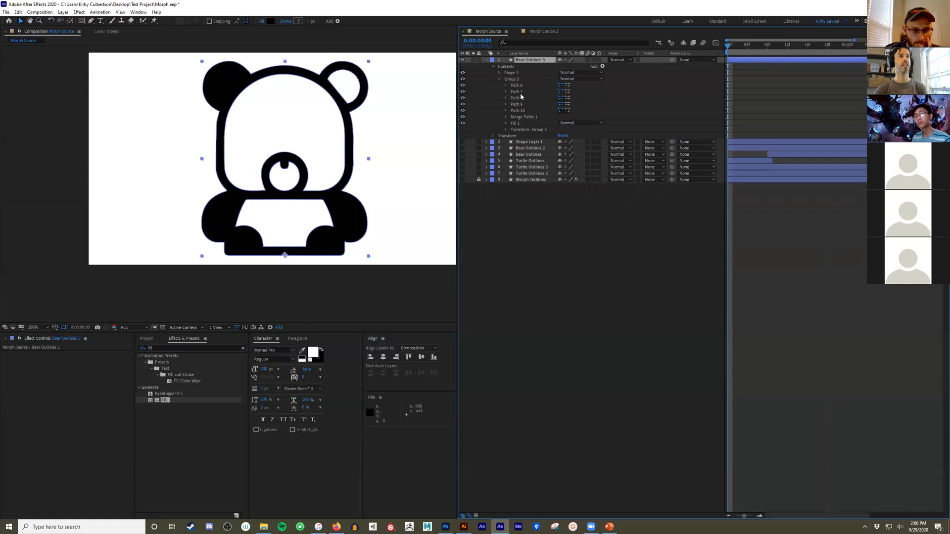
click(521, 85)
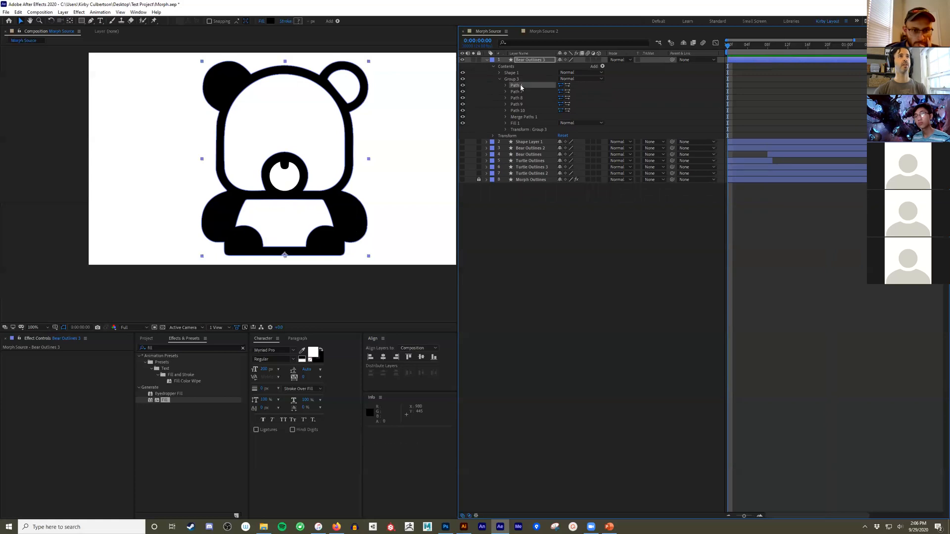
key(Delete)
click(521, 85)
key(Delete)
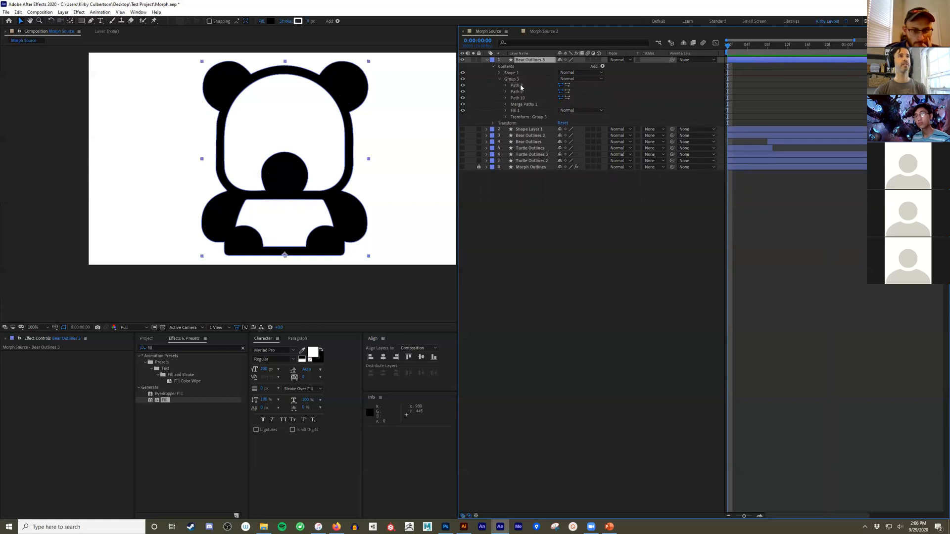
- Delete Path 8 and Path 9, the inner outlines of the bear's belly and face, leaving only Path 10 in Group 3
click(521, 85)
key(Delete)
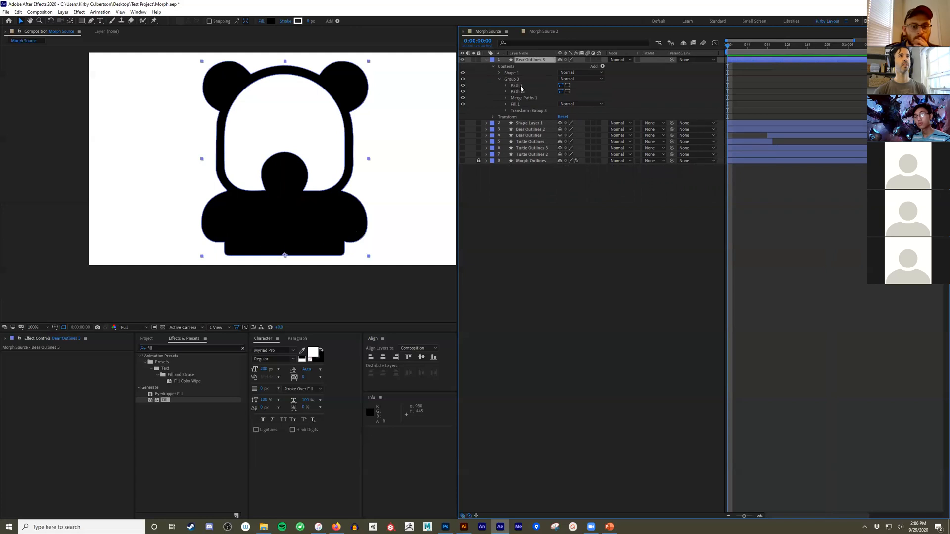
click(520, 86)
key(Delete)
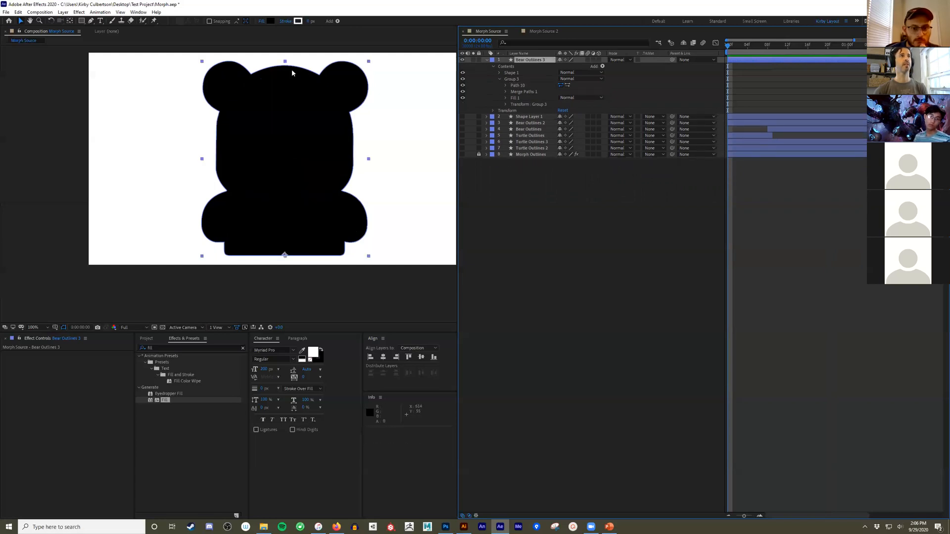
- Select Fill 1 in Group 3 of Bear Outlines 3 and reveal its properties
click(515, 99)
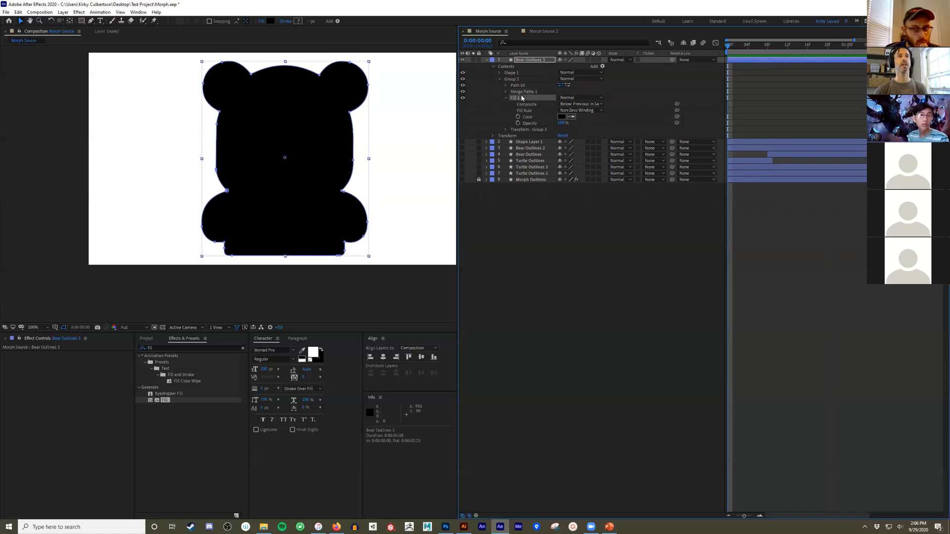
- Delete the fill from Group 3 of the Bear Outlines 3 layer and add a stroke to the layer
key(Delete)
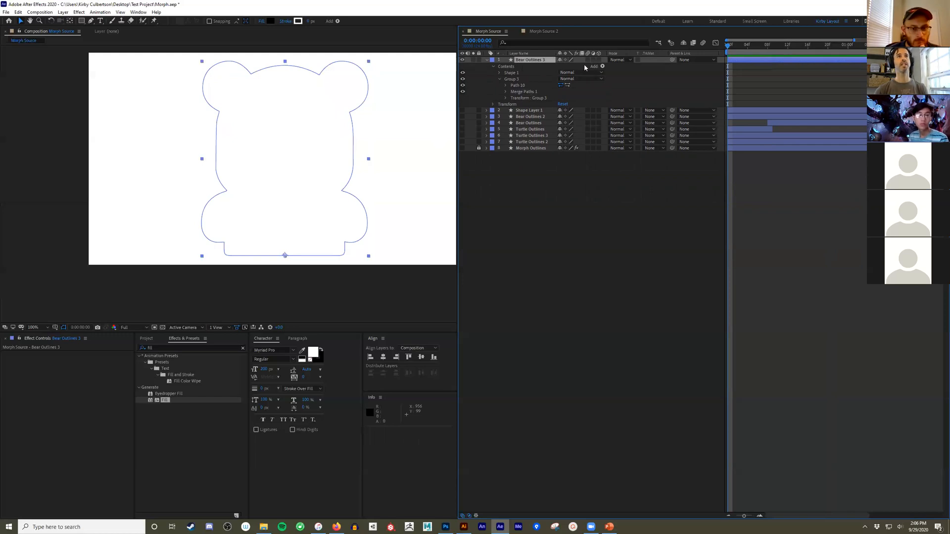
click(602, 67)
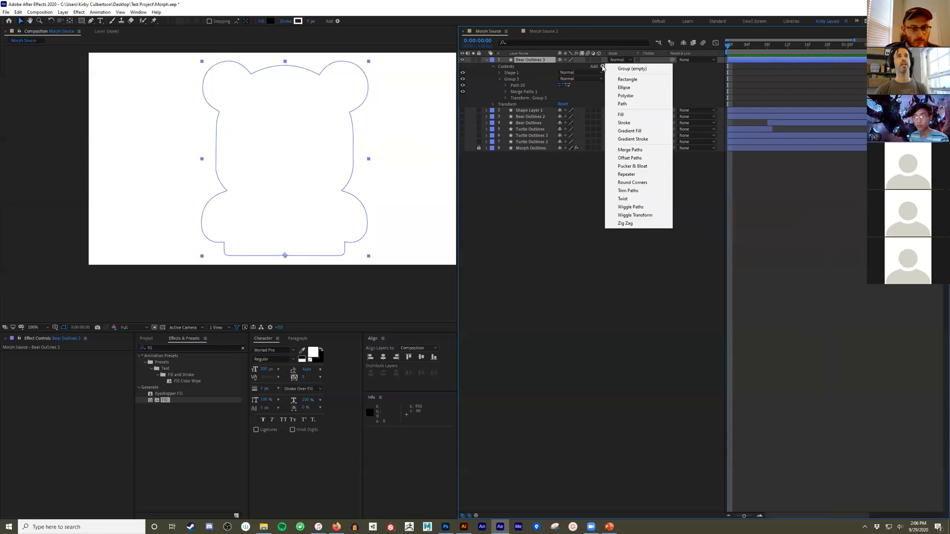
click(624, 123)
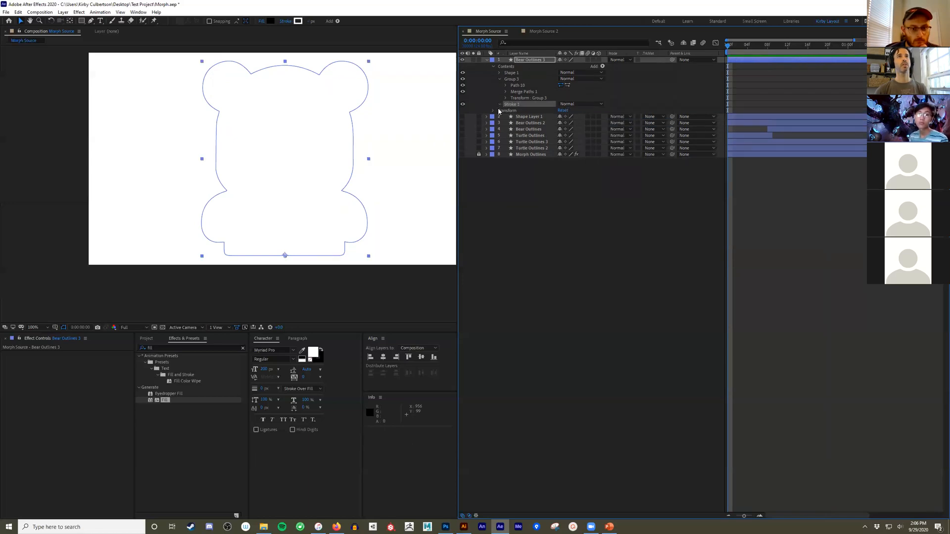
- Set the bear silhouette's new stroke to black and widen it into a thick outline
click(499, 104)
click(562, 117)
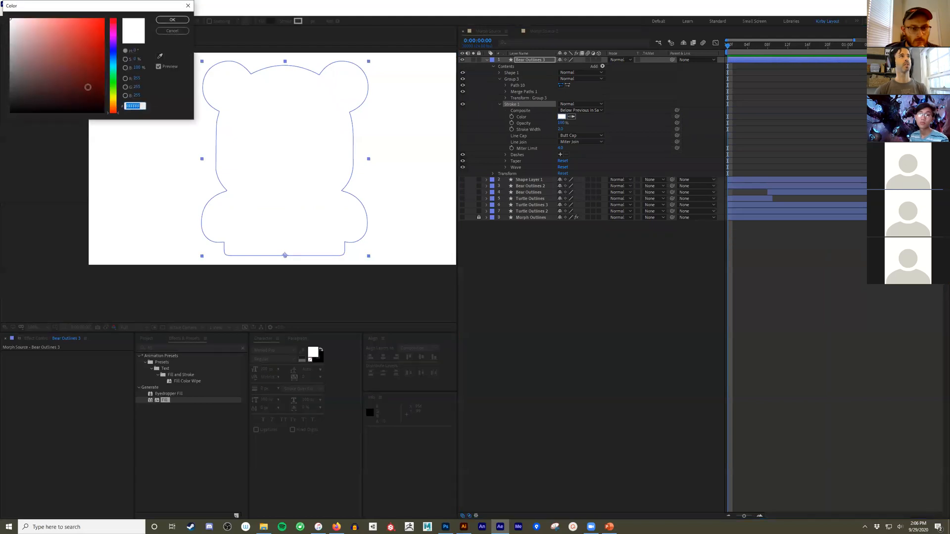
drag(88, 87, 117, 128)
click(172, 20)
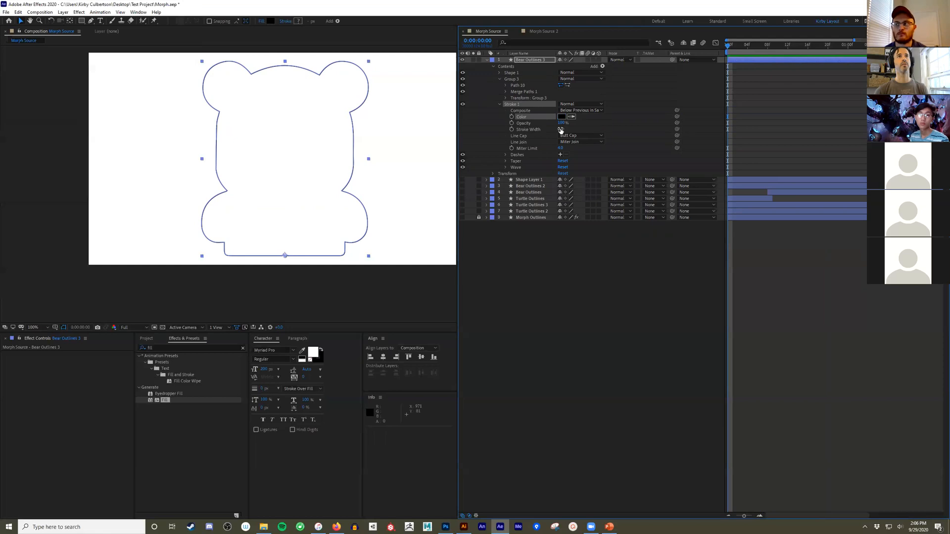
drag(560, 130, 567, 129)
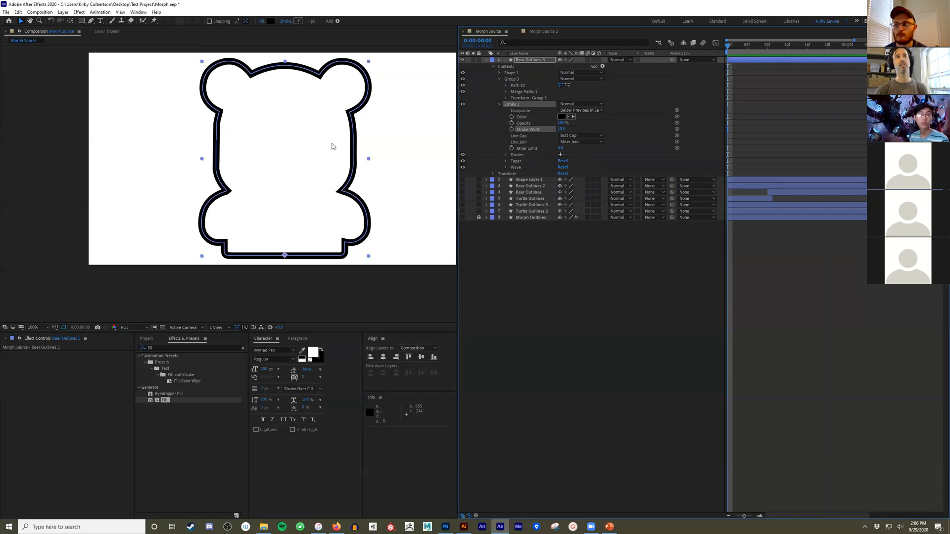
- Turn on Path keyframing for Path 10 in Bear Outlines 3 at frame 0
click(493, 67)
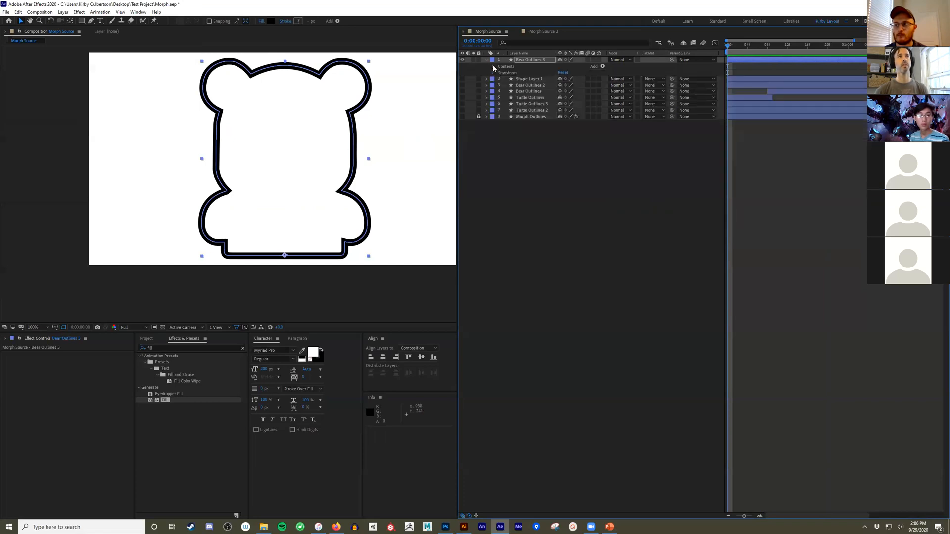
click(493, 66)
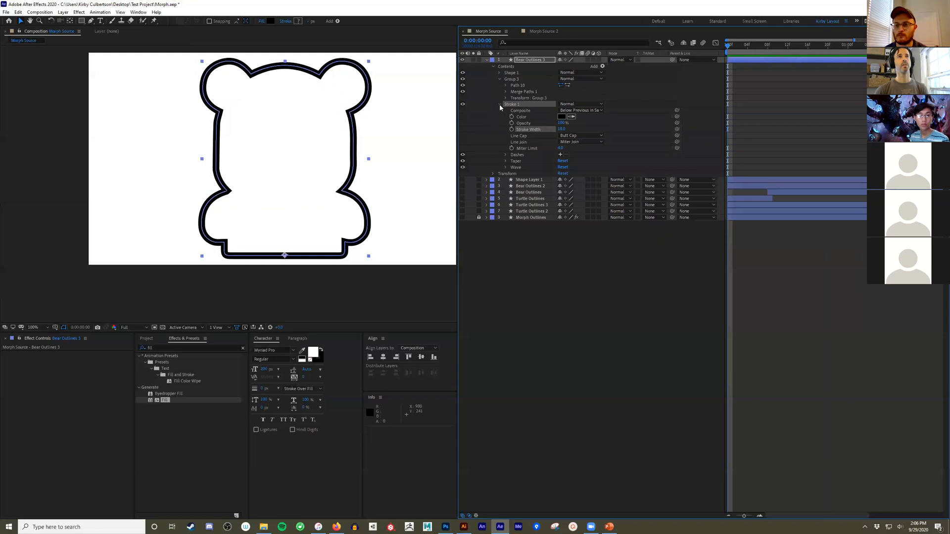
click(500, 104)
click(506, 86)
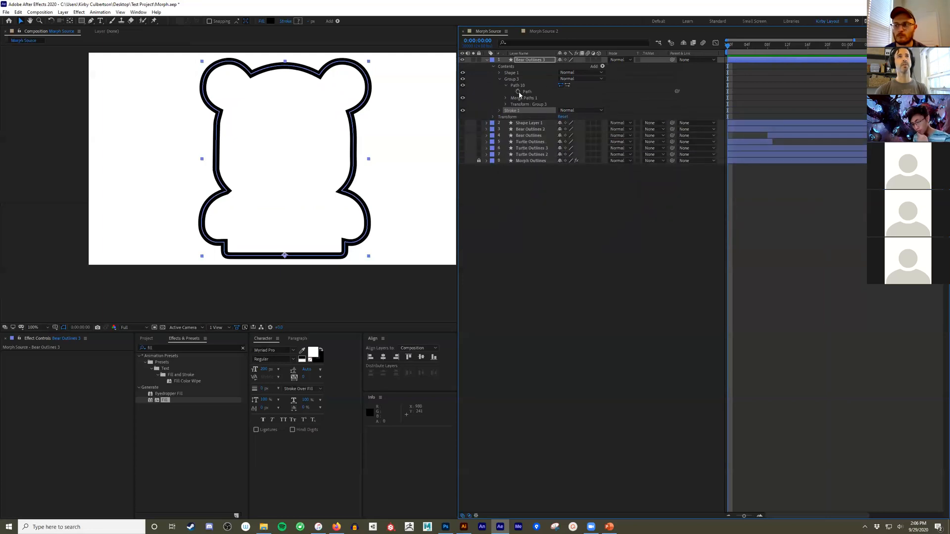
click(518, 92)
- Hide Bear Outlines 3 and show the expanded Turtle Outlines layer at frame 0
drag(727, 48, 763, 47)
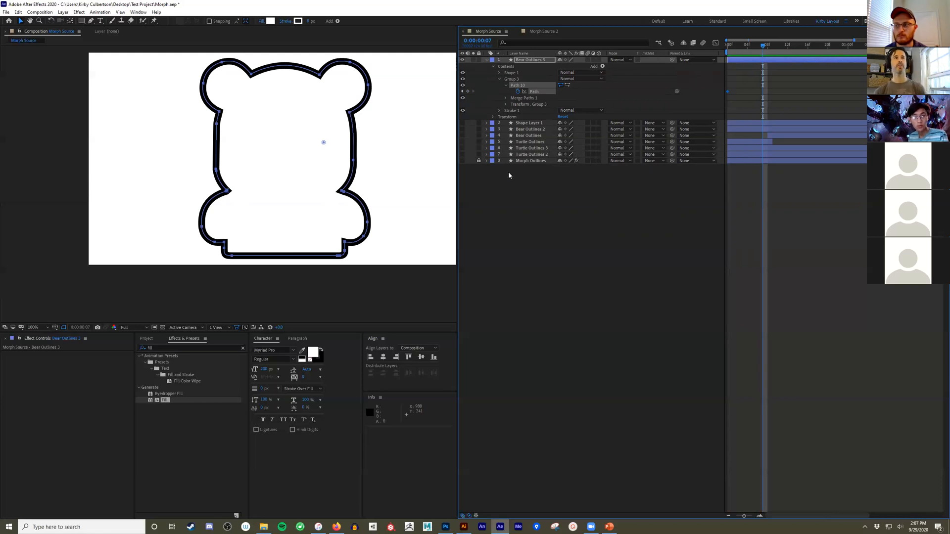
click(487, 142)
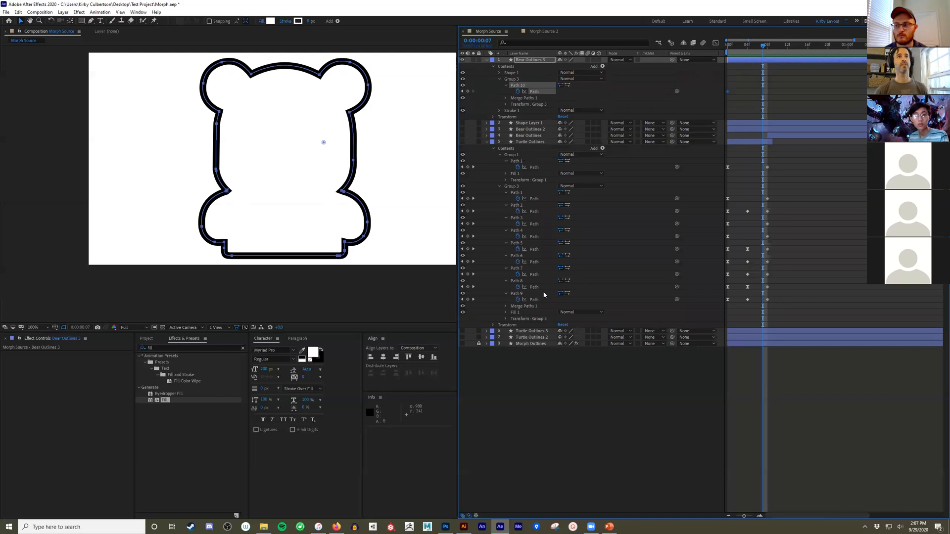
click(463, 59)
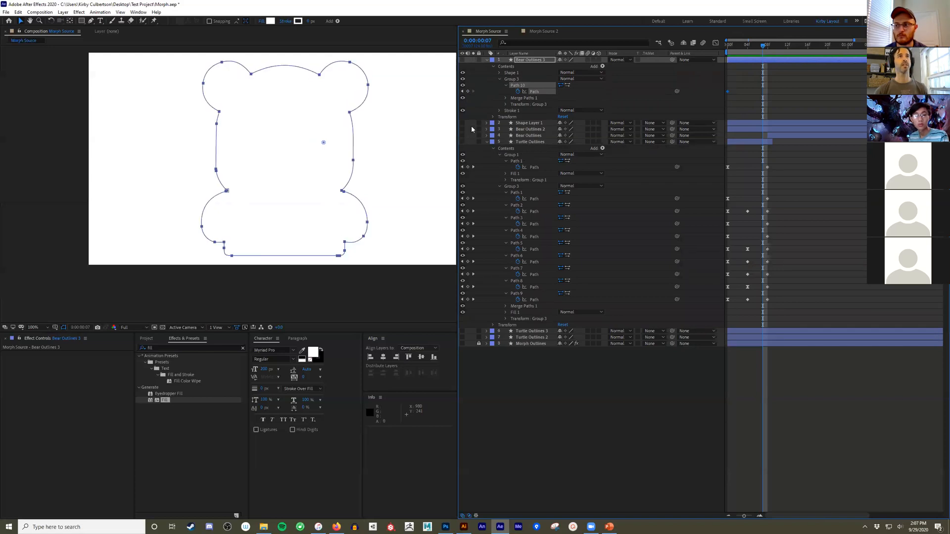
click(463, 142)
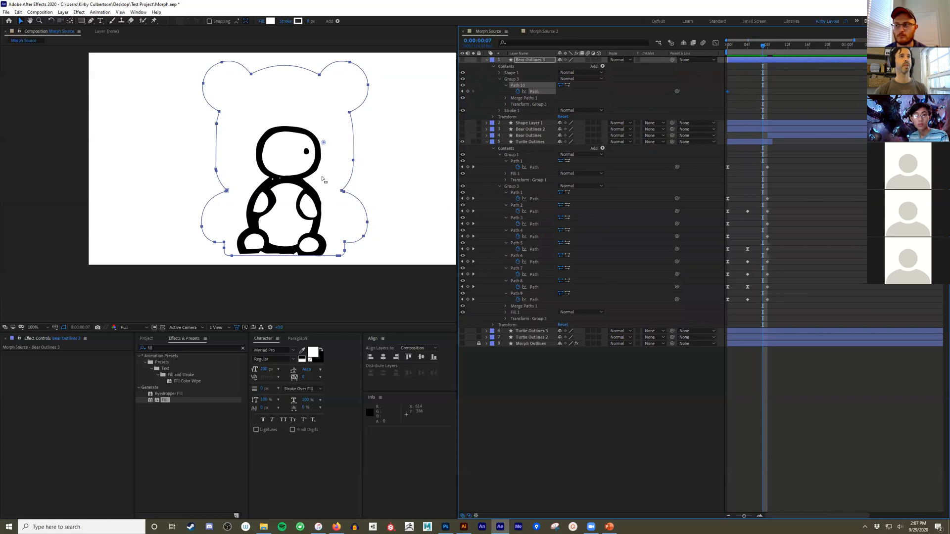
drag(762, 48, 719, 51)
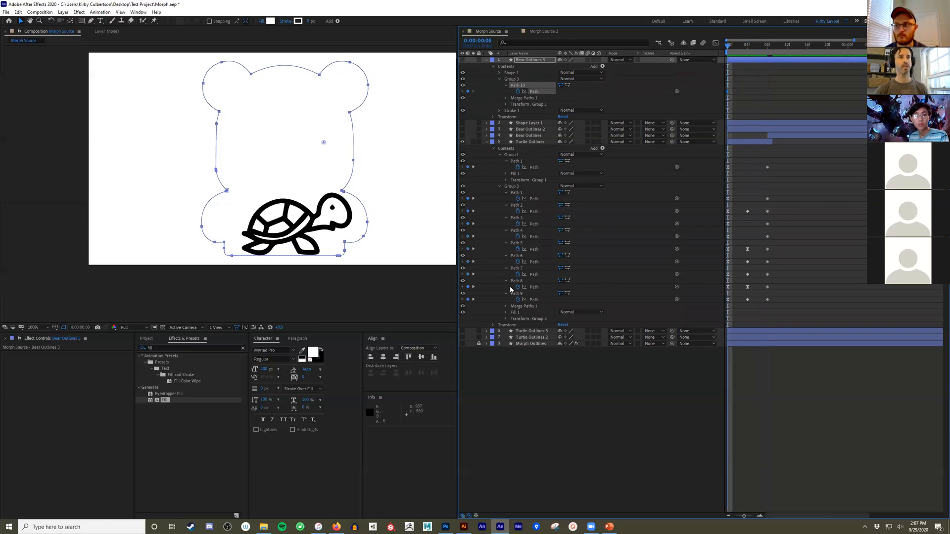
- Reset the keyframes of Path 9 in Turtle Outlines to a single one at frame 0 and copy that keyframe
click(523, 295)
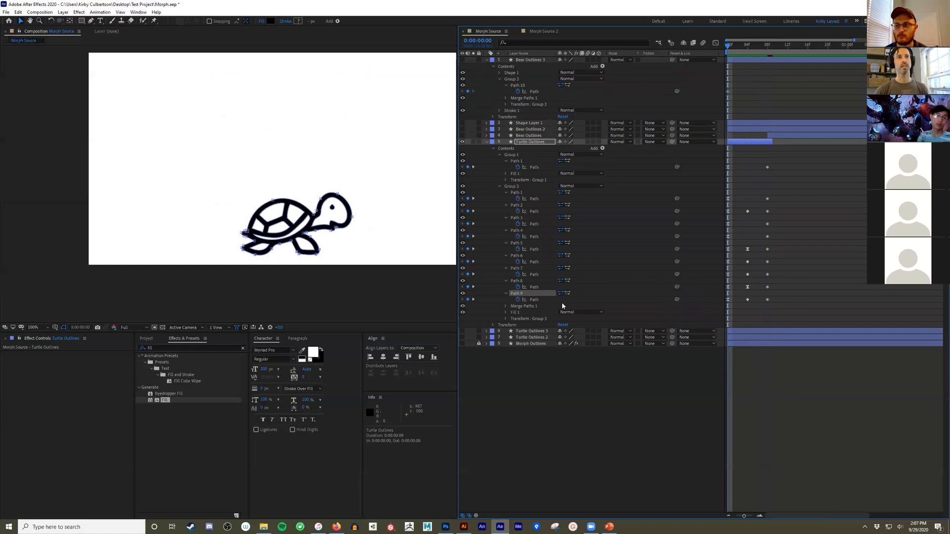
click(518, 300)
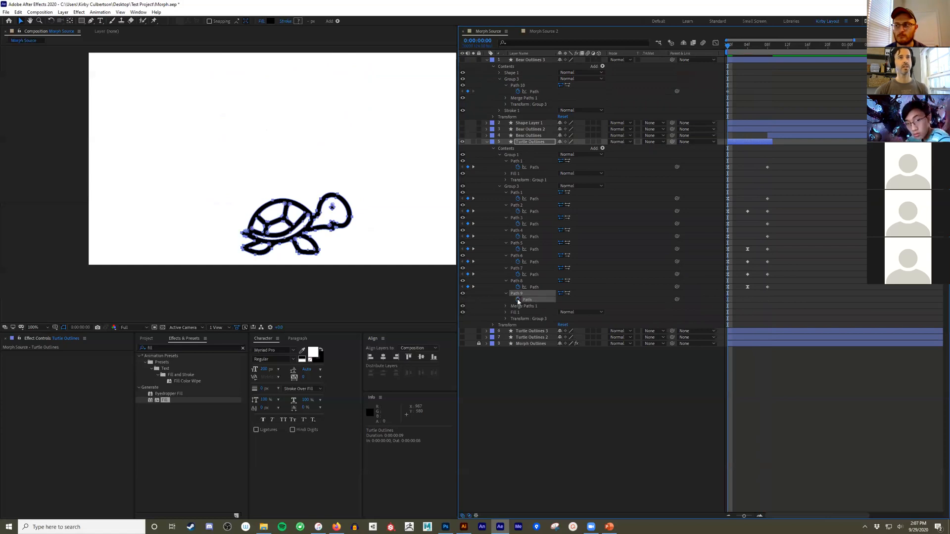
drag(813, 310, 722, 298)
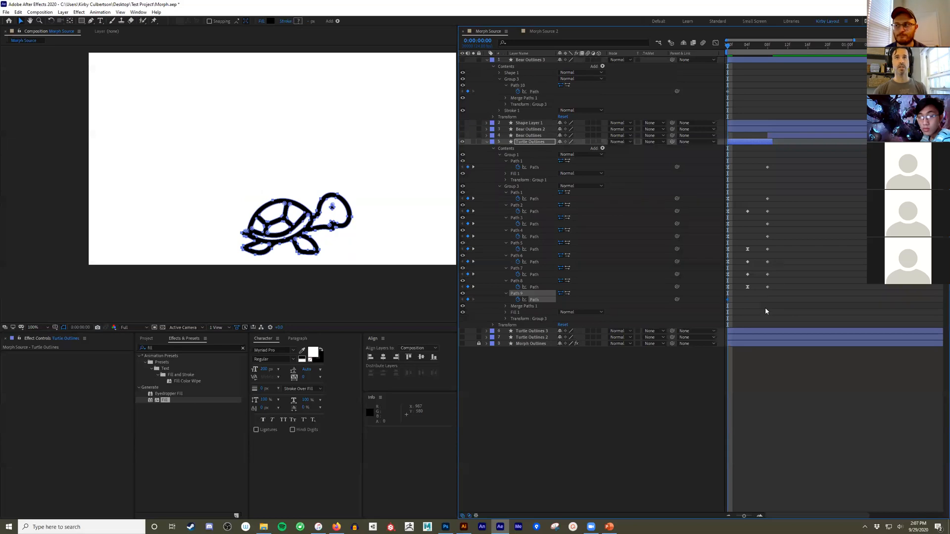
key(ctrl+c)
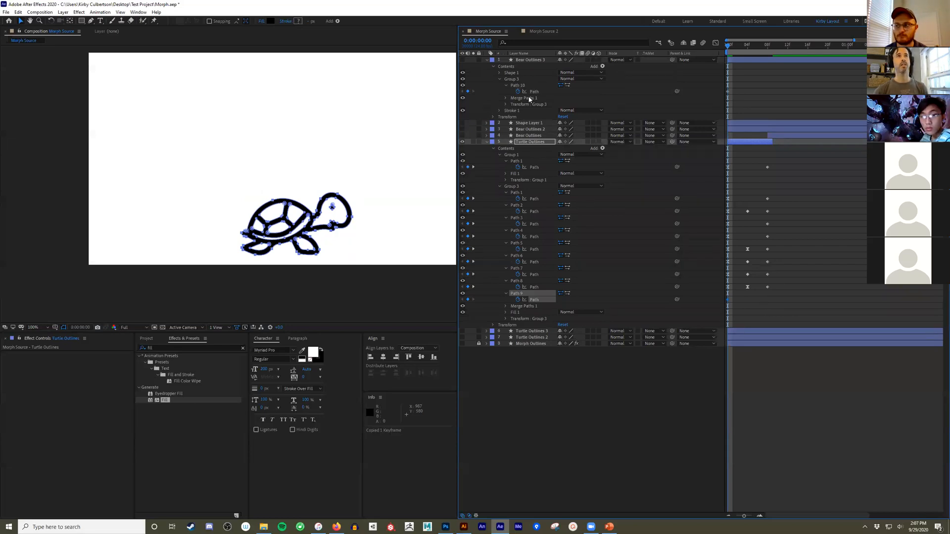
- Paste the turtle path keyframe into Path 10 of Bear Outlines 3 at frame 6, and show that layer instead of Turtle Outlines
click(766, 61)
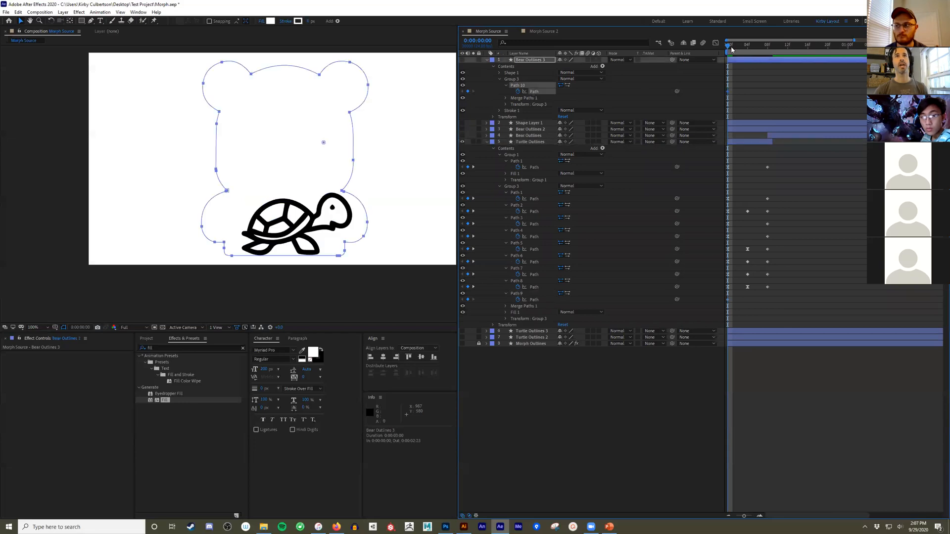
drag(732, 49, 756, 49)
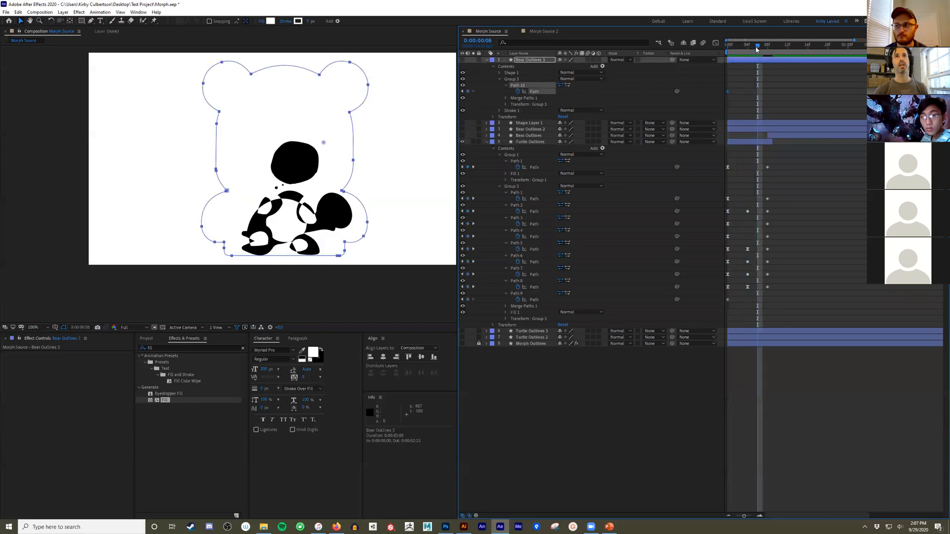
key(ctrl+v)
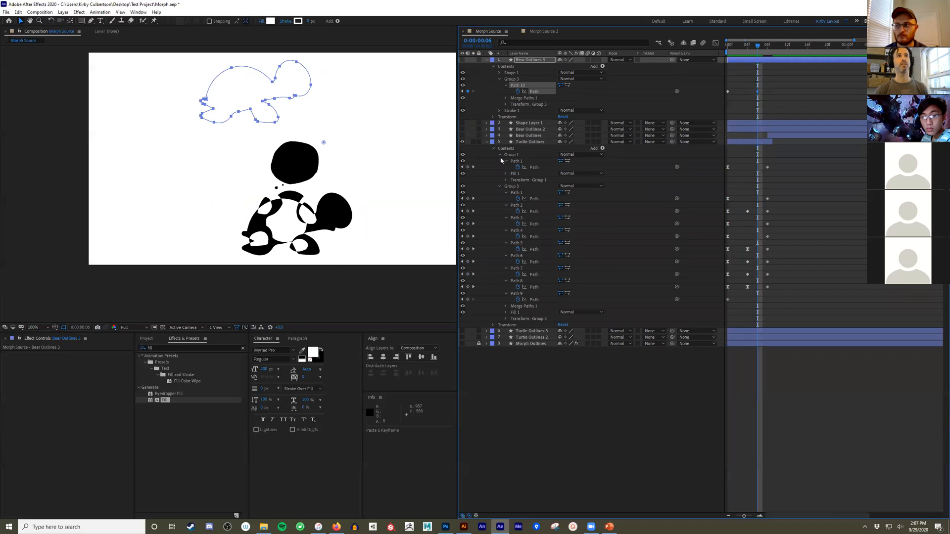
click(462, 142)
mouse_move(758, 47)
mouse_down()
mouse_move(717, 49)
mouse_move(757, 47)
mouse_up()
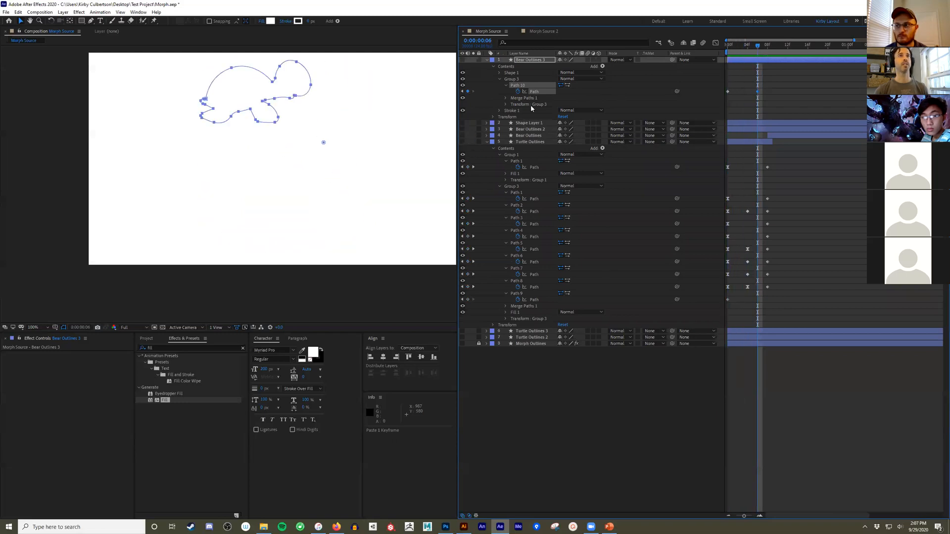
click(462, 60)
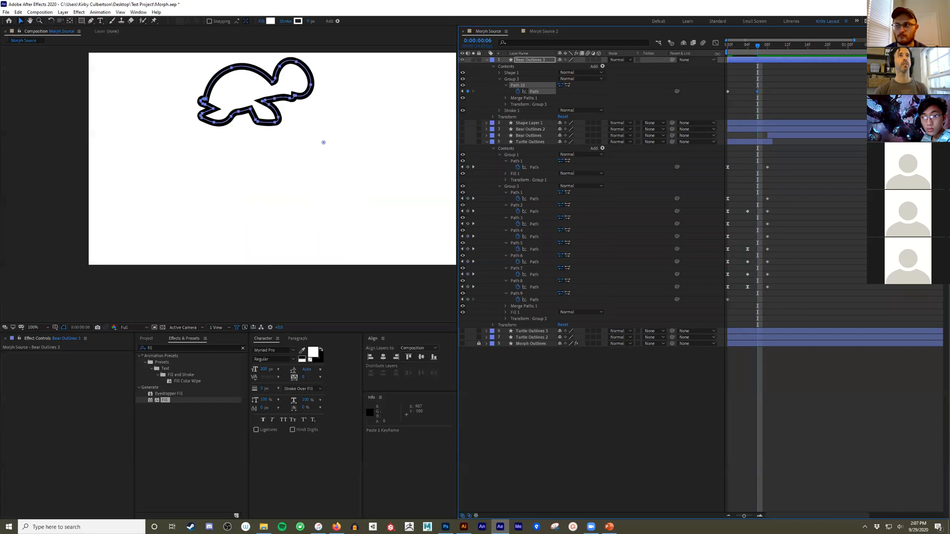
- Move the whole turtle-shaped path down to the lower part of the canvas at frame 6 and preview the morph from frame 0
mouse_move(758, 47)
mouse_down()
mouse_move(726, 54)
mouse_move(752, 57)
mouse_move(724, 64)
mouse_move(758, 64)
mouse_up()
drag(374, 175, 150, 66)
drag(152, 57, 150, 57)
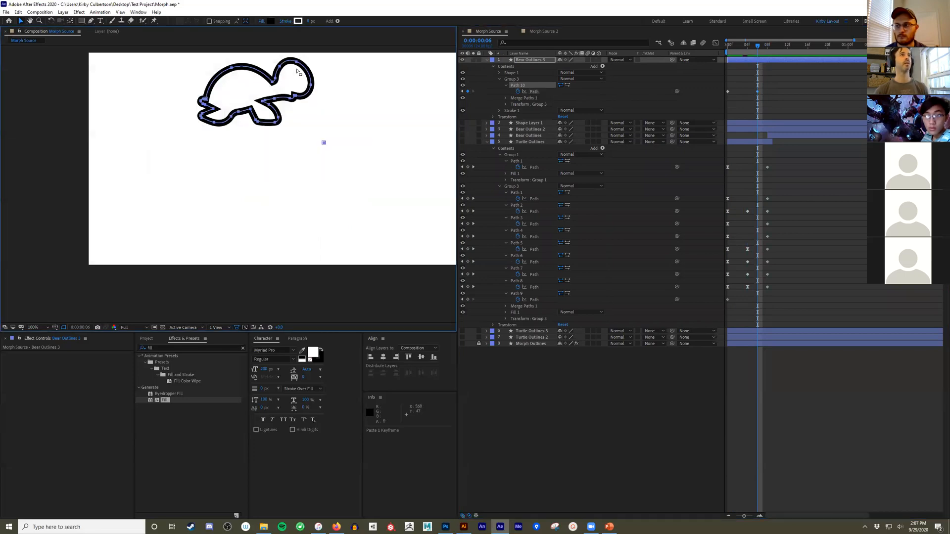
drag(295, 63, 315, 191)
drag(757, 46, 719, 52)
key(space)
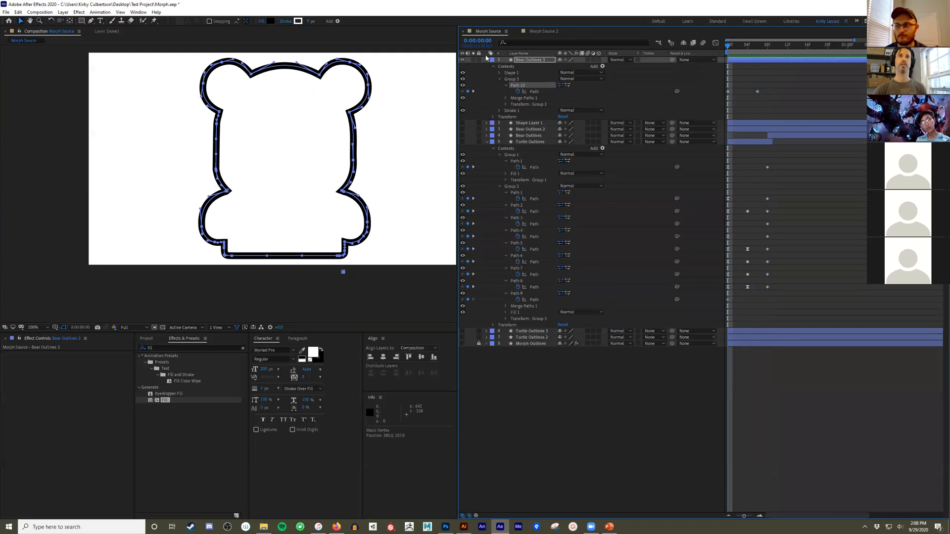
- Collapse the expanded layers and delete the Bear Outlines 3 layer
click(486, 59)
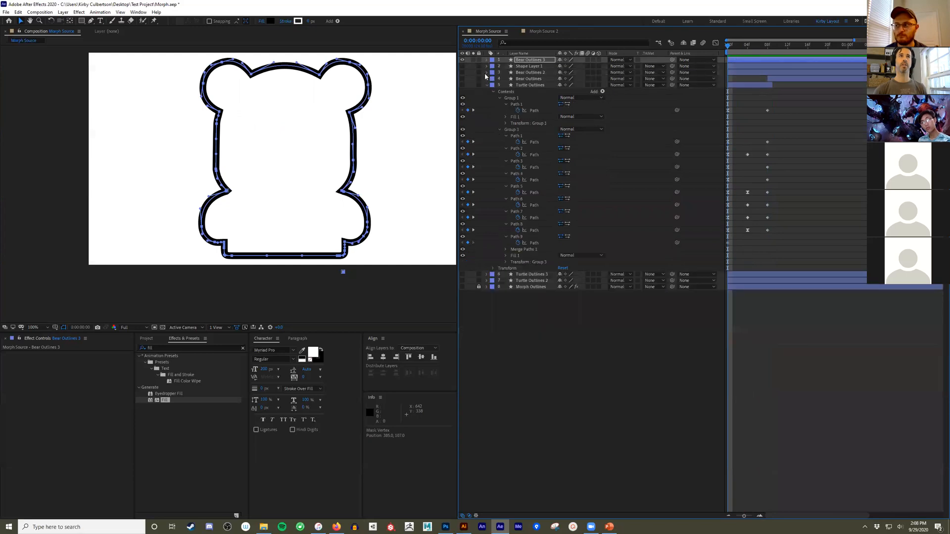
click(485, 85)
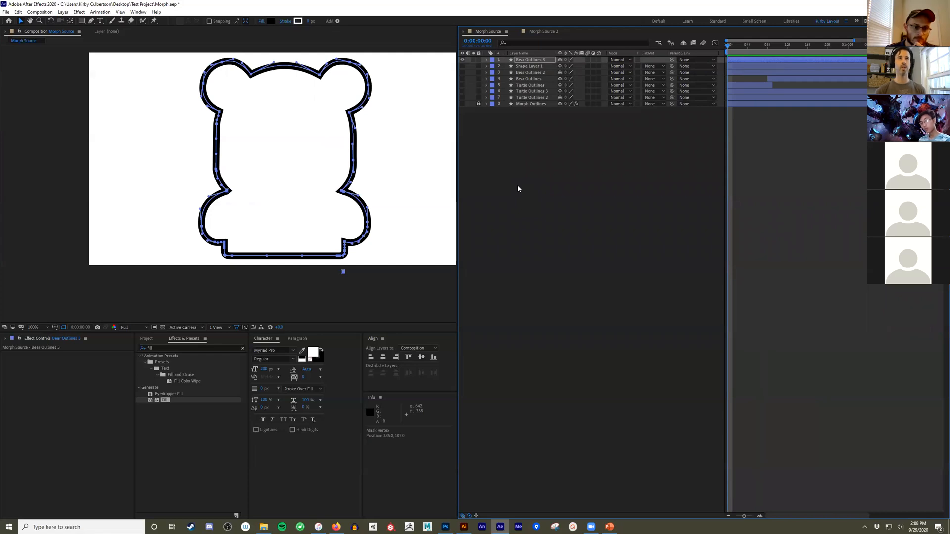
click(536, 60)
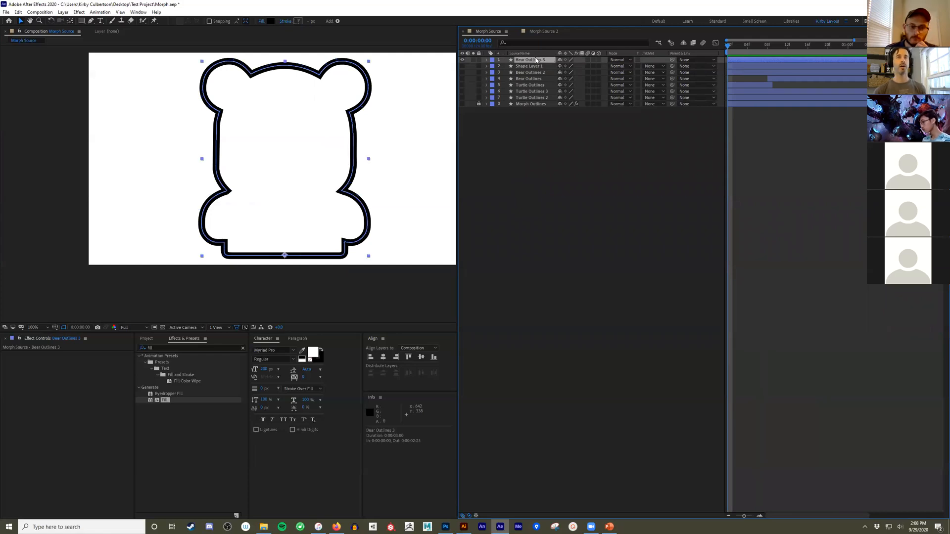
key(Delete)
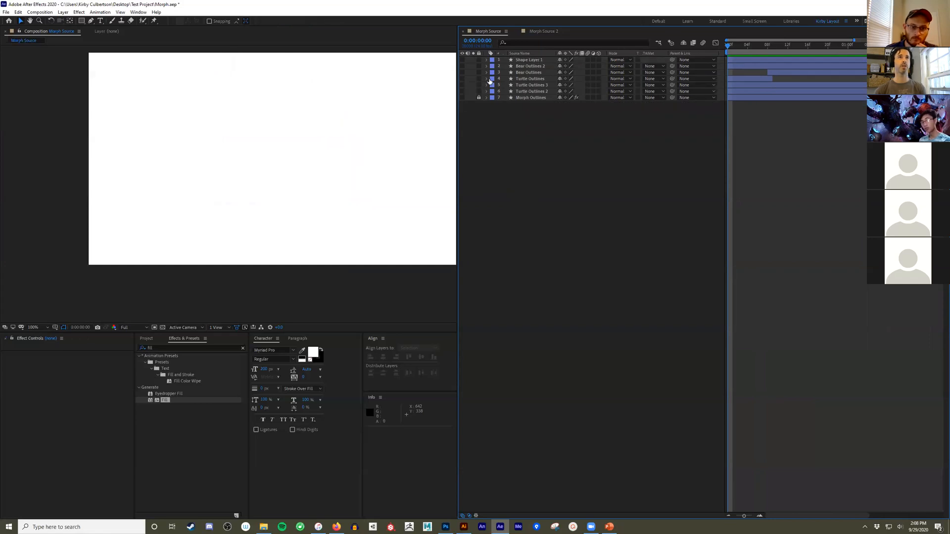
- Make the Turtle Outlines, Bear Outlines and yellow Morph Outlines layers visible in the composition
click(463, 79)
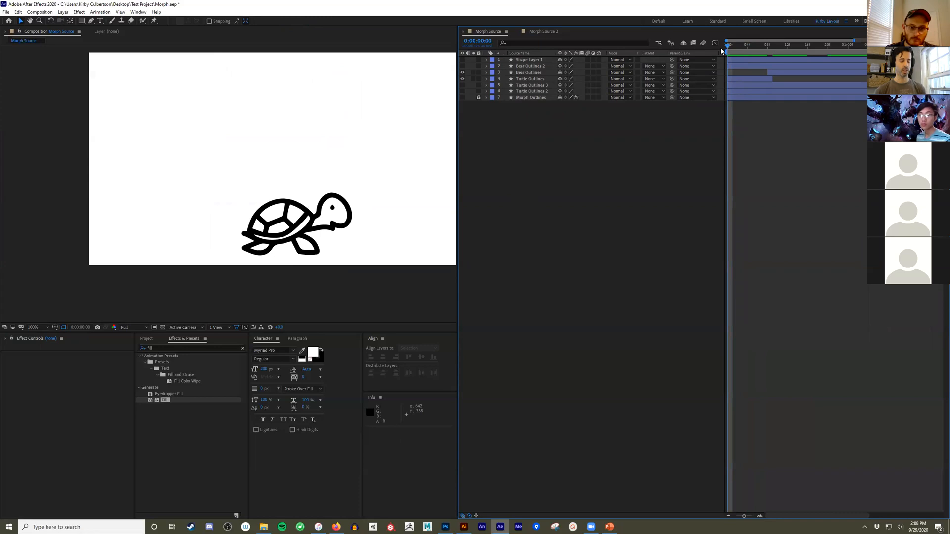
click(528, 79)
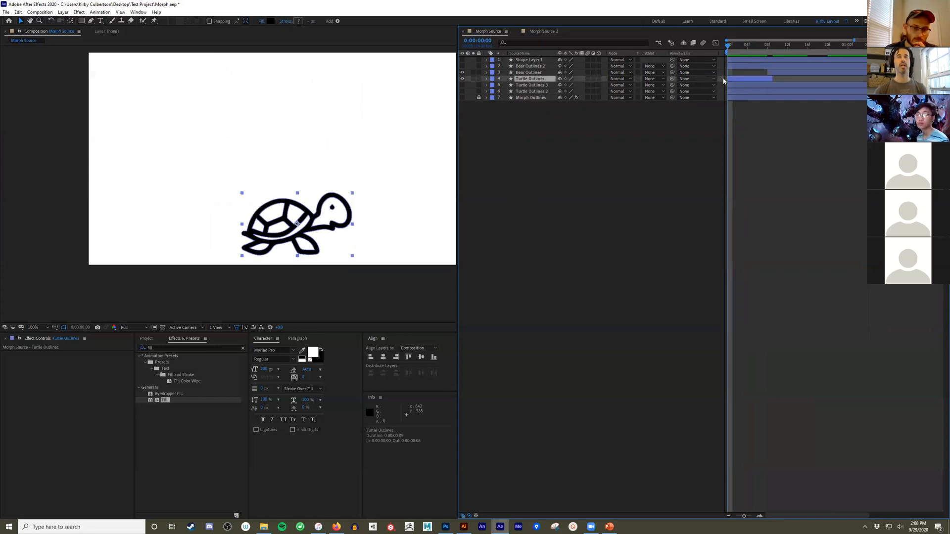
click(462, 92)
click(462, 91)
click(462, 85)
click(462, 85)
click(462, 97)
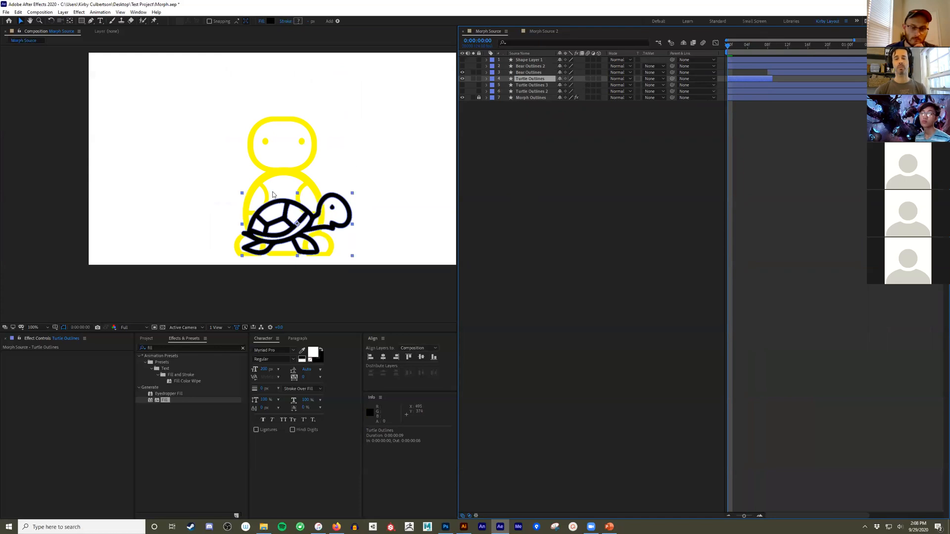
- Preview the turtle-to-bear morph over the yellow guide, scrub to frame 14, and restore the program window to a smaller size
key(space)
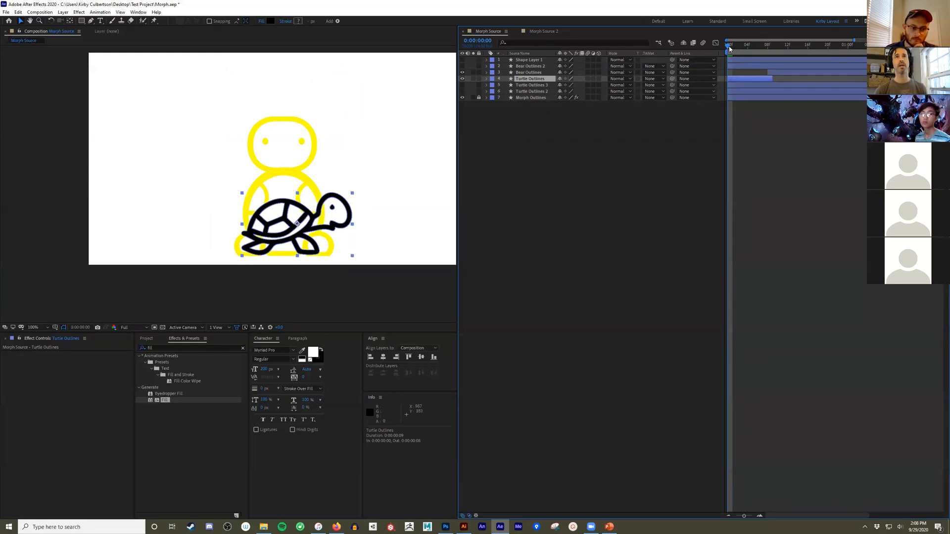
drag(767, 50, 802, 47)
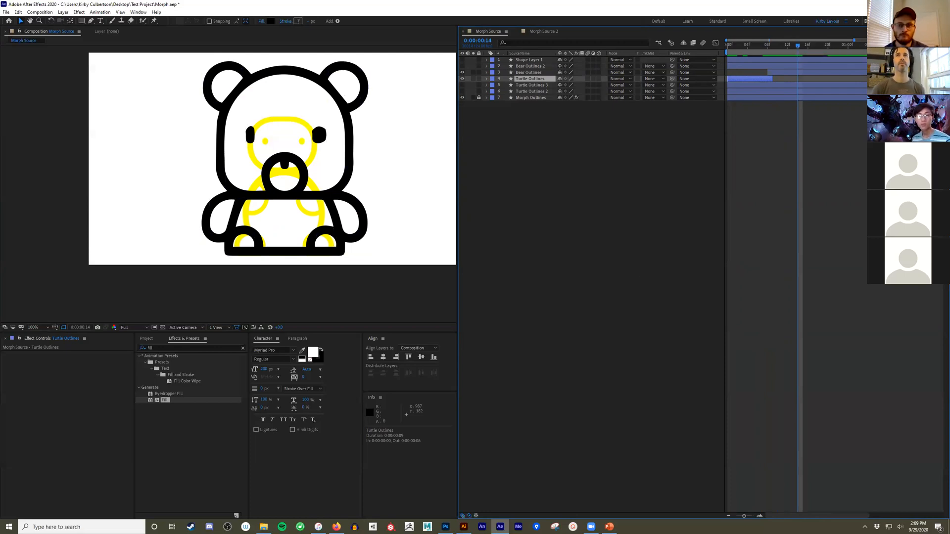
click(927, 4)
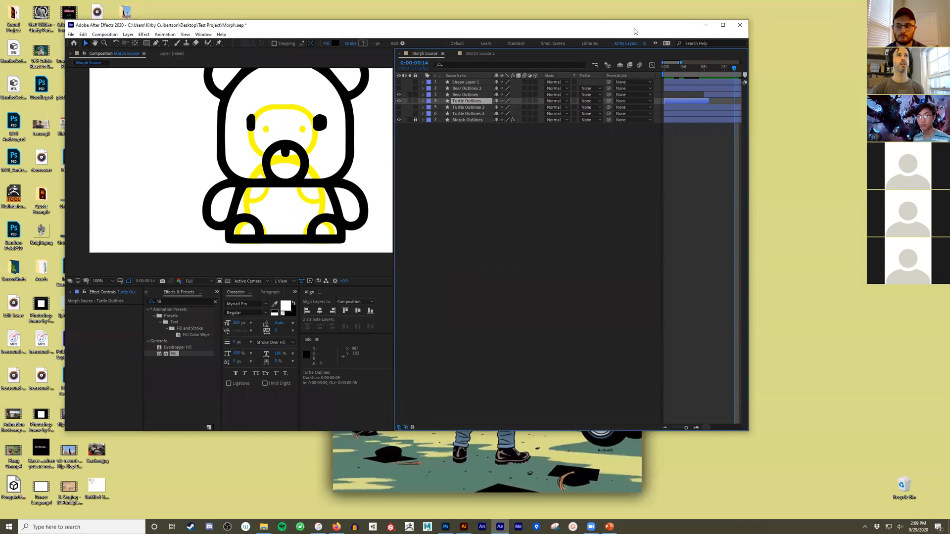
- Reposition and enlarge the program window, and widen the Effect Controls panel beside Effects & Presets
drag(635, 29, 666, 29)
drag(391, 142, 367, 149)
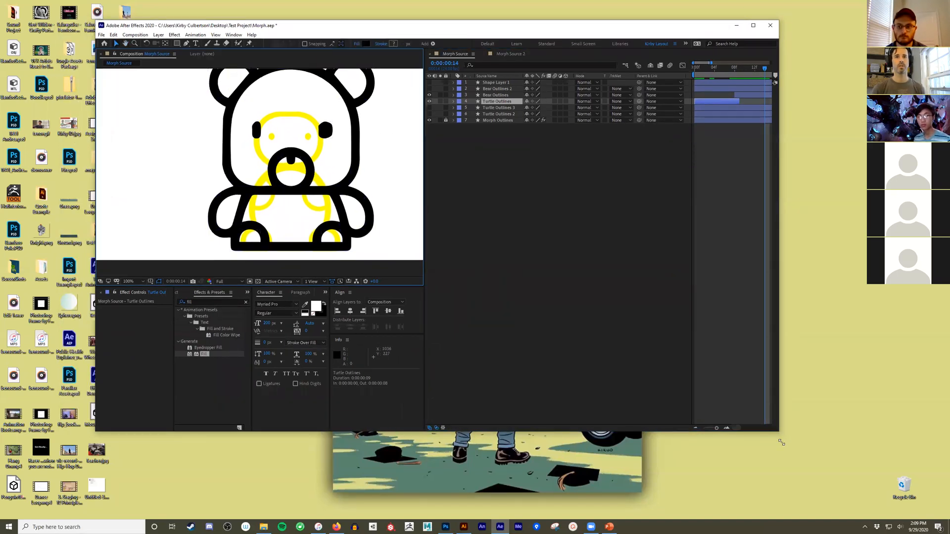
drag(781, 442, 873, 508)
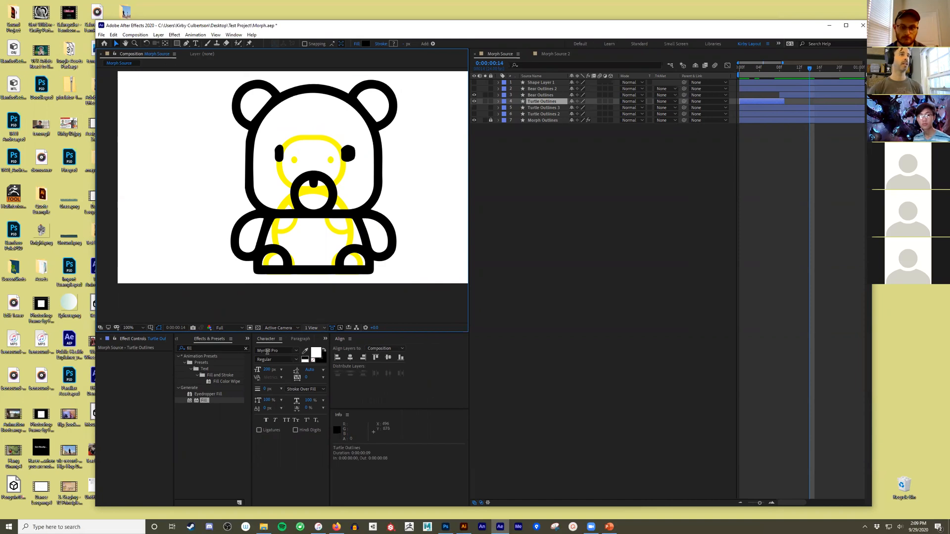
click(216, 408)
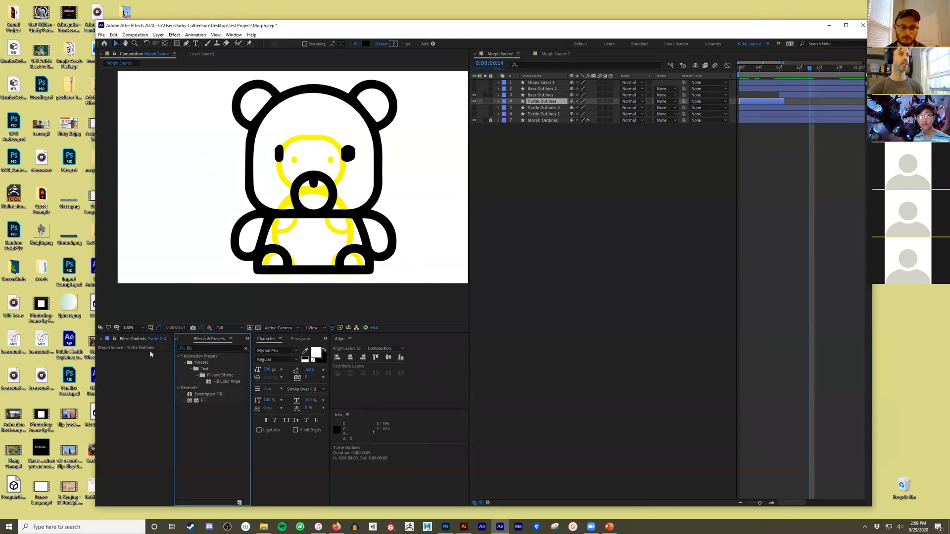
drag(329, 378, 199, 372)
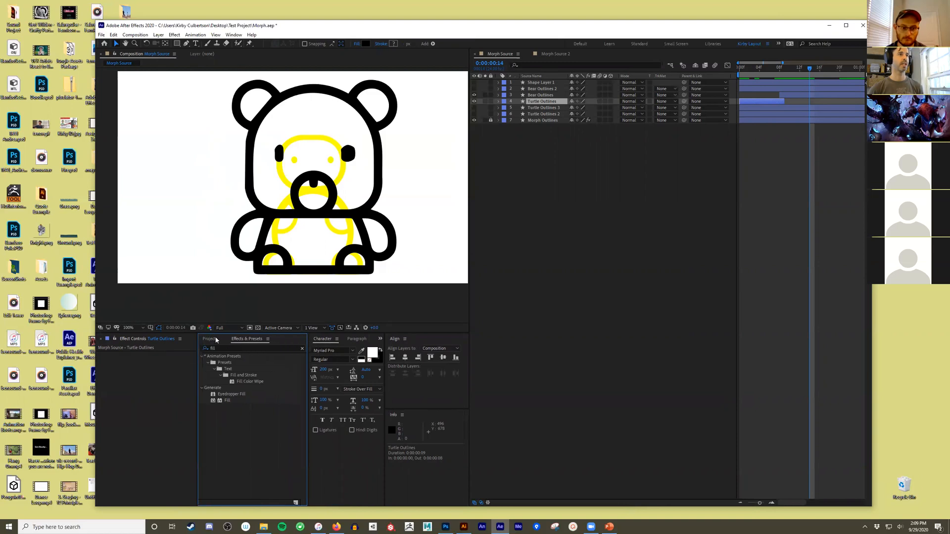
- Import Head1.ai from the Test Project folder into the project as a layered composition
click(210, 339)
click(242, 459)
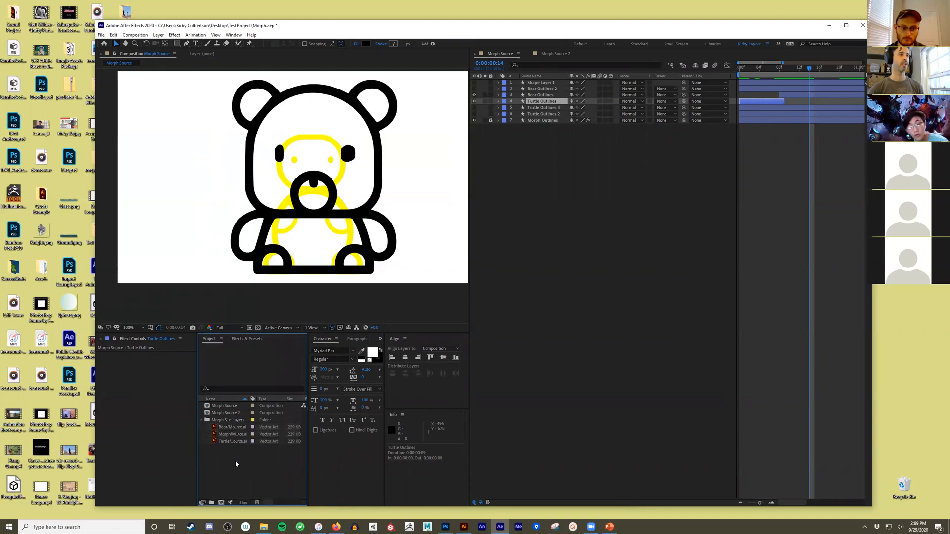
right_click(239, 460)
mouse_move(330, 501)
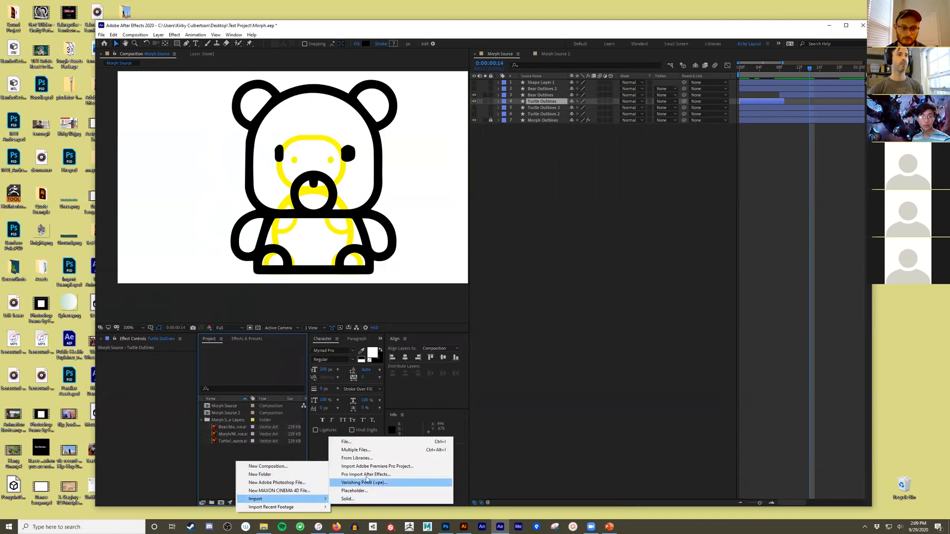
key(Return)
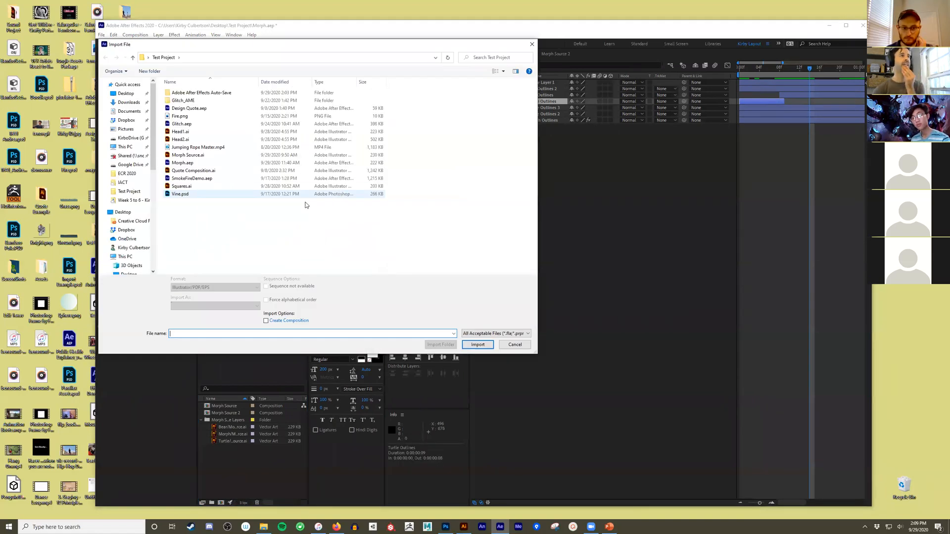
click(189, 132)
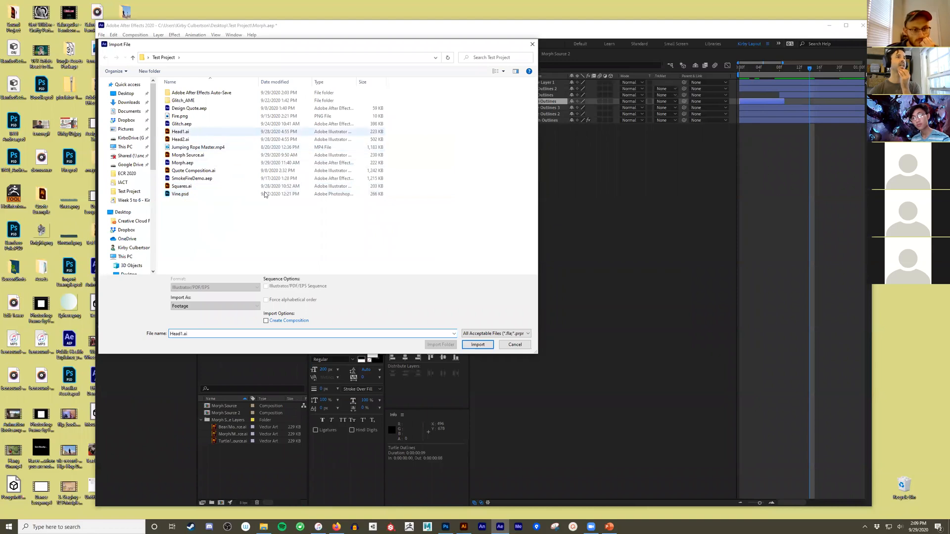
click(483, 348)
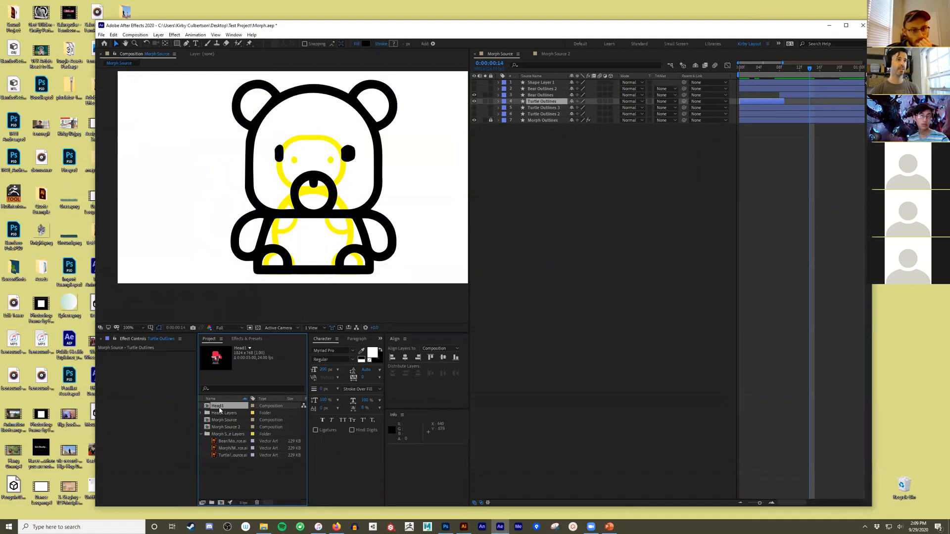
- Add the Head1 composition beneath the other layers in Morph Source and open it for editing
drag(220, 410, 518, 269)
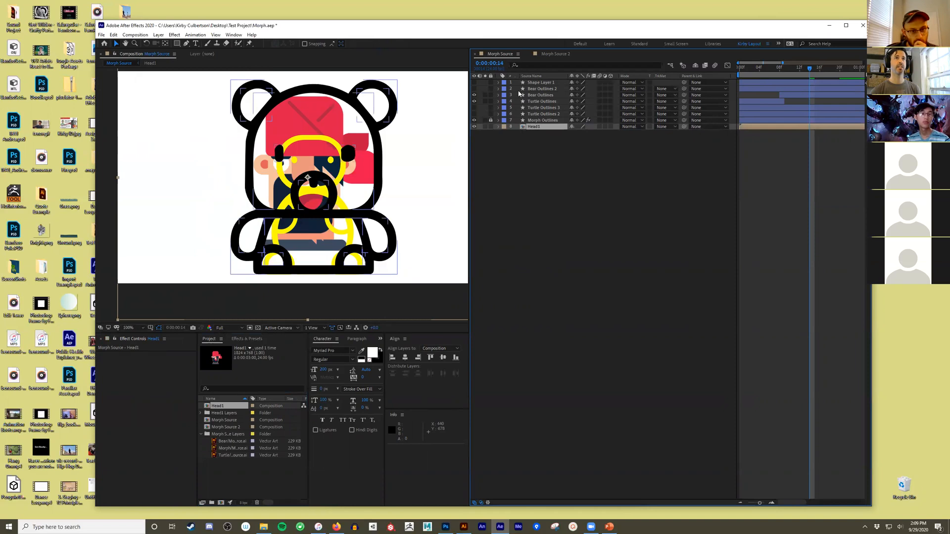
click(533, 82)
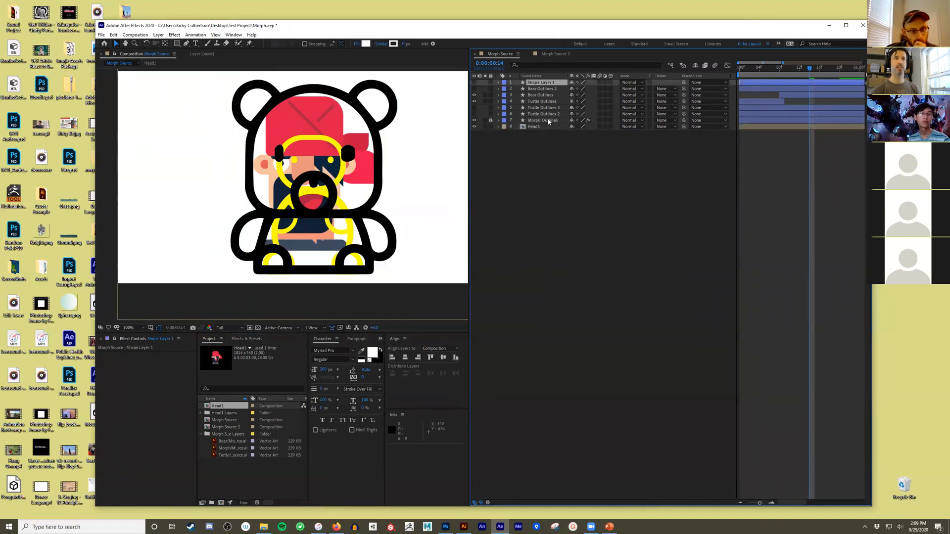
double_click(523, 127)
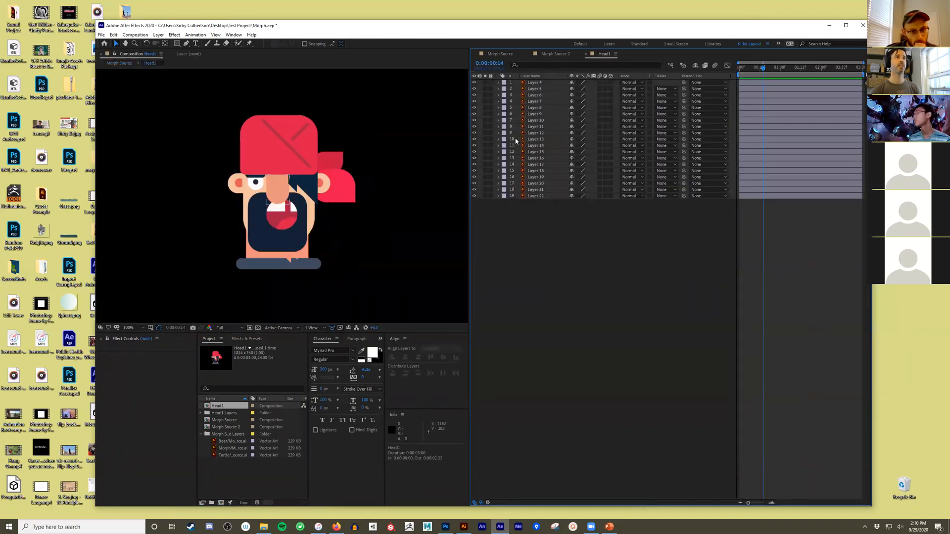
- Set the Head1 composition's background color to white
right_click(602, 55)
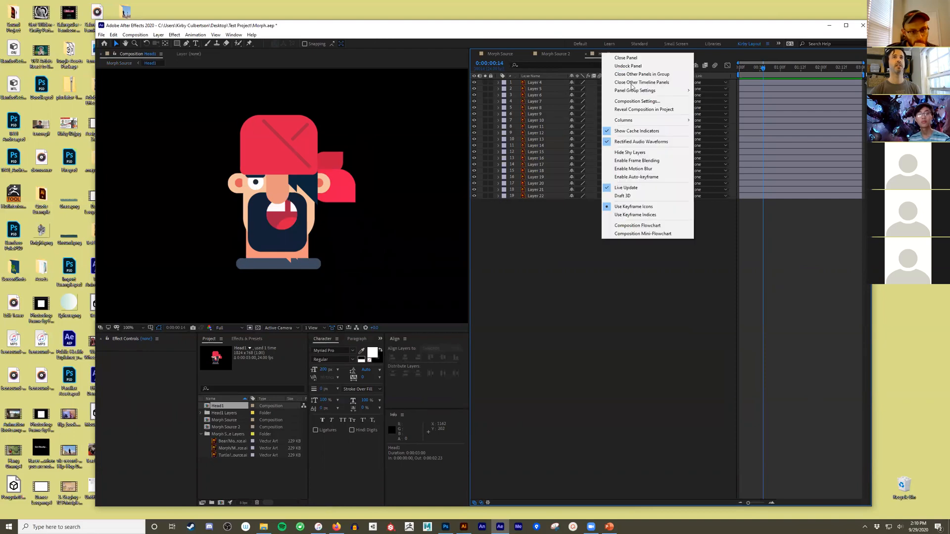
click(653, 101)
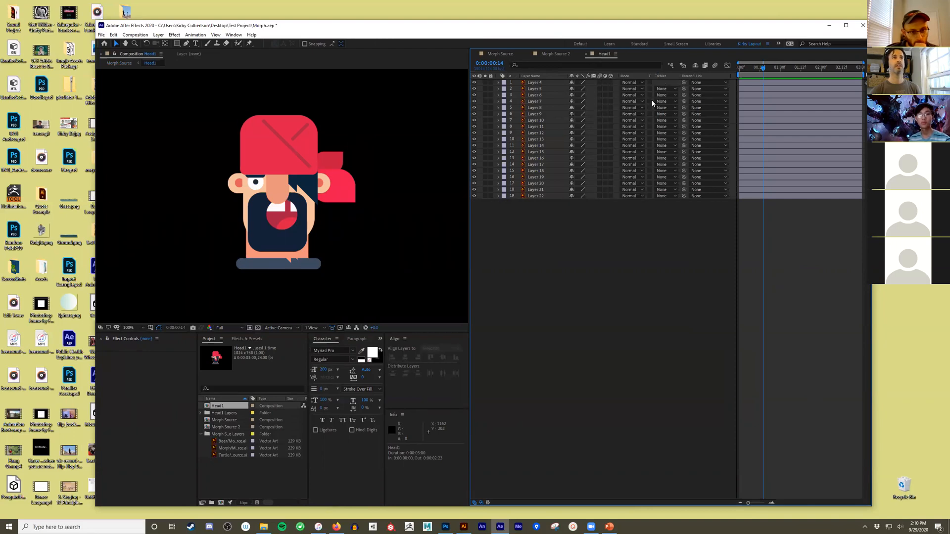
click(372, 200)
drag(67, 73, 9, 18)
click(162, 22)
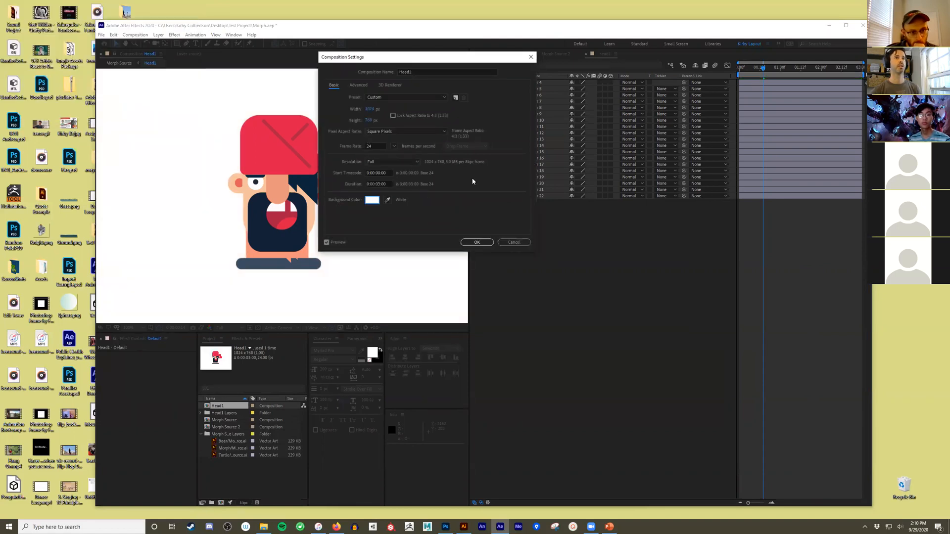
click(479, 241)
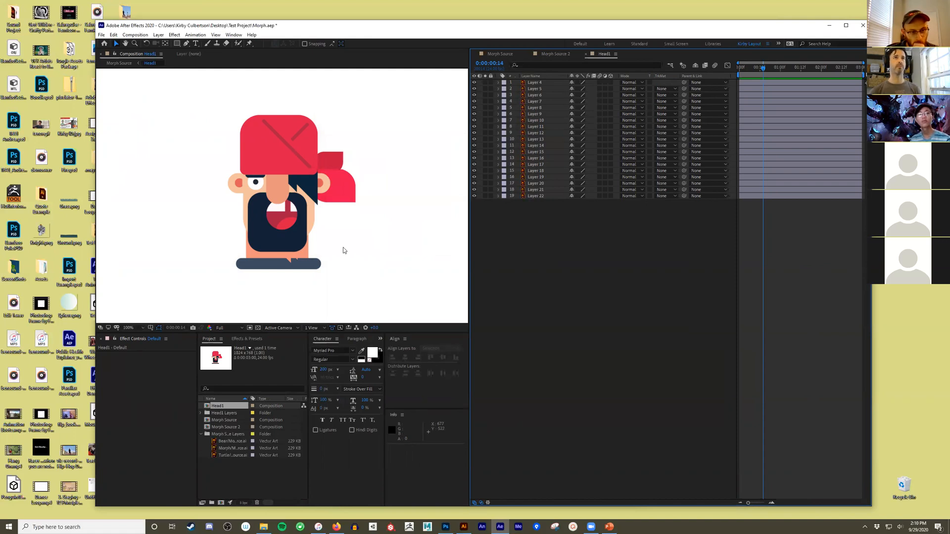
- Try moving the beard layer away from the face and undo each move
scroll(301, 168, up, 1)
scroll(300, 167, down, 1)
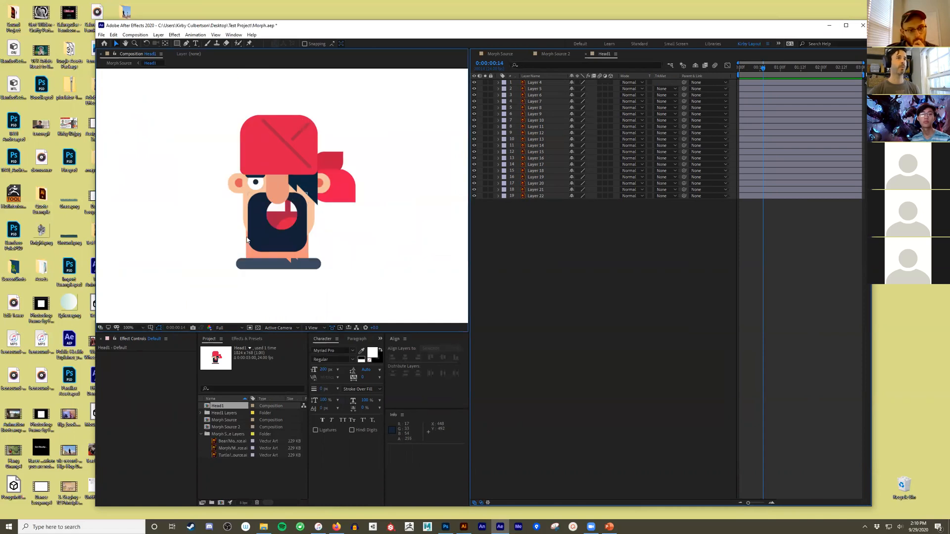
drag(258, 239, 203, 237)
key(ctrl+z)
drag(271, 221, 209, 238)
key(ctrl+z)
scroll(271, 224, up, 2)
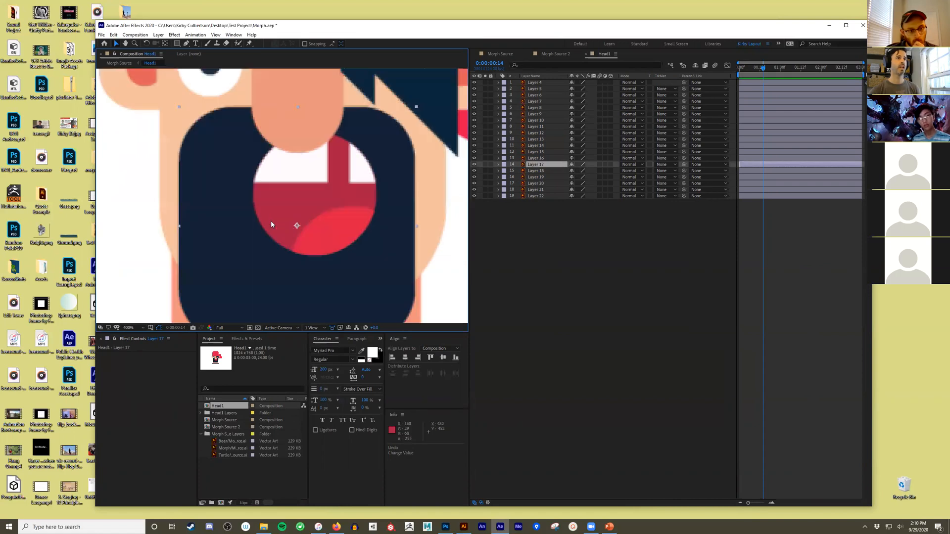
scroll(302, 219, down, 2)
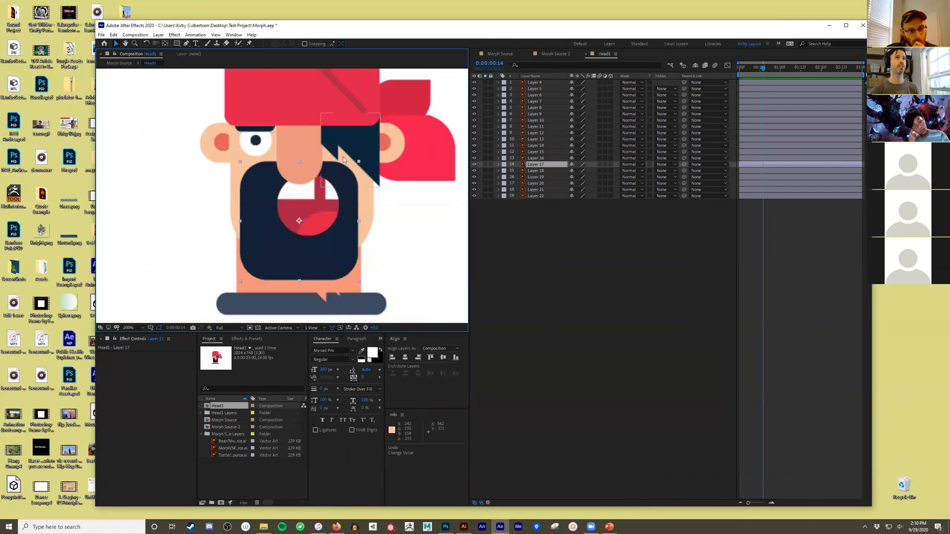
- Try moving the nose, the eye white and the inner ear off the face, undoing each move
click(267, 170)
mouse_move(204, 191)
mouse_down()
mouse_move(182, 197)
mouse_move(207, 193)
mouse_up()
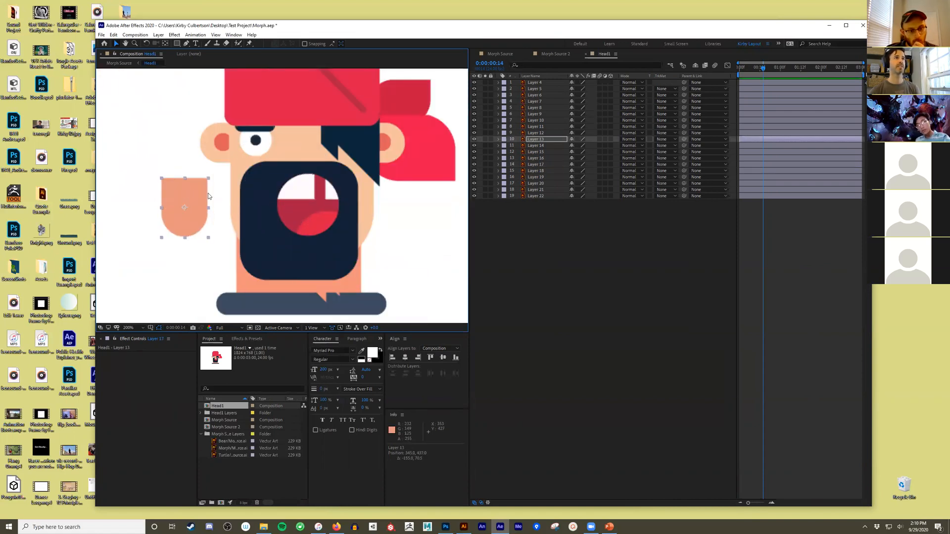
key(ctrl+z)
click(265, 151)
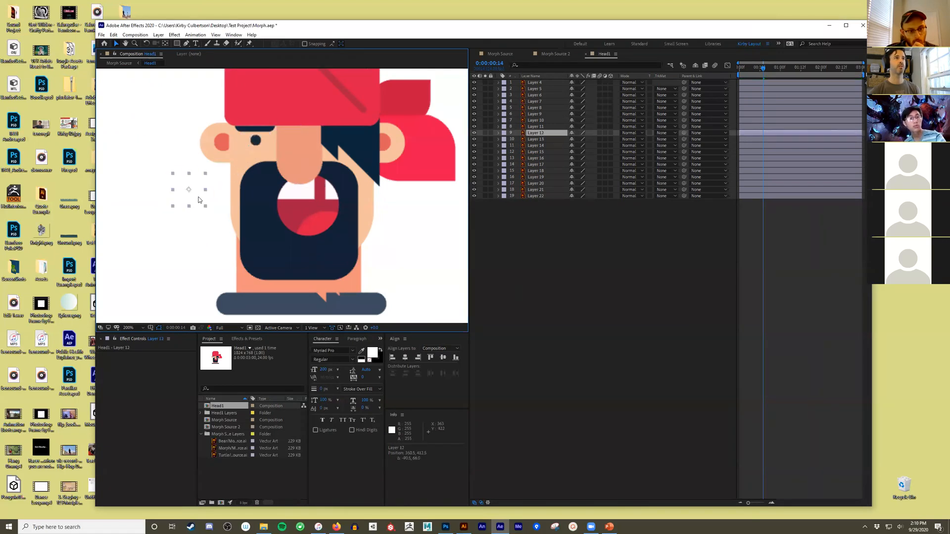
drag(221, 143, 194, 126)
key(ctrl+z)
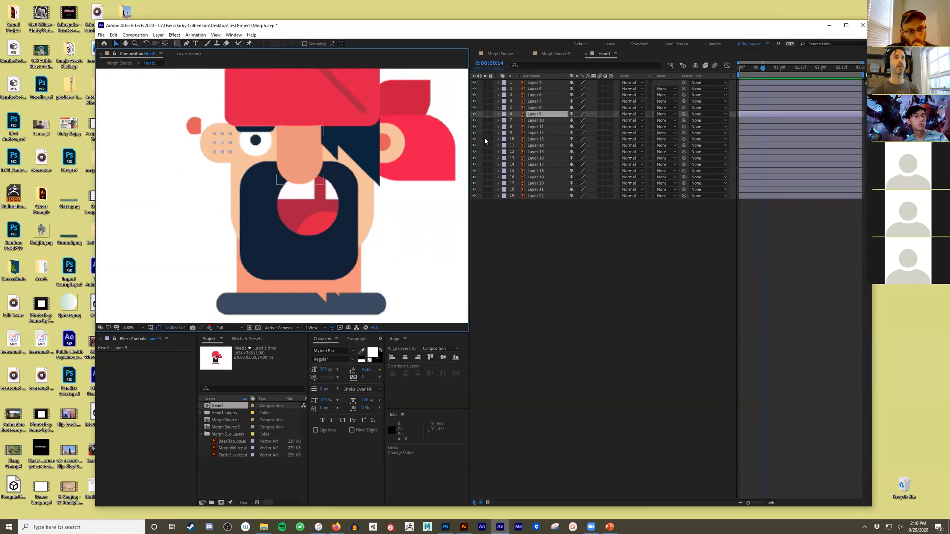
- Select and deselect all the head layers, then try moving the upper bandana tail and undo it
click(535, 82)
key(ctrl+a)
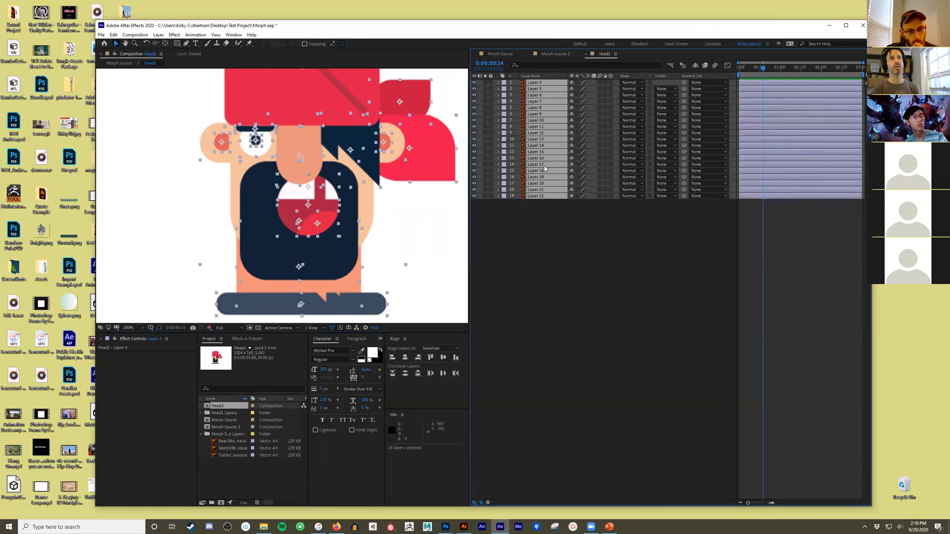
click(544, 209)
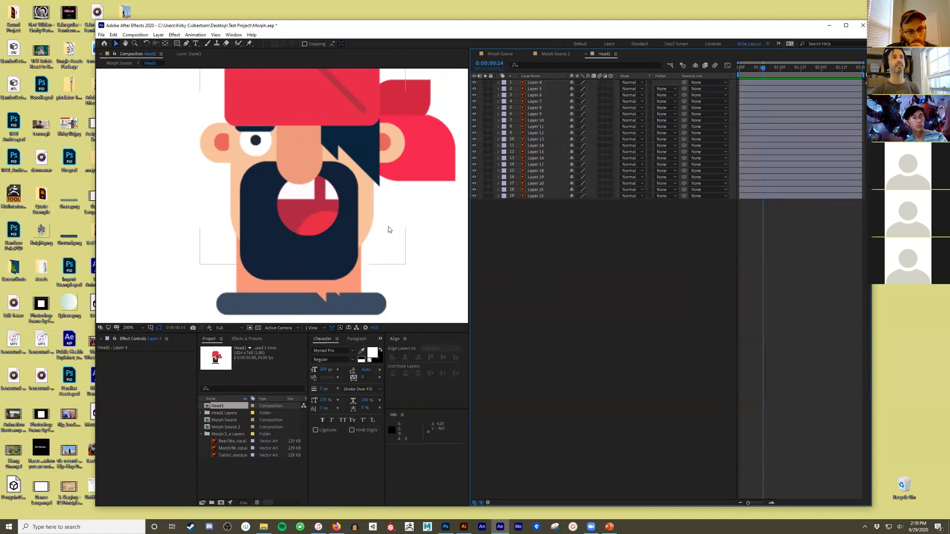
scroll(388, 227, down, 2)
drag(409, 157, 428, 144)
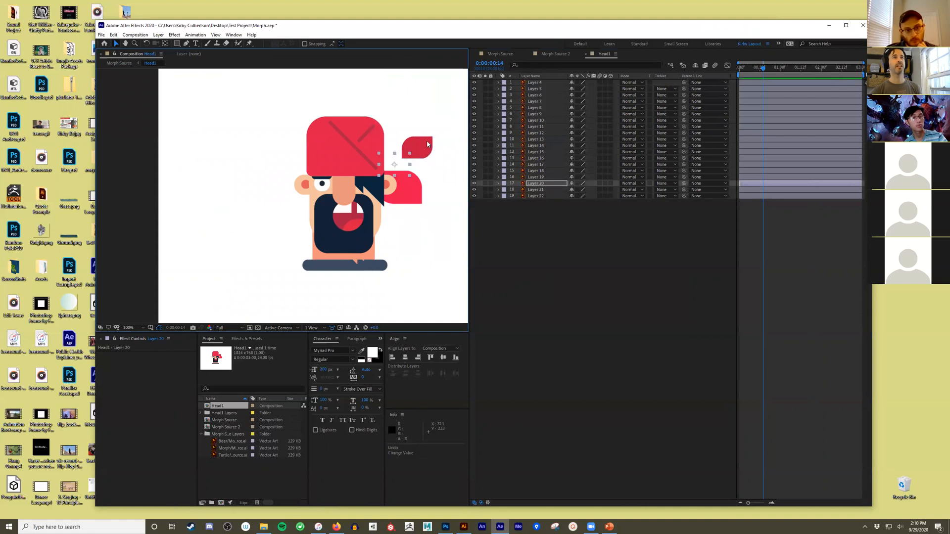
key(ctrl+z)
- Create shape layers from all the Head1 vector layers, Layer 4 through Layer 22
click(535, 82)
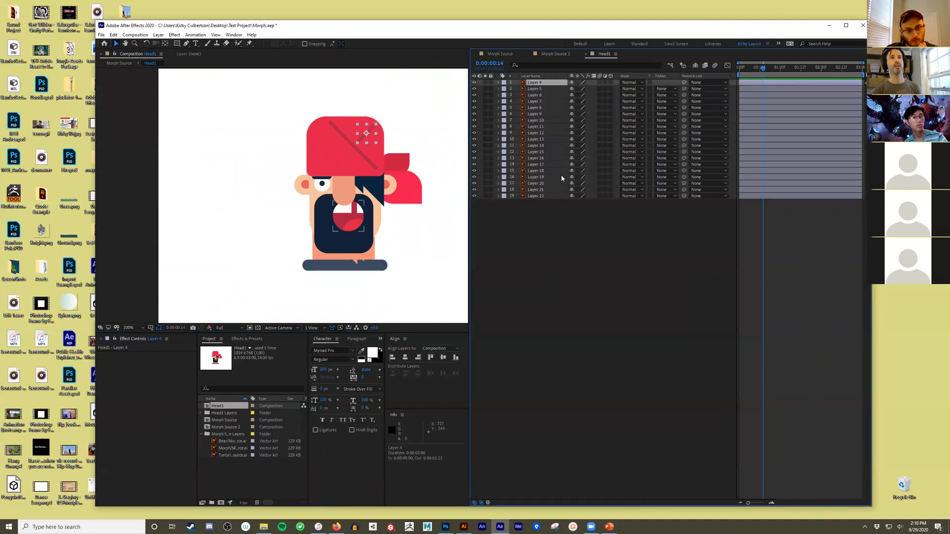
shift+click(548, 196)
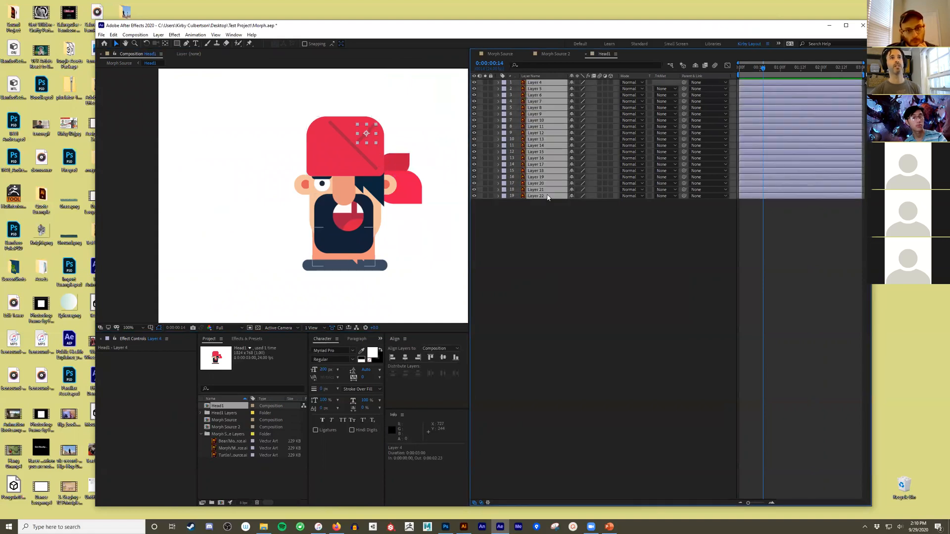
right_click(541, 143)
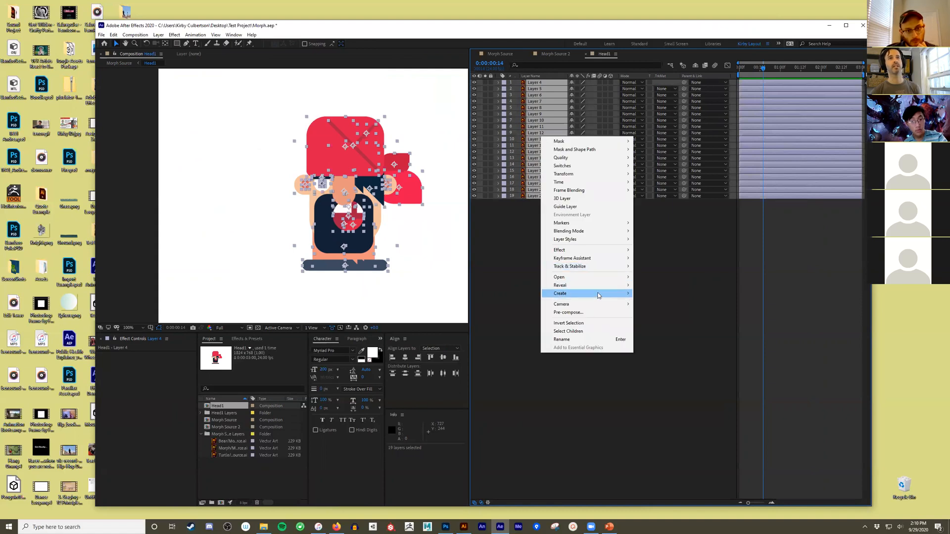
mouse_move(598, 296)
click(667, 320)
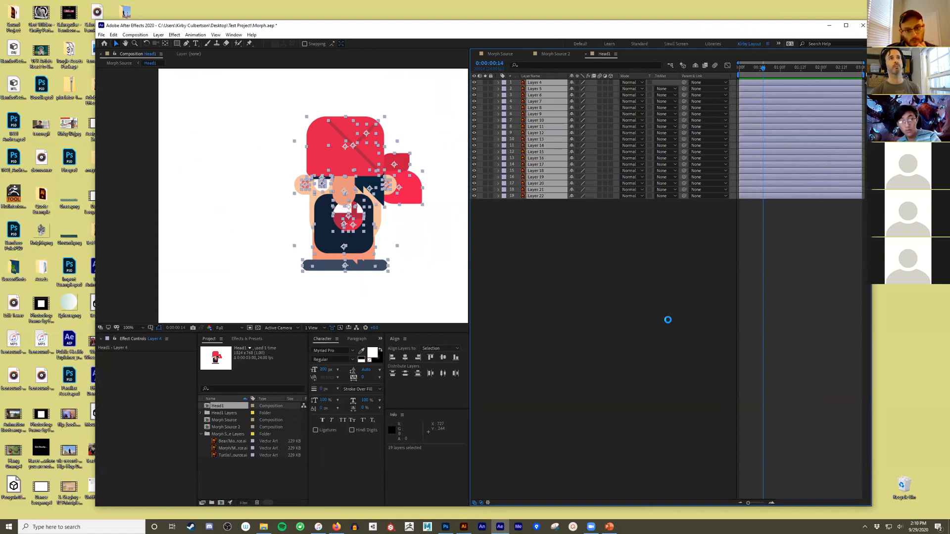
drag(543, 140, 543, 90)
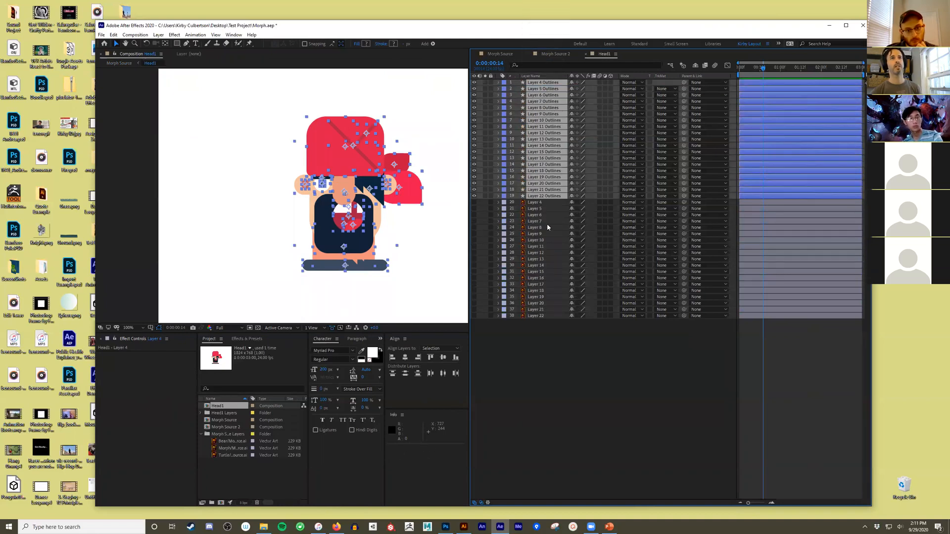
- Delete the original vector layers, Layer 4 through Layer 22, and select the Layer 22 Outlines shape layer
click(543, 202)
shift+click(551, 315)
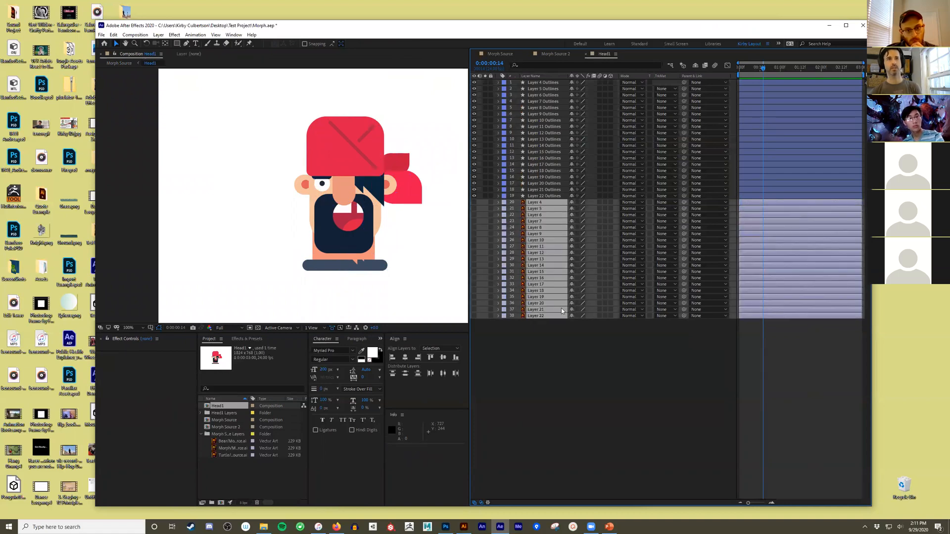
key(Delete)
click(548, 197)
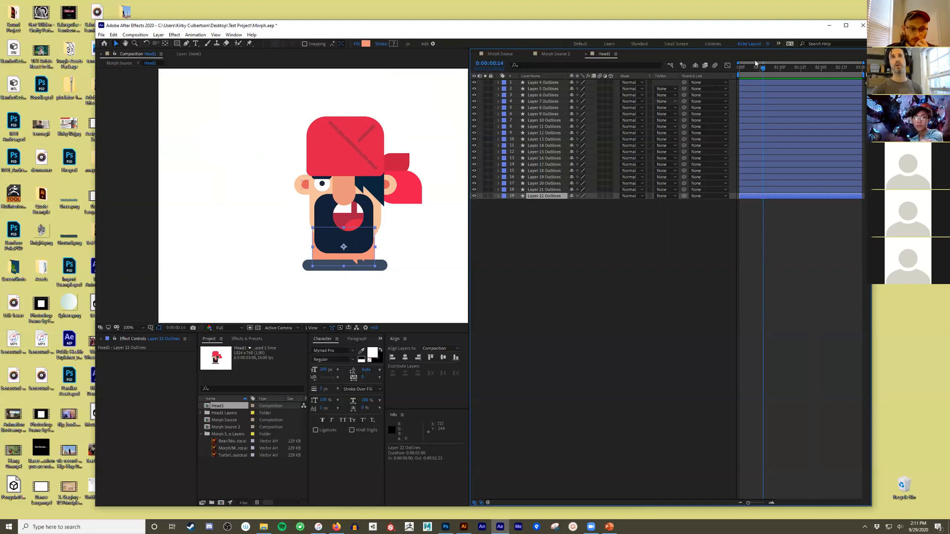
- Maximize the After Effects window, show the desktop, and switch to Illustrator with the Morph Source.ai artwork
click(846, 24)
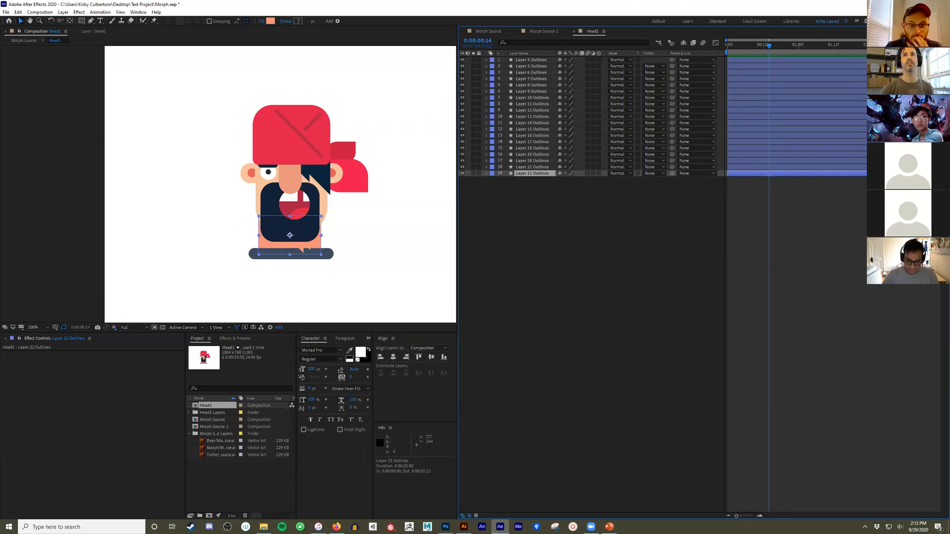
key(super+d)
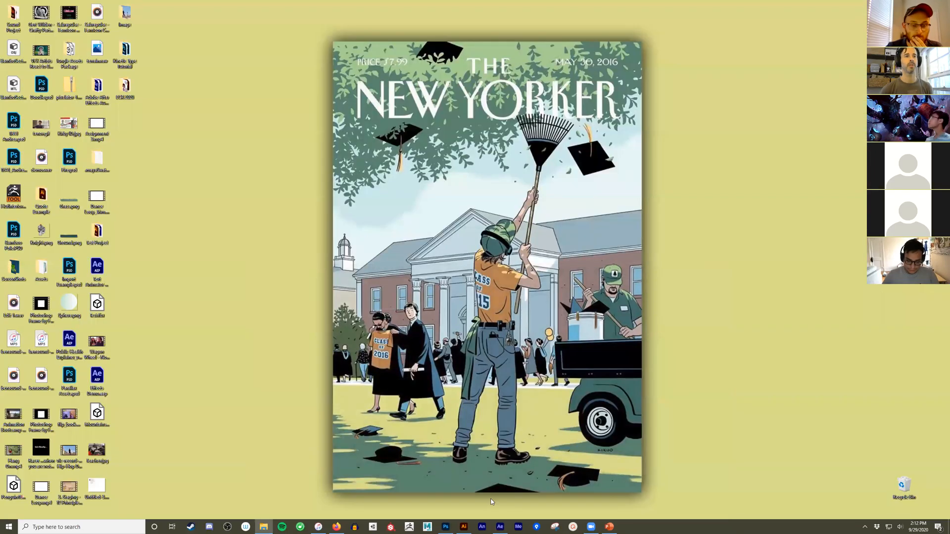
click(463, 526)
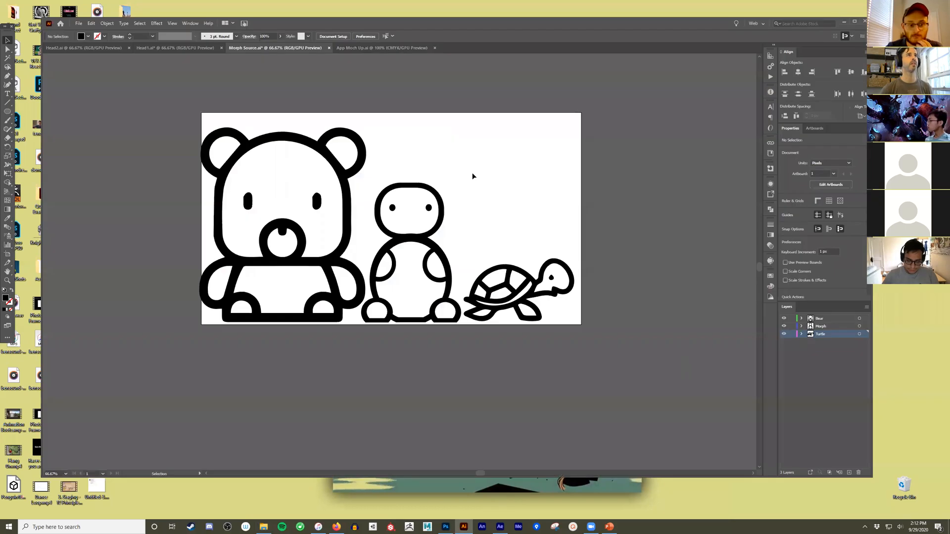
- Maximize the document window, add a new layer, and place it above the Bear layer
click(854, 21)
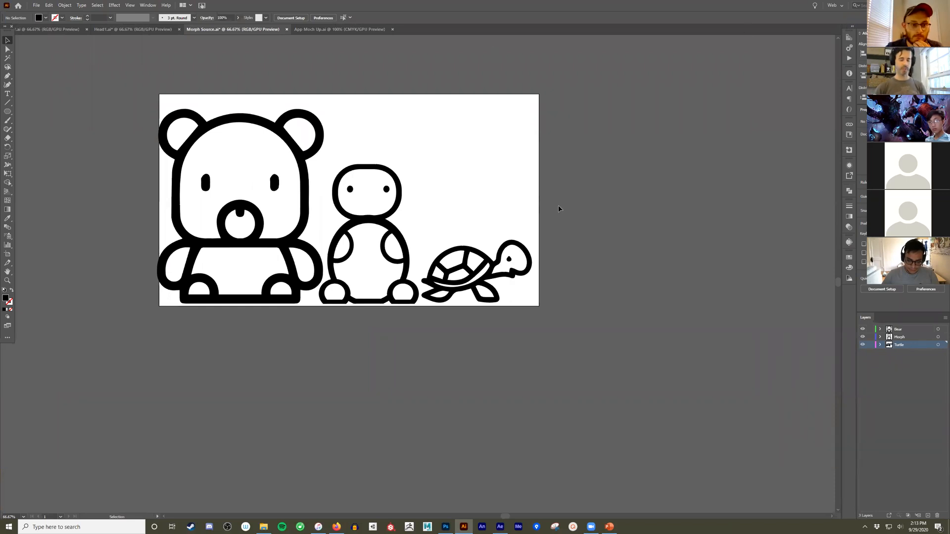
drag(567, 177, 636, 239)
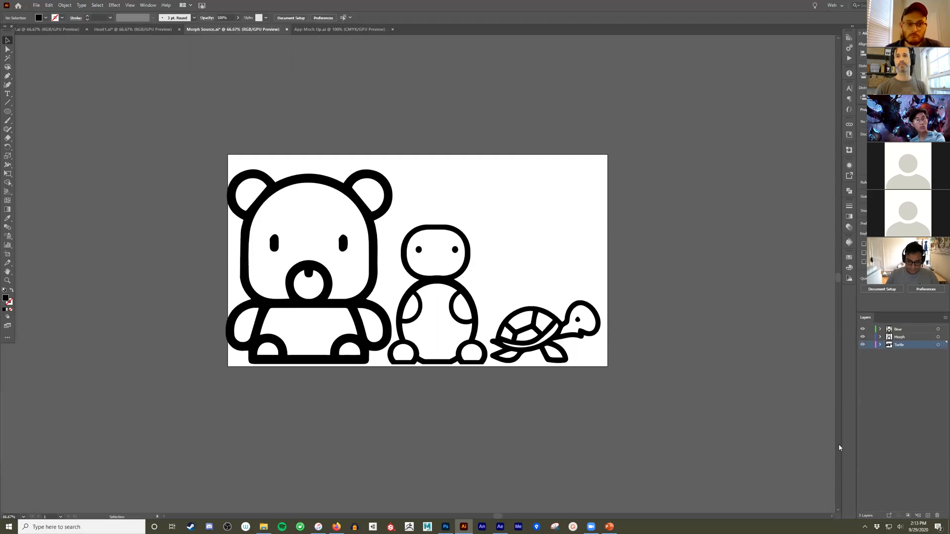
click(928, 516)
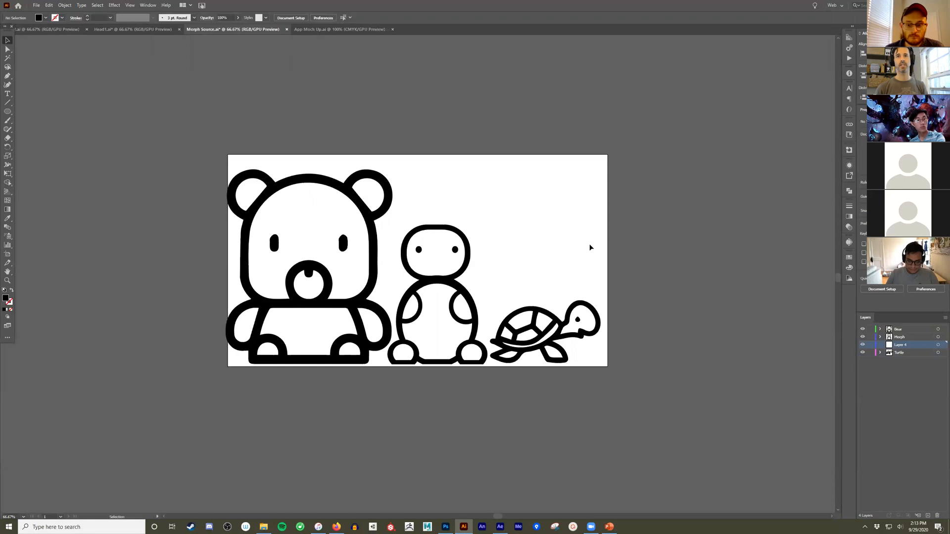
drag(913, 347, 910, 326)
- Delete all the artwork and remove the empty Bear, Morph and Turtle layers, keeping only Layer 4
key(ctrl+a)
key(Delete)
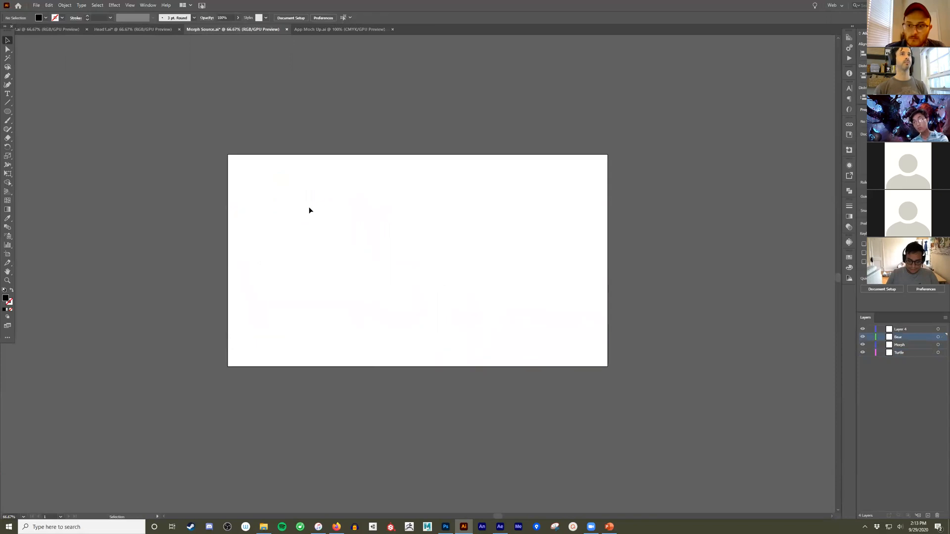
click(928, 354)
shift+click(912, 339)
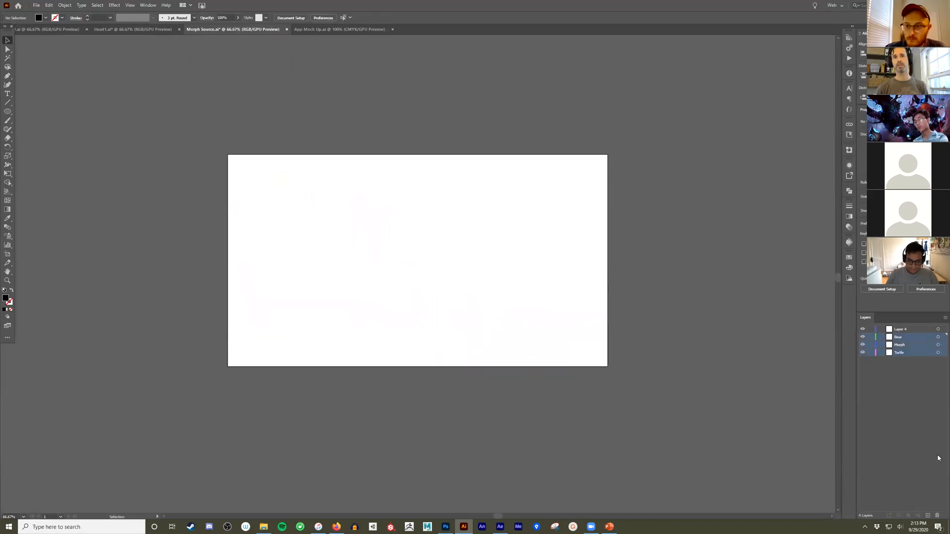
click(937, 514)
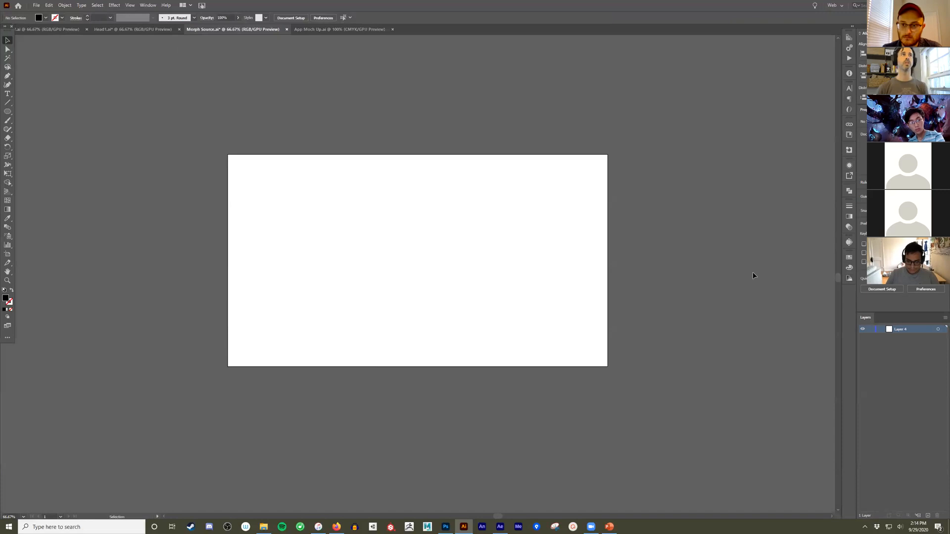
- Check where the Layers panel is listed, then add an extra layer above Layer 4 and delete it
click(147, 5)
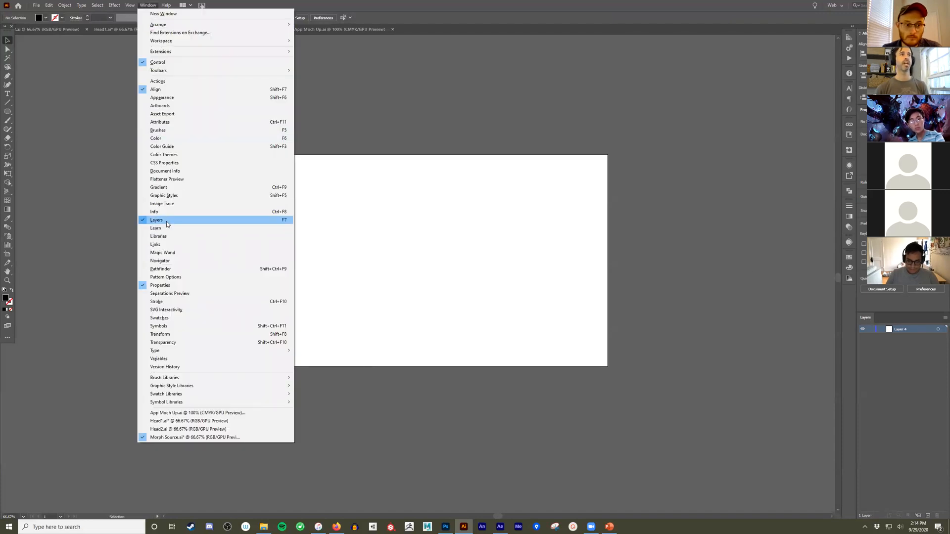
click(880, 361)
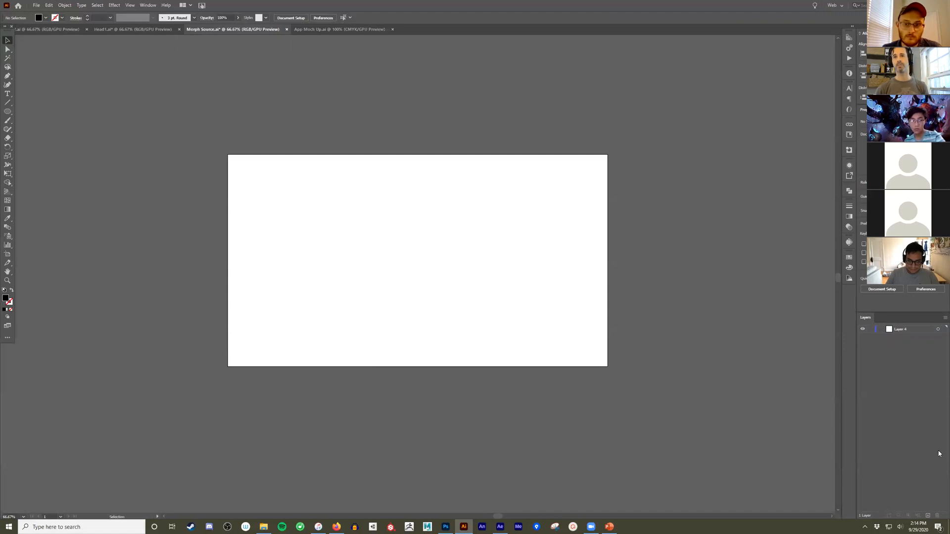
click(928, 516)
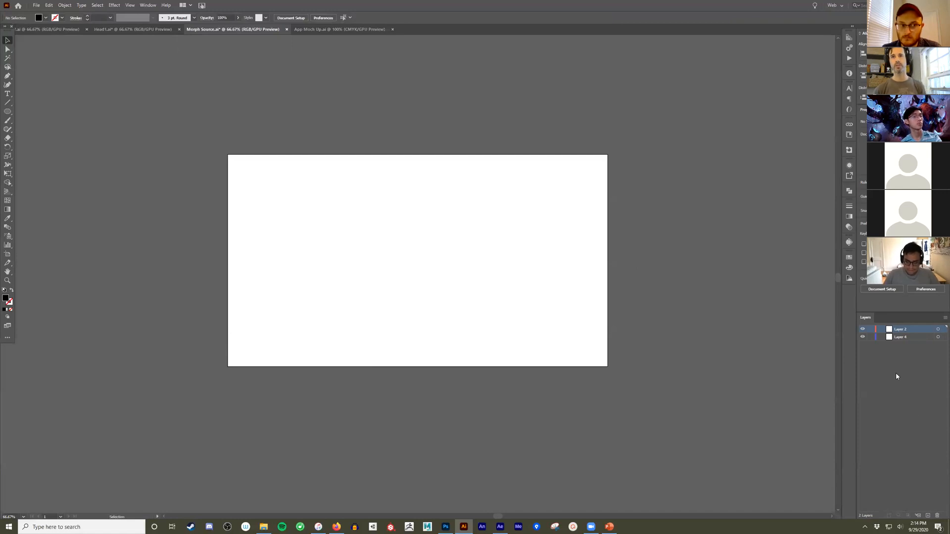
click(937, 515)
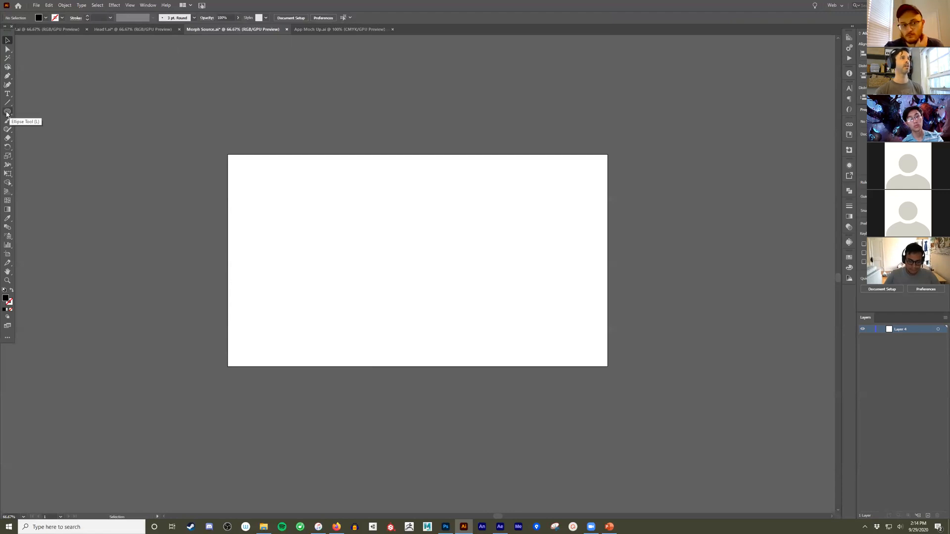
- Draw a black rectangle about 382 by 262 px in the upper-left part of the artboard
drag(7, 114, 23, 109)
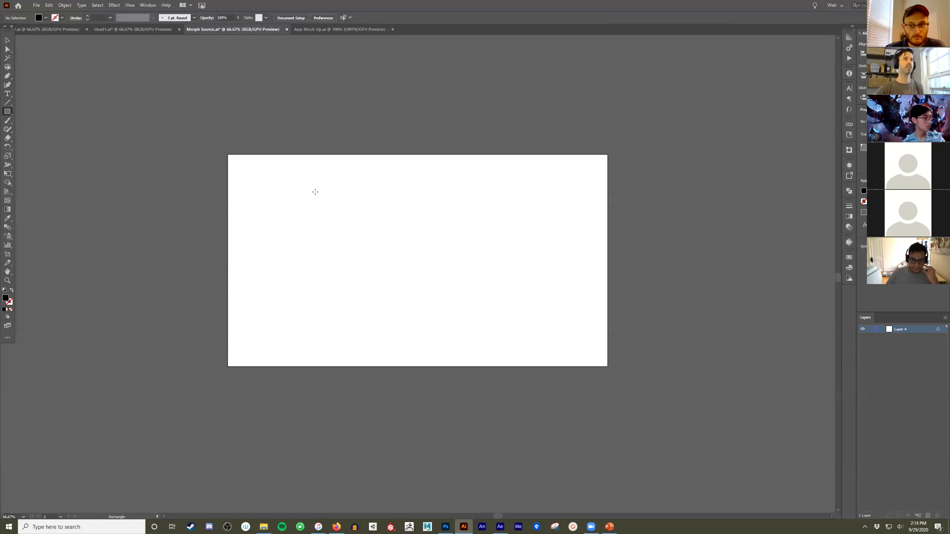
drag(286, 180, 428, 277)
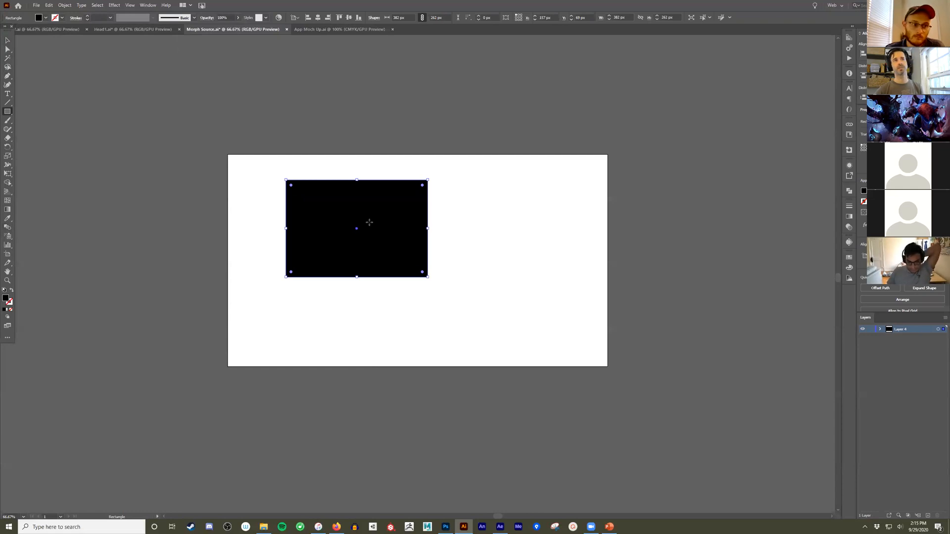
click(8, 41)
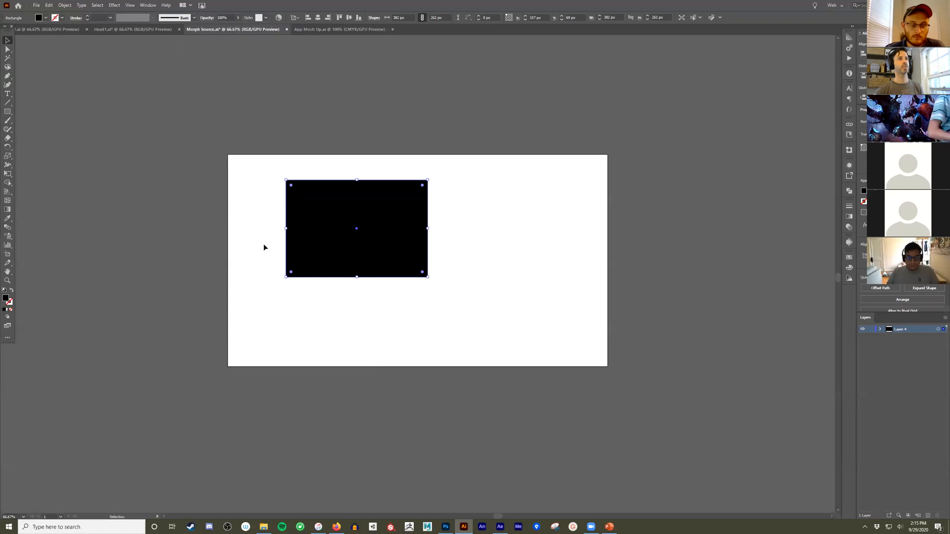
- Duplicate the rectangle beside the original, select the rectangles individually and together, and delete the copy
drag(344, 241, 454, 231)
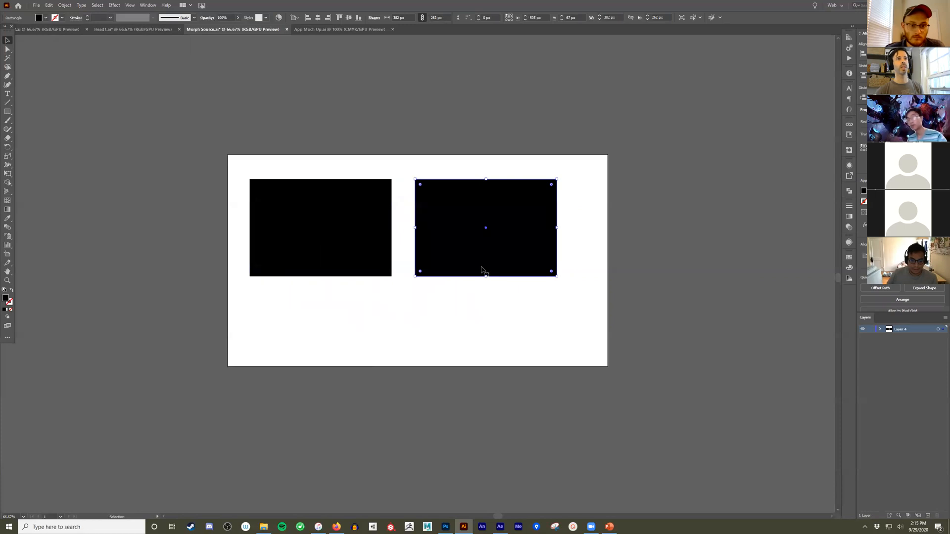
click(372, 240)
click(448, 240)
click(356, 233)
click(455, 233)
key(ctrl+a)
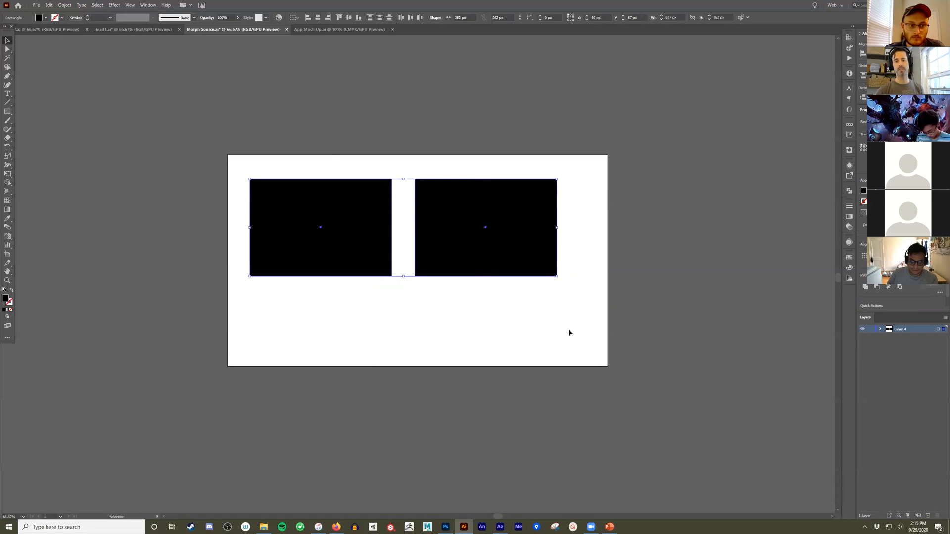
click(341, 147)
click(466, 227)
key(Delete)
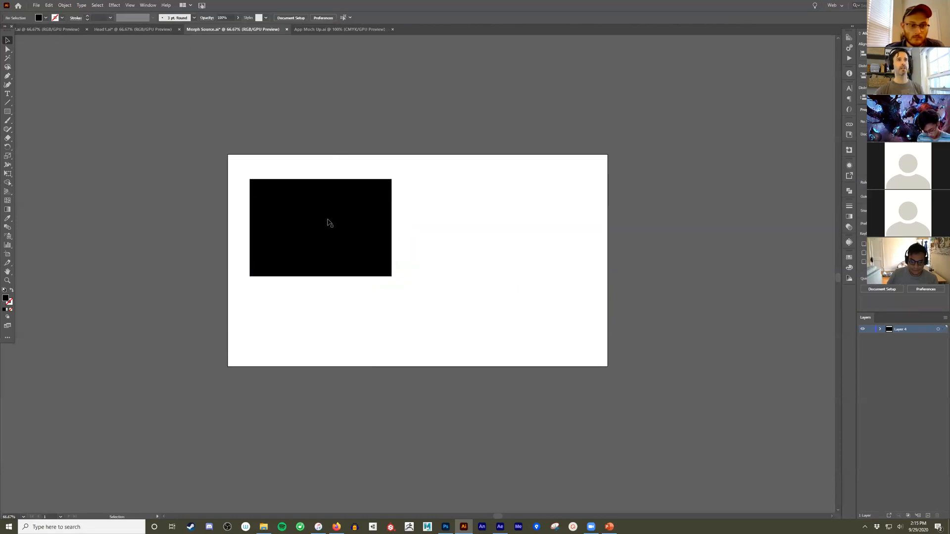
- Move the rectangle up slightly, drag out a duplicate beside it, shift both rectangles, and delete the duplicate
drag(333, 209, 331, 197)
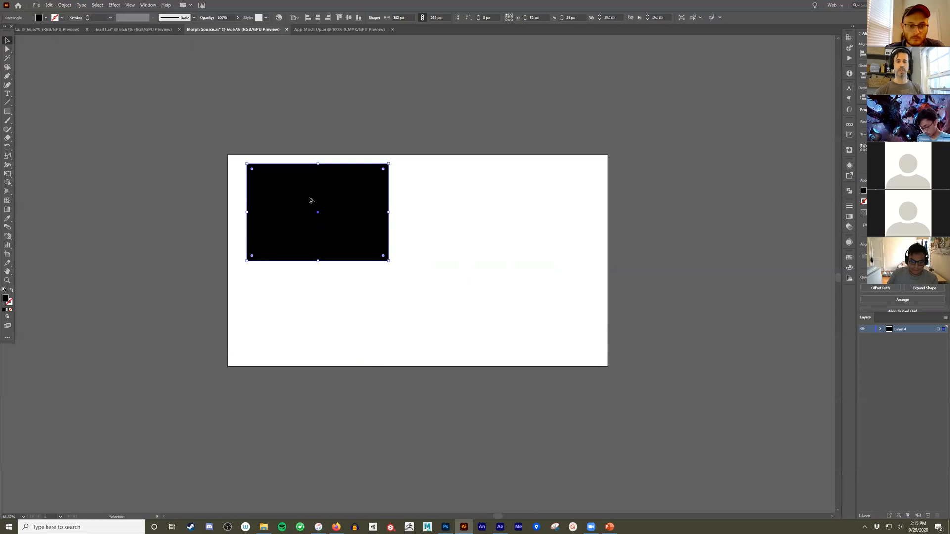
alt+drag(314, 202, 492, 210)
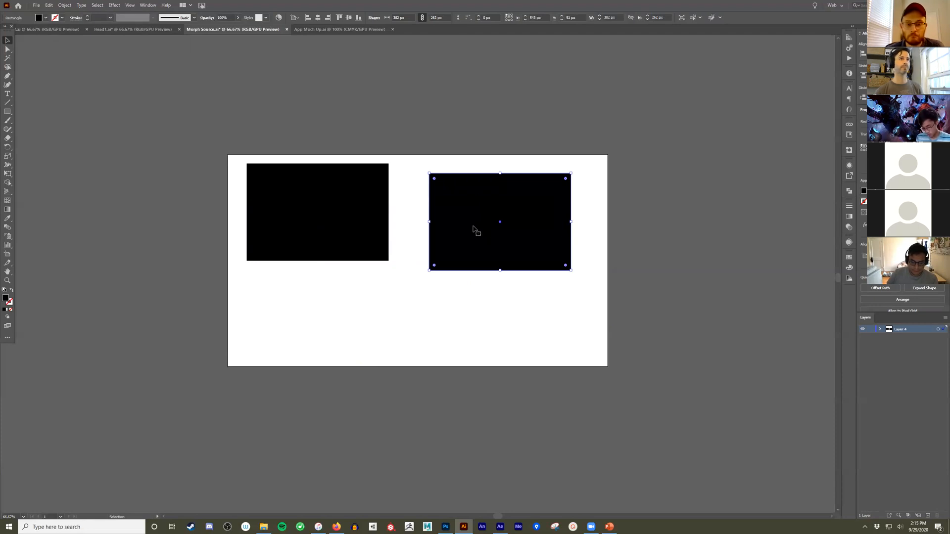
drag(342, 199, 326, 219)
drag(445, 214, 416, 220)
click(458, 158)
click(454, 212)
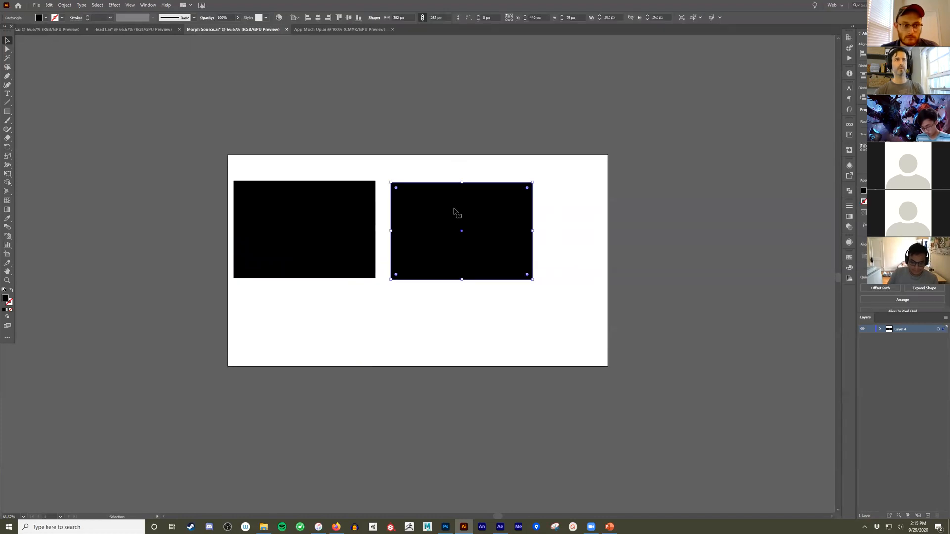
key(Delete)
- Reposition the remaining rectangle at about X 101 px, Y 65 px, using the Selection and Direct Selection tools
drag(295, 211, 317, 202)
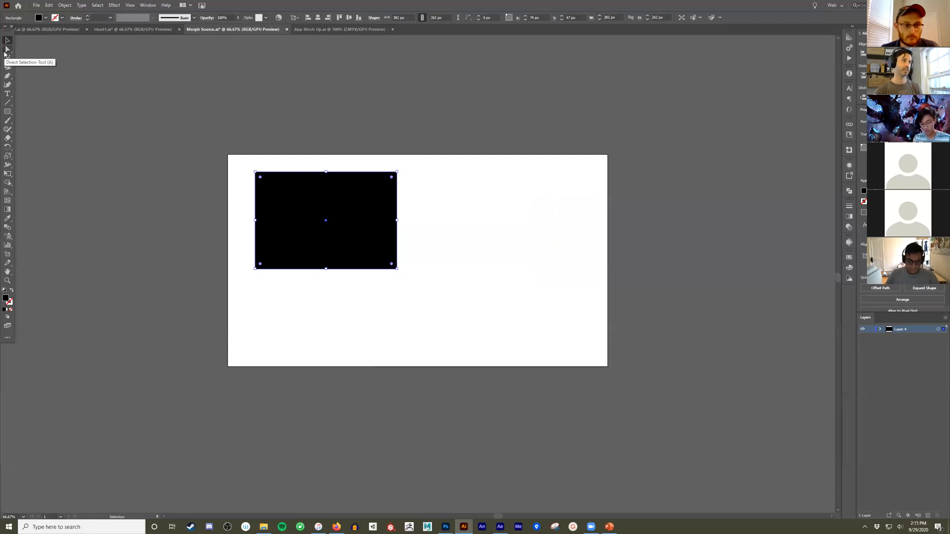
click(6, 50)
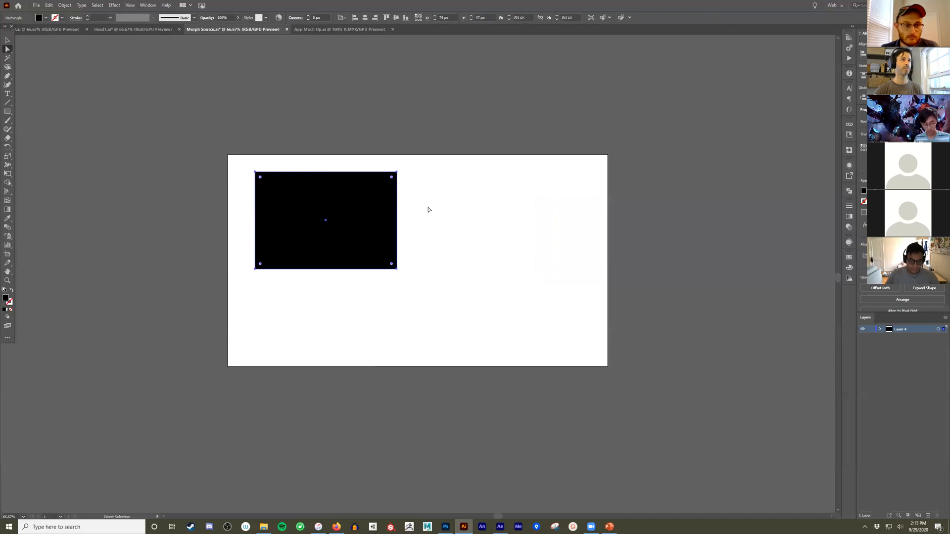
drag(274, 212, 302, 226)
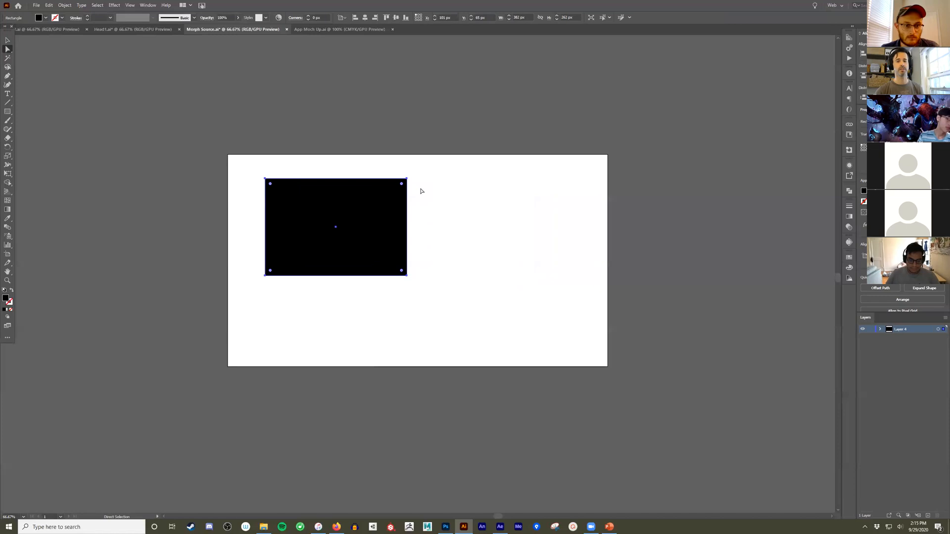
- Try reshaping the rectangle by moving its two upper corner anchor points inward, and undo both changes
scroll(384, 191, up, 2)
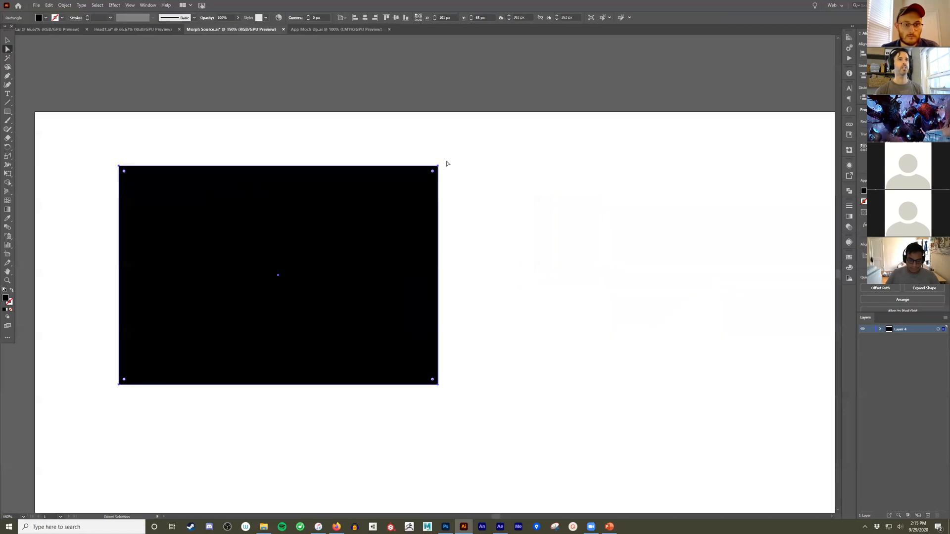
click(437, 166)
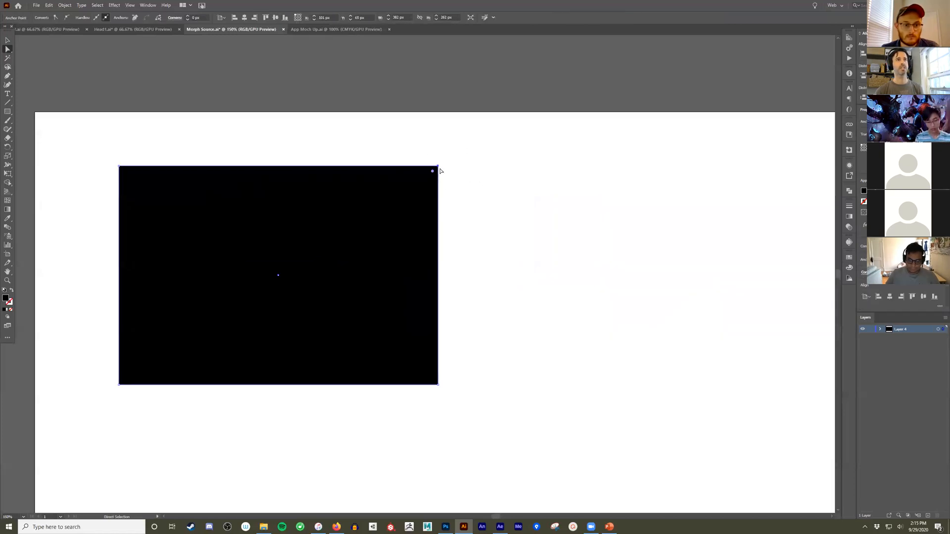
drag(437, 167, 343, 166)
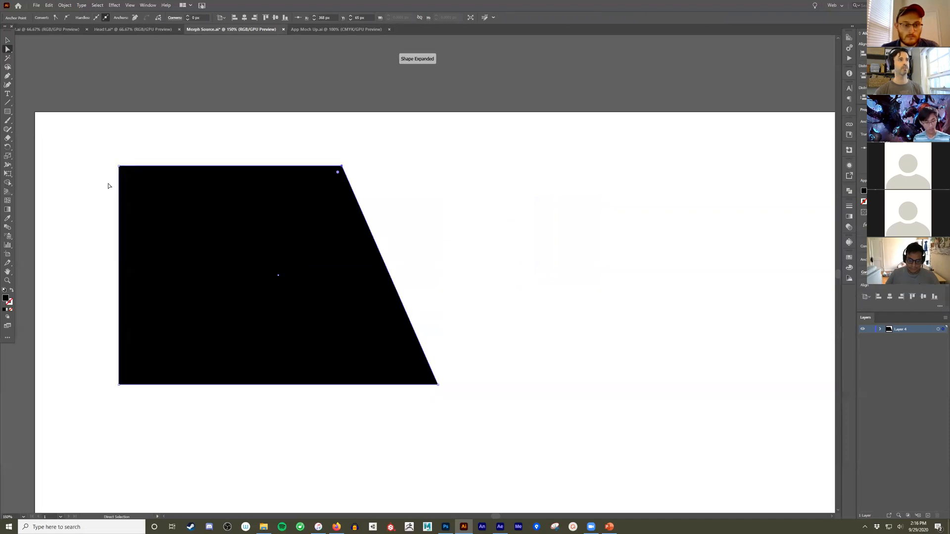
drag(119, 167, 181, 263)
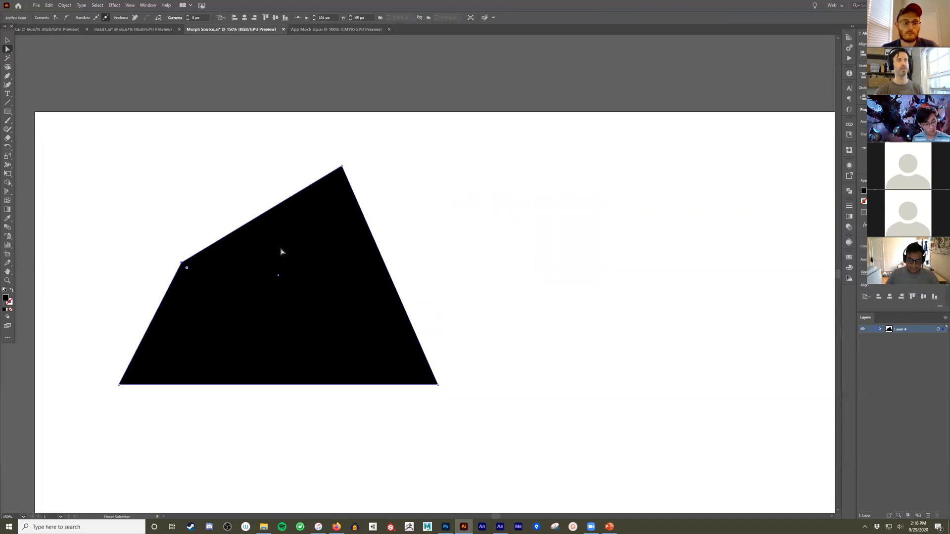
key(ctrl+z)
key(ctrl+z)
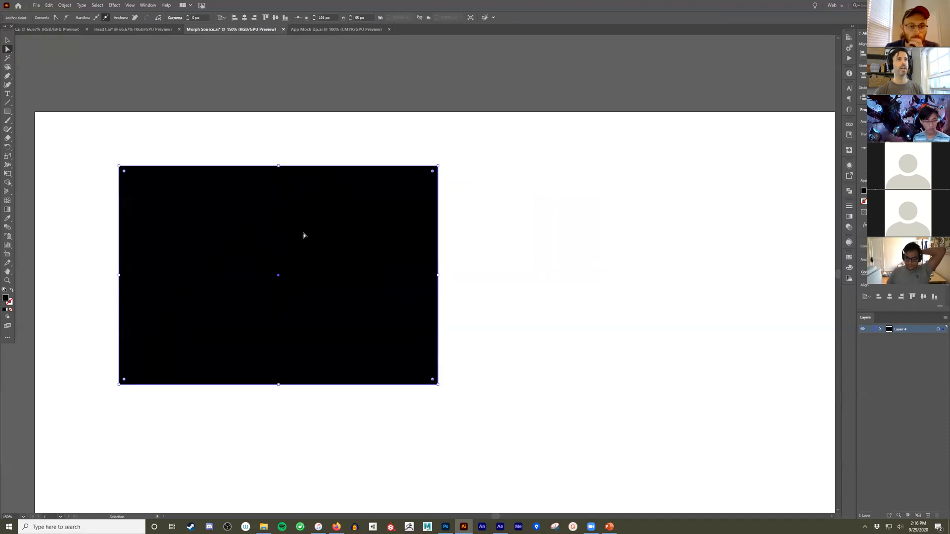
- Move the rectangle's upper-right anchor point inward and down, and align both right-hand anchor points to the right edge
scroll(426, 214, down, 2)
scroll(428, 214, up, 1)
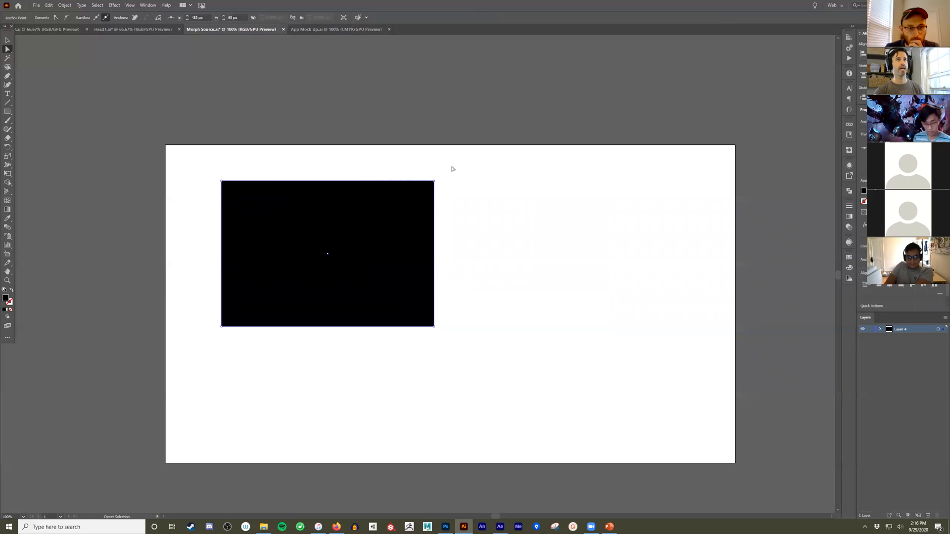
drag(434, 182, 361, 200)
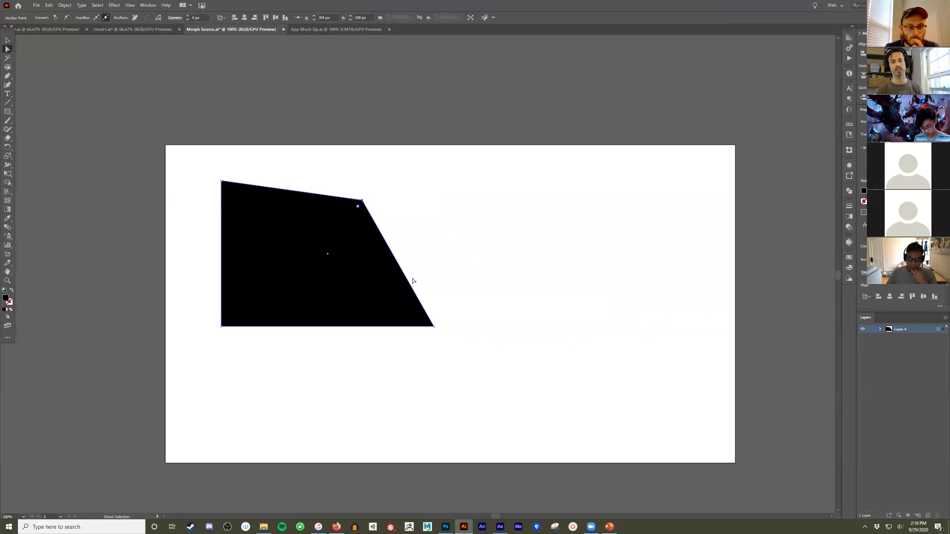
drag(463, 296, 345, 382)
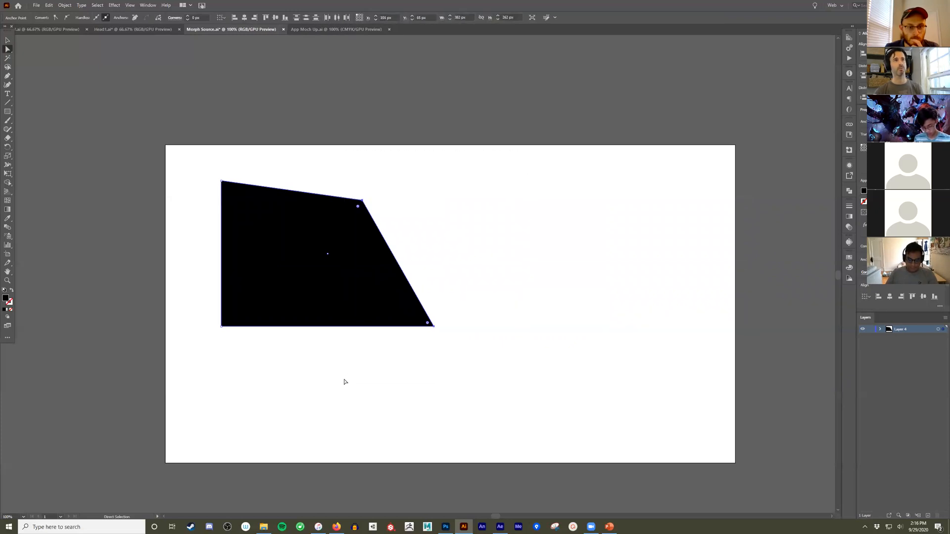
click(254, 18)
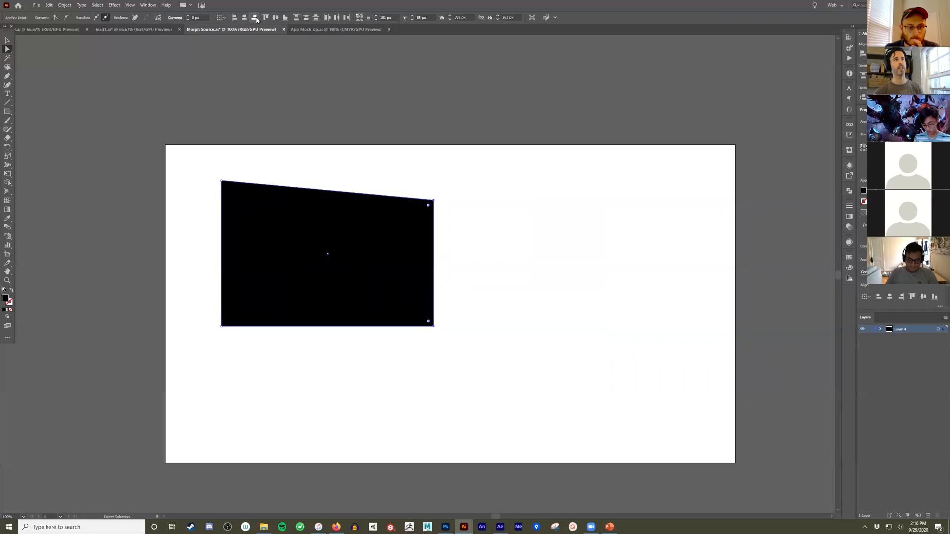
- Align the shape's two upper anchor points to the top edge and deselect the shape
drag(185, 141, 472, 240)
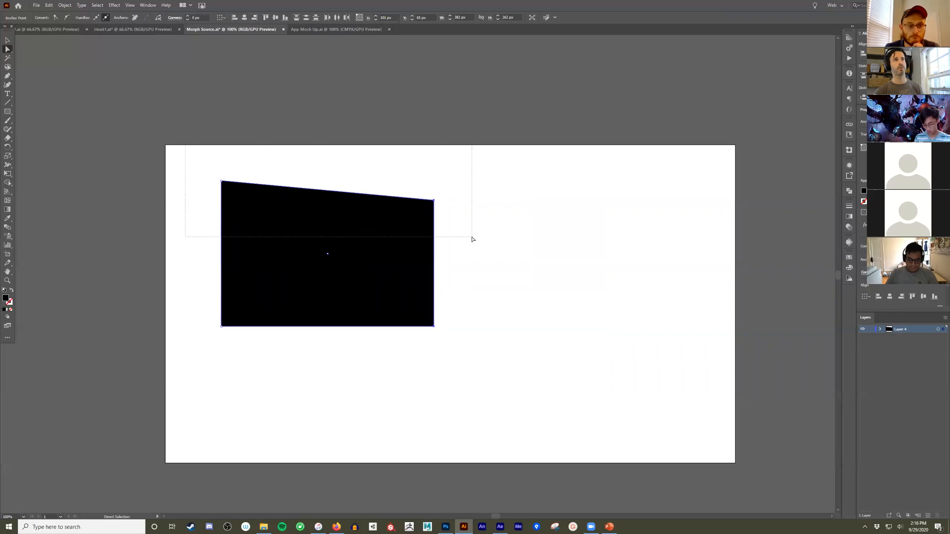
click(262, 20)
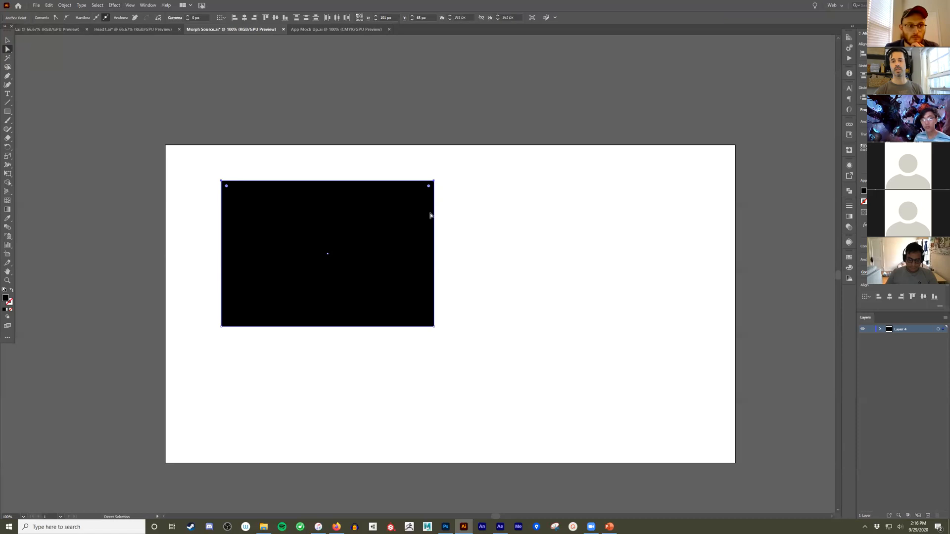
click(403, 130)
- Duplicate the rectangle toward the lower-right corner of the artboard with the Selection tool
click(7, 40)
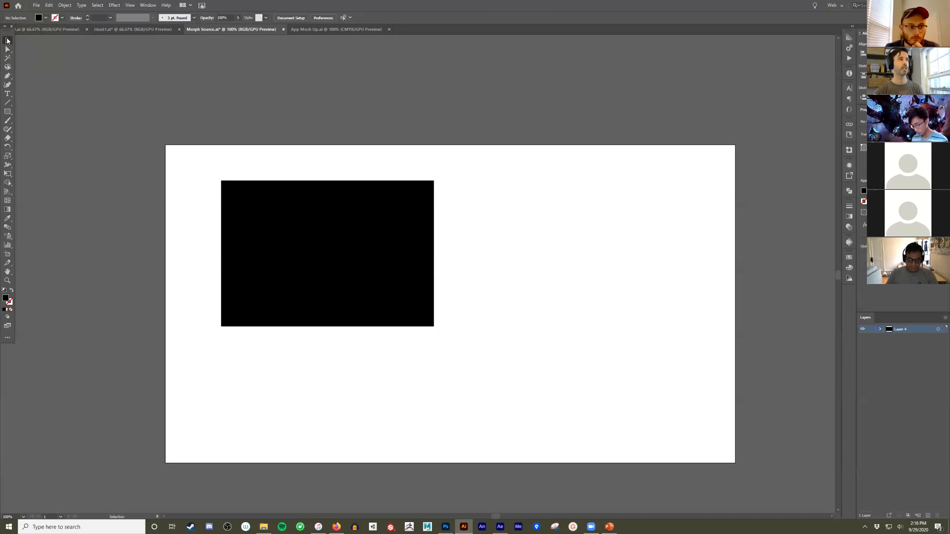
drag(361, 237, 577, 376)
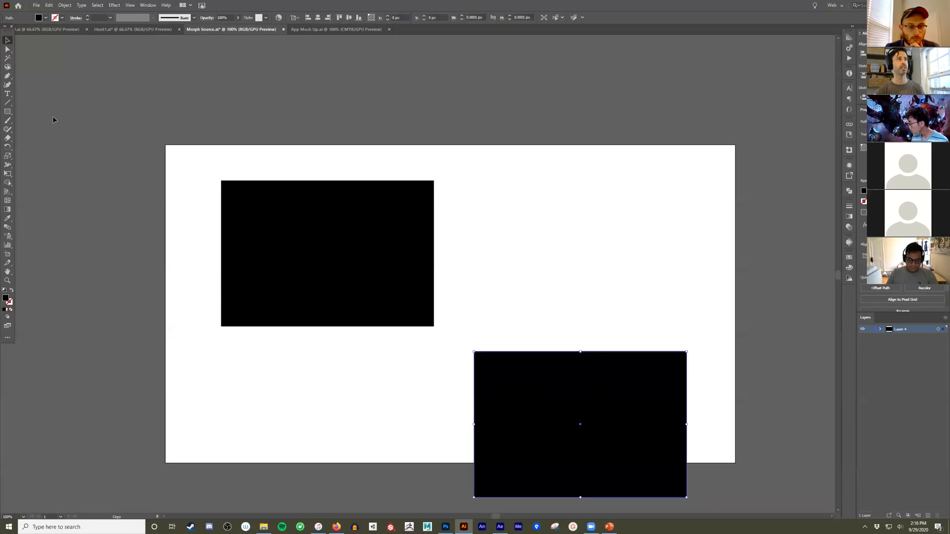
- Try joining the two rectangles' facing corner anchor points by centring them horizontally and vertically with Align, and undo both alignments
click(7, 49)
drag(524, 287, 437, 360)
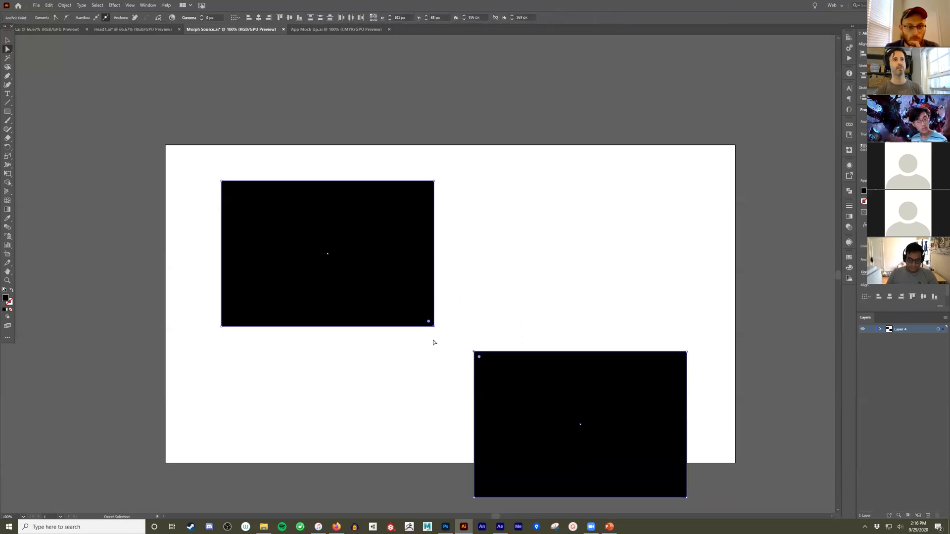
click(258, 17)
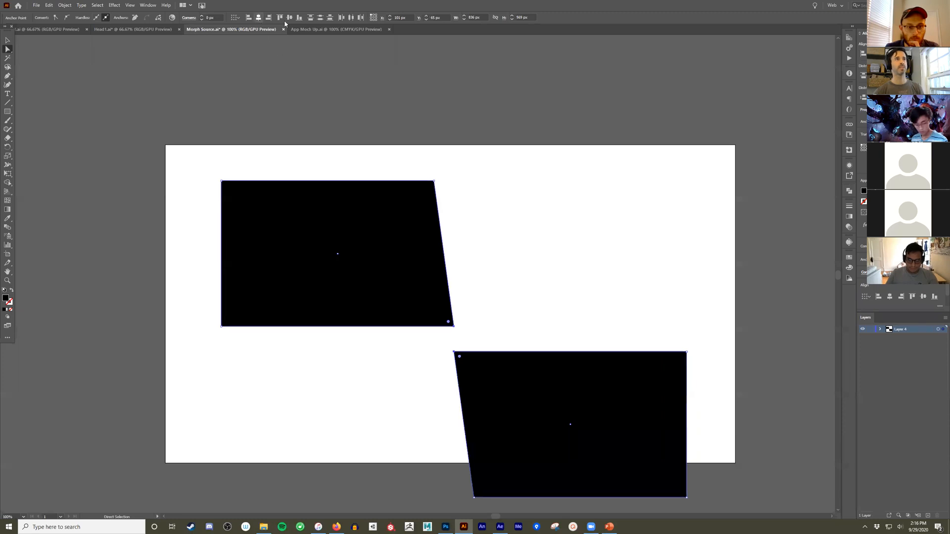
click(290, 17)
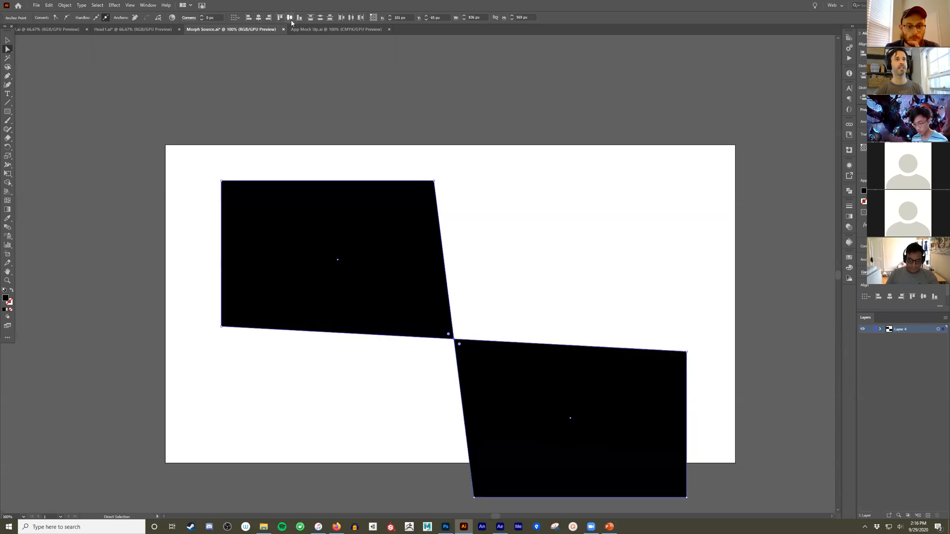
click(596, 206)
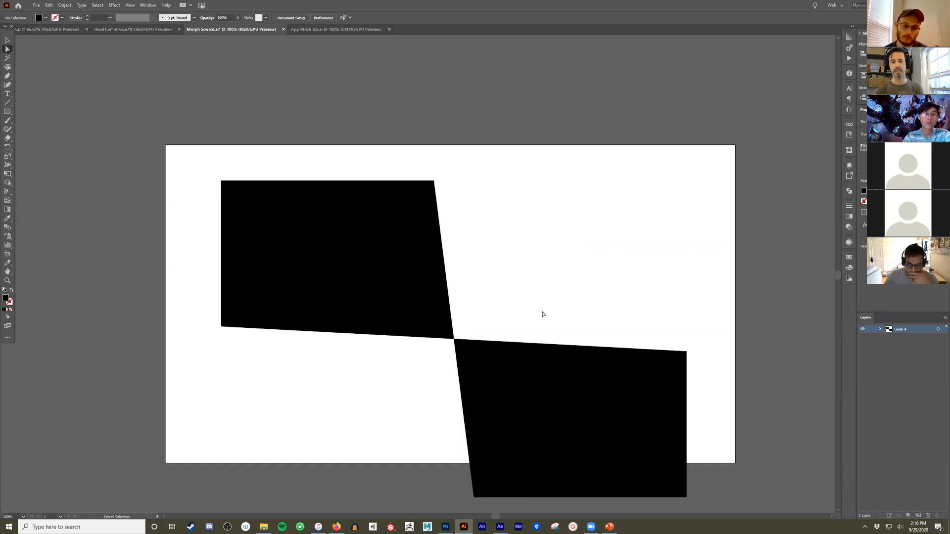
key(ctrl+z)
key(ctrl+z)
key(ctrl+z)
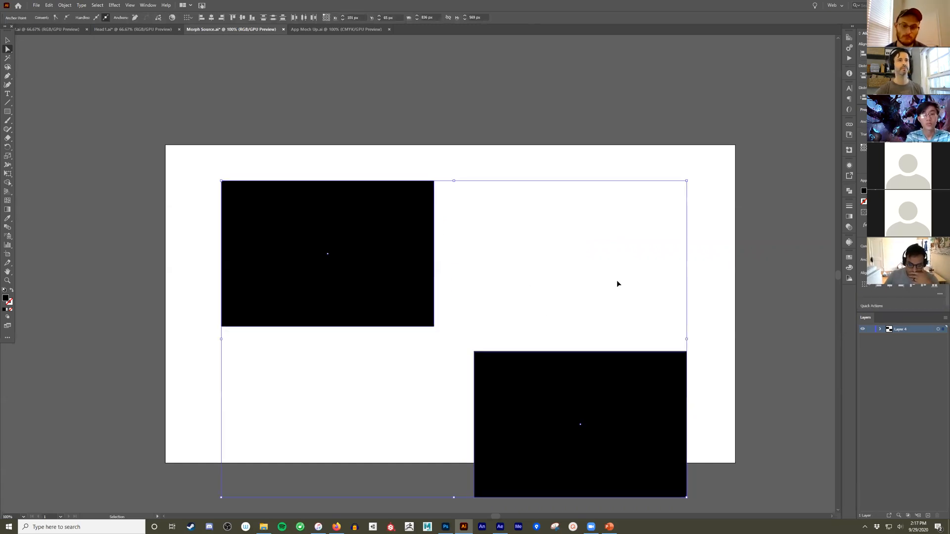
- Delete the duplicate rectangle and move the remaining rectangle slightly down the artboard
click(447, 291)
drag(569, 394, 555, 278)
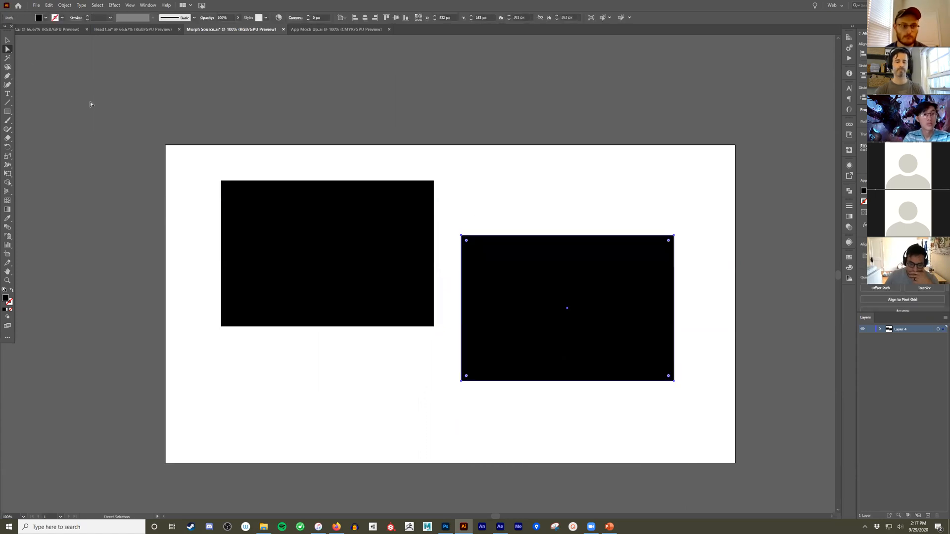
key(Delete)
drag(267, 266, 264, 289)
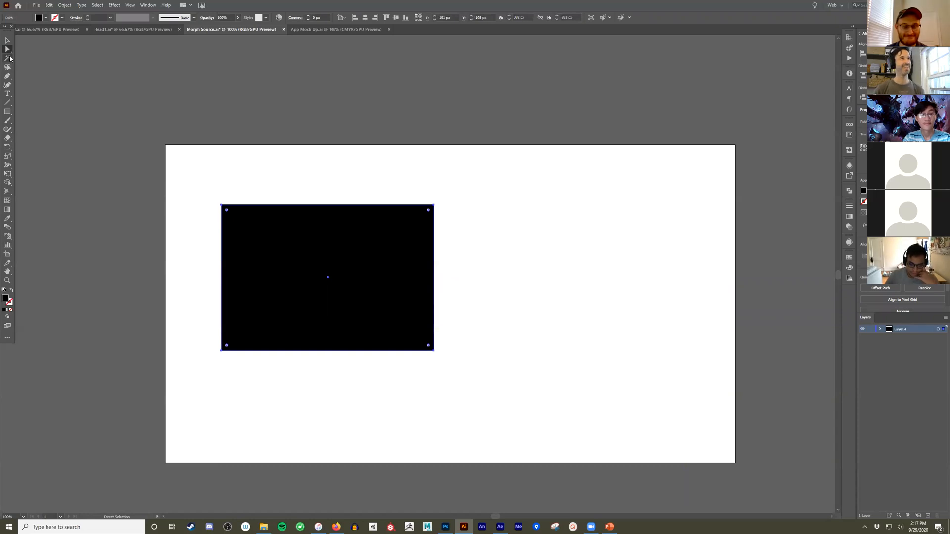
- Select the rectangle's upper-left anchor point and its upper-right anchor point in turn with the Lasso tool
click(8, 67)
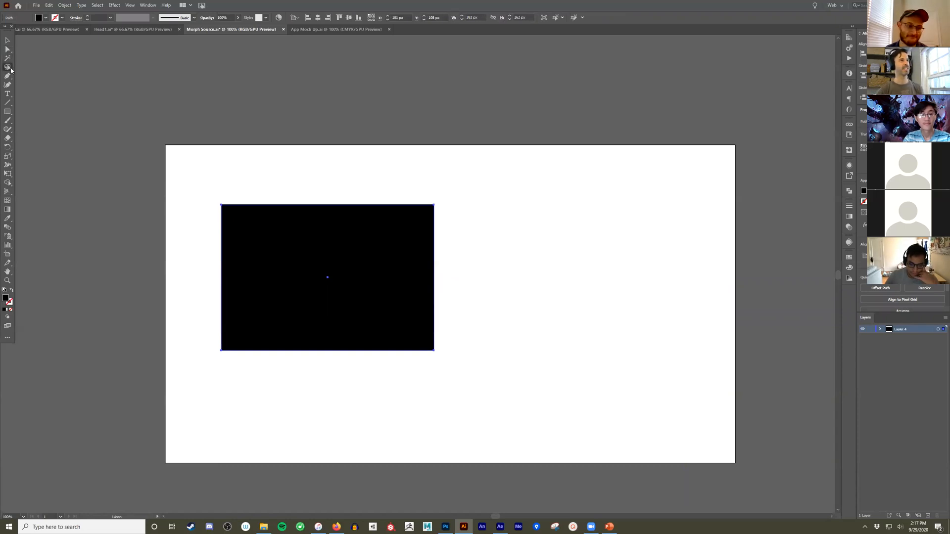
mouse_move(232, 175)
mouse_down()
mouse_move(201, 200)
mouse_move(261, 180)
mouse_move(288, 197)
mouse_up()
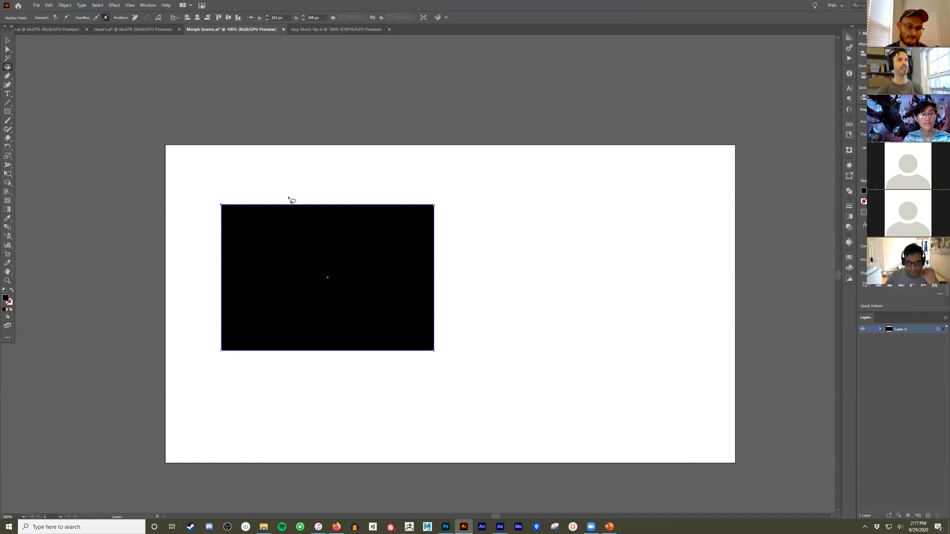
mouse_move(469, 183)
mouse_down()
mouse_move(460, 235)
mouse_move(468, 250)
mouse_up()
mouse_move(517, 282)
mouse_down()
mouse_move(435, 311)
mouse_move(344, 324)
mouse_move(263, 207)
mouse_move(228, 219)
mouse_move(243, 216)
mouse_move(471, 312)
mouse_move(500, 294)
mouse_up()
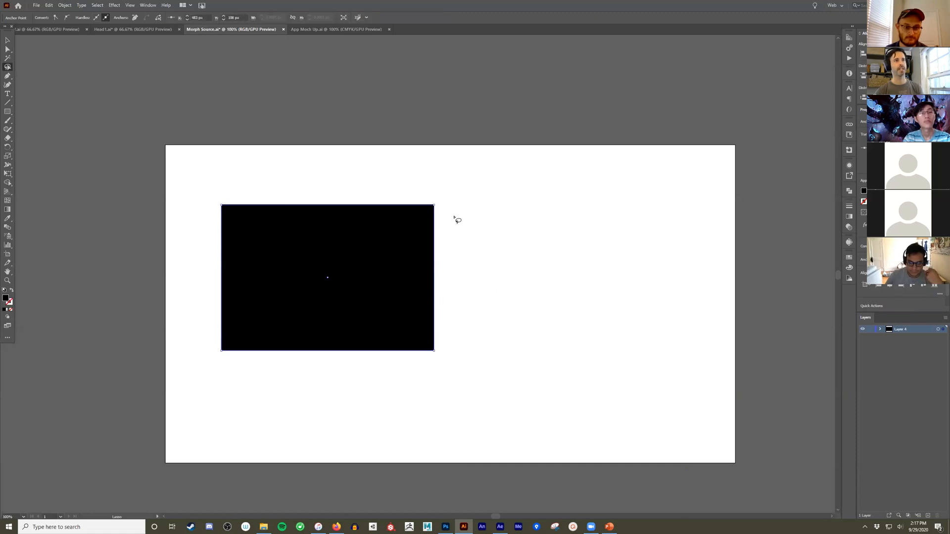
- Marquee-select both upper anchor points with Direct Selection, and reselect only the upper-left one with the Lasso tool
click(7, 49)
drag(185, 127, 443, 248)
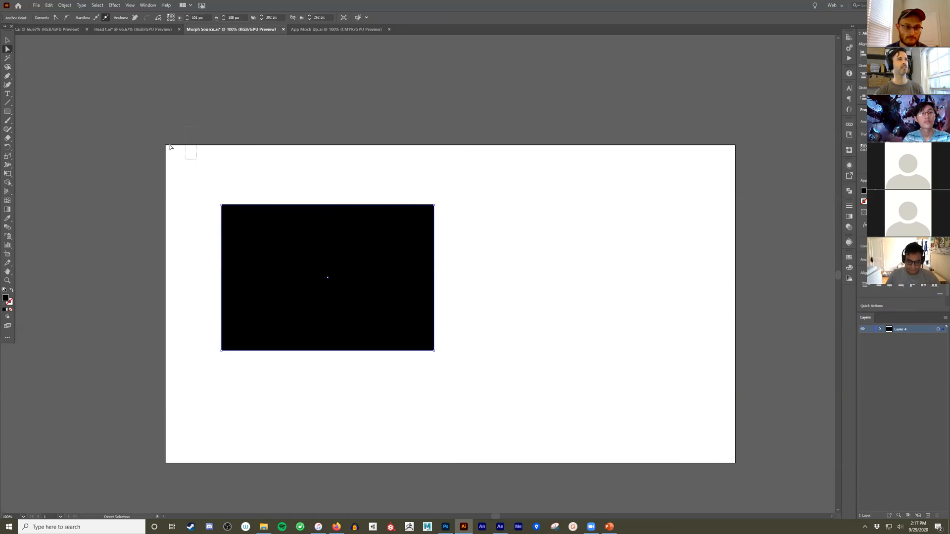
drag(170, 147, 169, 147)
click(8, 67)
mouse_move(219, 186)
mouse_down()
mouse_move(222, 220)
mouse_move(330, 160)
mouse_move(401, 158)
mouse_move(440, 104)
mouse_move(377, 83)
mouse_move(336, 125)
mouse_move(214, 198)
mouse_up()
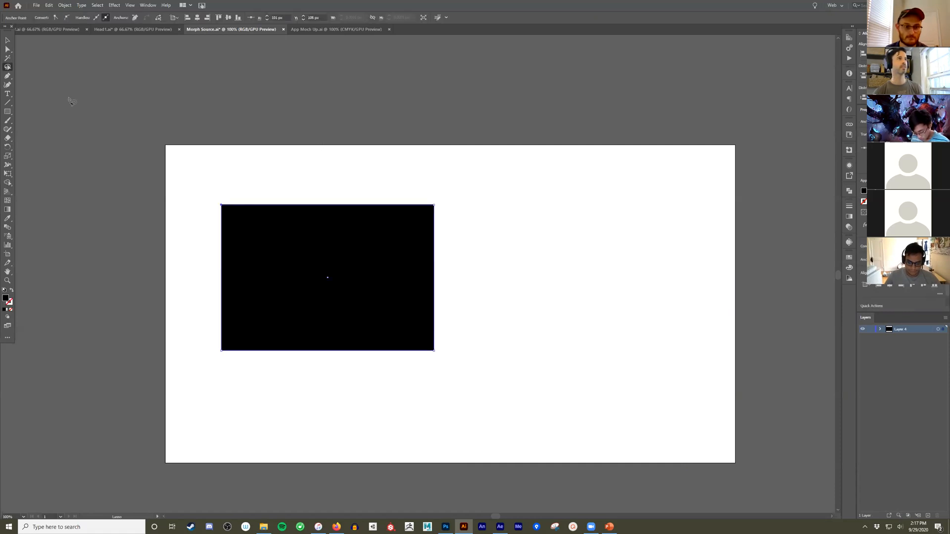
- Add an anchor point near the middle of the rectangle's top edge with the Pen tool and raise it into a peak
click(8, 76)
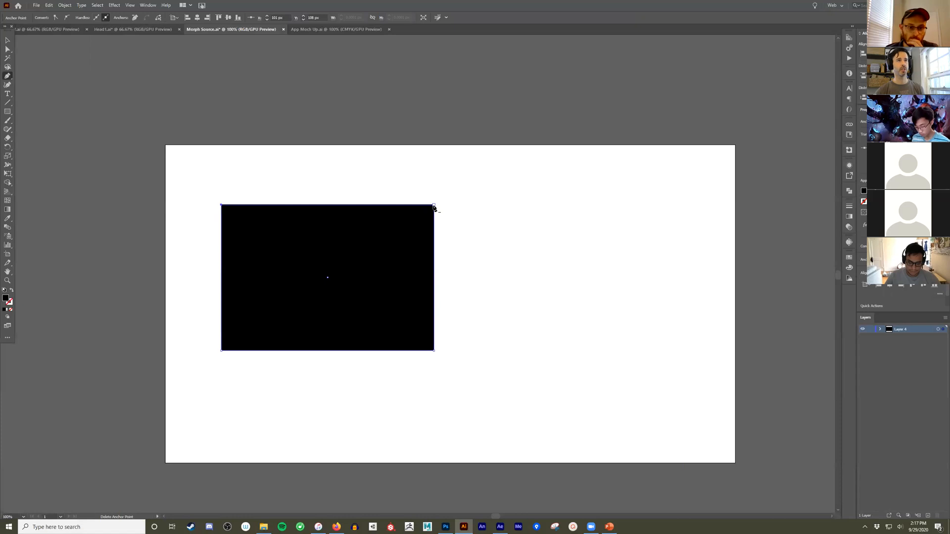
scroll(348, 222, up, 2)
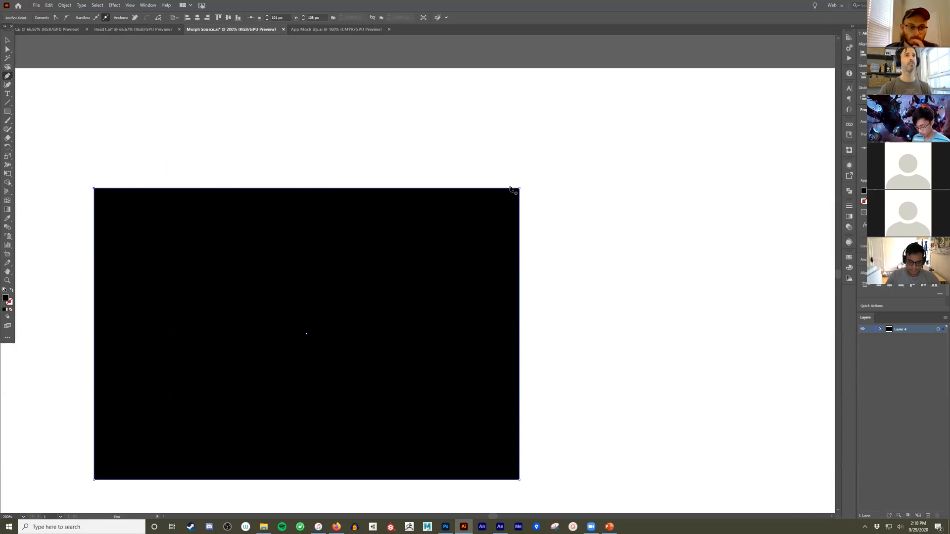
click(302, 188)
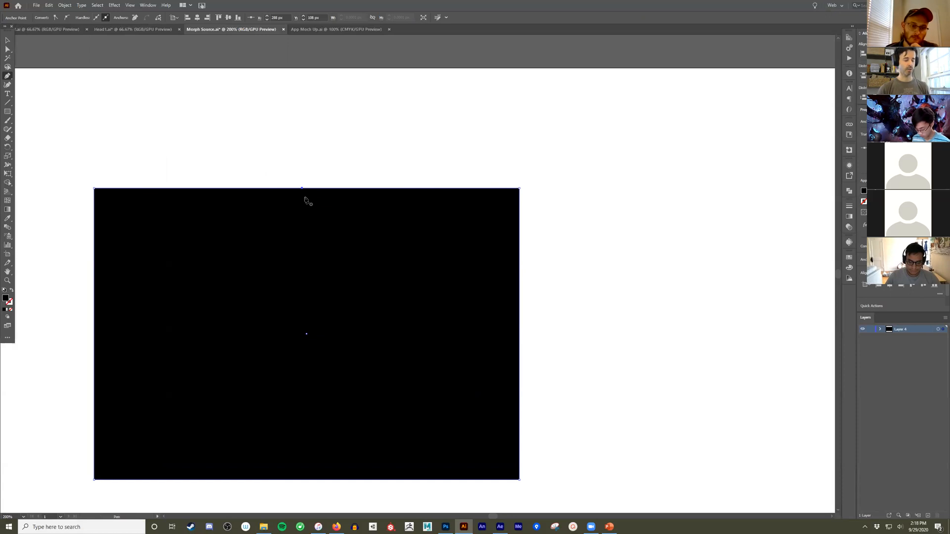
drag(302, 188, 303, 113)
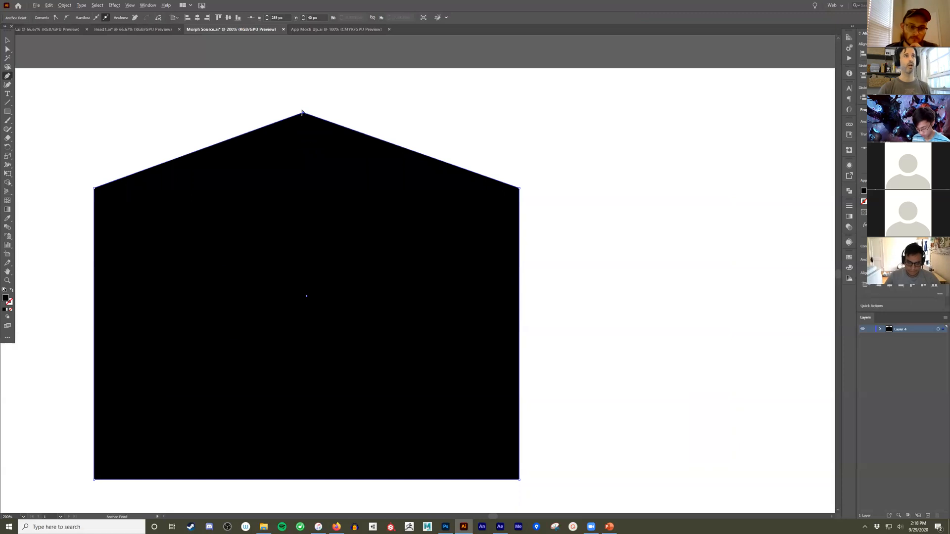
- Try curving the right side of the peak by pulling its anchor handle downward and to the left, and undo the reshaping
drag(303, 114, 359, 225)
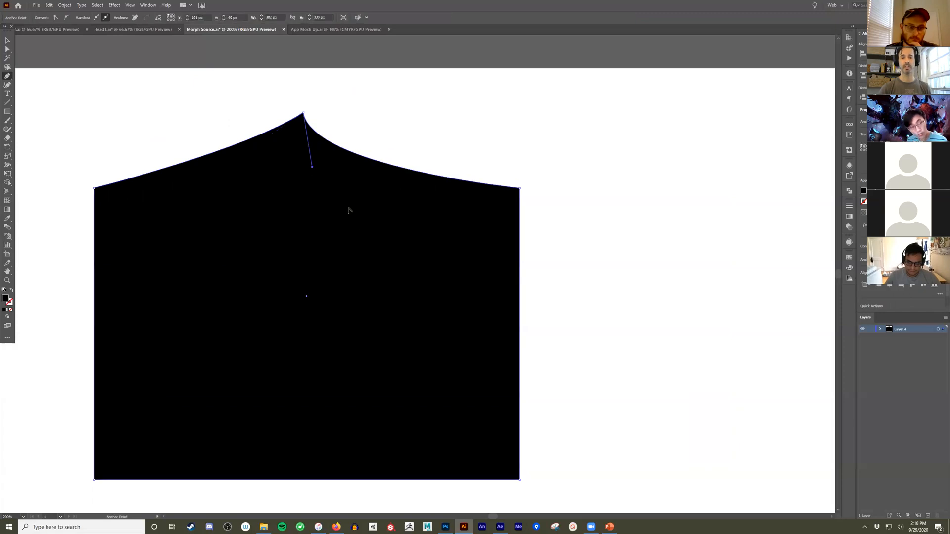
drag(313, 169, 211, 269)
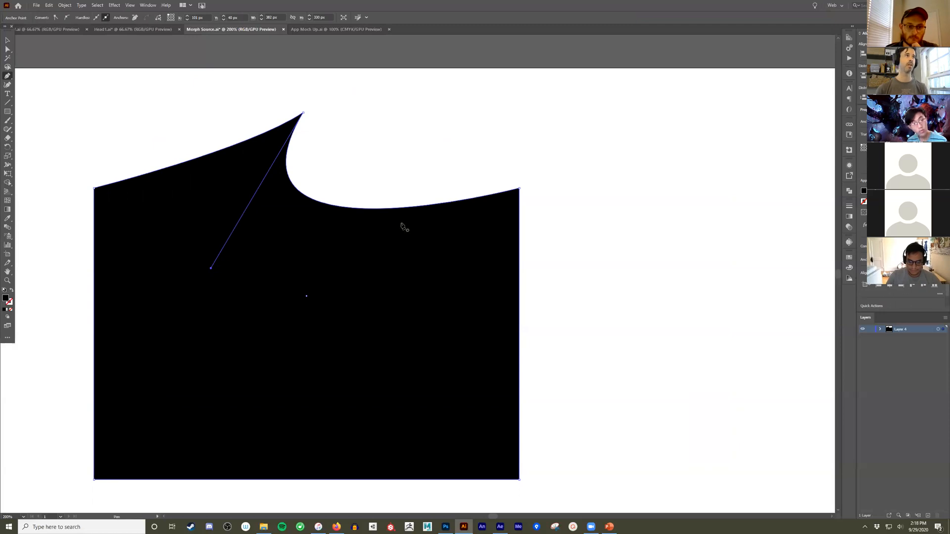
key(ctrl+z)
key(ctrl+z)
key(ctrl+z)
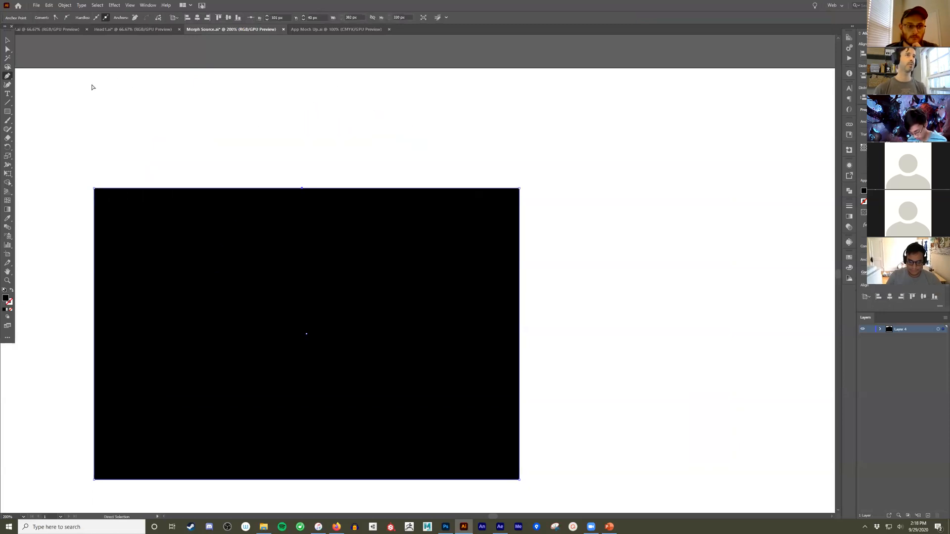
- Paint a long winding stroke to the right of the rectangle with the Paintbrush tool, and undo it
click(8, 120)
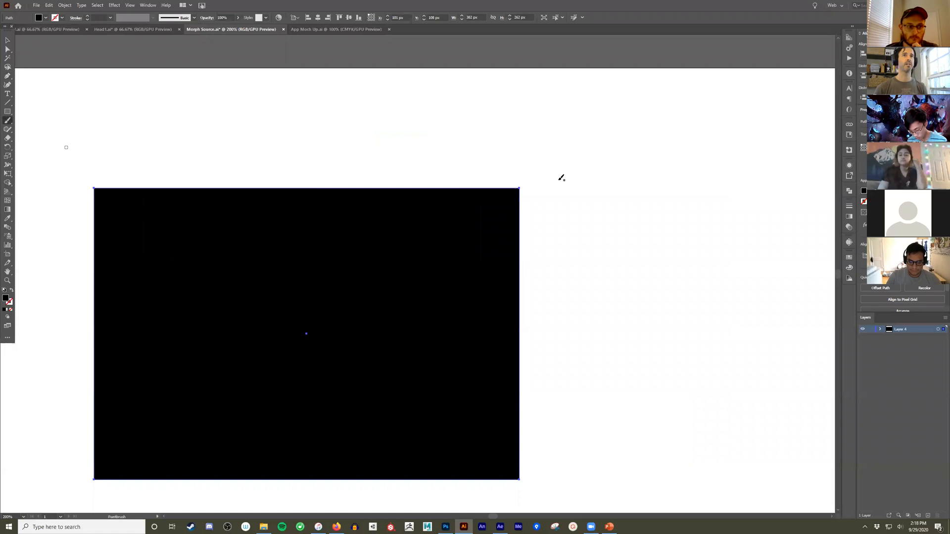
mouse_move(610, 189)
mouse_down()
mouse_move(670, 169)
mouse_move(713, 240)
mouse_up()
mouse_move(764, 271)
mouse_down()
mouse_move(663, 325)
mouse_move(663, 407)
mouse_up()
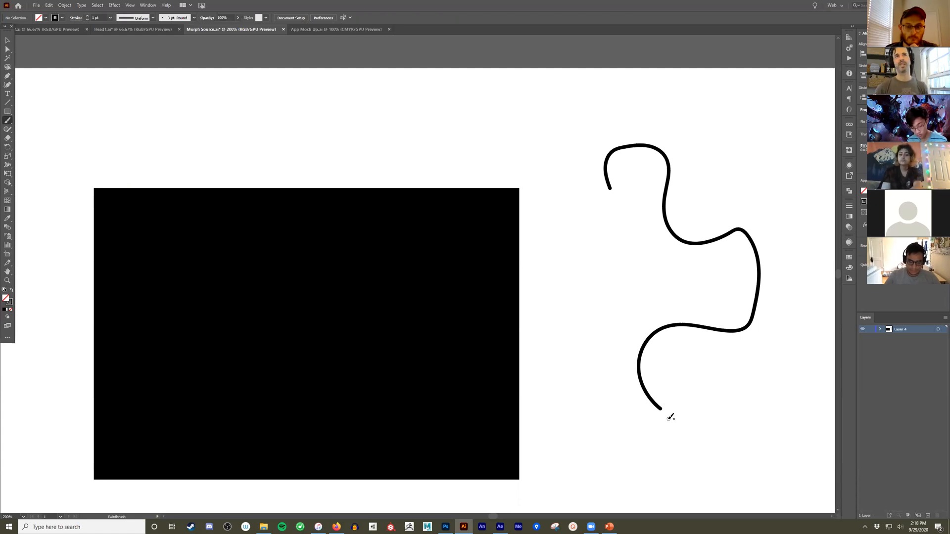
key(ctrl+z)
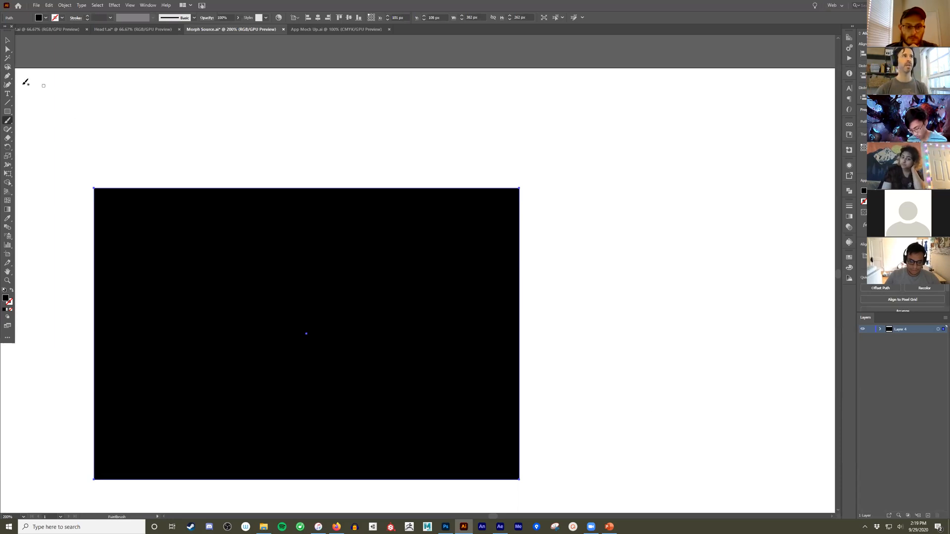
- Create an area text box above the rectangle with the Type tool, and undo it
click(7, 75)
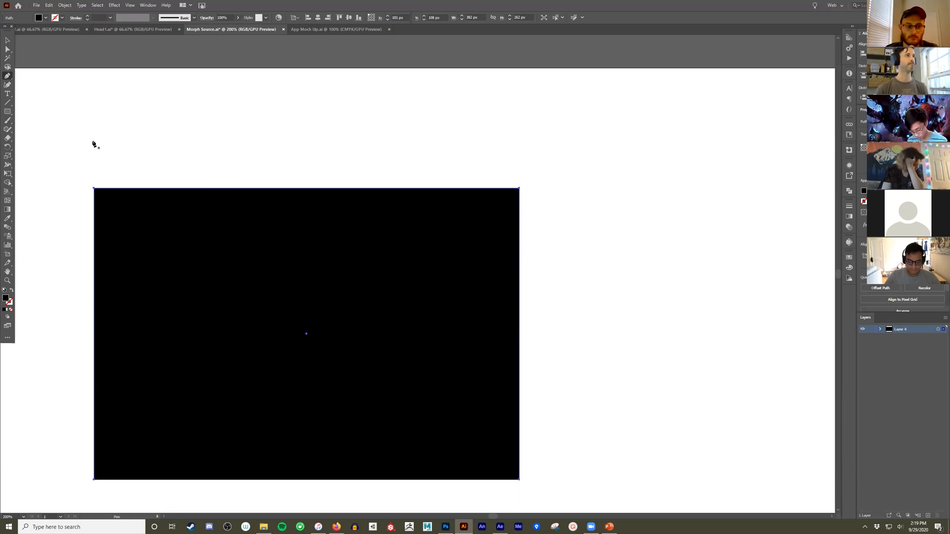
click(7, 93)
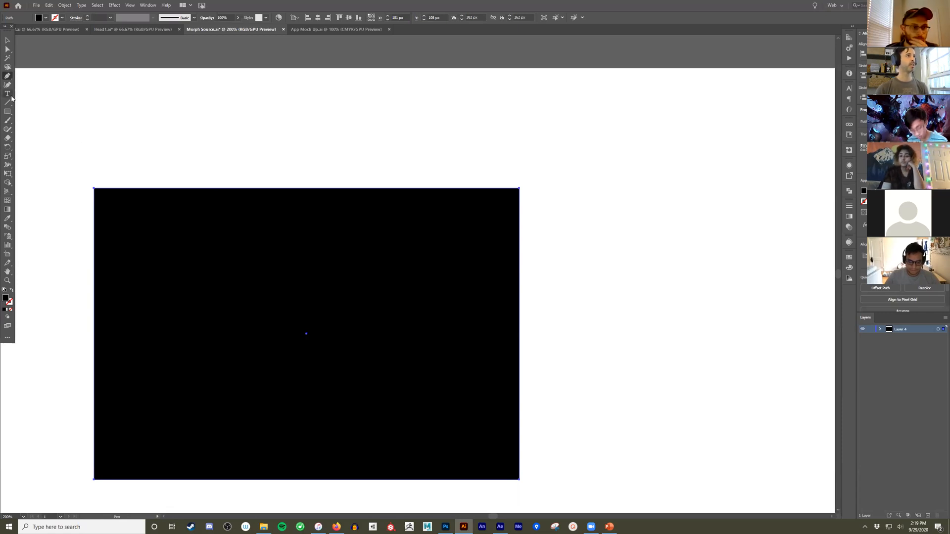
drag(117, 83, 429, 148)
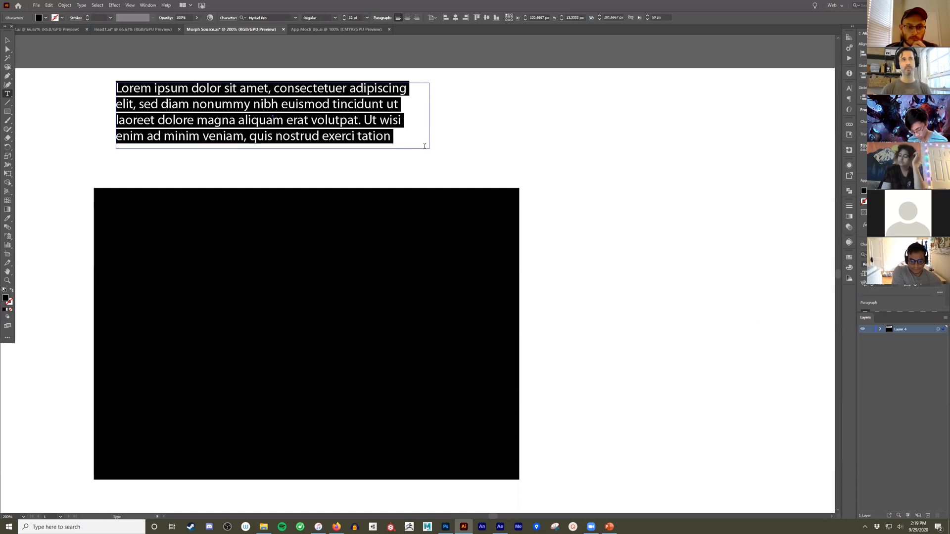
key(ctrl+z)
- Draw a horizontal line about 471 px long above the rectangle and set its stroke weight to 7 pt
click(9, 105)
drag(117, 129, 645, 119)
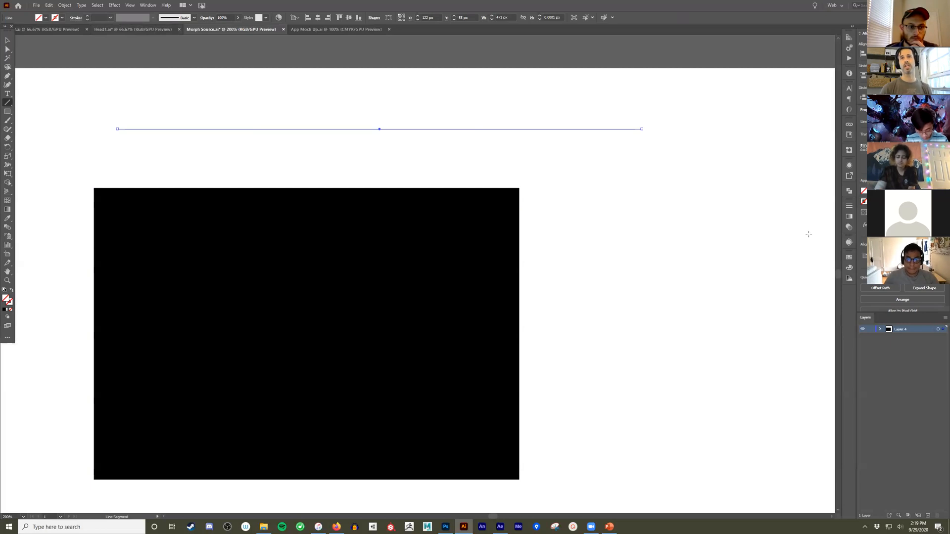
click(850, 208)
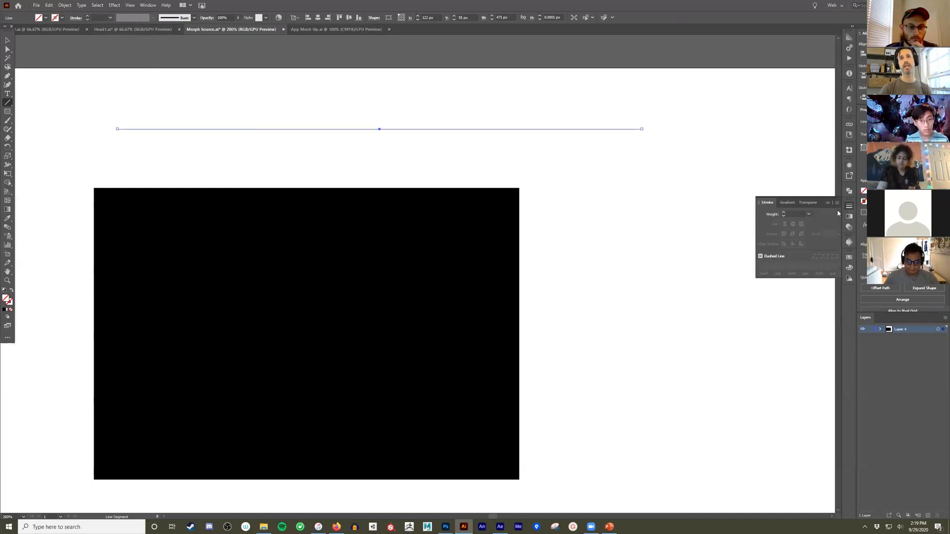
click(809, 214)
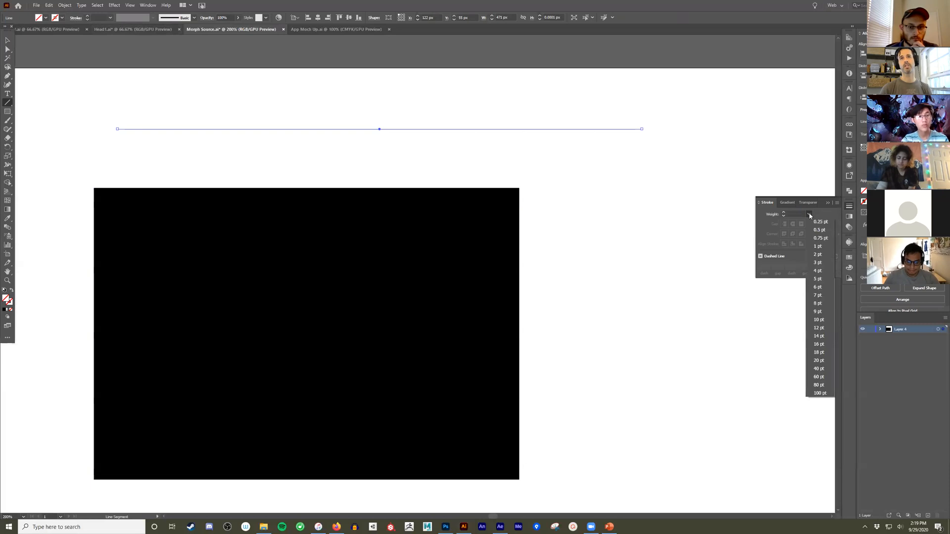
click(823, 260)
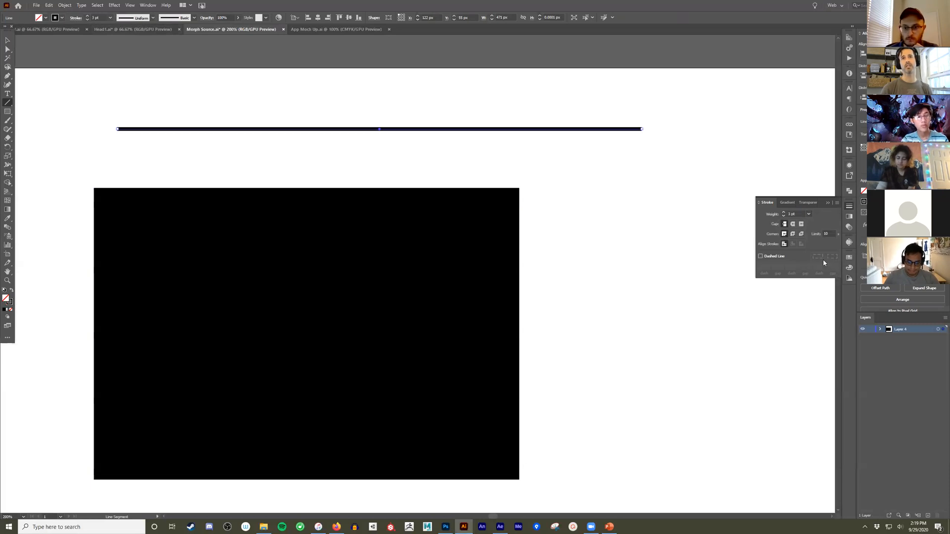
click(810, 215)
click(819, 295)
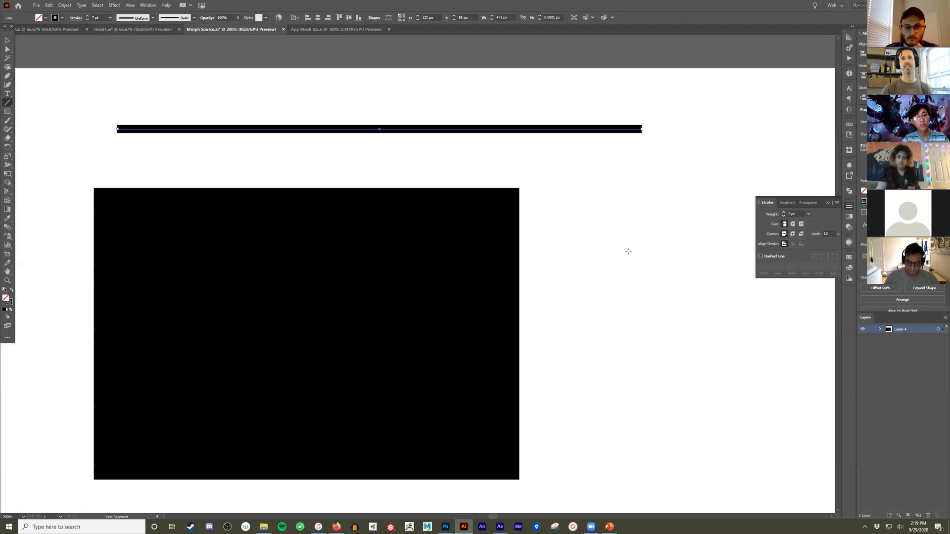
- Turn the horizontal line into a dashed line with a 12 pt dash and a 4 pt gap
click(760, 256)
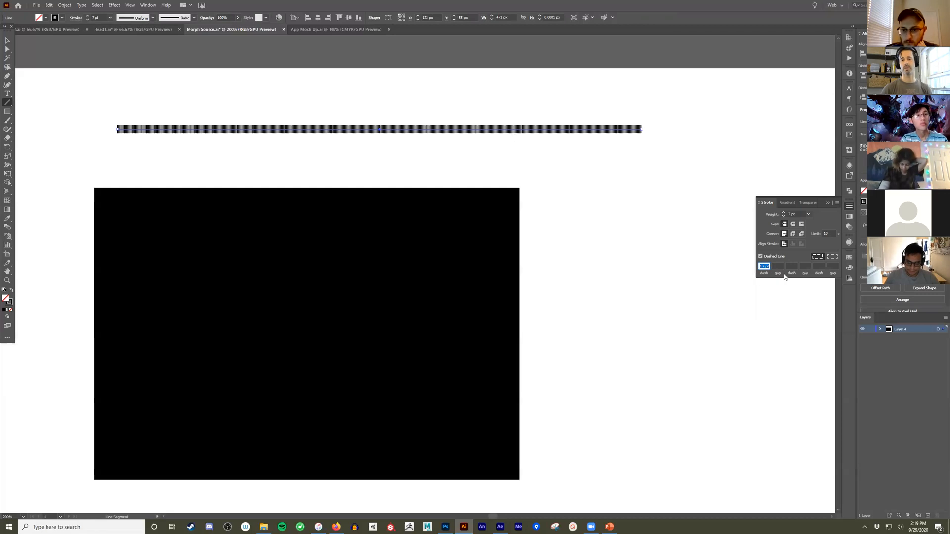
scroll(535, 154, up, 3)
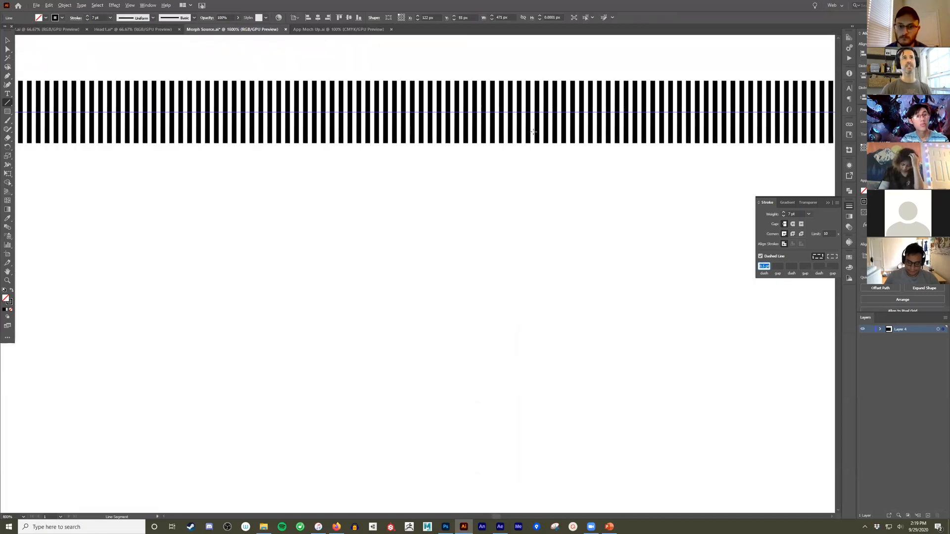
scroll(533, 131, down, 3)
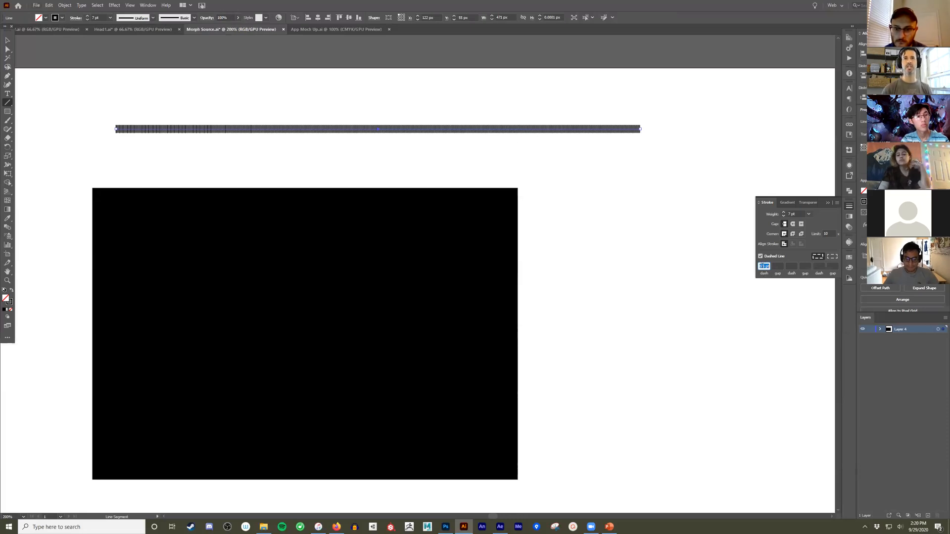
text(12pt)
key(Return)
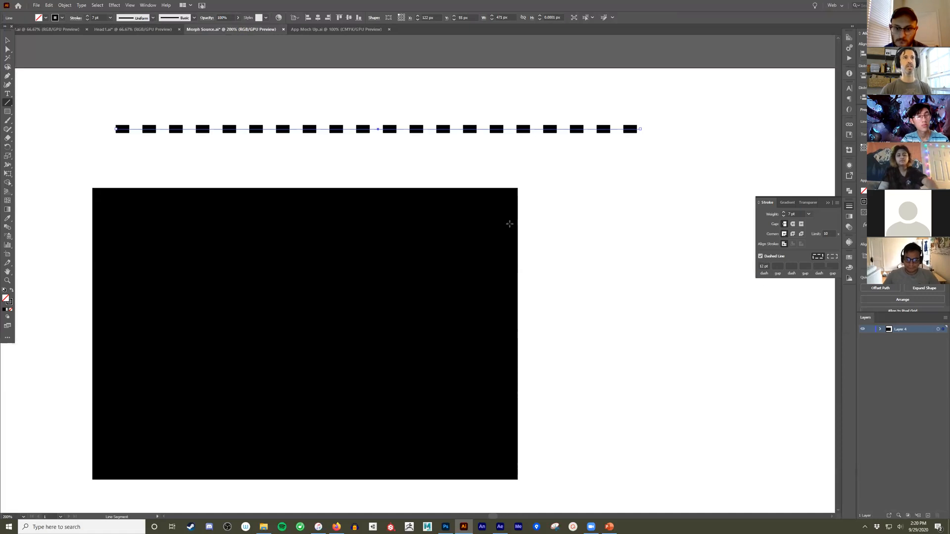
click(780, 267)
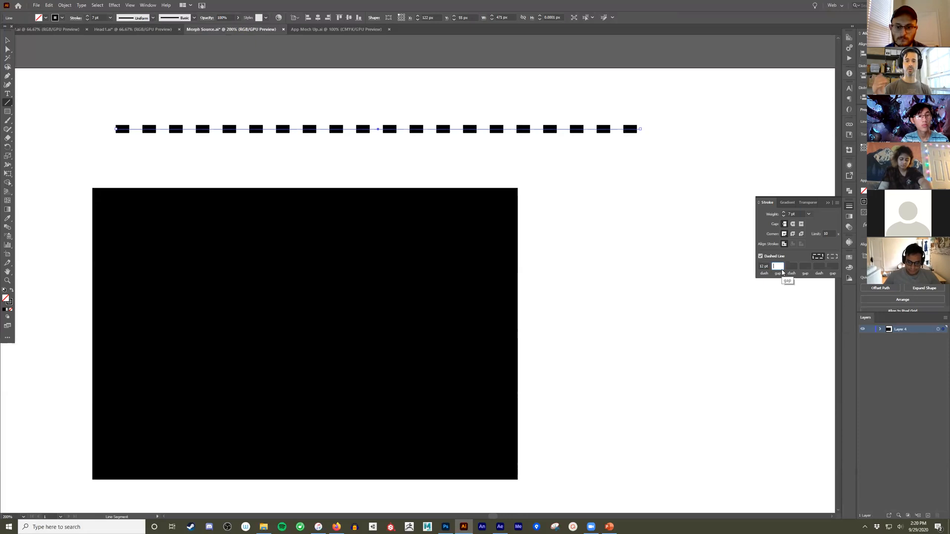
text(4)
key(Return)
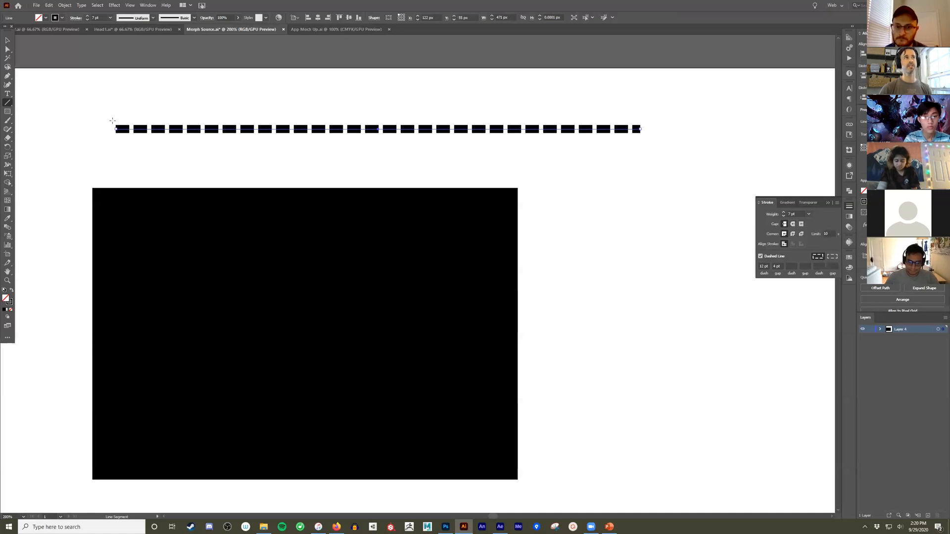
- Try round caps on the dashed line, set its gap and dash to 6 pt each, and restore the butt caps
click(792, 223)
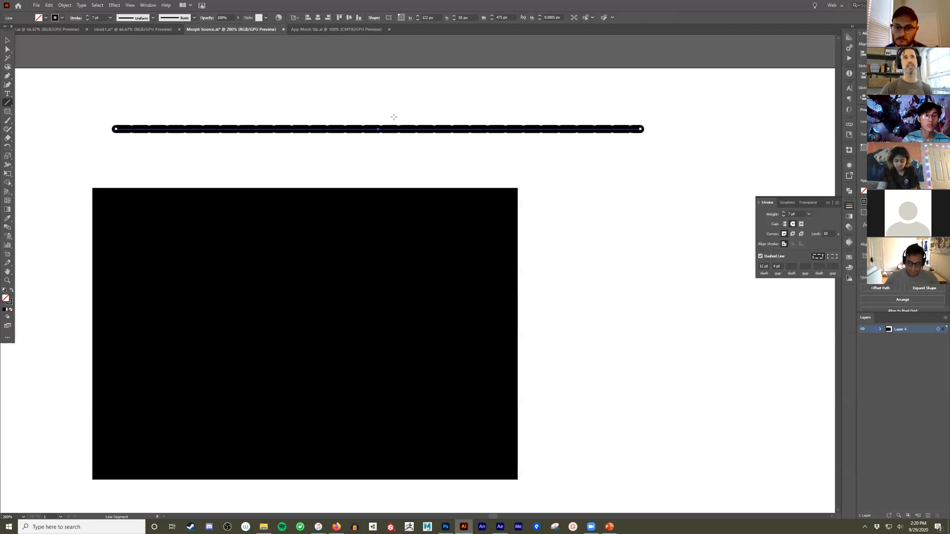
click(775, 267)
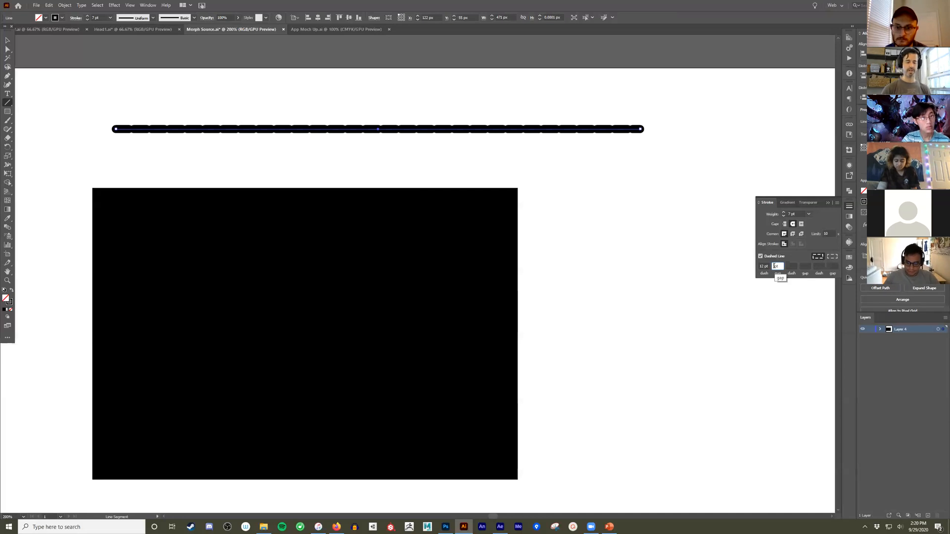
key(Return)
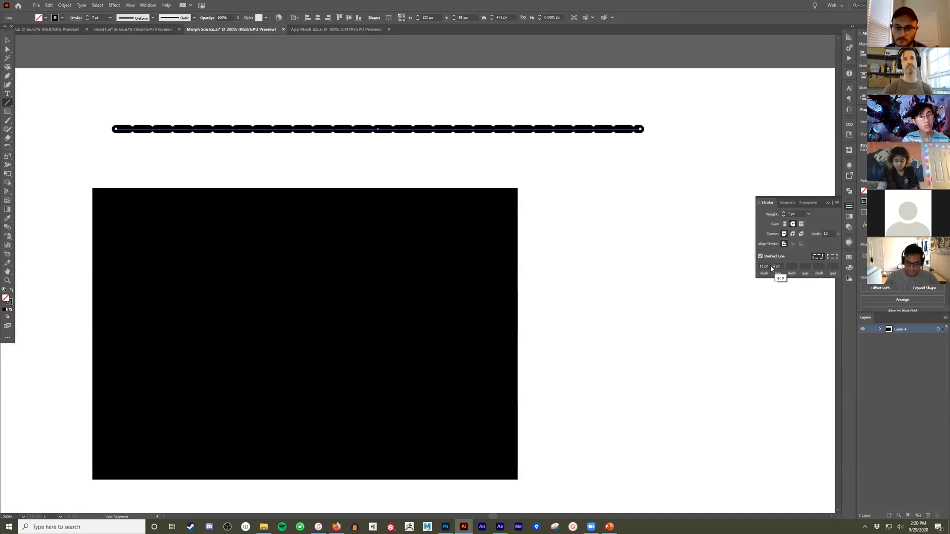
click(763, 266)
text(6)
key(Return)
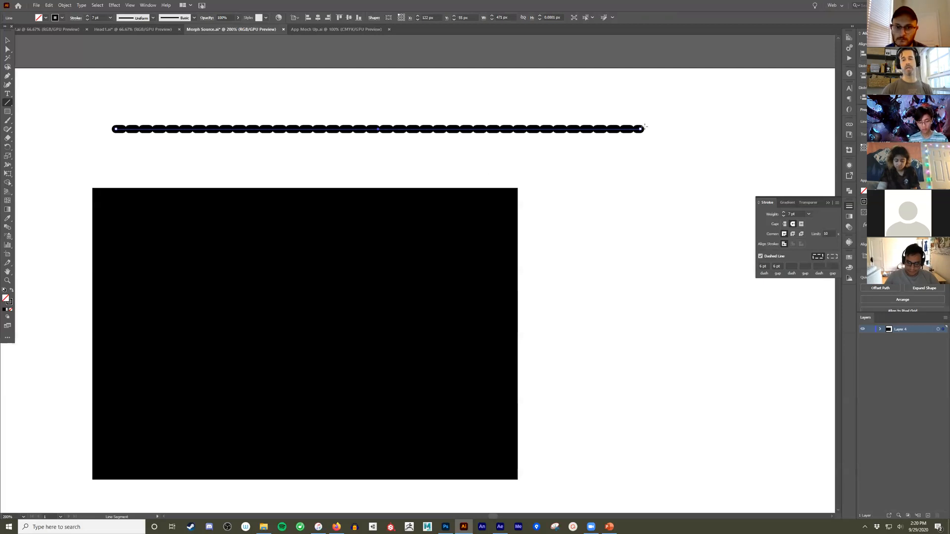
click(785, 224)
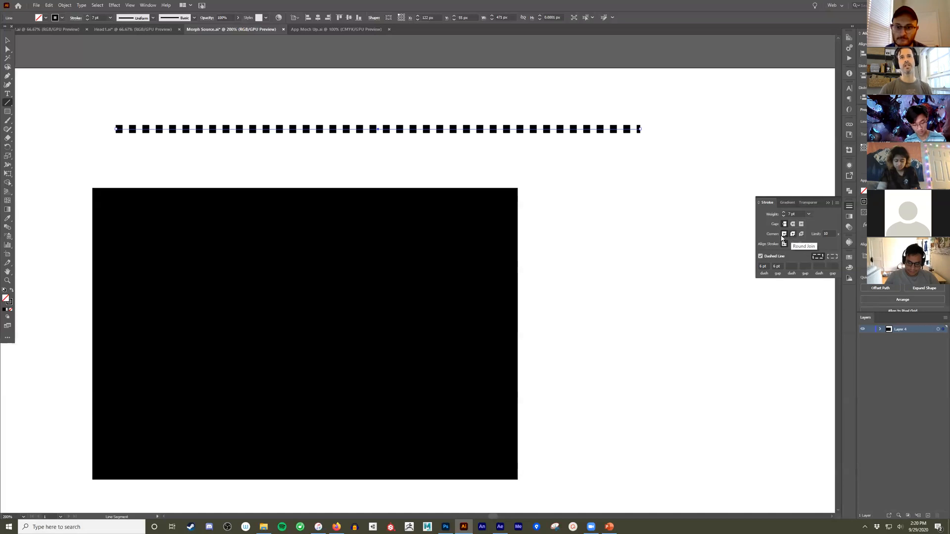
- Give the black rectangle below the dashed line a 12 pt stroke and remove its fill
click(7, 41)
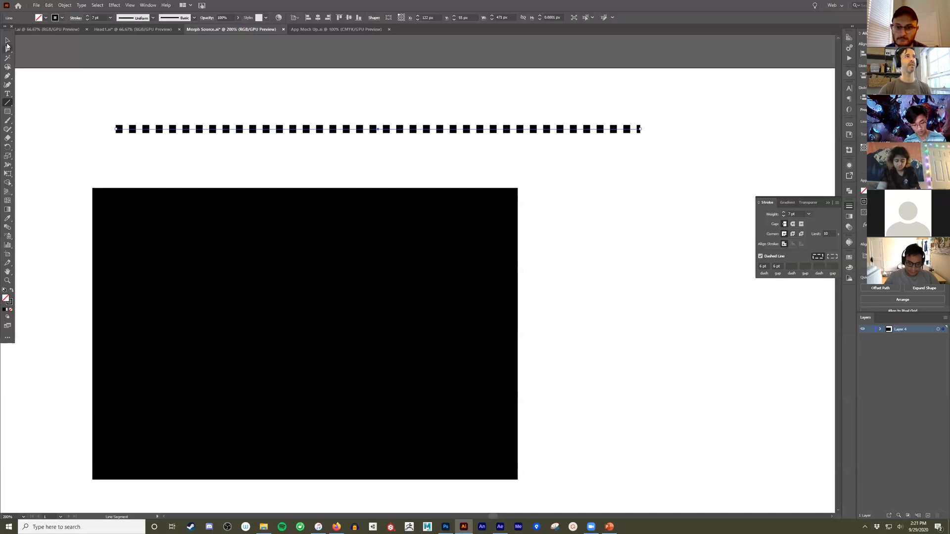
click(393, 221)
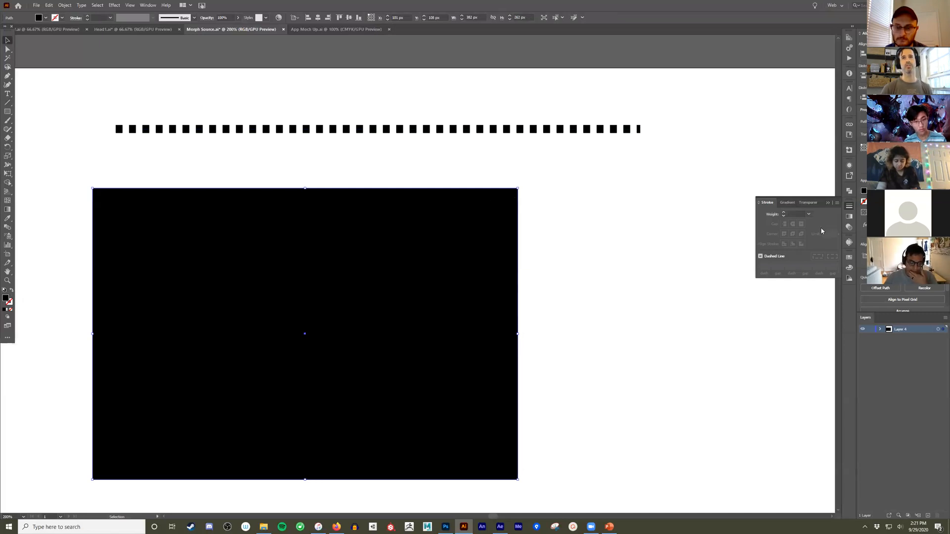
click(783, 214)
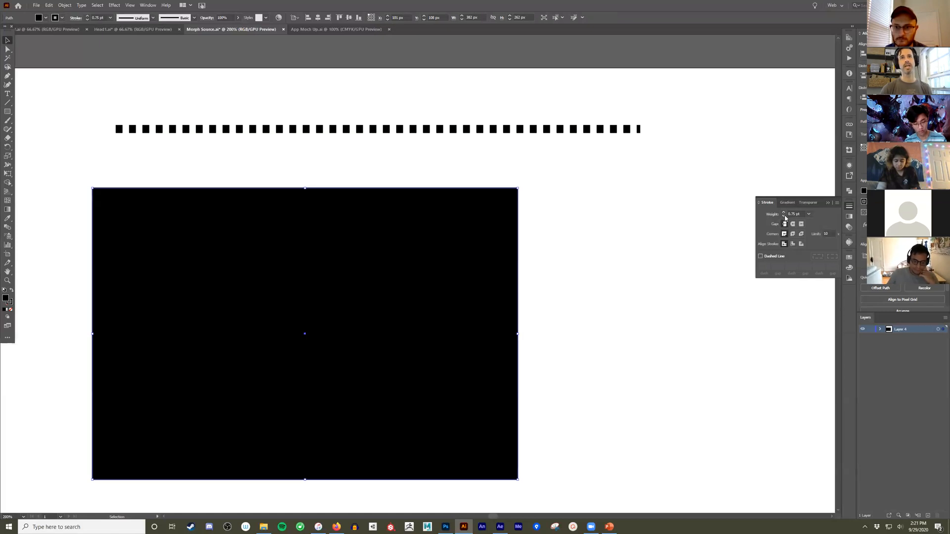
click(783, 214)
click(783, 214)
click(784, 214)
click(783, 214)
click(784, 214)
click(783, 213)
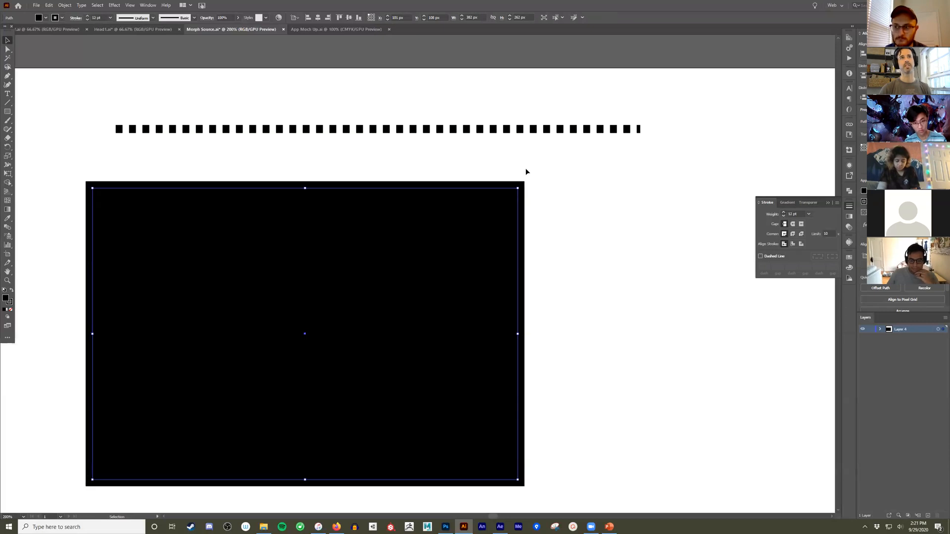
click(11, 309)
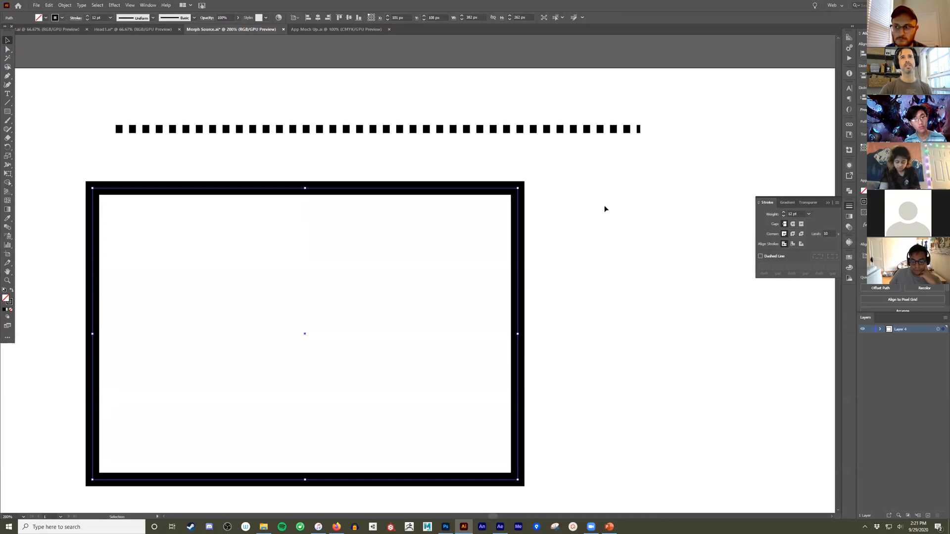
- Try round and bevel joins on the rectangle's stroke, return to the miter join, and align the stroke first inside and finally outside the path
click(793, 235)
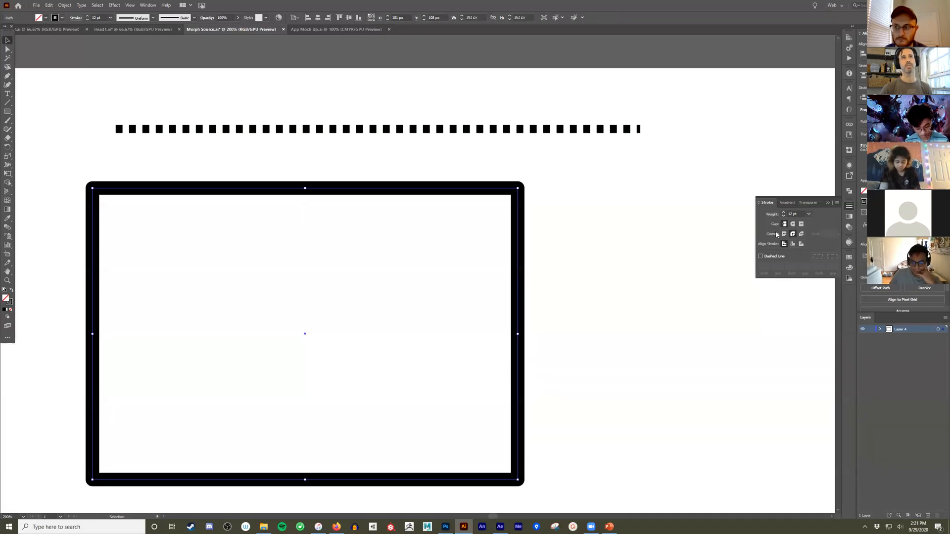
click(802, 235)
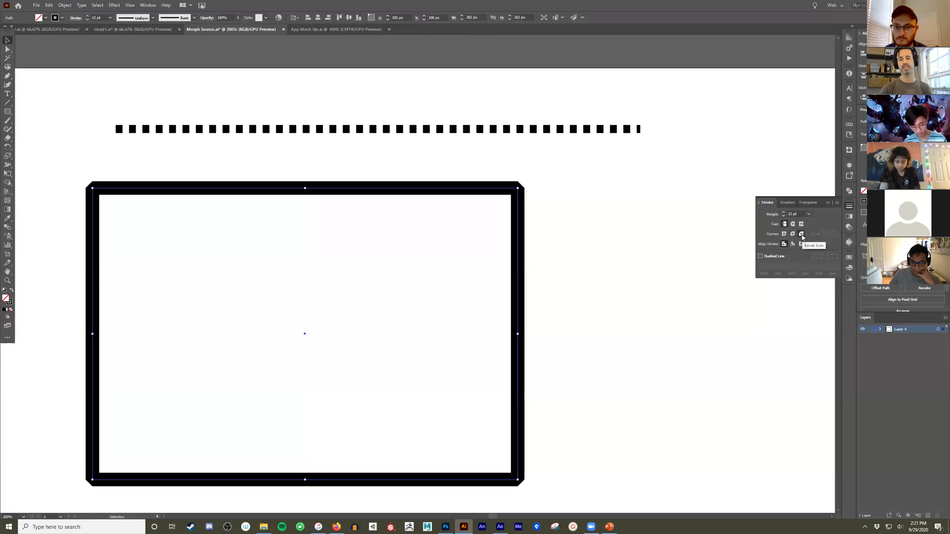
click(793, 234)
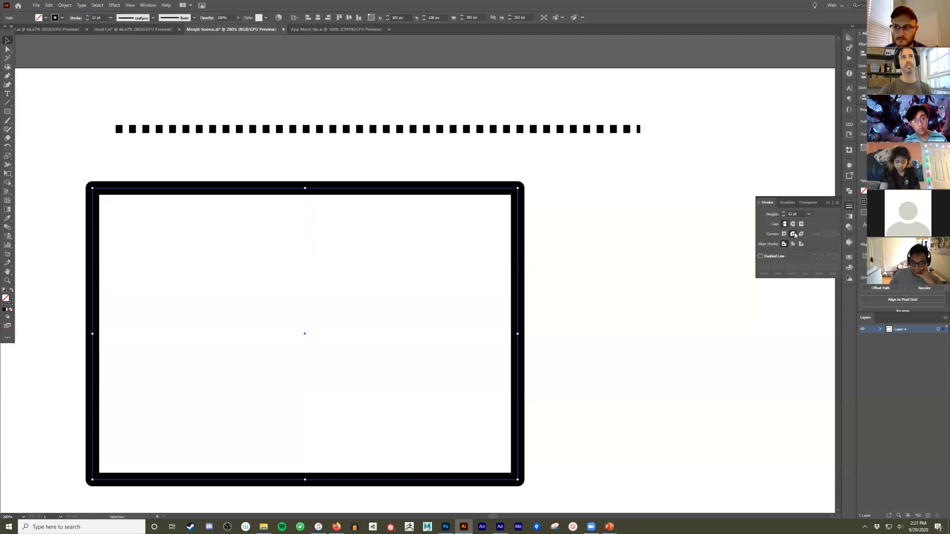
click(784, 234)
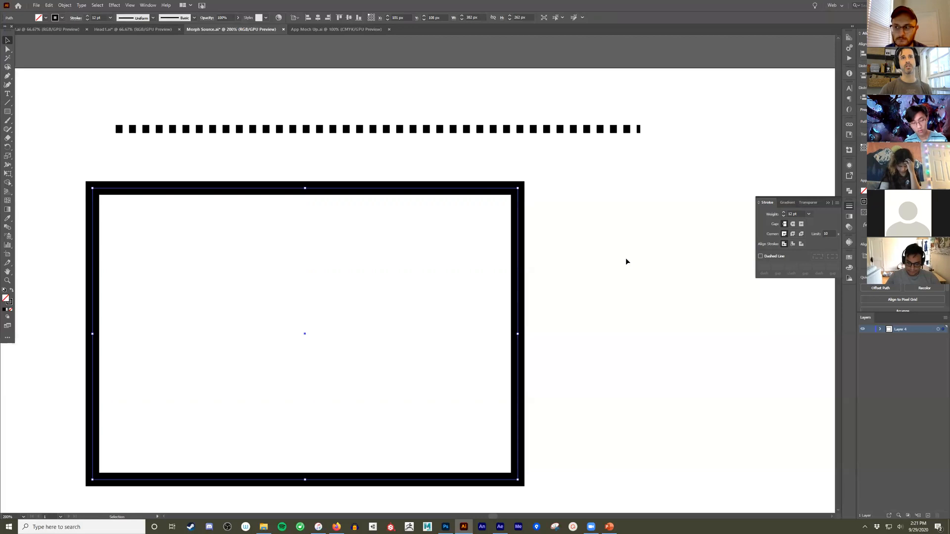
click(793, 244)
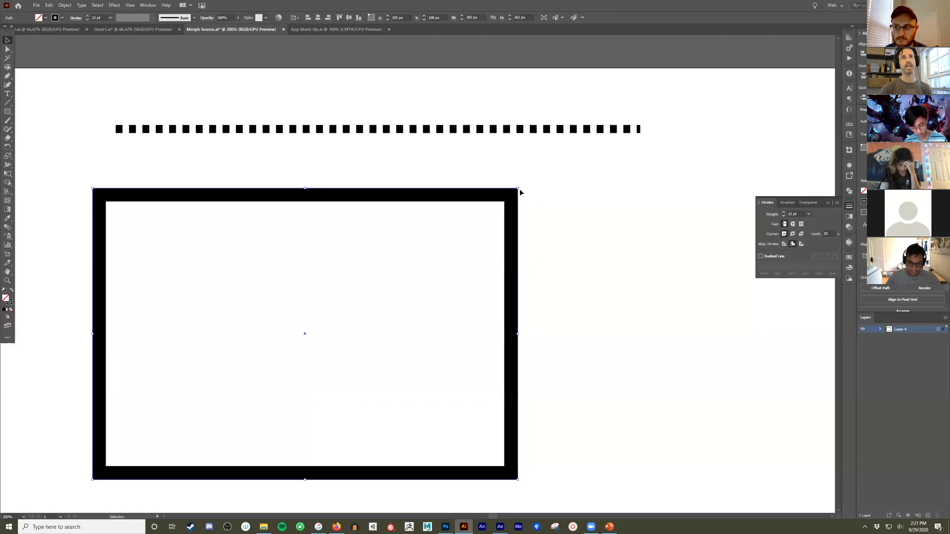
click(800, 243)
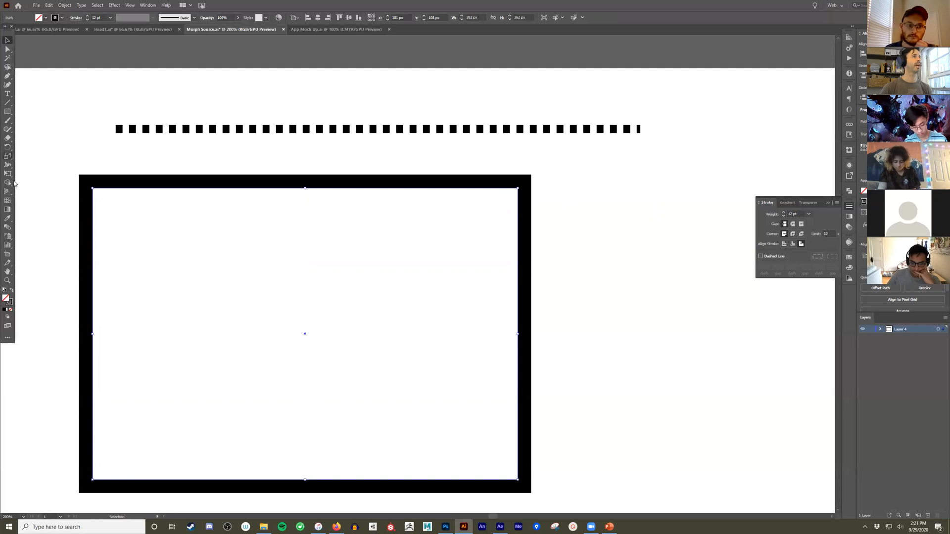
- Swap the rectangle's stroke and fill colors, and erase a U-shaped band out of its upper edge with the Eraser tool
click(7, 138)
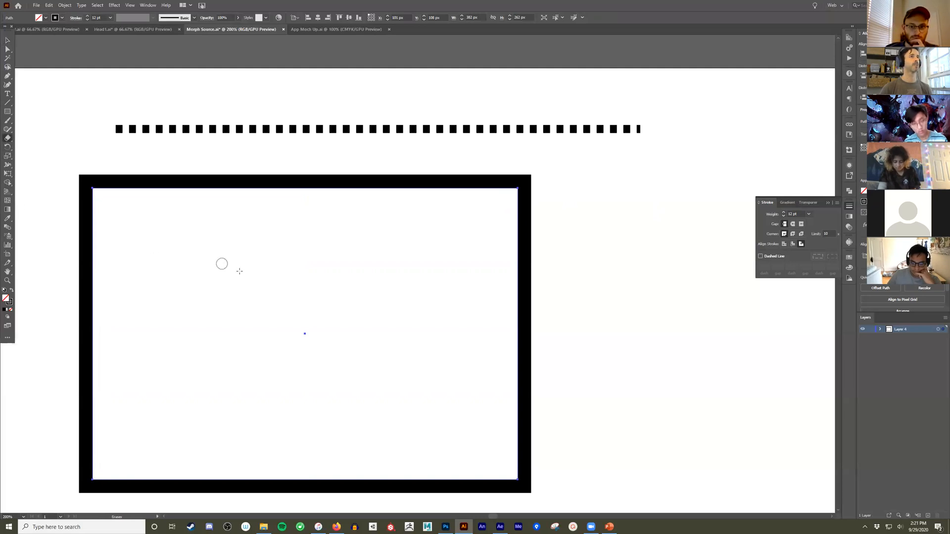
click(11, 290)
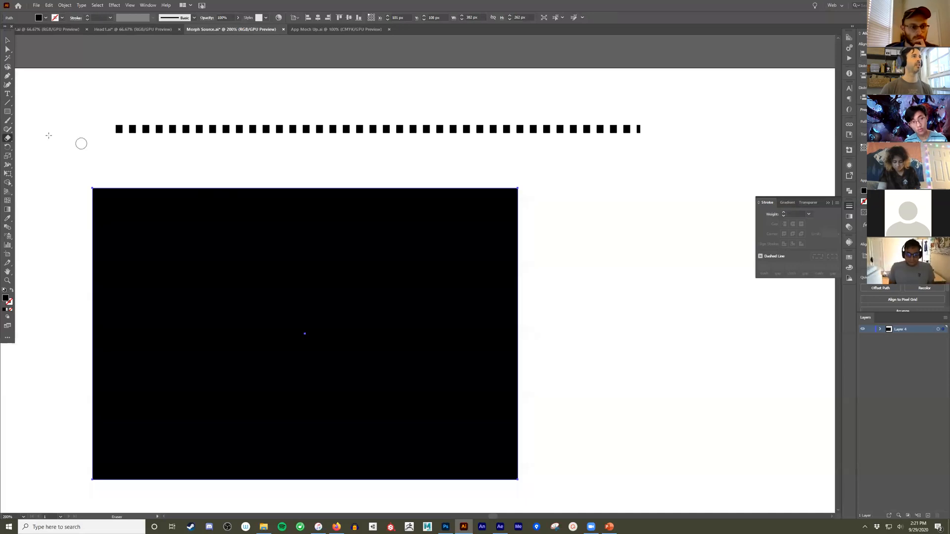
mouse_move(261, 165)
mouse_down()
mouse_move(259, 235)
mouse_move(307, 253)
mouse_move(356, 176)
mouse_up()
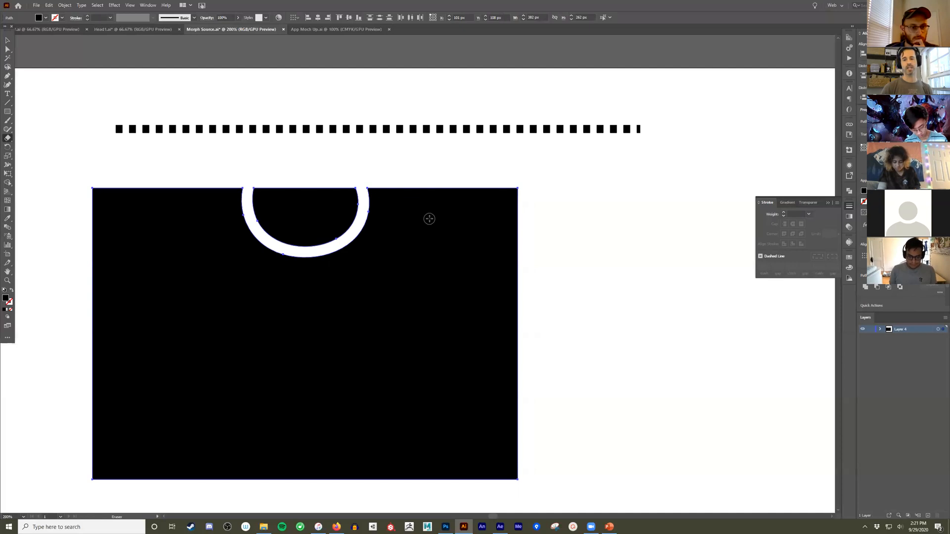
- Move the large erased piece of the rectangle to the right, away from the semicircular cutout
click(7, 42)
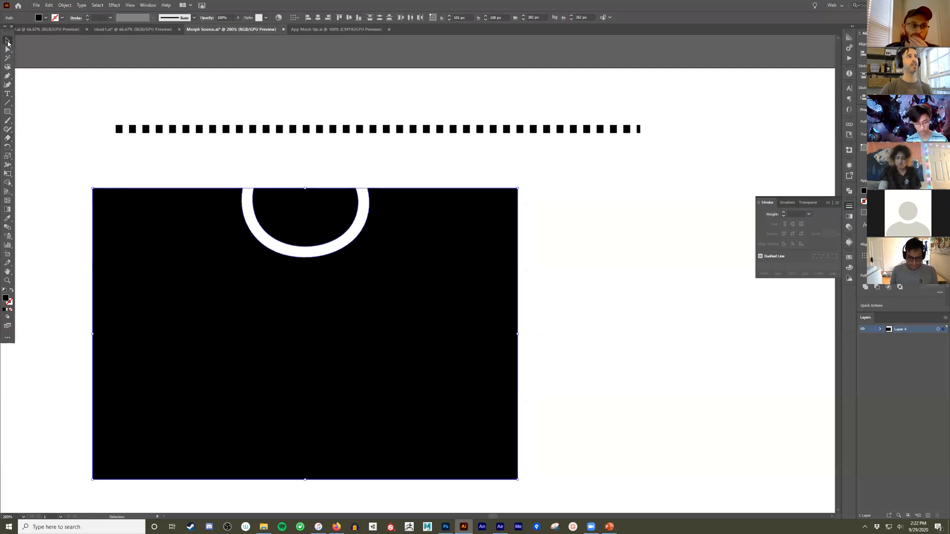
double_click(192, 231)
click(298, 216)
drag(362, 301, 558, 303)
double_click(416, 184)
- Delete the semicircular piece and move the notched rectangle back to the left below the dashed line
click(313, 216)
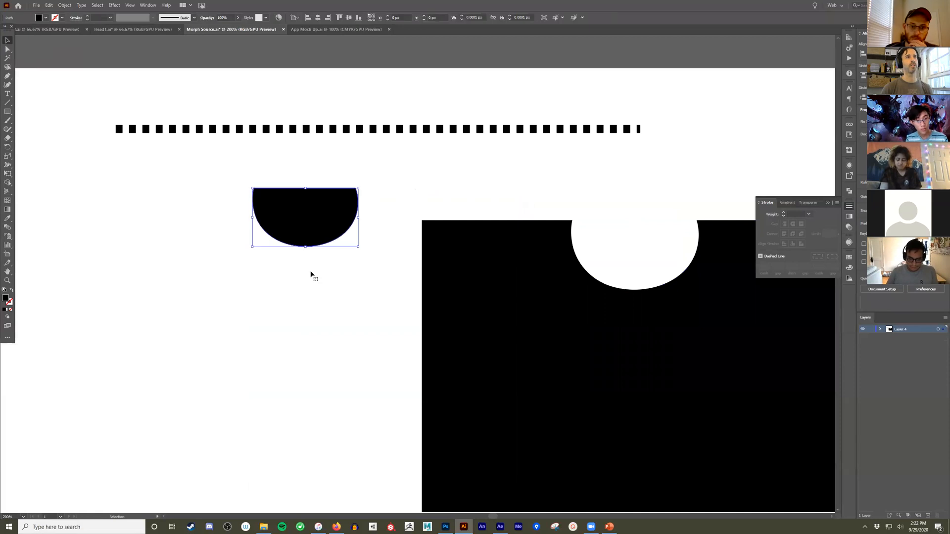
key(Delete)
drag(470, 300, 148, 290)
drag(298, 324, 255, 294)
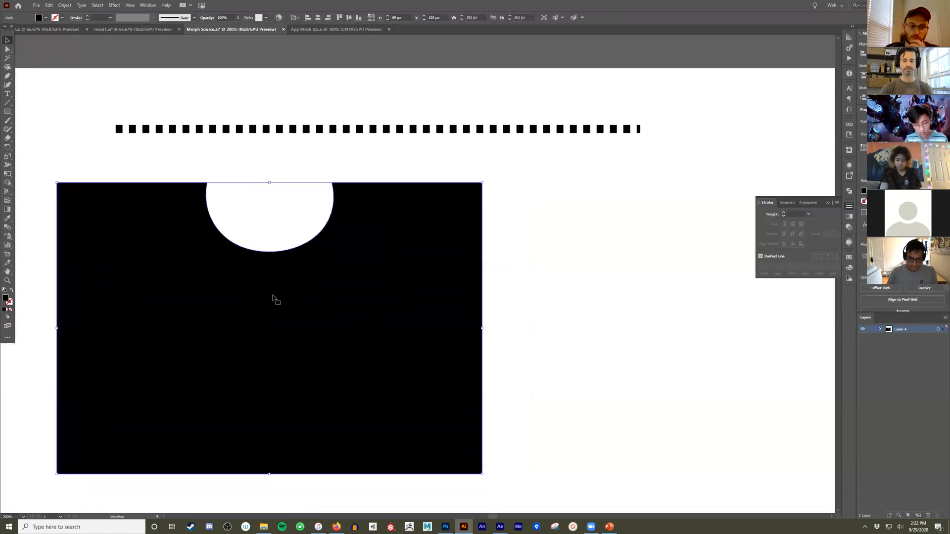
- Delete the notched rectangle and the dashed line from the artboard
key(Delete)
drag(242, 159, 241, 160)
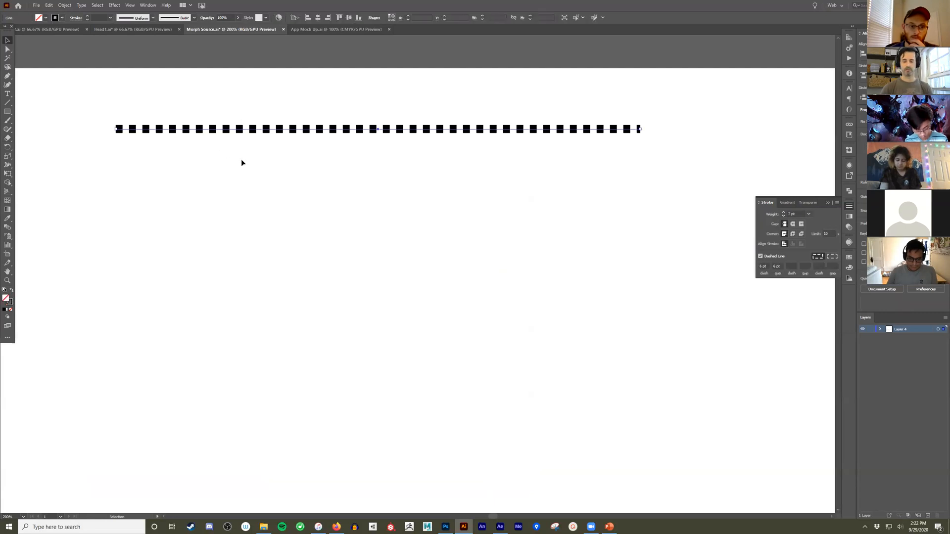
key(Delete)
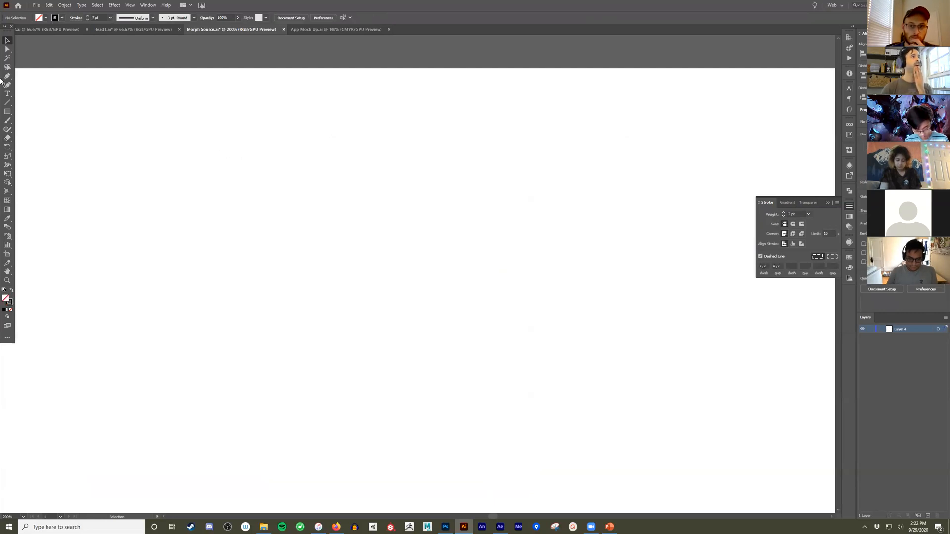
- Draw a rectangle about 195 px by 182 px and give it a black fill with no stroke
click(7, 112)
drag(166, 108, 384, 312)
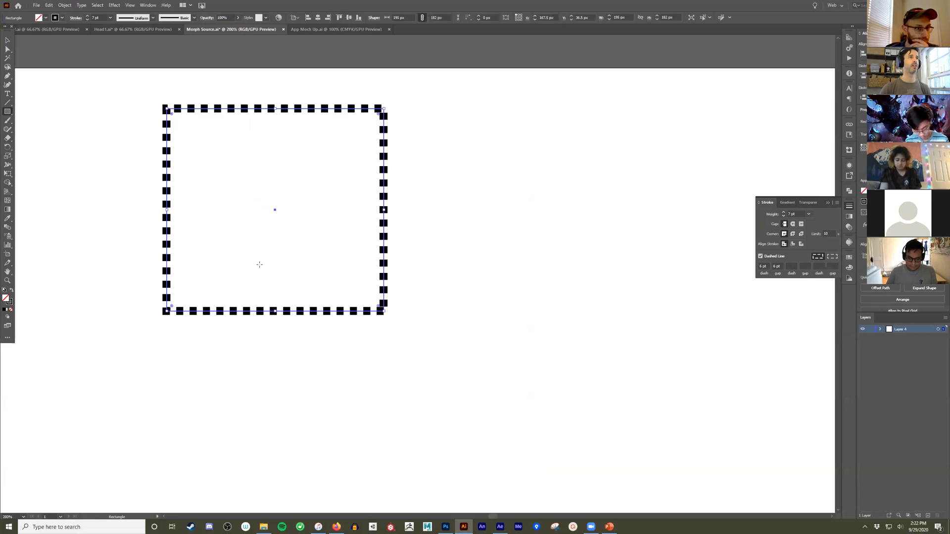
click(4, 291)
click(11, 290)
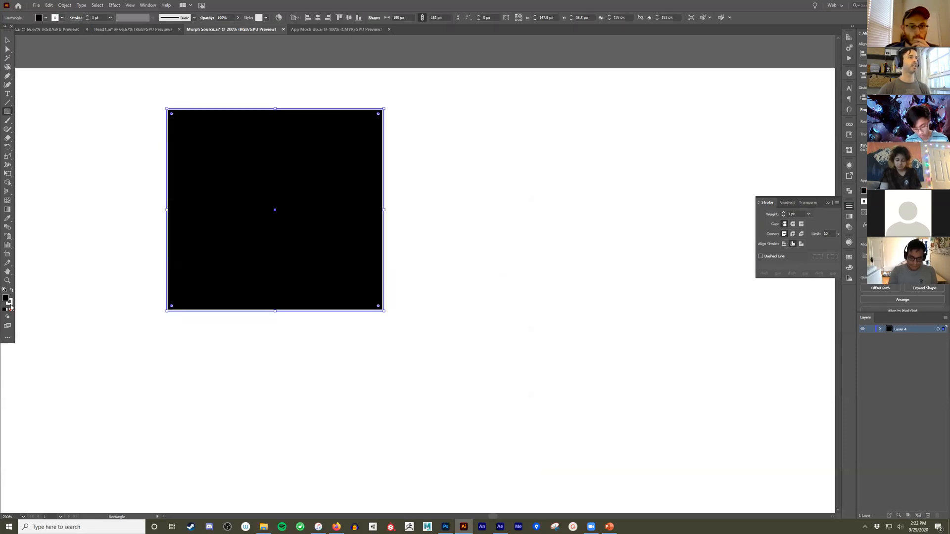
click(11, 309)
- Move the black rectangle to the right, and change its fill to bright blue after trying that color on the stroke and removing it
click(8, 40)
drag(238, 168, 341, 181)
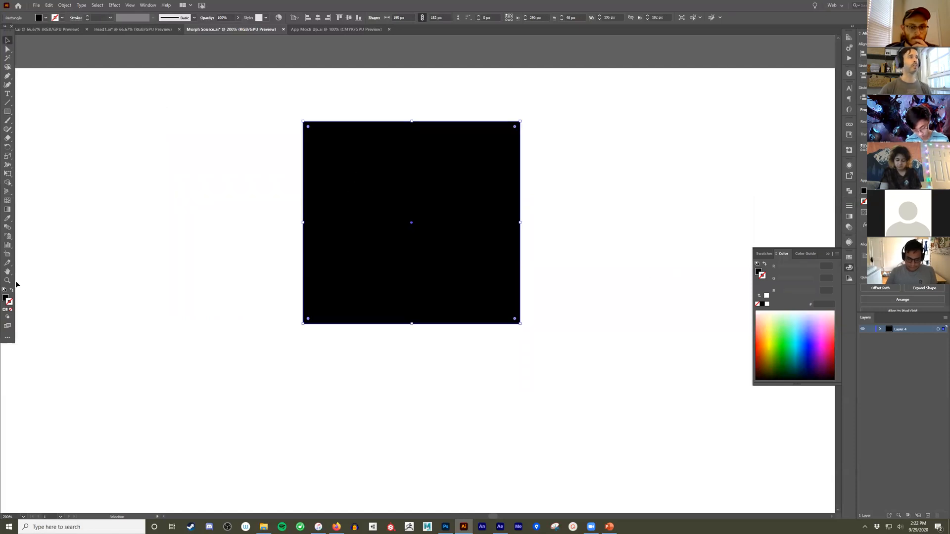
click(810, 340)
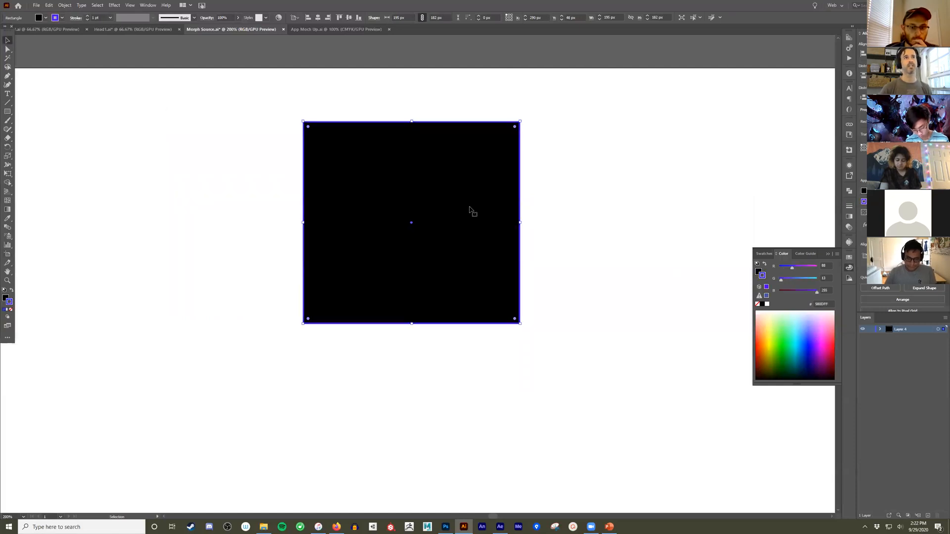
click(11, 310)
click(5, 298)
click(809, 341)
drag(809, 340, 809, 343)
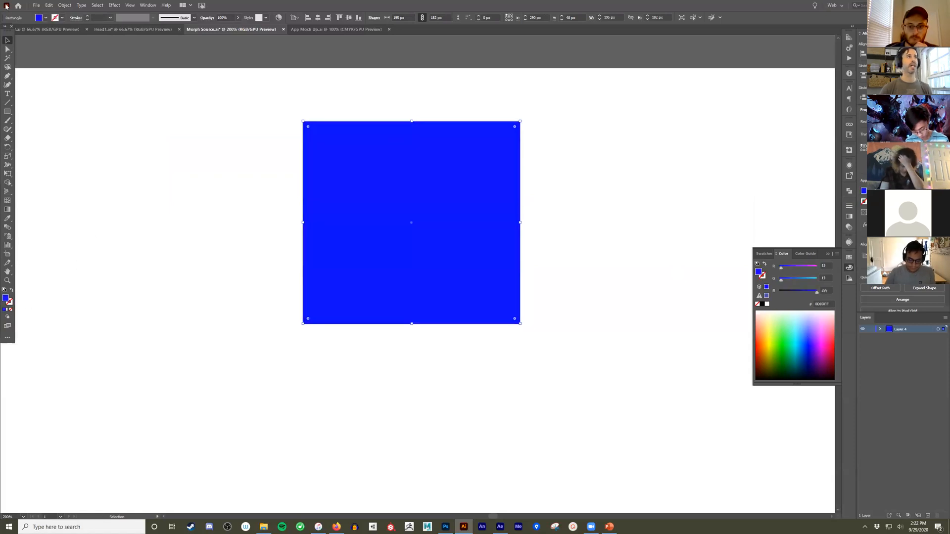
- Place a copy of the blue rectangle on the artboard's left side and give it a black fill with no stroke
drag(415, 205, 190, 151)
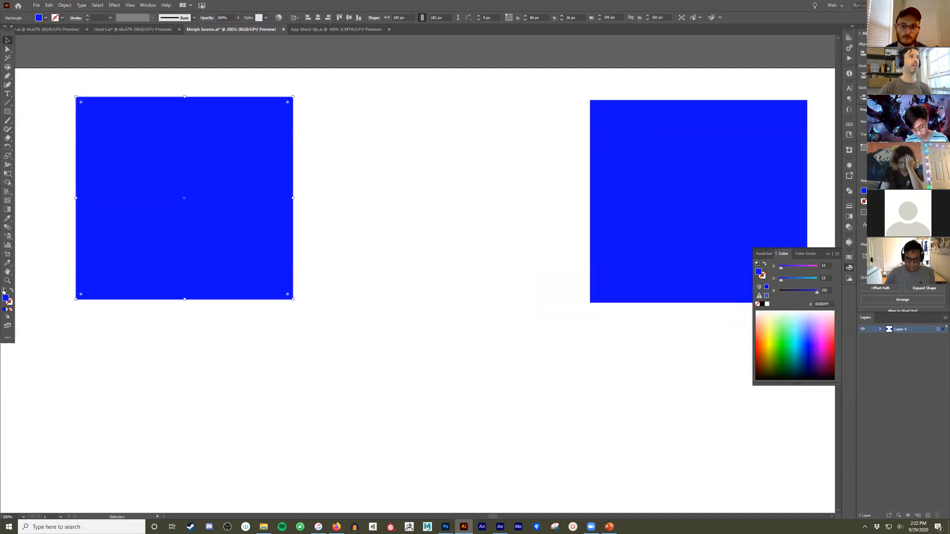
click(4, 290)
click(11, 290)
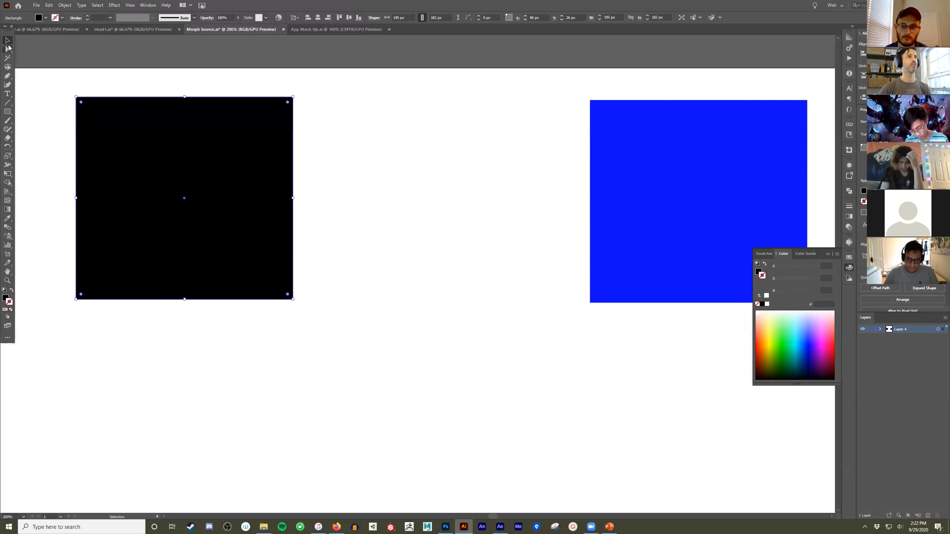
- Examine the bearded head artwork and the App Mock Up document, and return to the Morph Source document
click(47, 29)
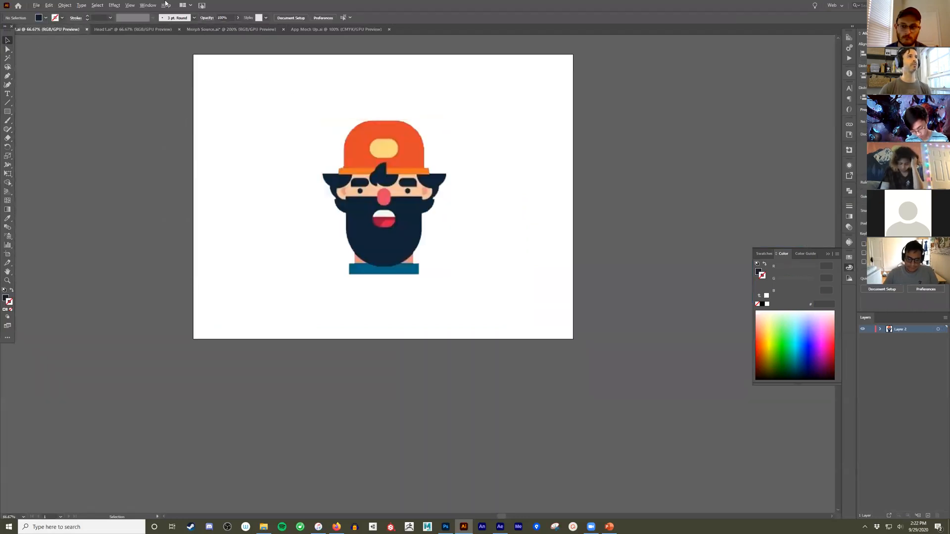
click(337, 30)
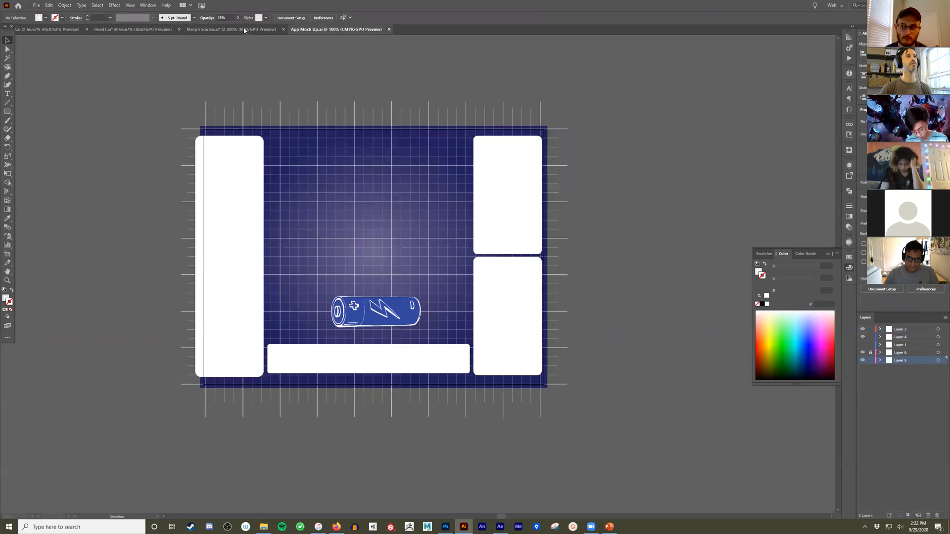
click(228, 29)
- Duplicate the black rectangle twice below it, select all three black rectangles and apply the blue rectangle's color with the Eyedropper
drag(161, 140, 197, 396)
drag(266, 407, 505, 415)
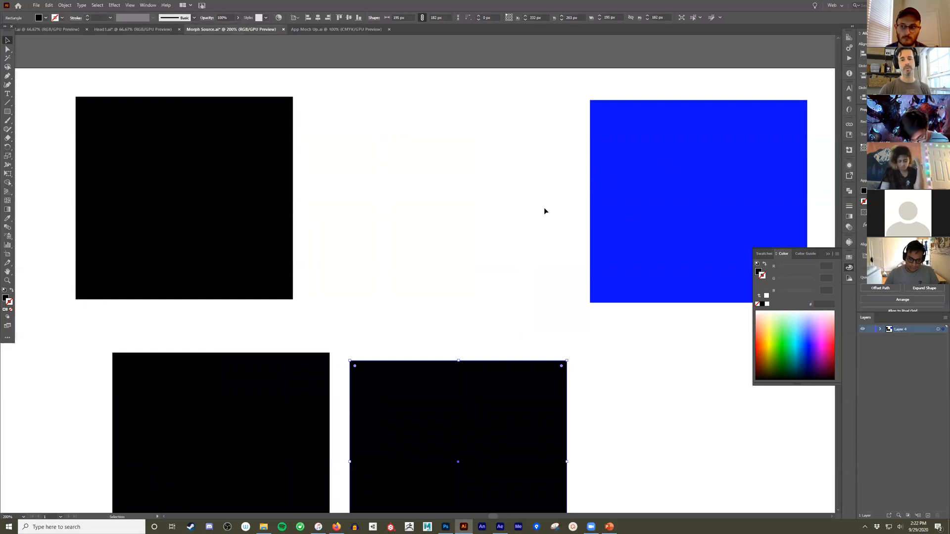
drag(233, 410, 221, 414)
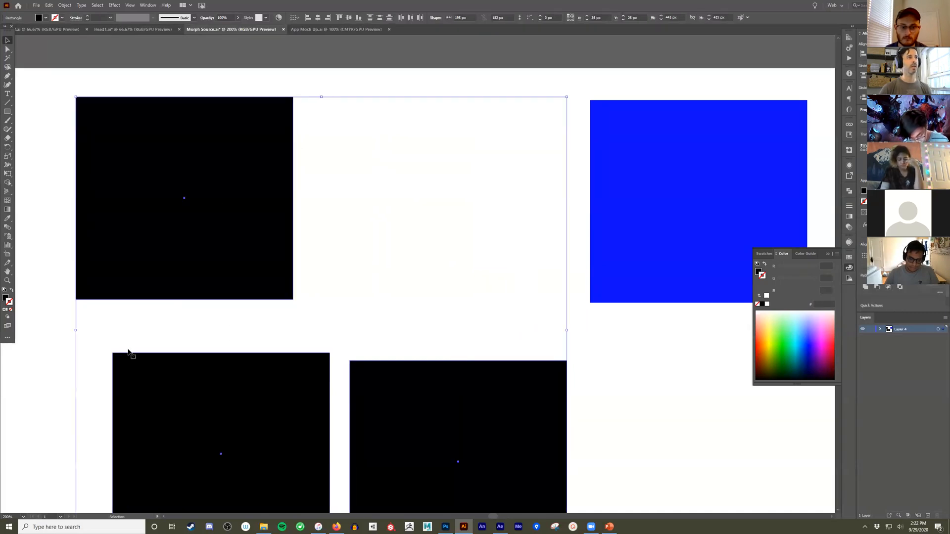
click(8, 218)
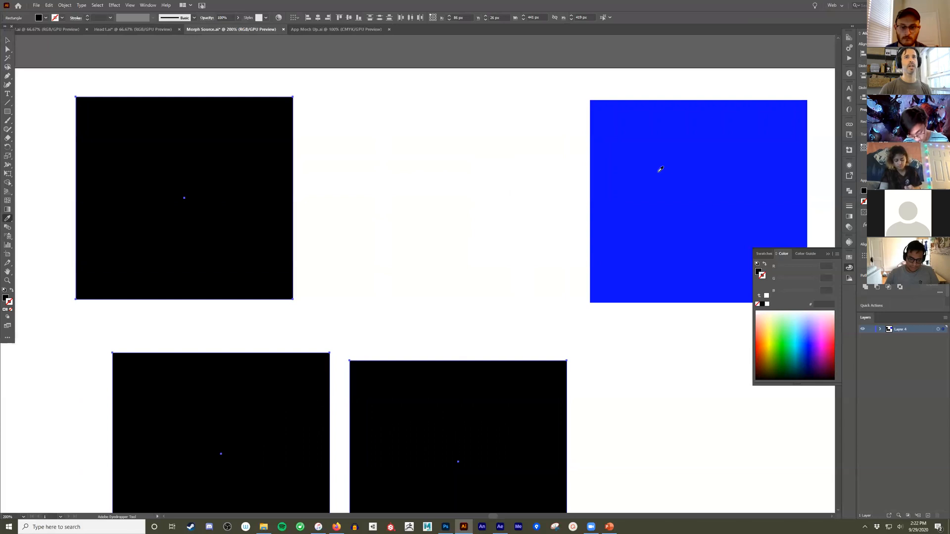
click(713, 144)
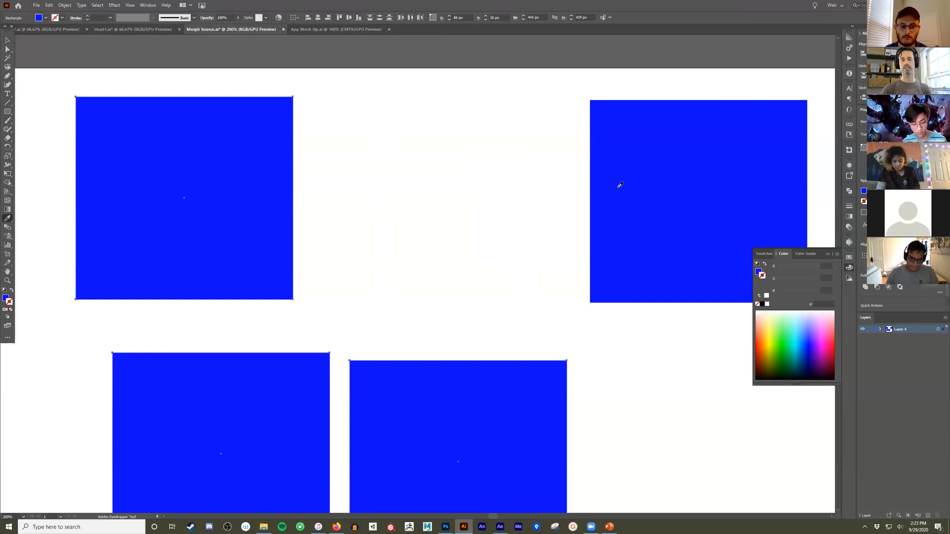
- Undo the recoloring, duplication and drawing of the rectangles until the artboard is empty
click(9, 40)
key(a)
key(ctrl+z)
key(ctrl+z)
key(ctrl+z)
key(ctrl+z)
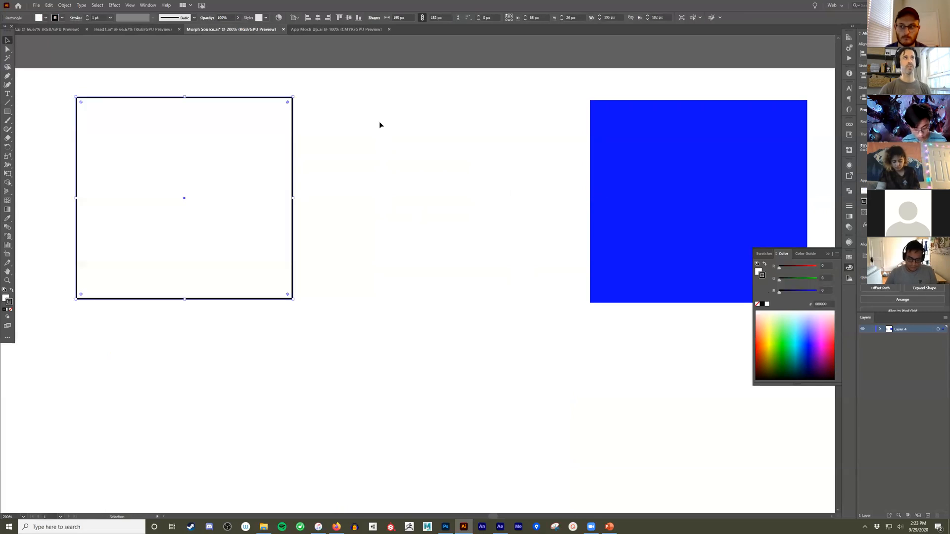
key(ctrl+z)
key(ctrl+z)
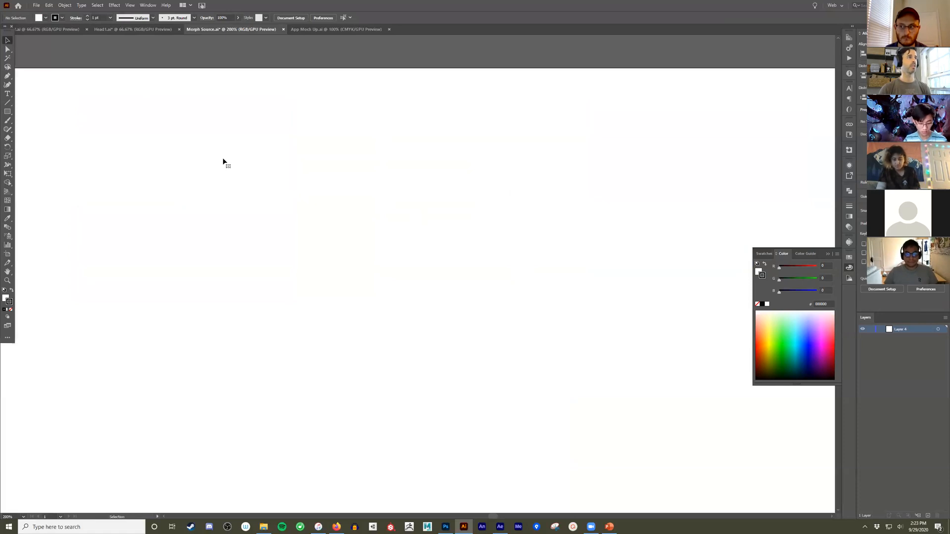
- Collapse the color controls and draw a vertical ellipse about 316 px by 365 px with a black fill and no stroke
scroll(238, 199, down, 1)
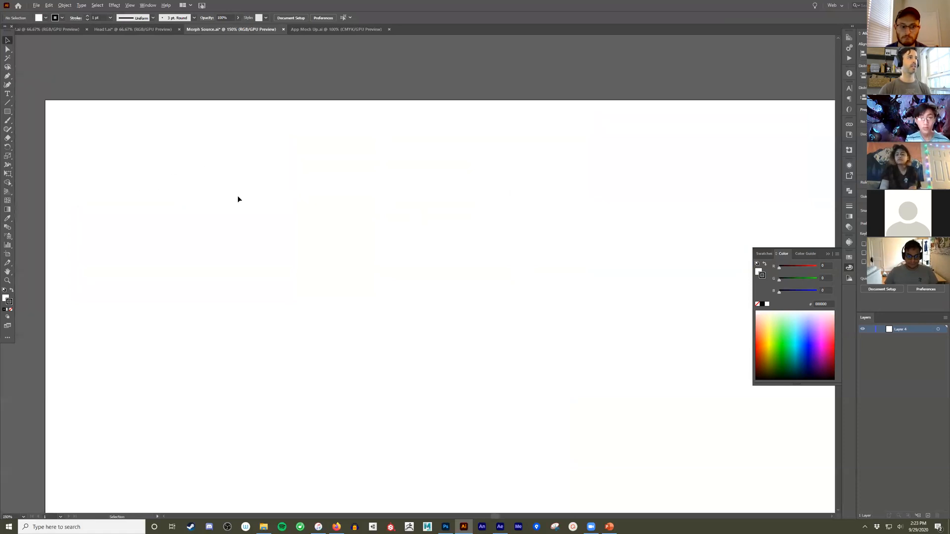
scroll(238, 198, down, 1)
drag(285, 272, 289, 236)
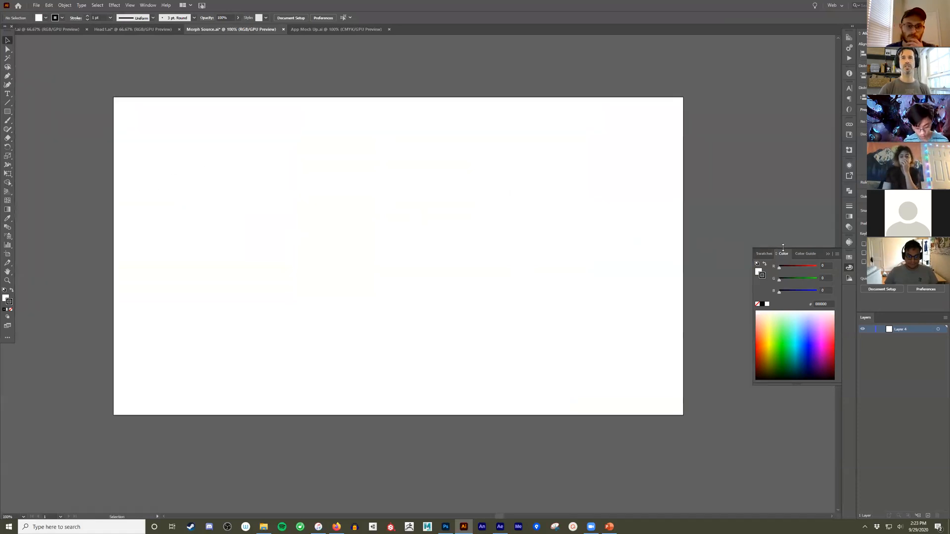
click(851, 271)
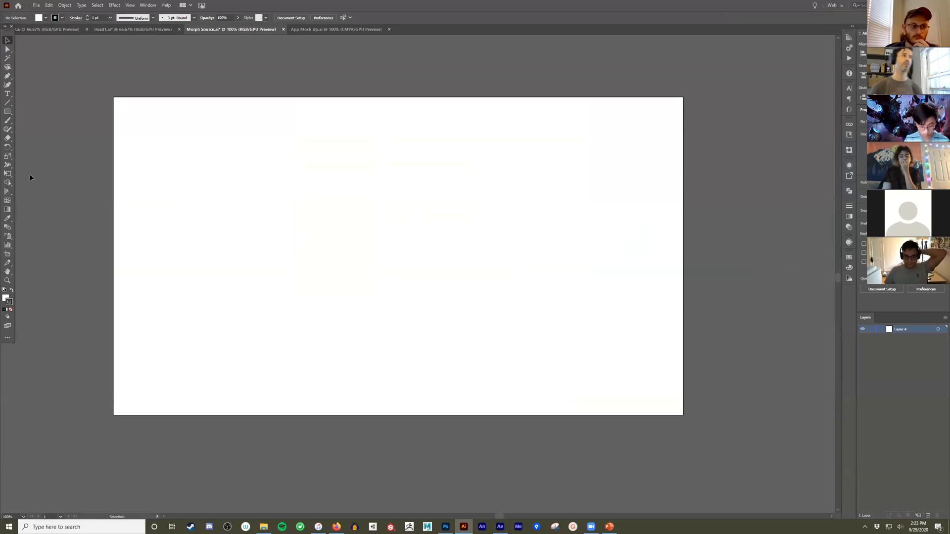
drag(8, 111, 38, 130)
drag(187, 120, 363, 324)
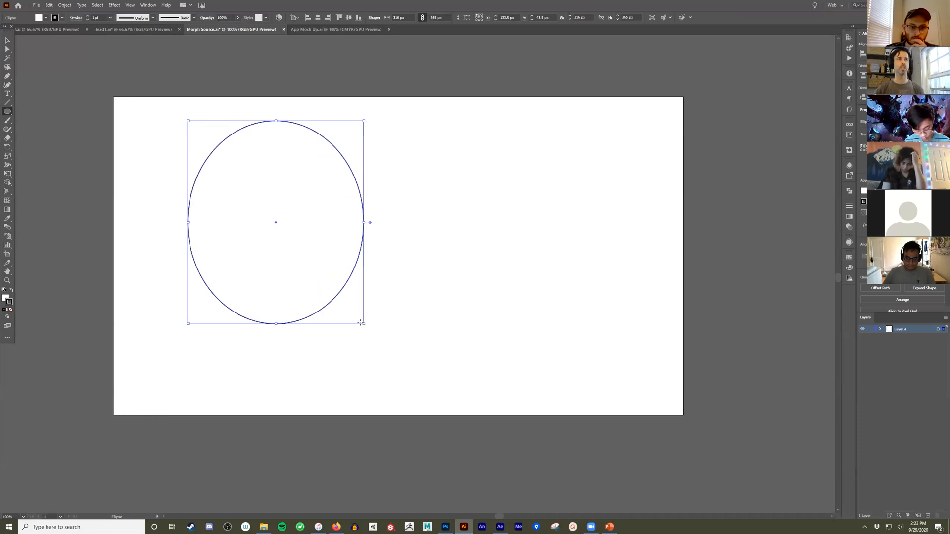
click(5, 290)
click(11, 291)
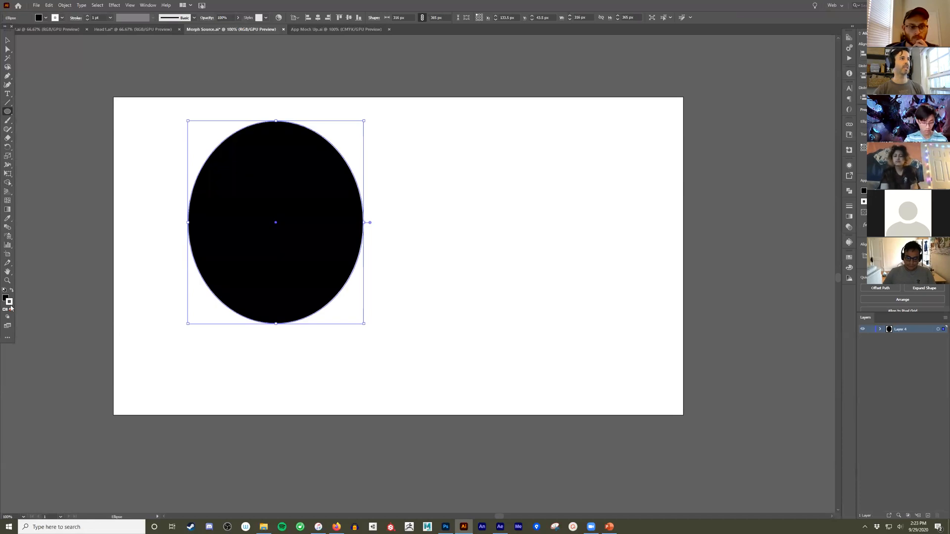
key(slash)
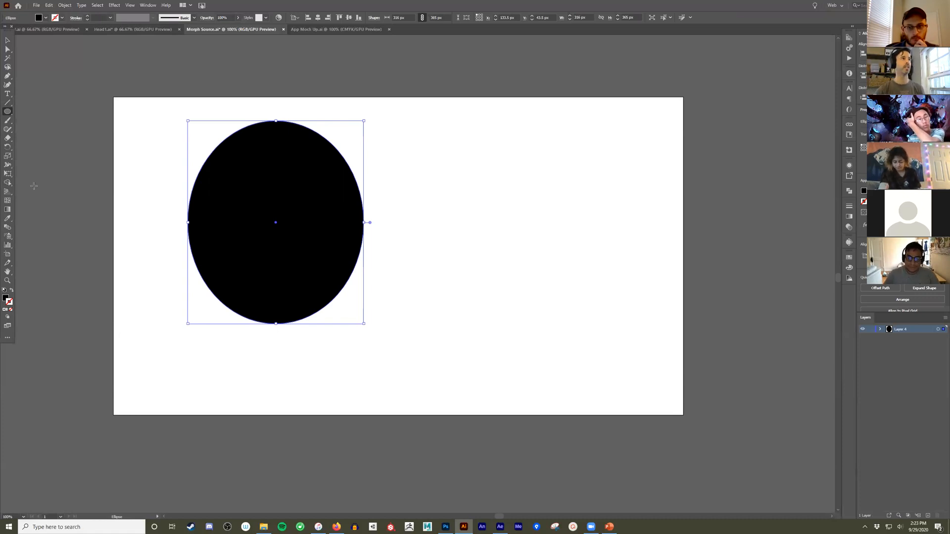
- Try outlining a crescent with the Pen tool beside the ellipse, and undo the points back to the first curved segment
click(7, 76)
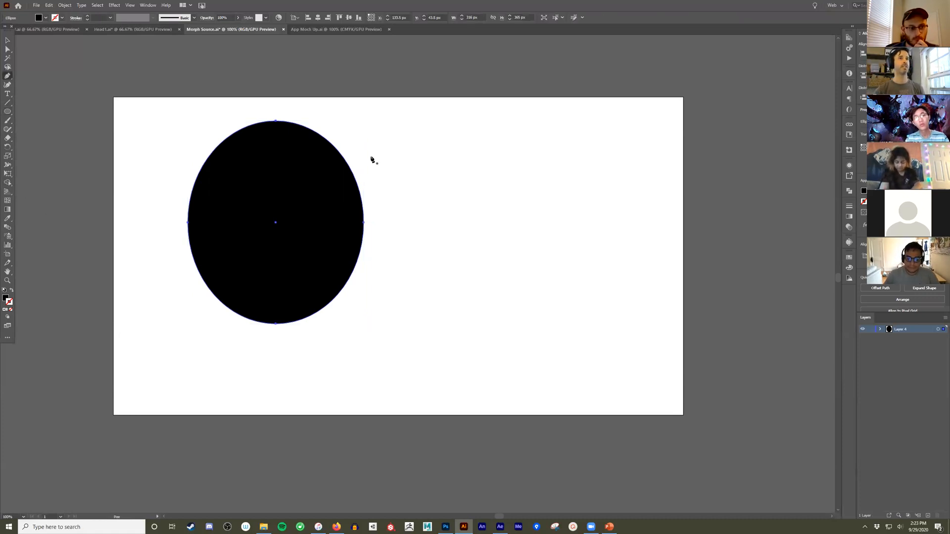
click(585, 128)
drag(651, 211, 647, 255)
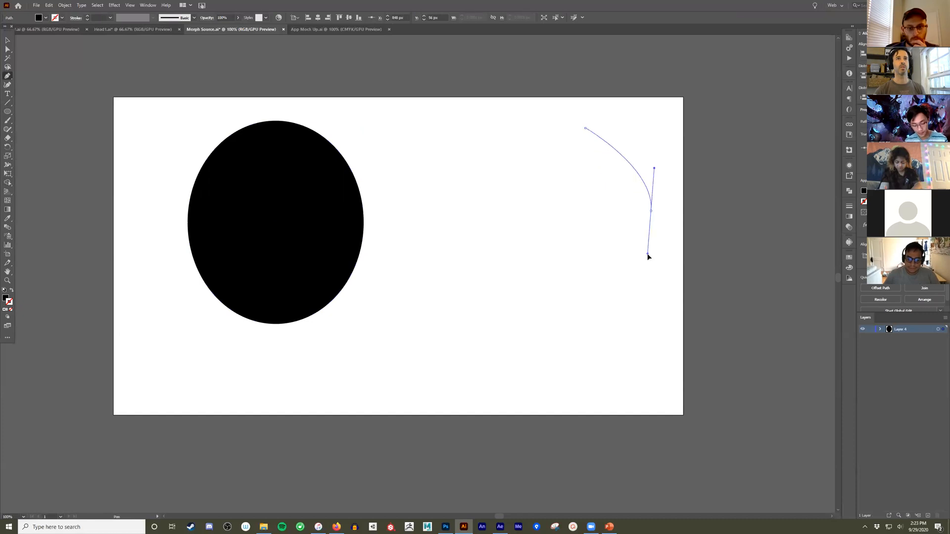
drag(569, 321, 526, 322)
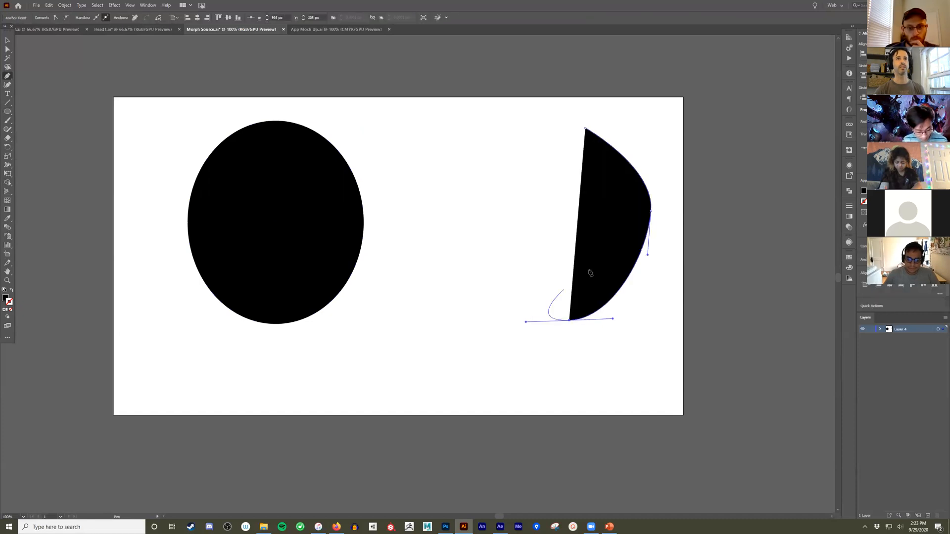
key(alt)
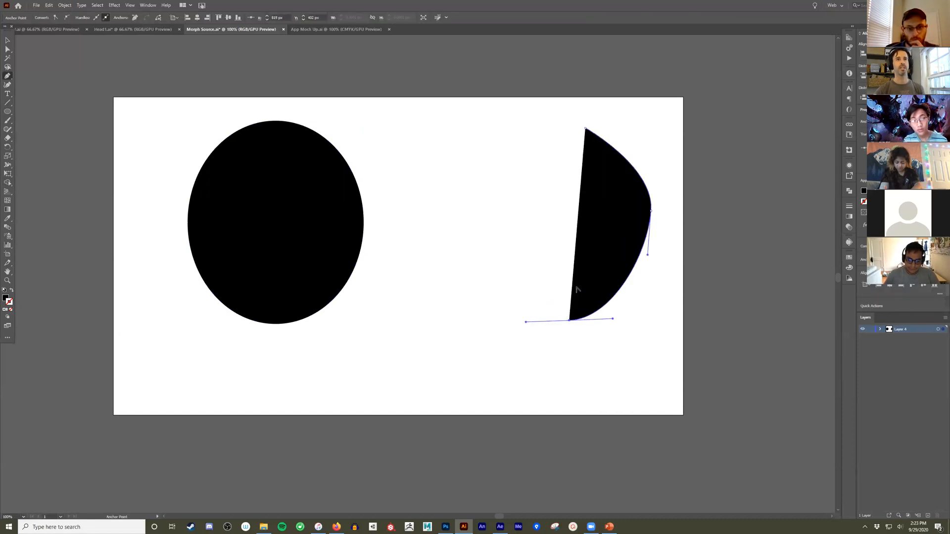
drag(526, 322, 600, 283)
drag(623, 231, 625, 206)
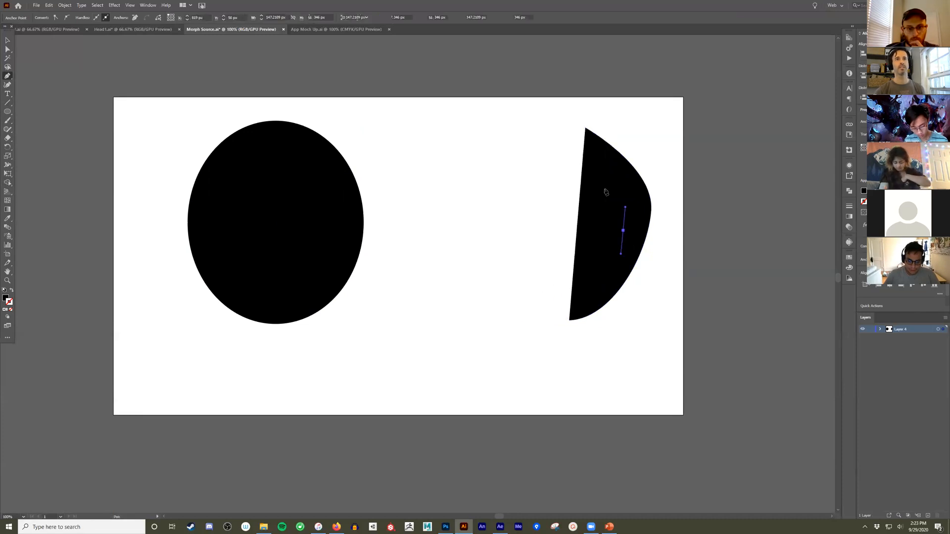
key(ctrl+z)
key(ctrl+z)
key(ctrl+z)
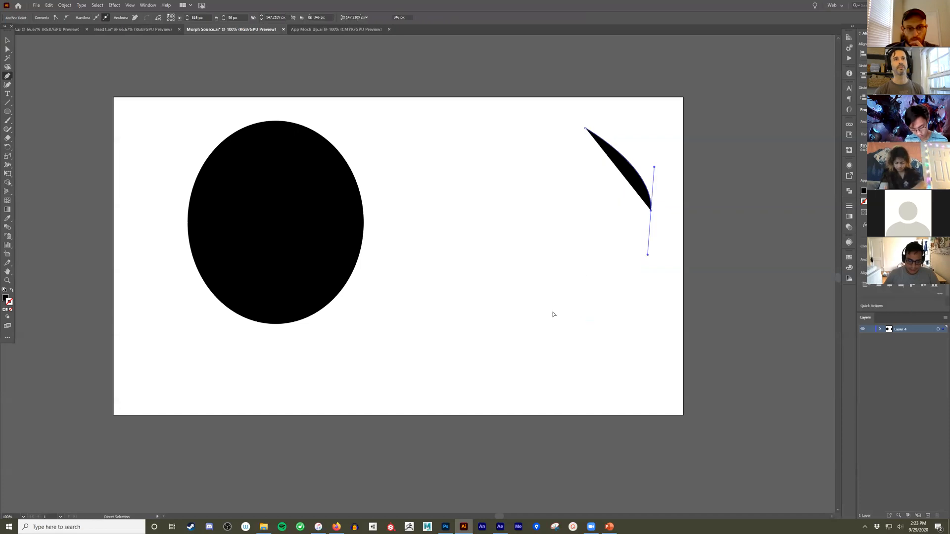
- Continue the crescent's outer curve to its lower tip, add an inner curve and close the path at the upper tip
drag(560, 321, 580, 287)
drag(619, 233, 615, 204)
click(585, 129)
click(585, 129)
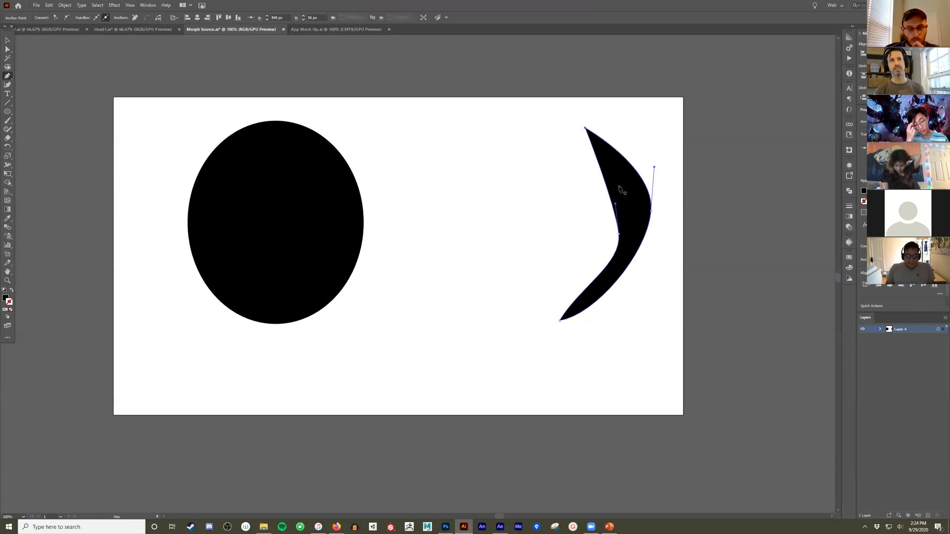
- Delete the pen-drawn crescent and move the black ellipse toward the lower part of the artboard
click(8, 39)
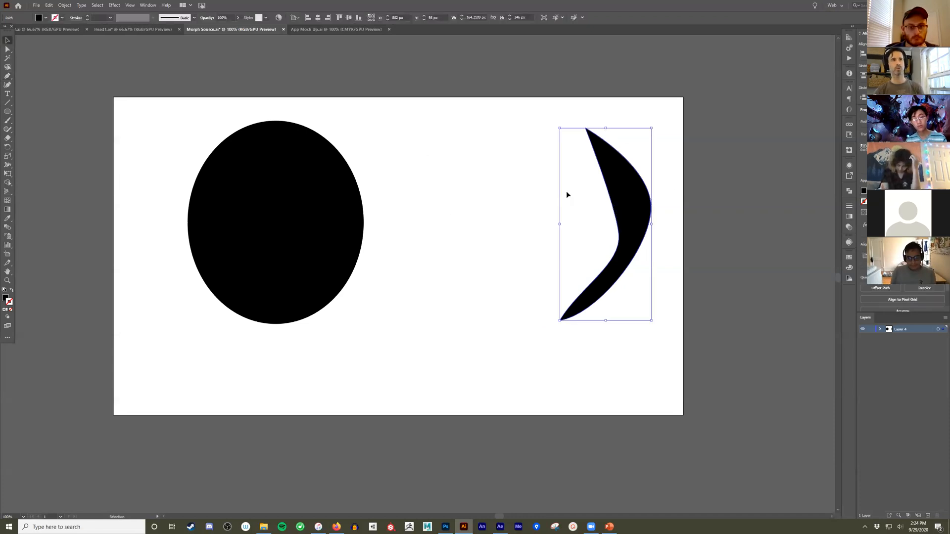
key(Delete)
drag(320, 249, 344, 314)
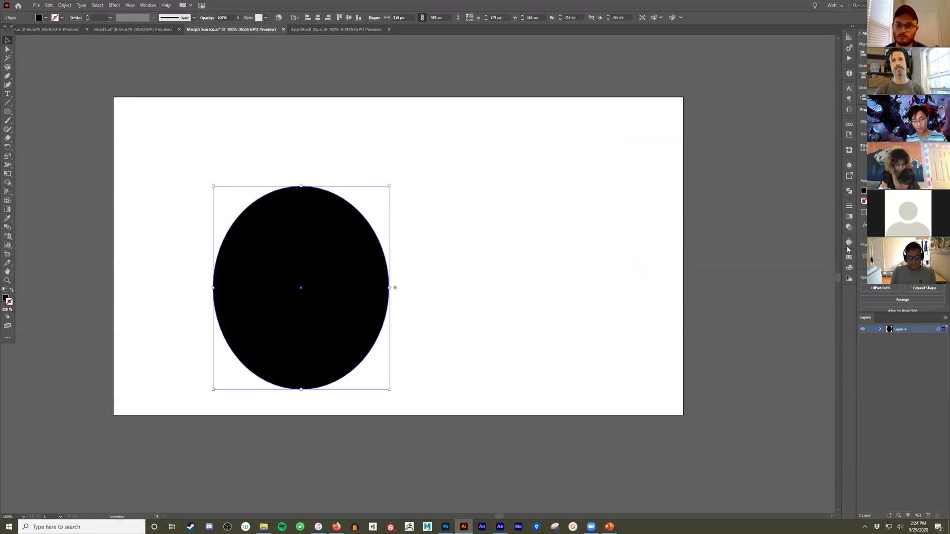
- Move the ellipse to the artboard's right half, overlap it with an offset copy and cut a crescent using Pathfinder's Minus Front
click(848, 192)
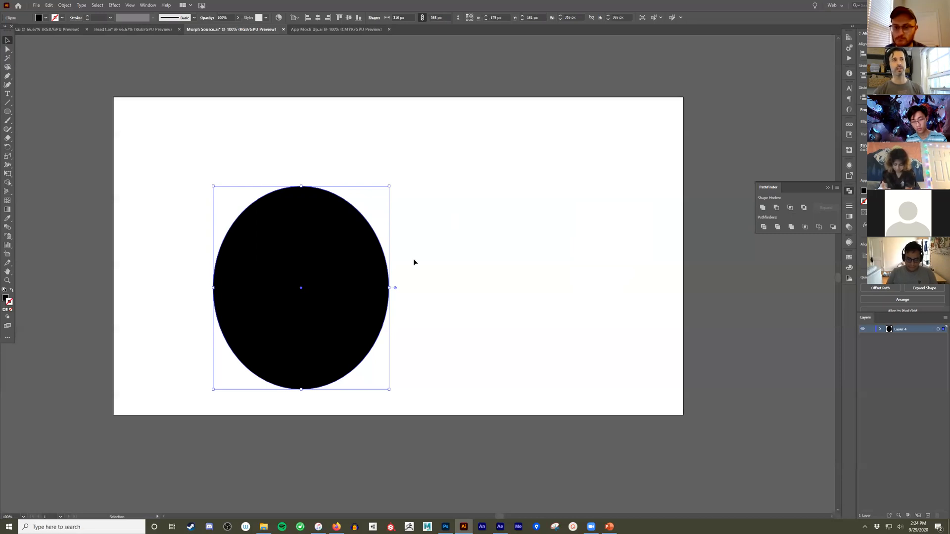
drag(337, 262, 562, 204)
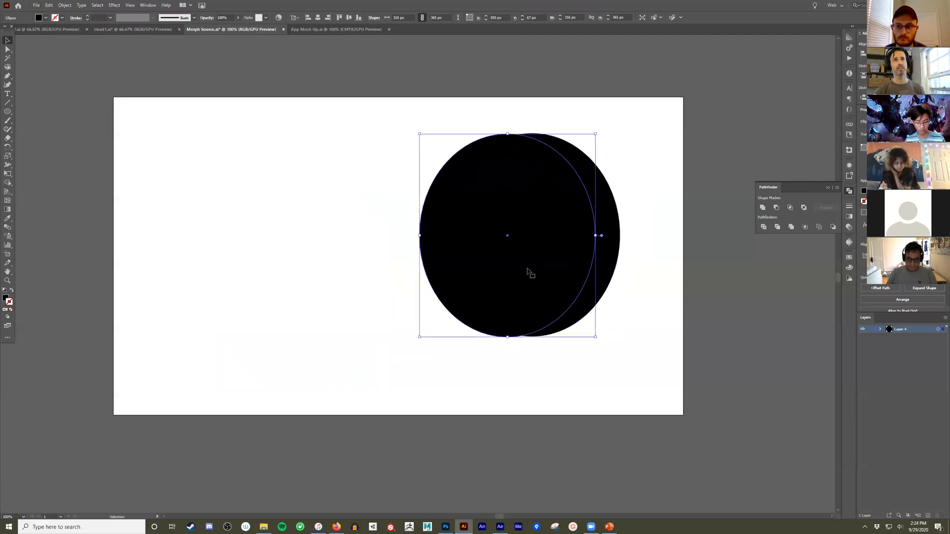
click(776, 207)
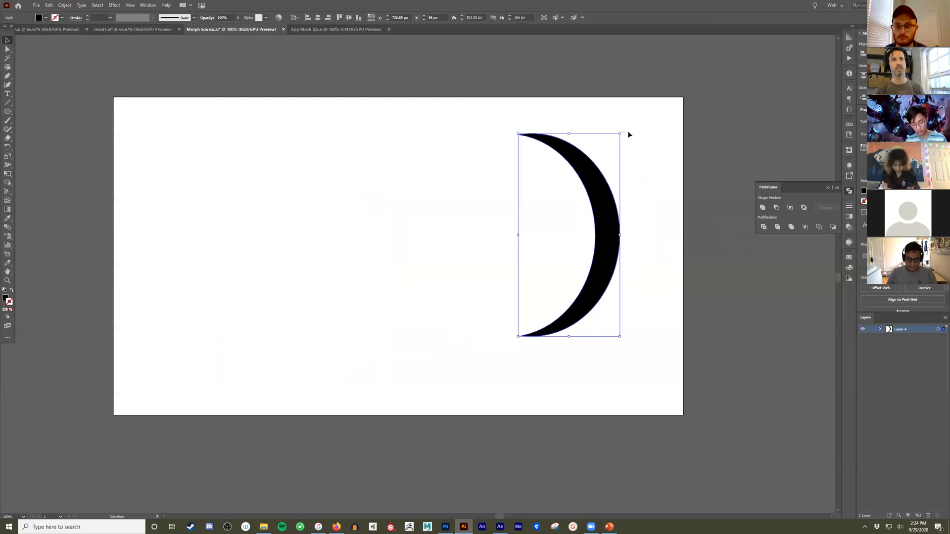
- Nudge the crescent 2 px to the right and rotate it clockwise so its upper tip leans right
key(Right)
key(Right)
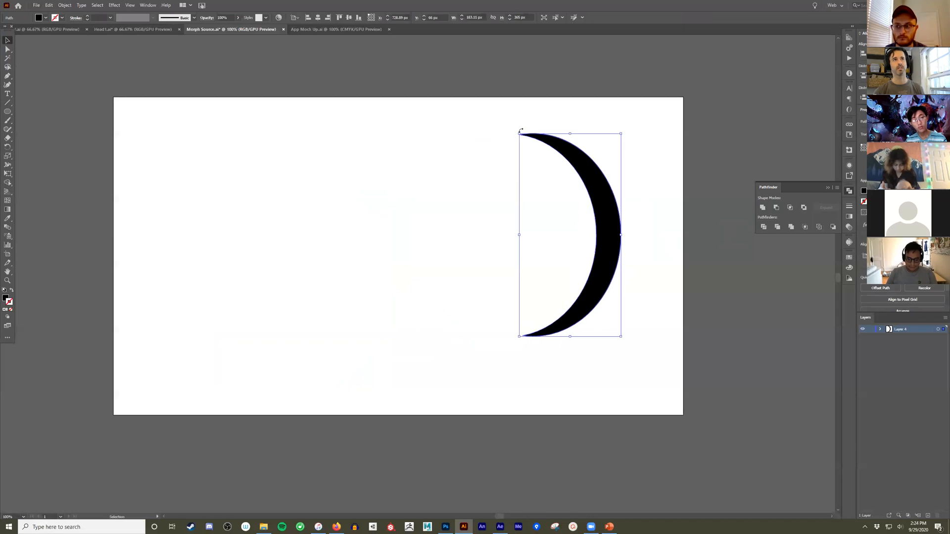
drag(522, 129, 581, 123)
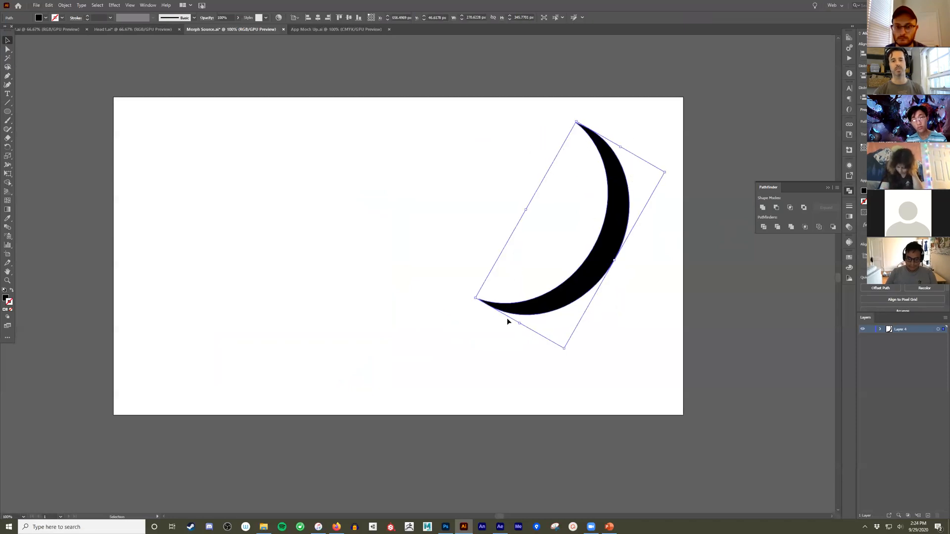
- Draw two black ellipses left of the crescent, the second about 212 px by 197 px, and move it to overlap the first
key(l)
mouse_move(140, 114)
mouse_down()
mouse_move(257, 221)
mouse_move(272, 223)
mouse_up()
mouse_move(310, 135)
mouse_down()
mouse_move(377, 233)
mouse_move(428, 245)
mouse_up()
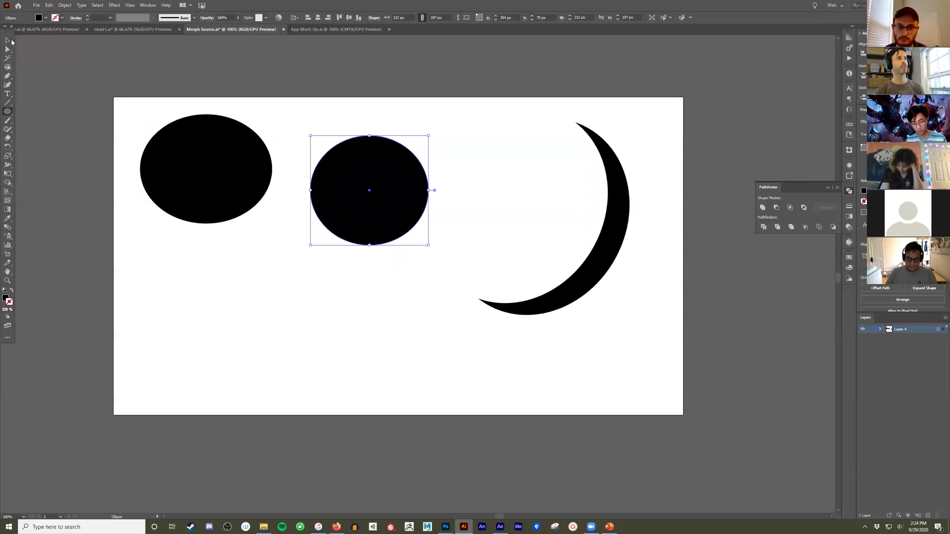
key(v)
drag(402, 179, 343, 157)
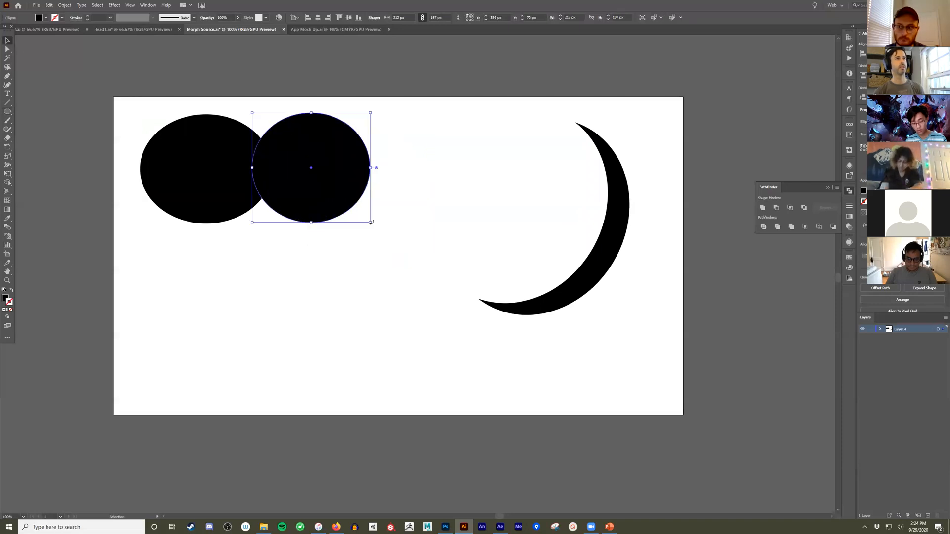
- Merge the two overlapping ellipses using Pathfinder's Unite, and undo the merge
shift+click(218, 171)
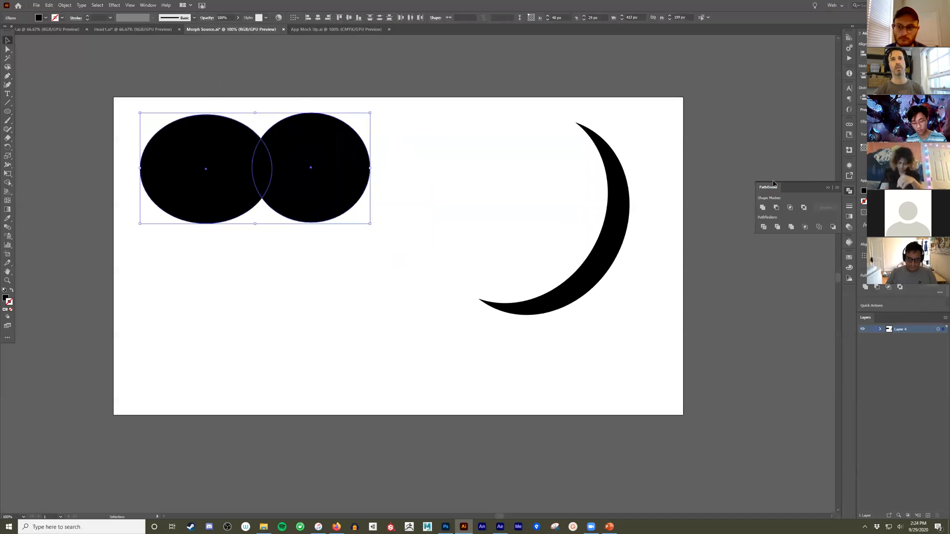
click(763, 207)
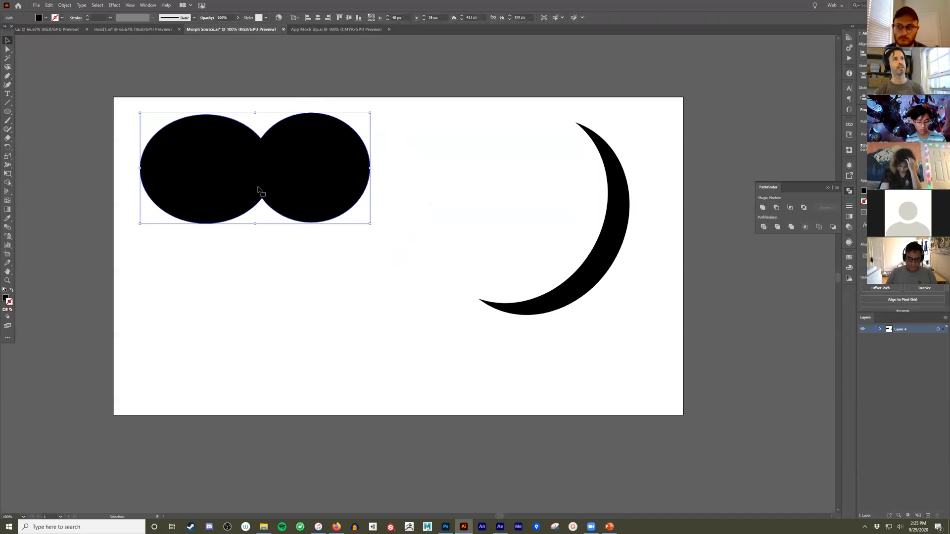
click(265, 266)
key(a)
key(ctrl+z)
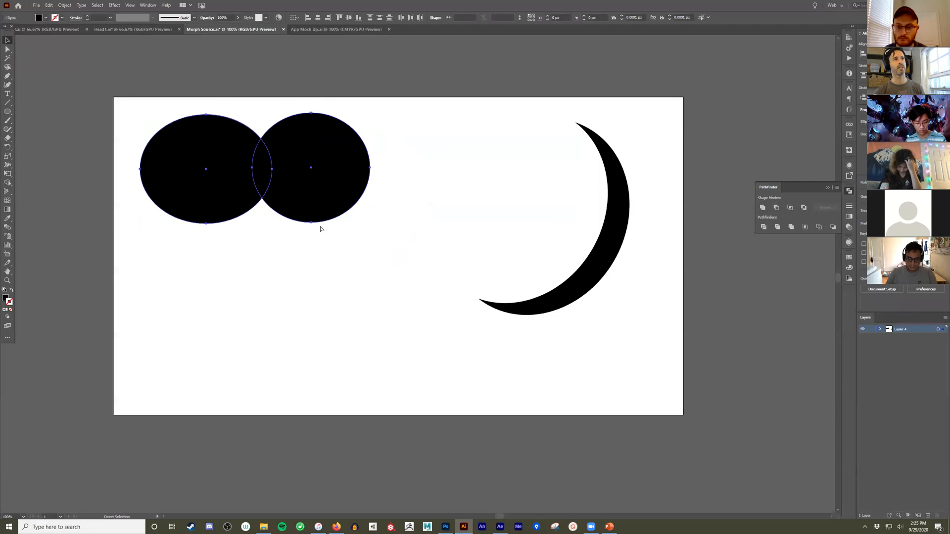
- Reposition the second ellipse so that it overlaps the right side of the first ellipse more deeply
key(ctrl+z)
key(v)
drag(403, 170, 332, 150)
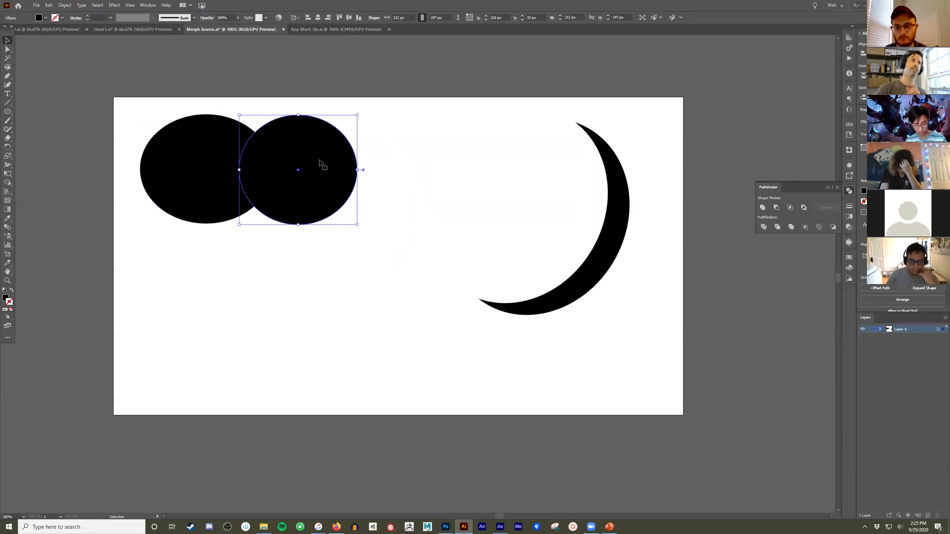
drag(309, 151, 298, 150)
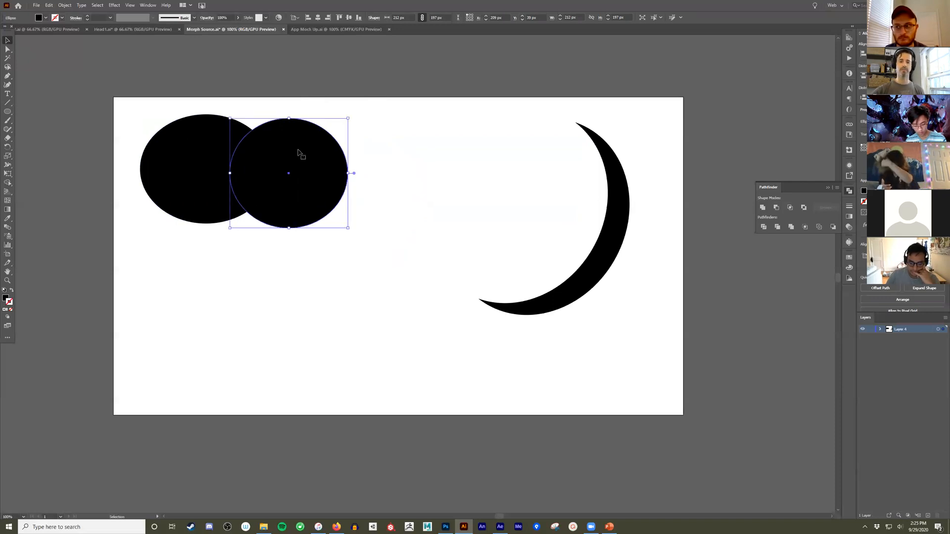
click(200, 159)
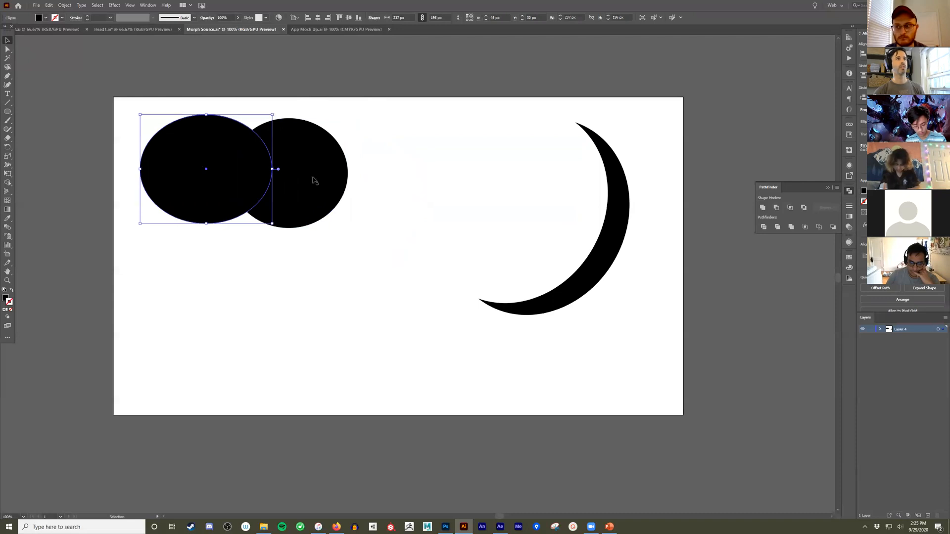
drag(322, 172, 319, 166)
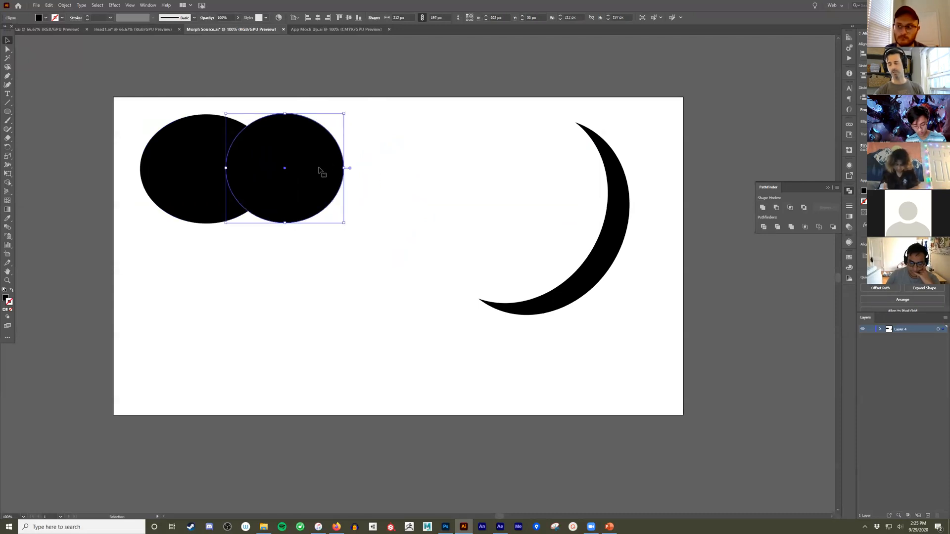
- Bring the right ellipse to the front of the stacking order
right_click(313, 138)
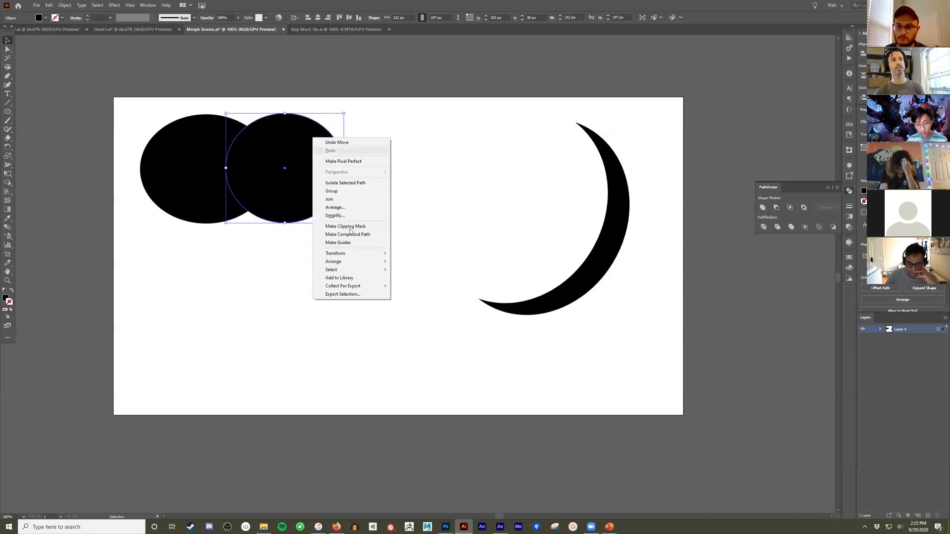
mouse_move(367, 264)
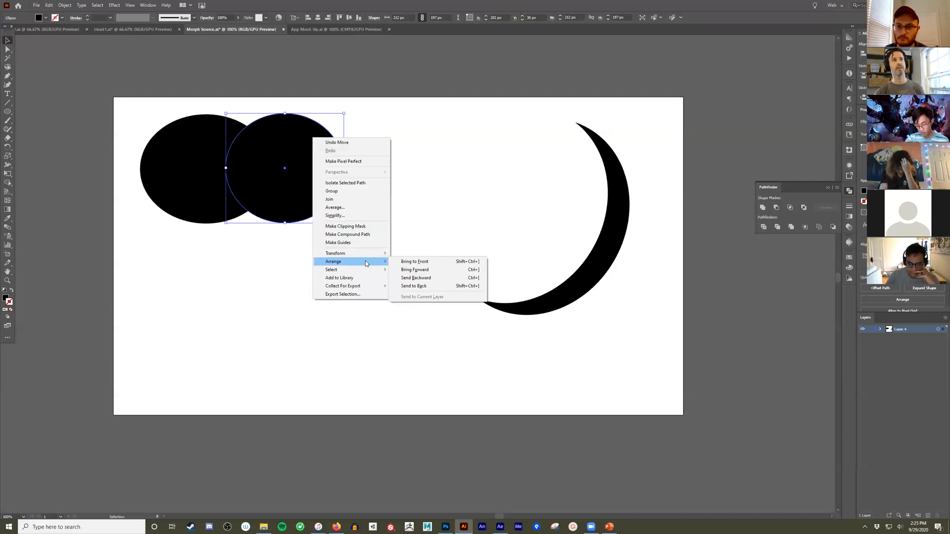
click(411, 262)
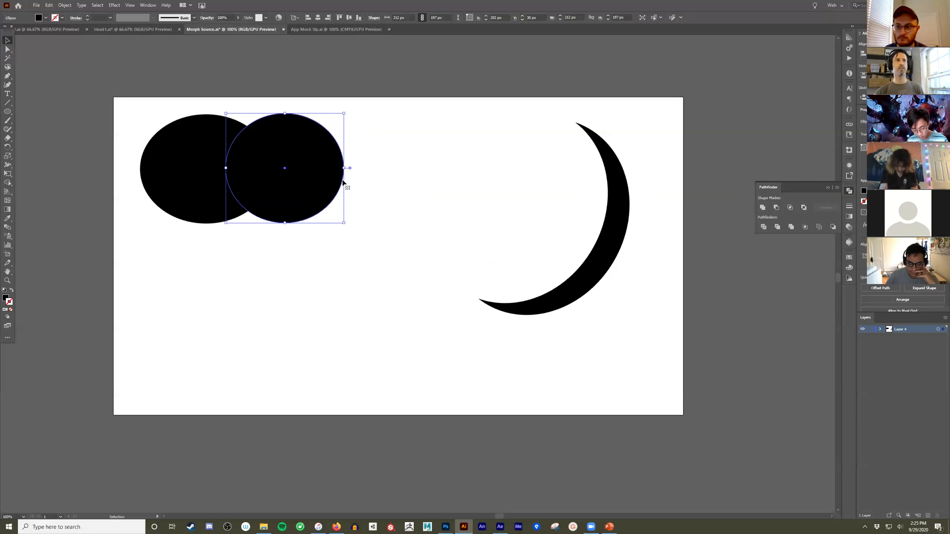
- Cut the right ellipse out of the left one with Pathfinder's Minus Front, and undo the cut
shift+click(189, 143)
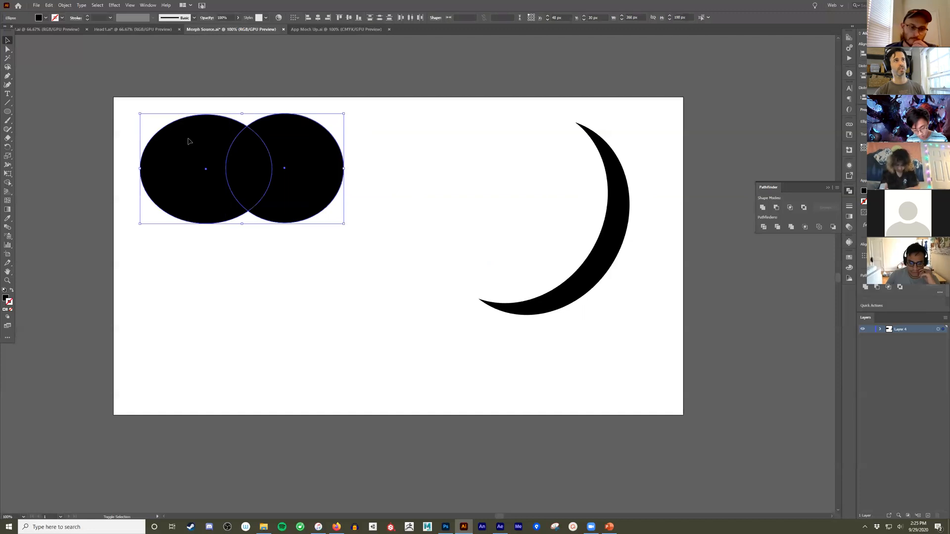
click(776, 208)
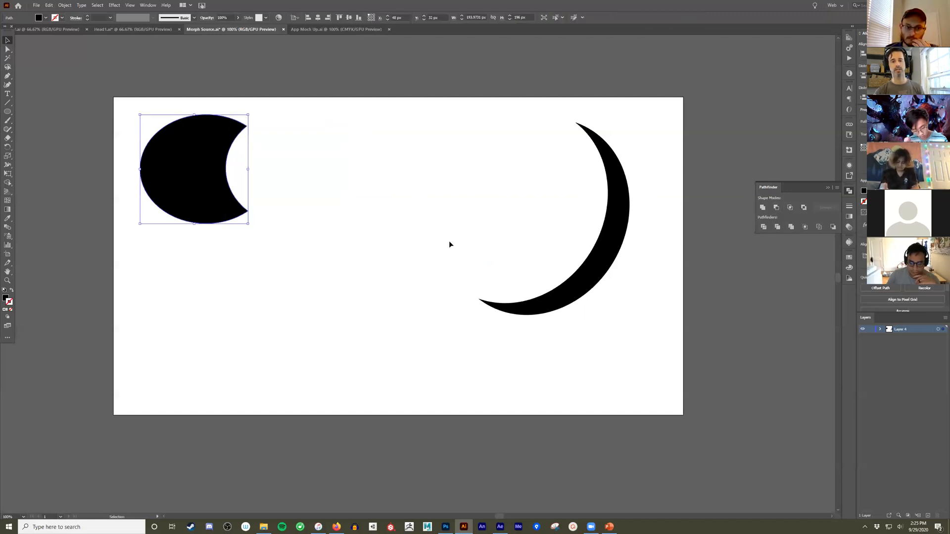
key(ctrl+z)
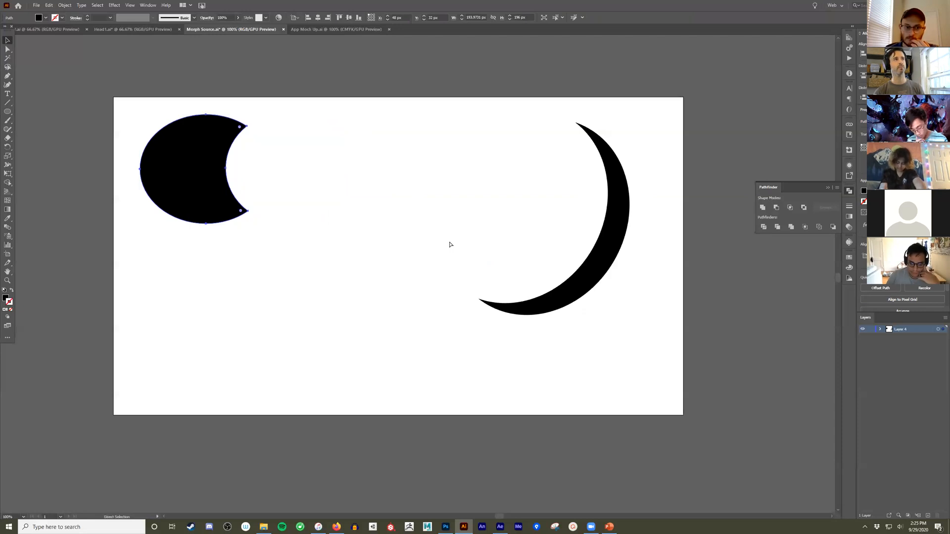
key(v)
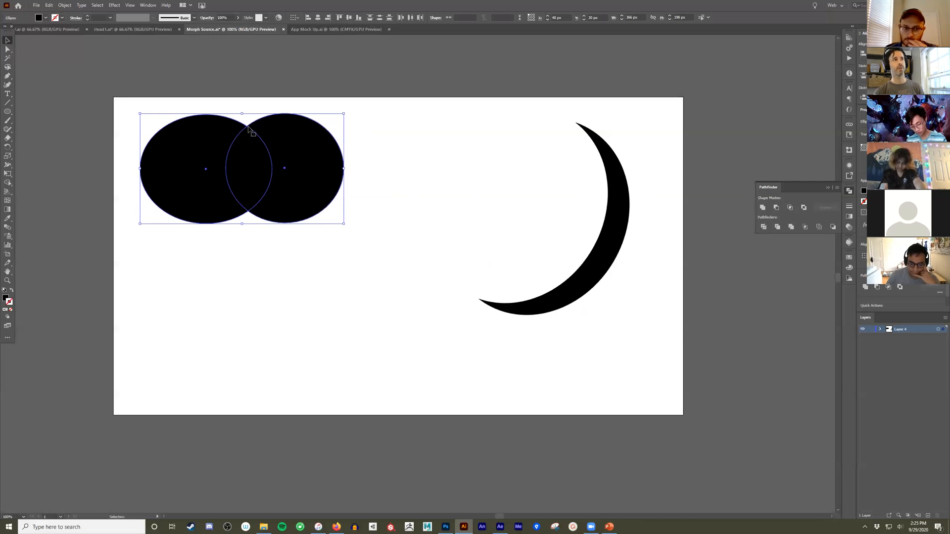
- Reduce the overlap of the two ellipses, intersect them with Pathfinder and rotate the resulting lens shape to lie horizontally
click(385, 197)
drag(318, 165, 348, 167)
drag(364, 87, 217, 193)
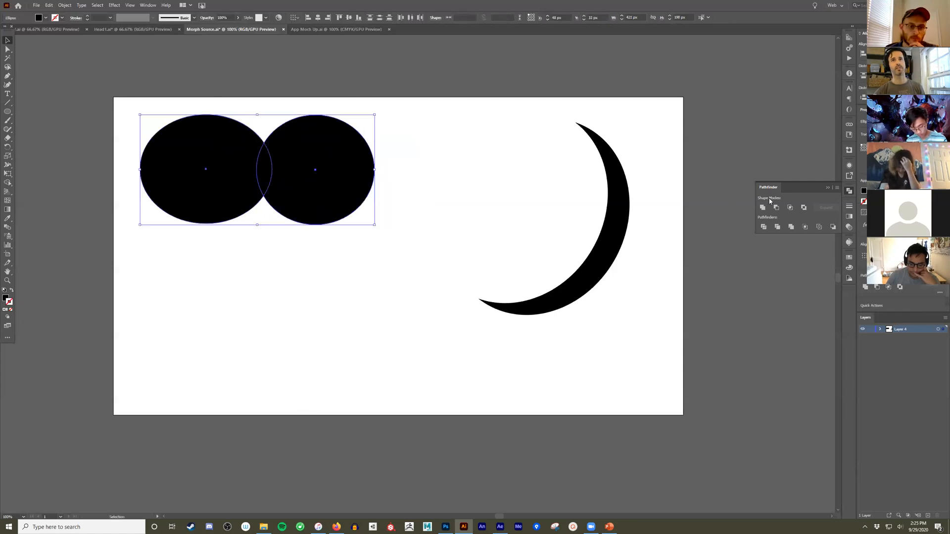
click(790, 208)
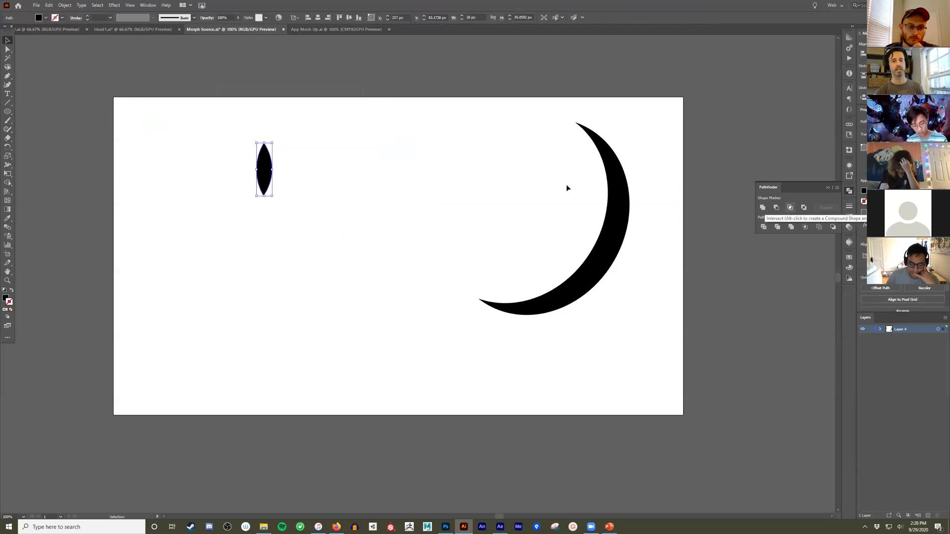
drag(275, 147, 287, 194)
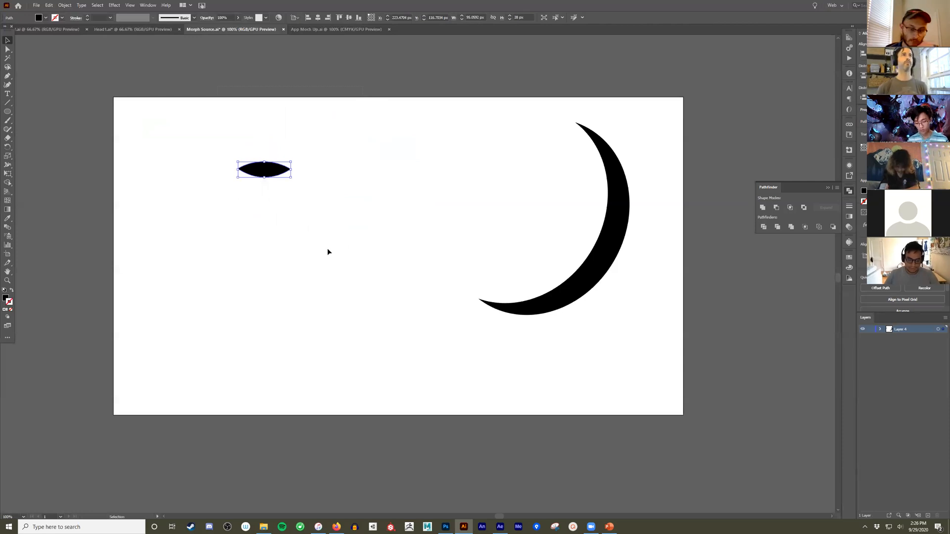
- Switch to the Head1.ai document with the bearded character's head
click(143, 30)
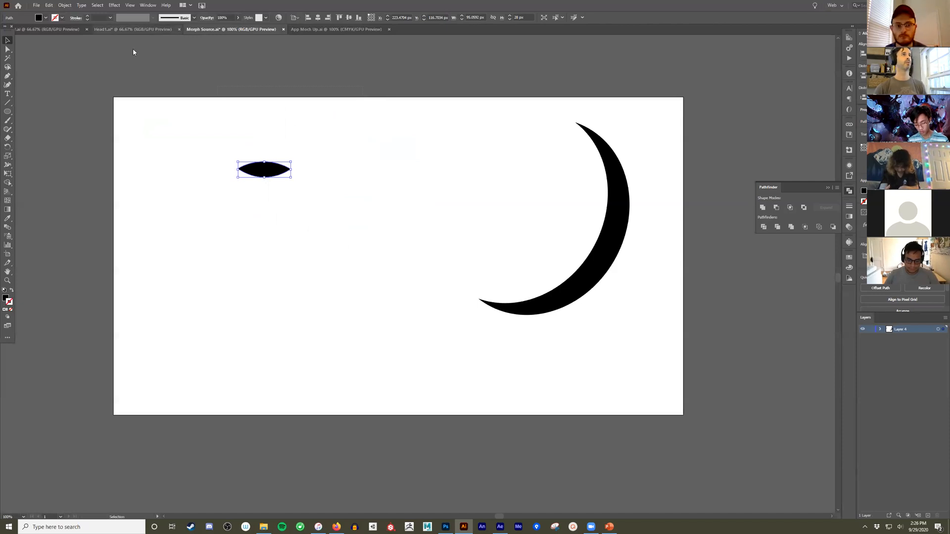
scroll(427, 191, up, 2)
scroll(423, 232, down, 1)
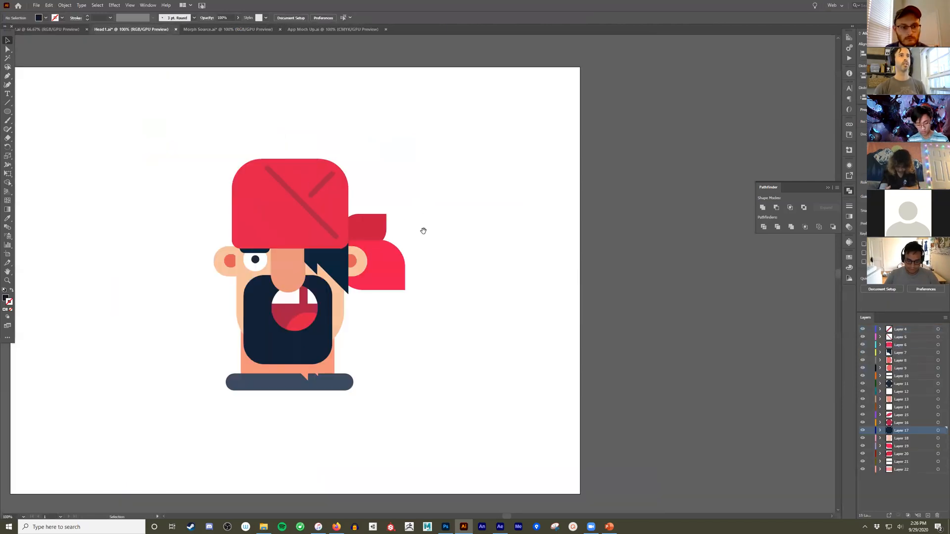
drag(423, 231, 587, 182)
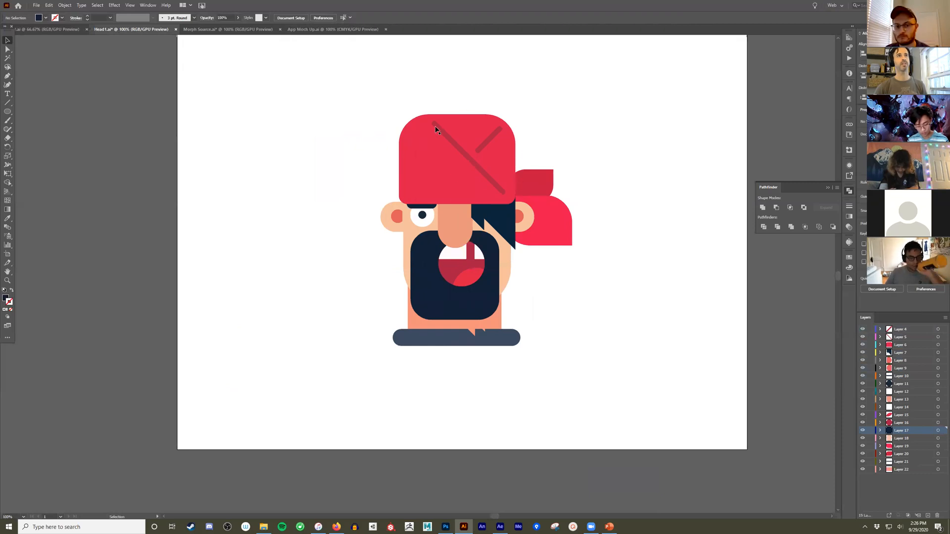
- Draw a rectangle about 247 by 232 px left of the head and round its corners to about 55.5 px
key(l)
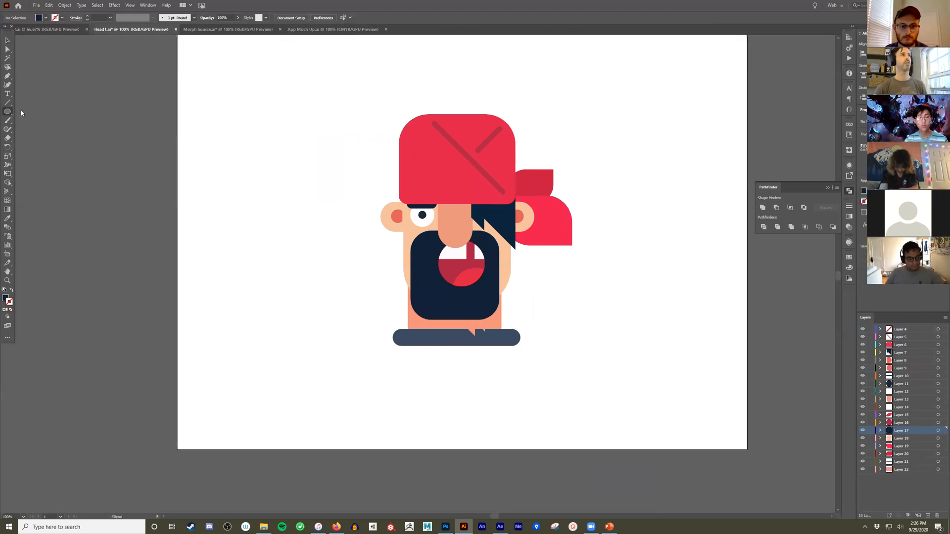
drag(9, 114, 28, 118)
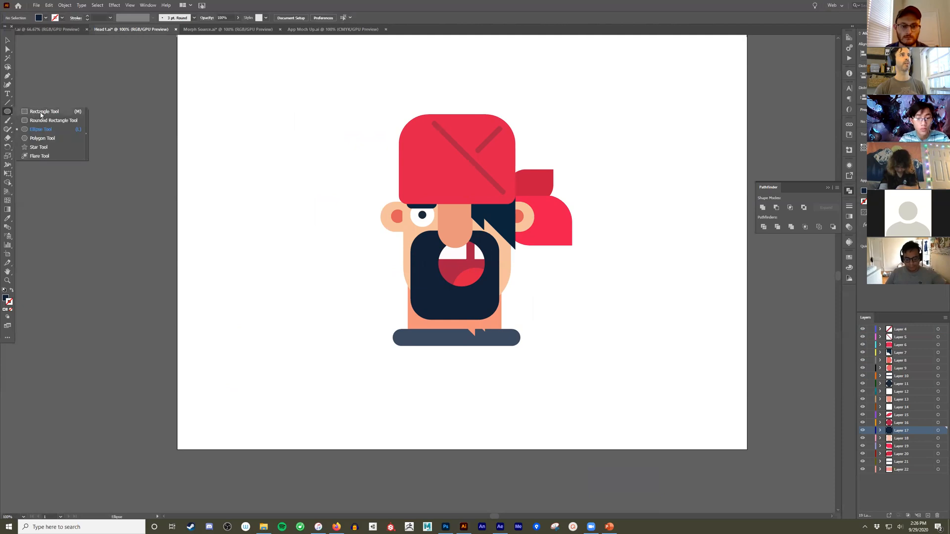
click(41, 112)
drag(203, 123, 341, 253)
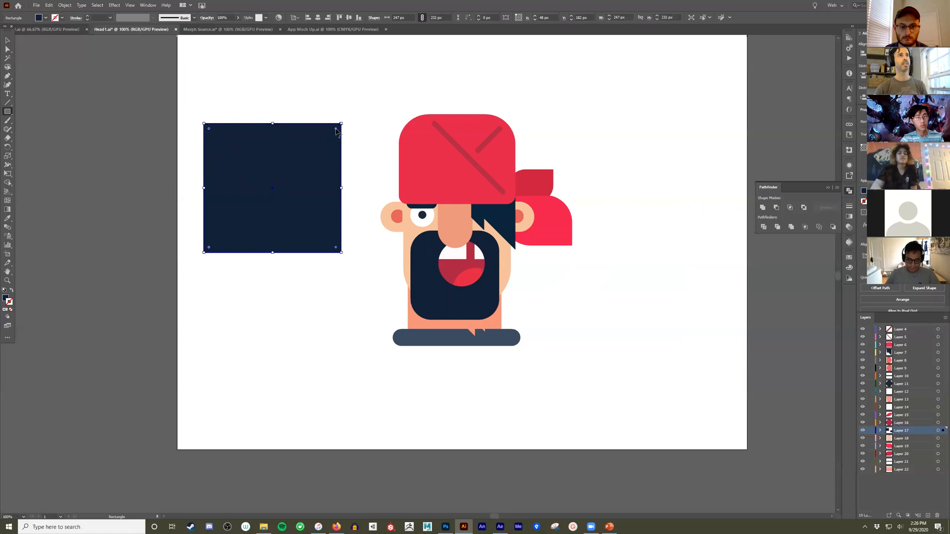
drag(335, 129, 313, 154)
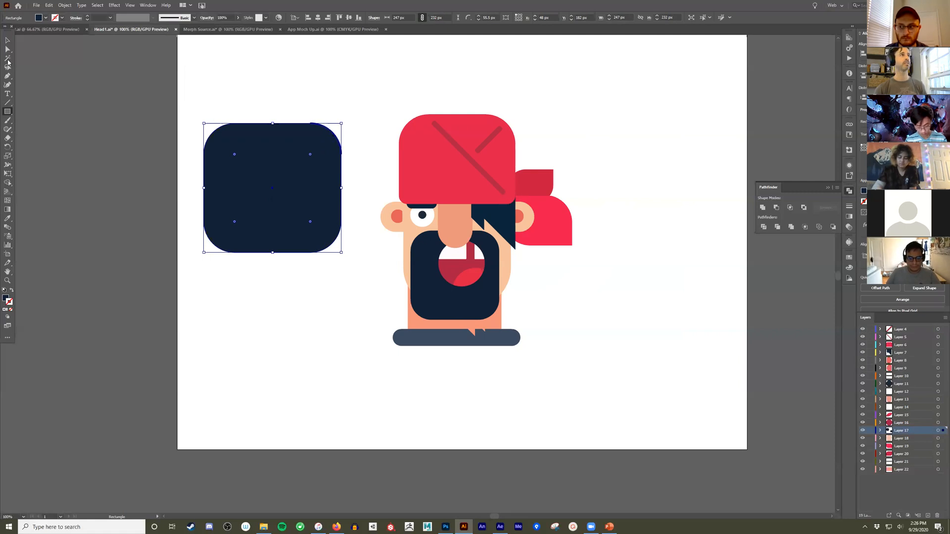
- Draw a rectangle about 390 by 182 px across the rounded square's lower half, and place a copy of the rounded square below
drag(141, 198, 359, 299)
click(7, 40)
drag(301, 157, 300, 376)
- Shift the wide rectangle over the upper rounded square's lower part and cut that part away with Pathfinder's Minus Front
click(213, 218)
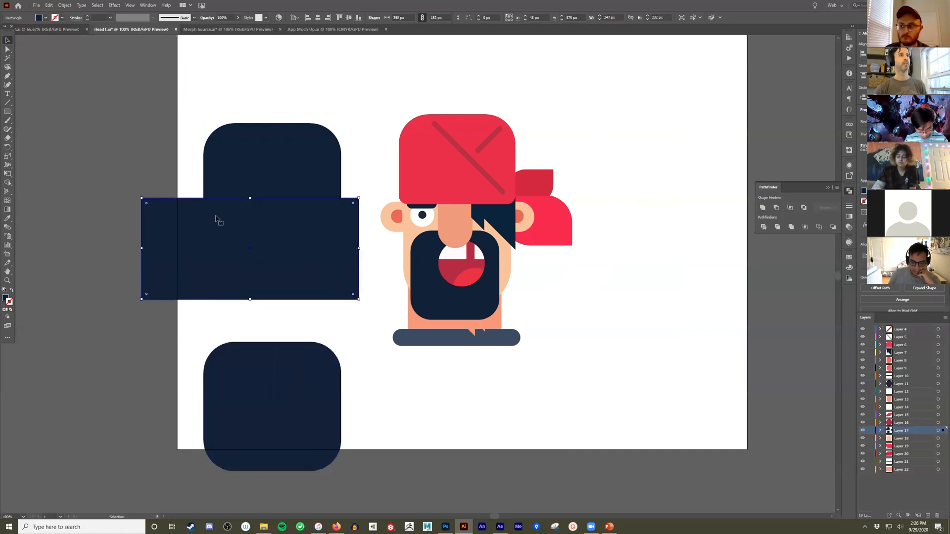
drag(213, 217, 226, 215)
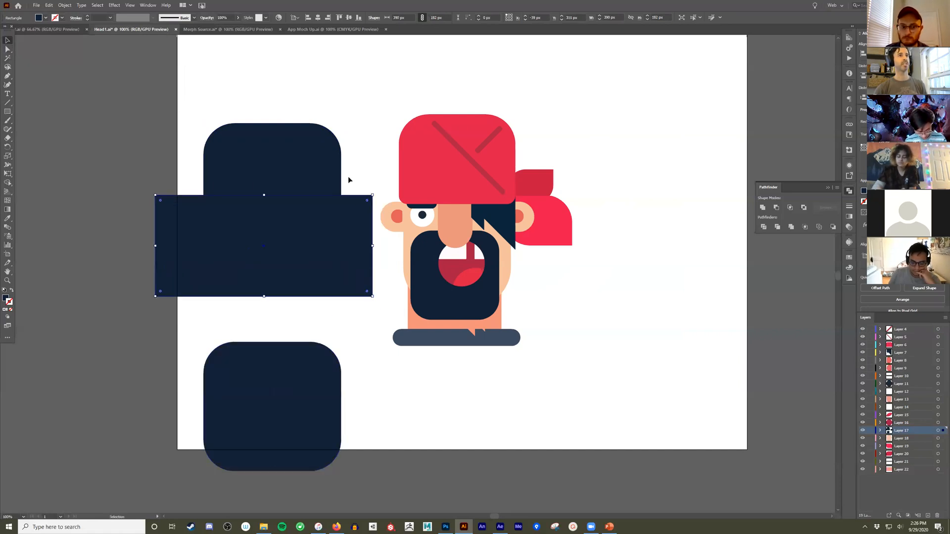
drag(221, 94, 277, 130)
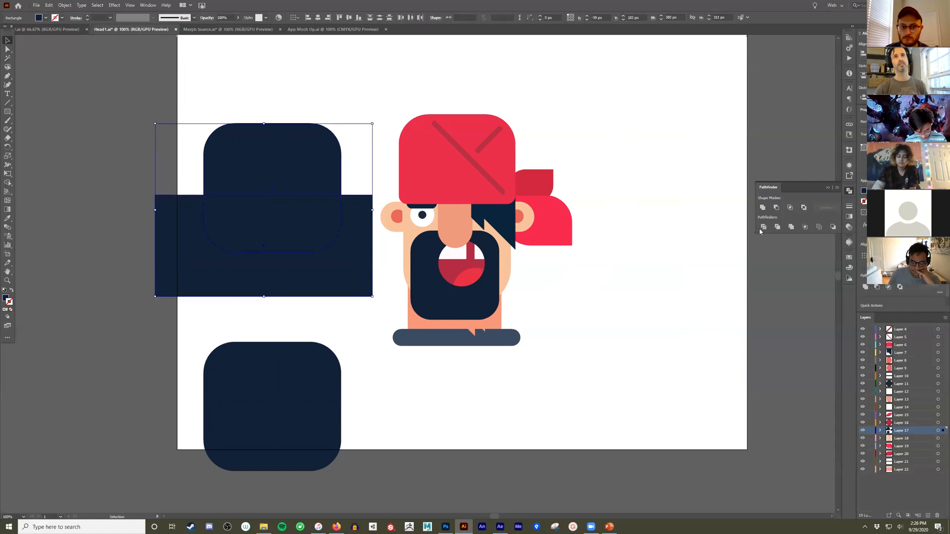
click(776, 208)
- Move the copied rounded square up beneath the trimmed shape and reduce its corner radius to about 21.8 px
drag(291, 359, 291, 257)
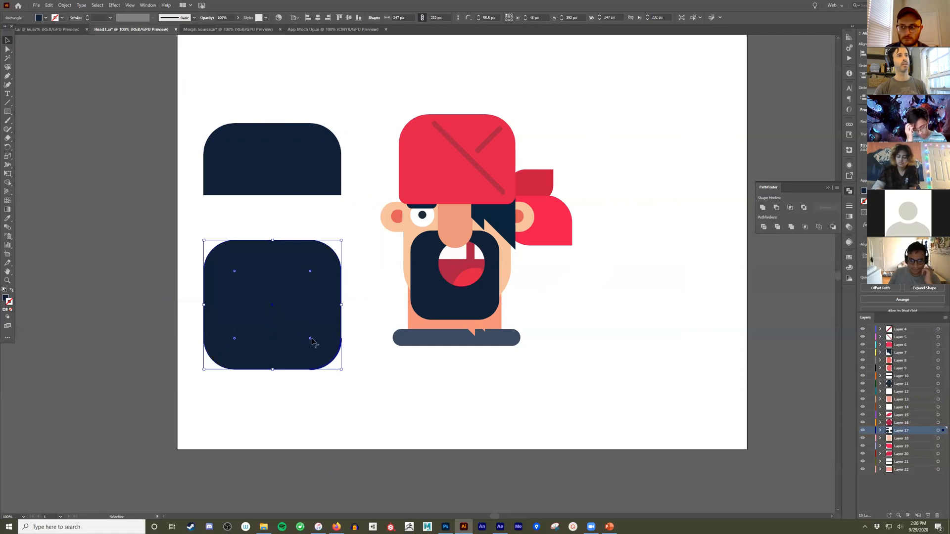
drag(310, 339, 331, 357)
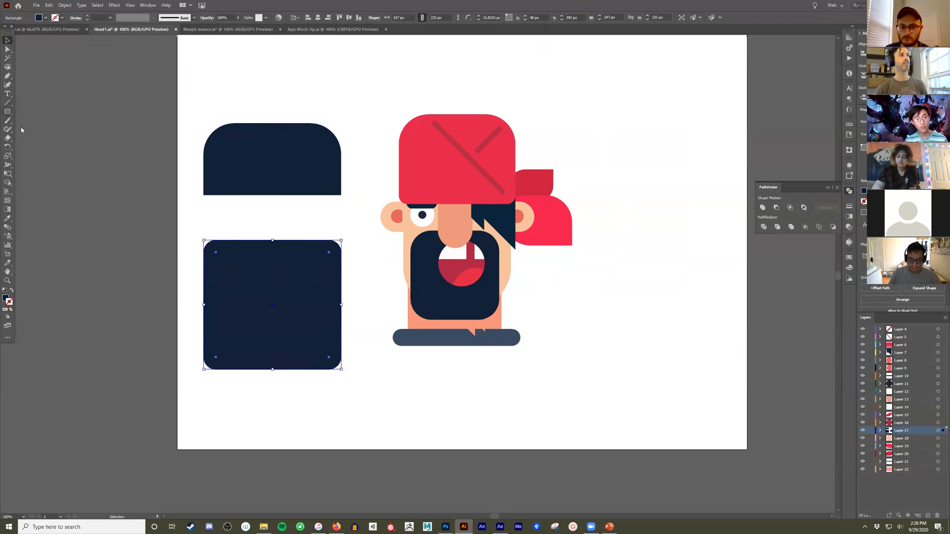
- Draw a rectangle about 350 by 175 px over the copy's upper part and cut that part away with Minus Front
click(8, 112)
drag(156, 225, 353, 322)
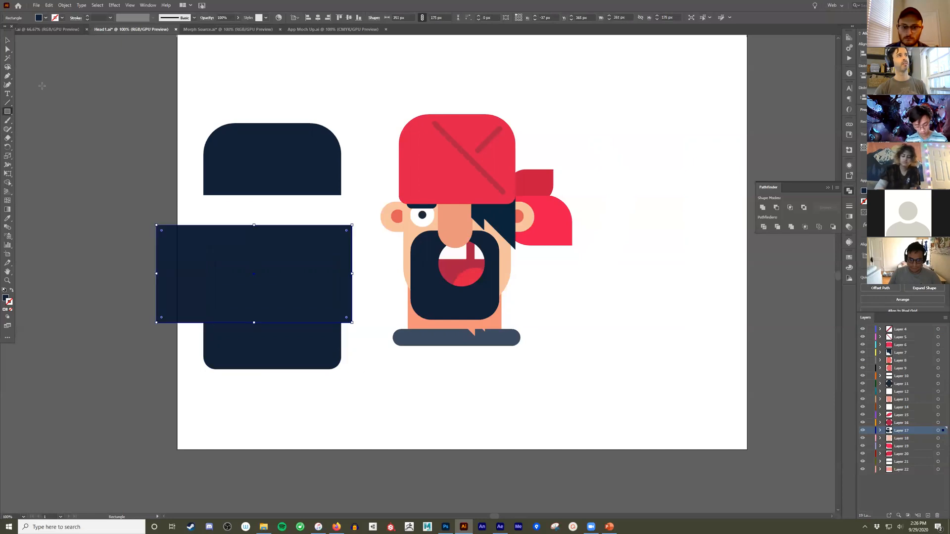
click(8, 41)
drag(349, 396, 274, 296)
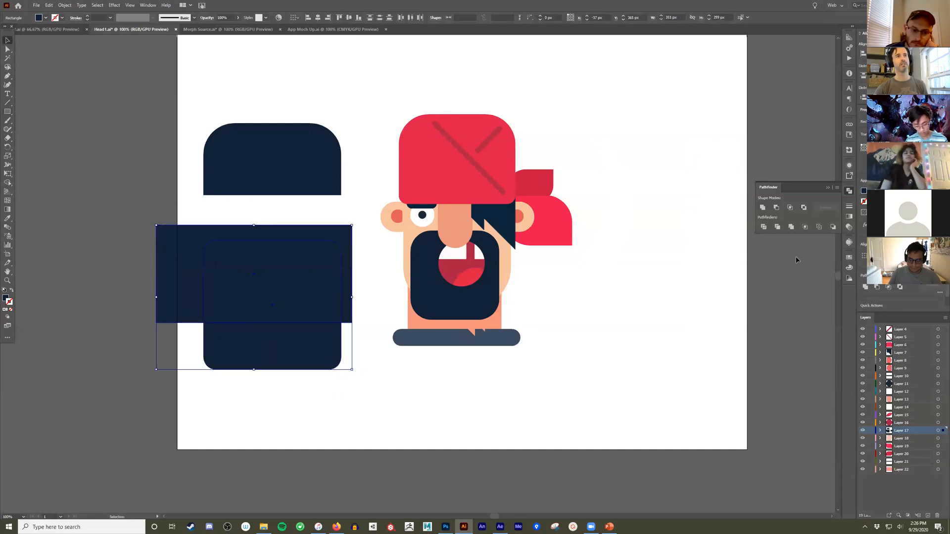
click(777, 208)
- Move the lower piece up against the upper piece and merge both into one shape with Pathfinder's Unite
drag(324, 344, 325, 208)
click(762, 208)
click(322, 263)
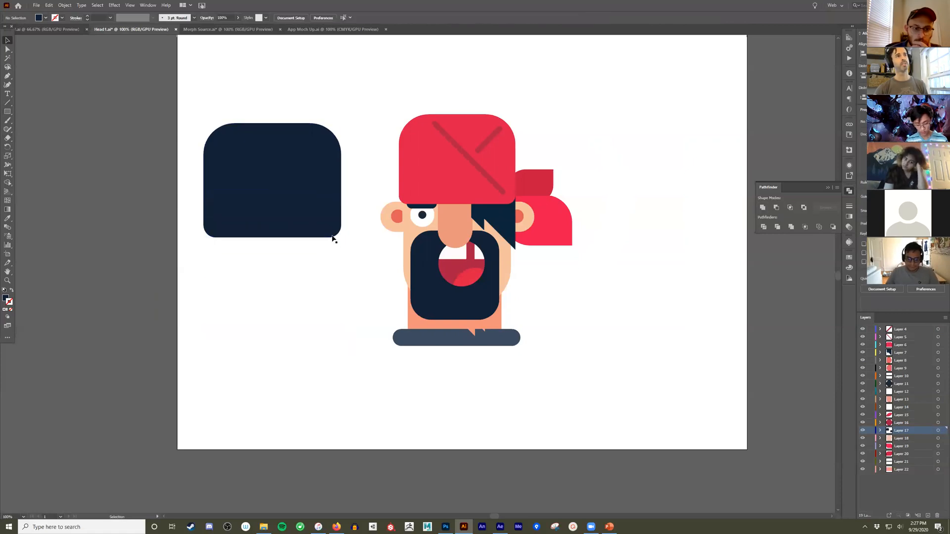
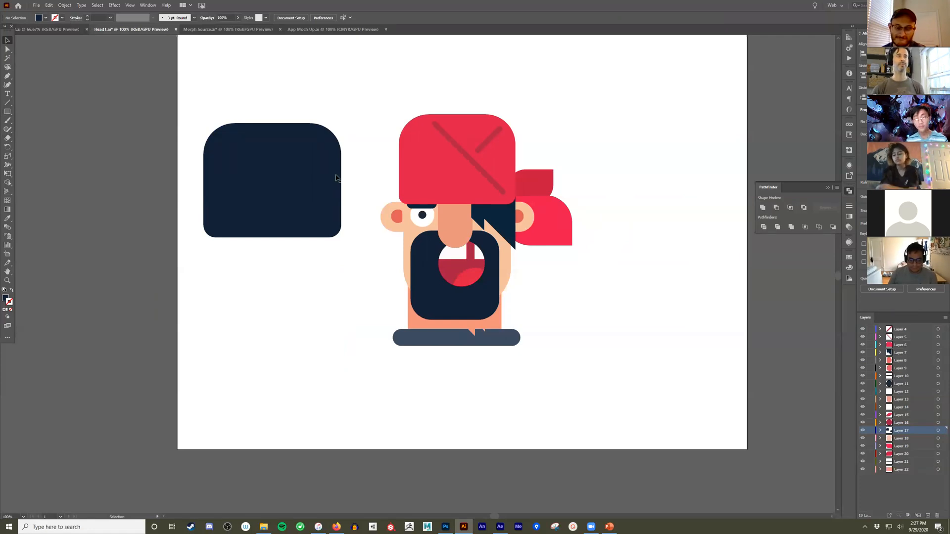
- Move the merged dark shape to the upper right of the head and delete it
drag(242, 152, 622, 109)
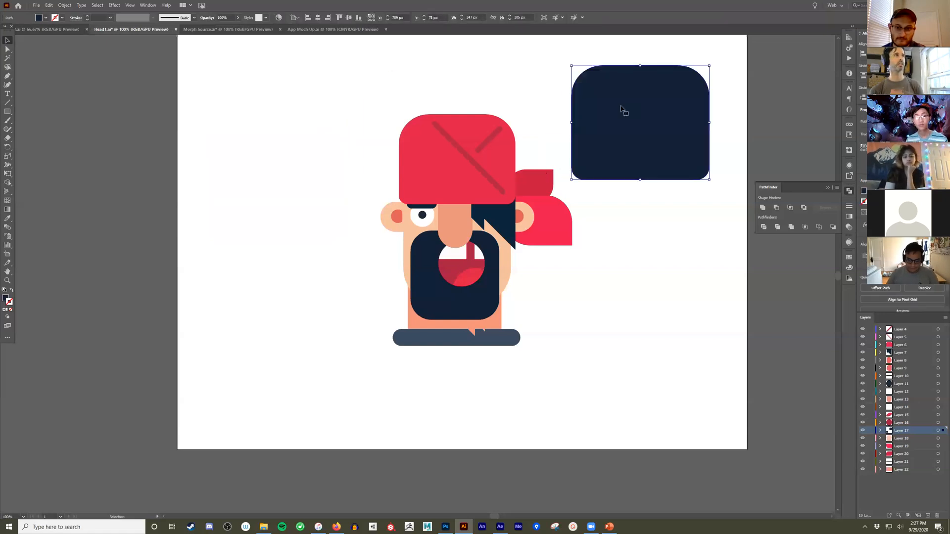
key(Delete)
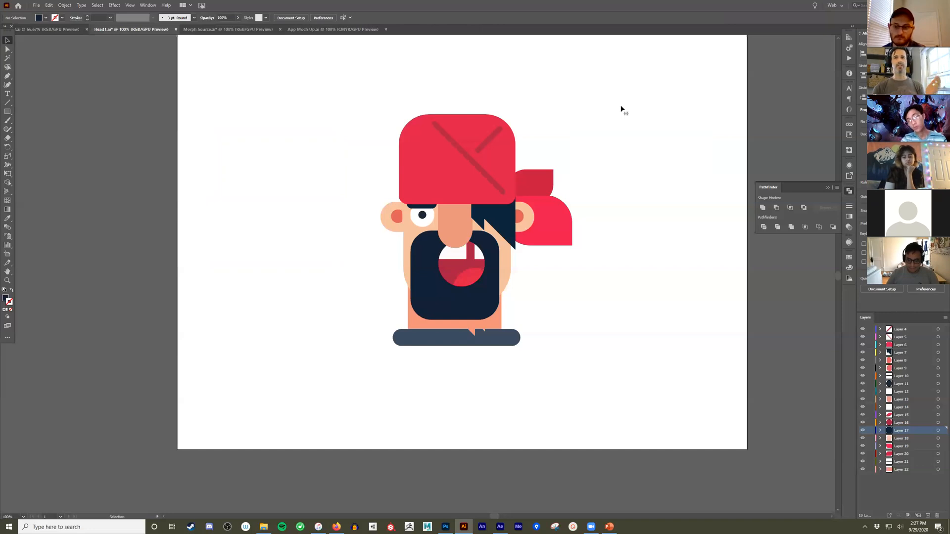
- Move the red cap shape off the head to its upper left and hide Layer 6
click(919, 330)
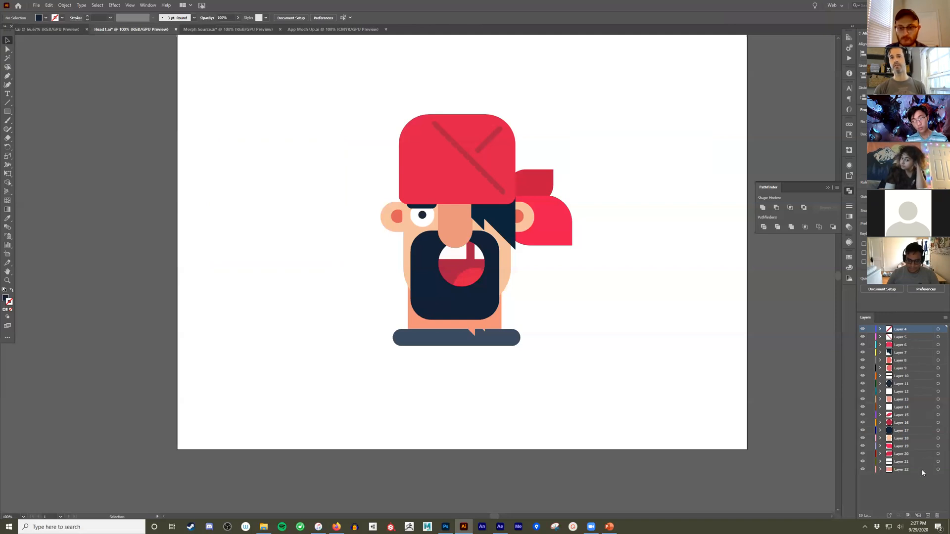
drag(428, 159, 306, 118)
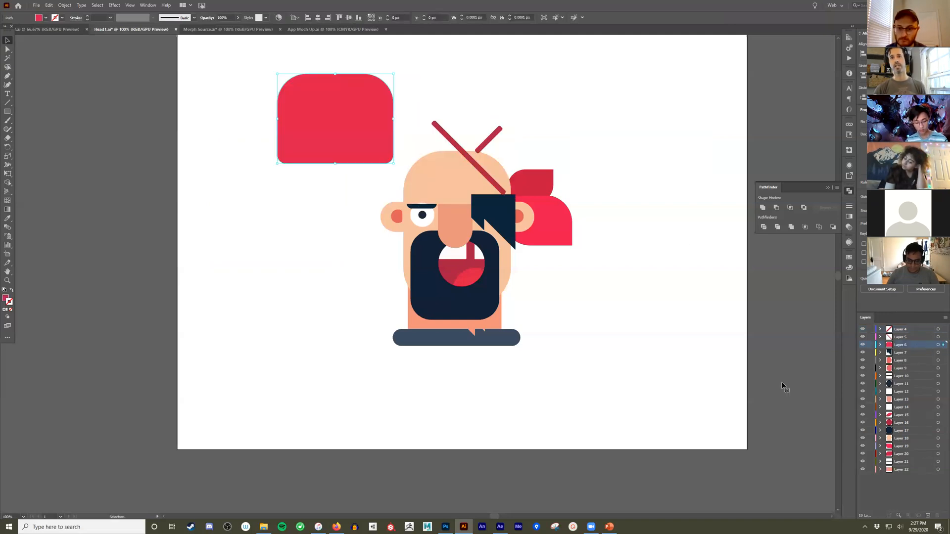
click(862, 345)
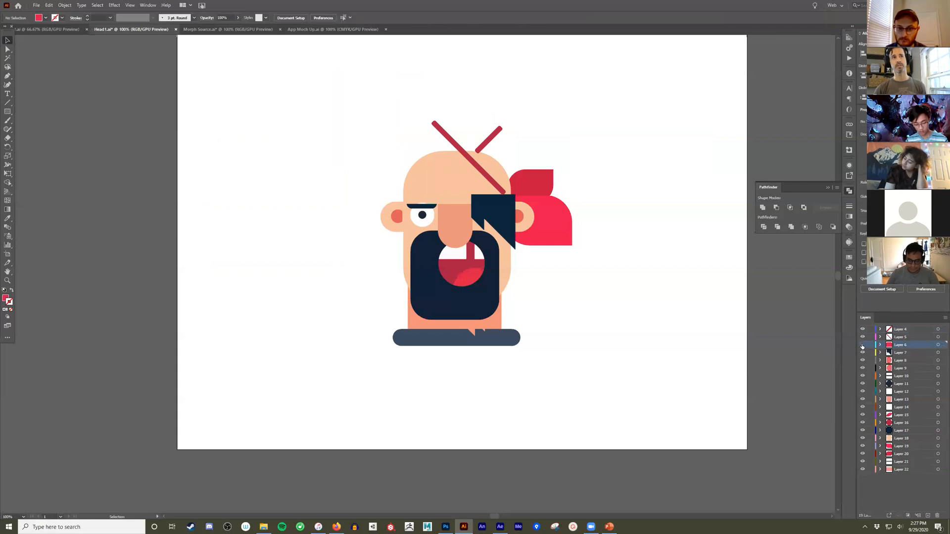
- Show Layer 6 again and undo the last edits to put the red cap back on the head, then deselect it
click(862, 345)
key(ctrl+z)
key(ctrl+z)
key(ctrl+z)
key(ctrl+z)
key(ctrl+z)
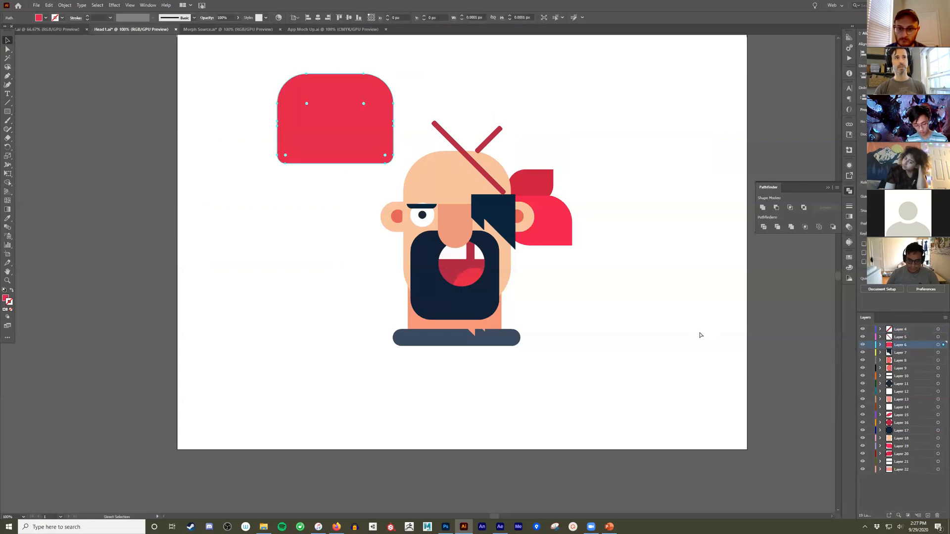
key(v)
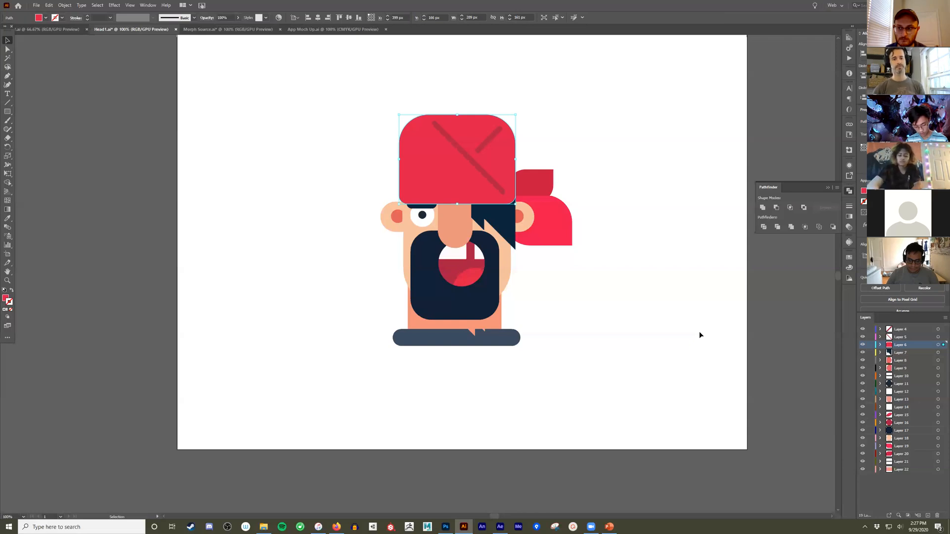
click(237, 217)
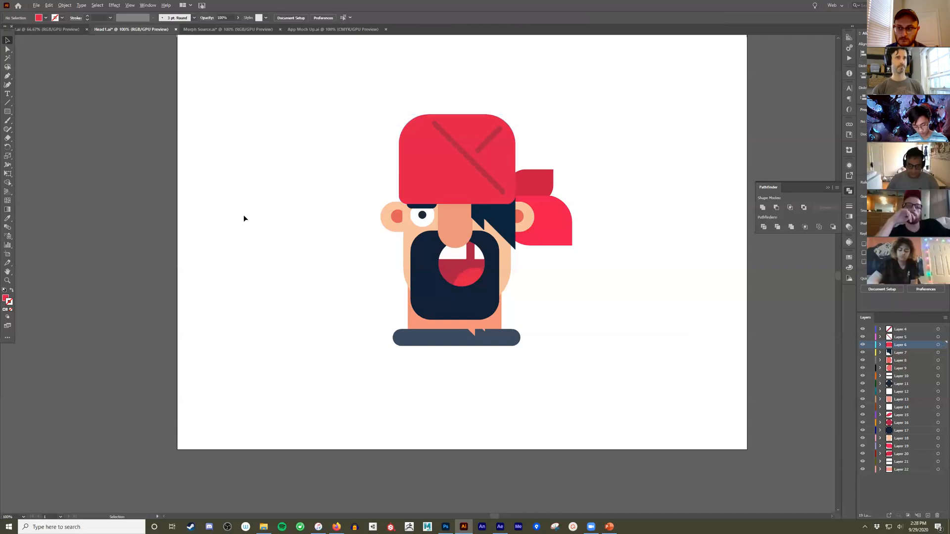
- Move the whole head artwork to the artboard's left half and duplicate it onto the right half
scroll(244, 219, down, 1)
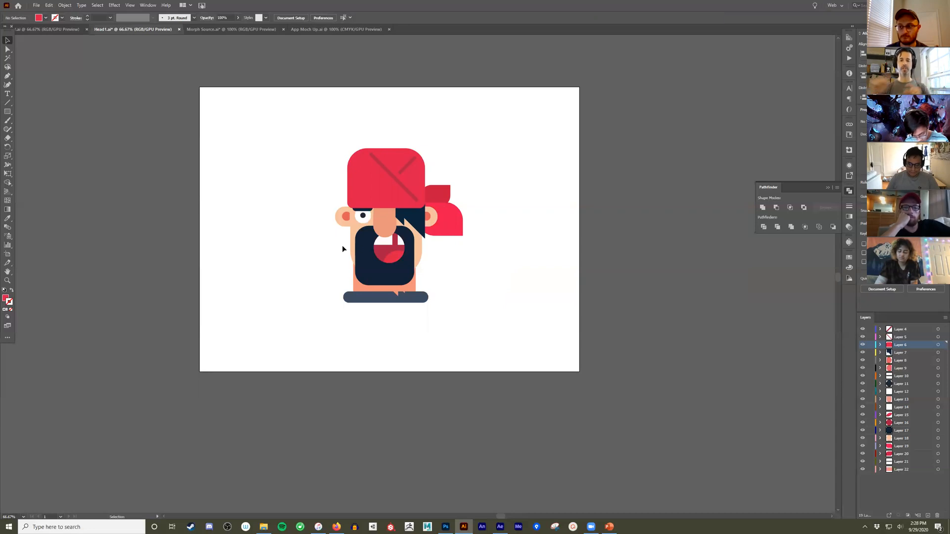
drag(503, 111, 318, 326)
drag(380, 194, 299, 221)
drag(307, 222, 490, 223)
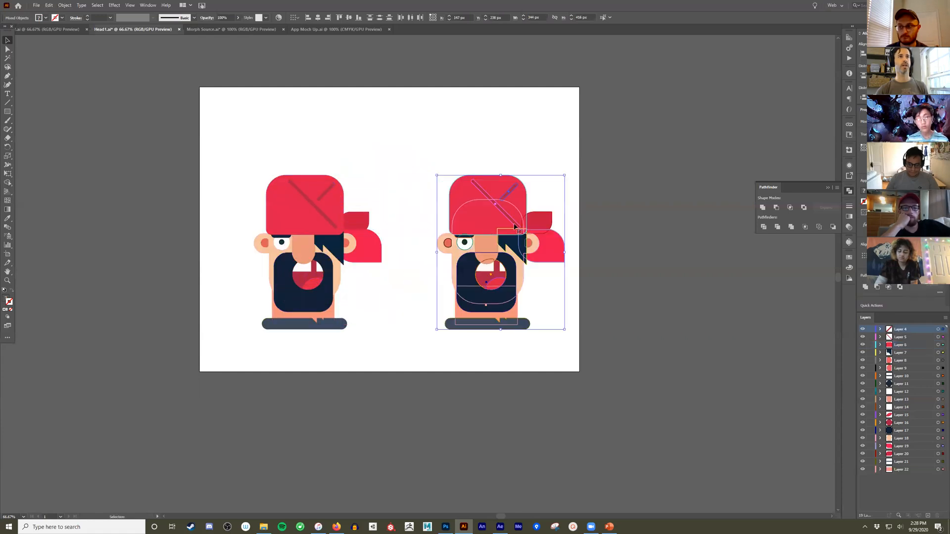
key(ctrl+shift+a)
- Isolate the skin shape of the right head and pull its lower-left anchor points down and outward to form a wider jaw
click(447, 278)
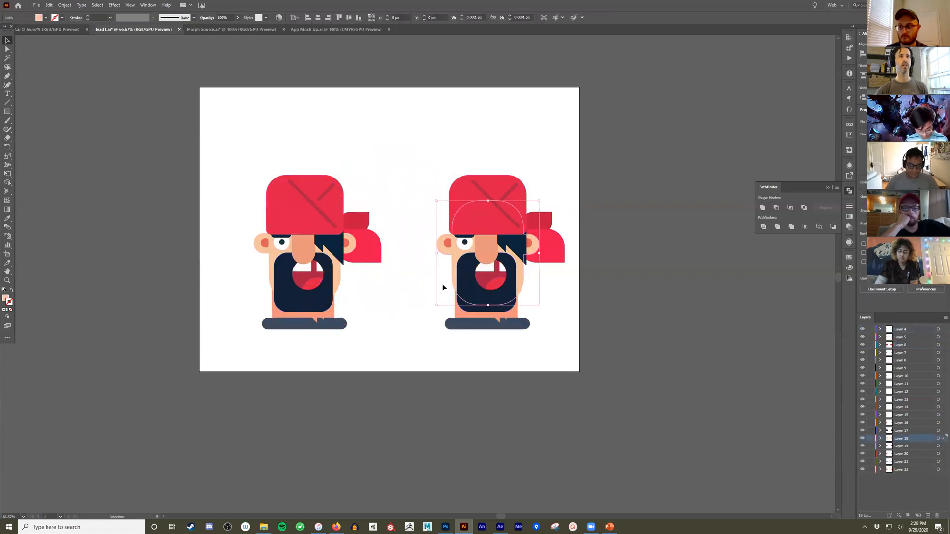
double_click(464, 289)
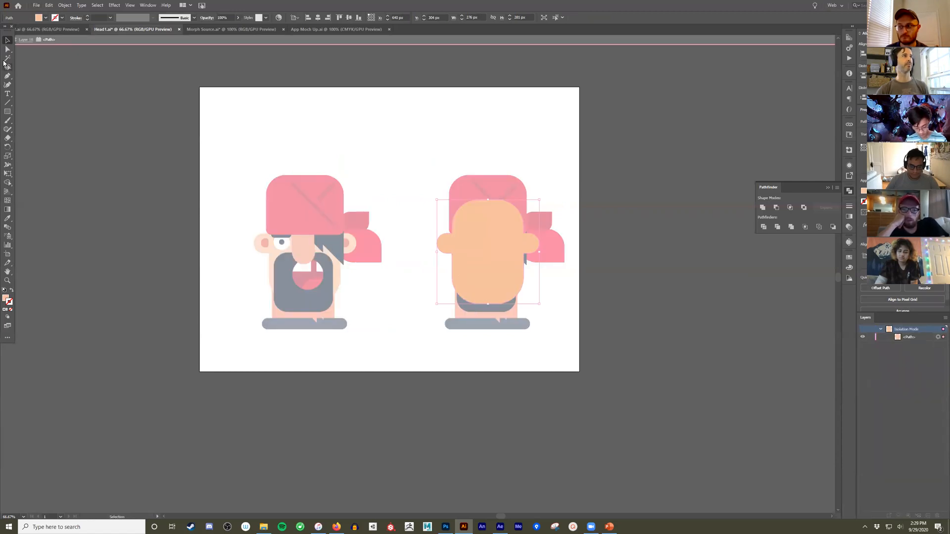
key(a)
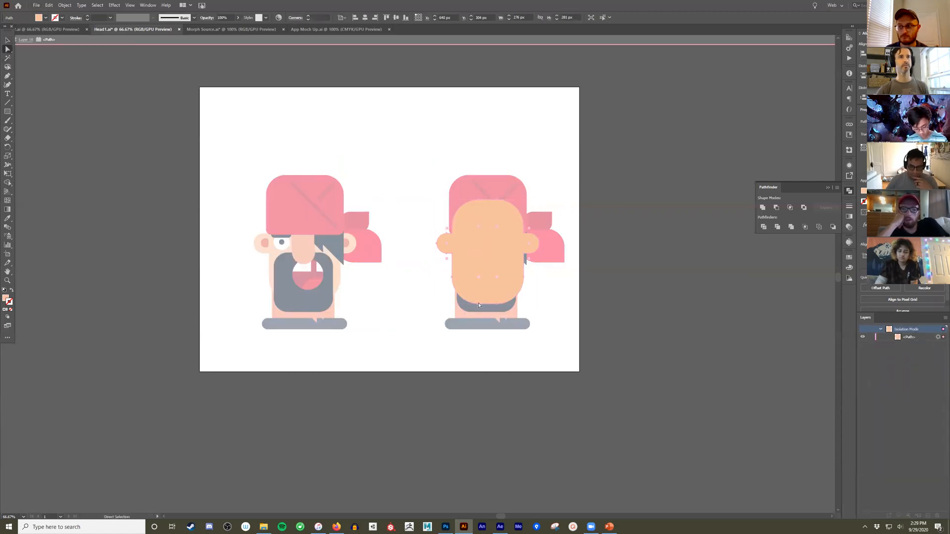
click(479, 304)
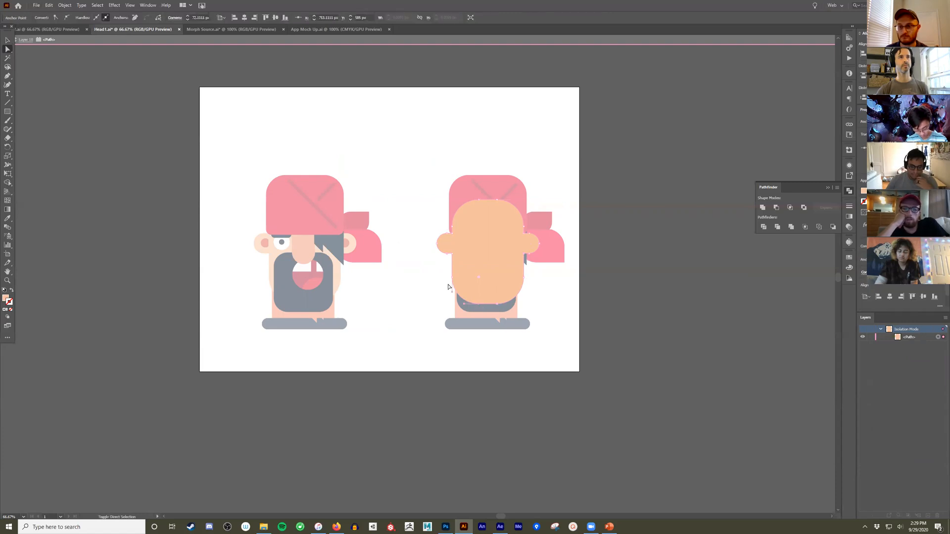
shift+click(451, 277)
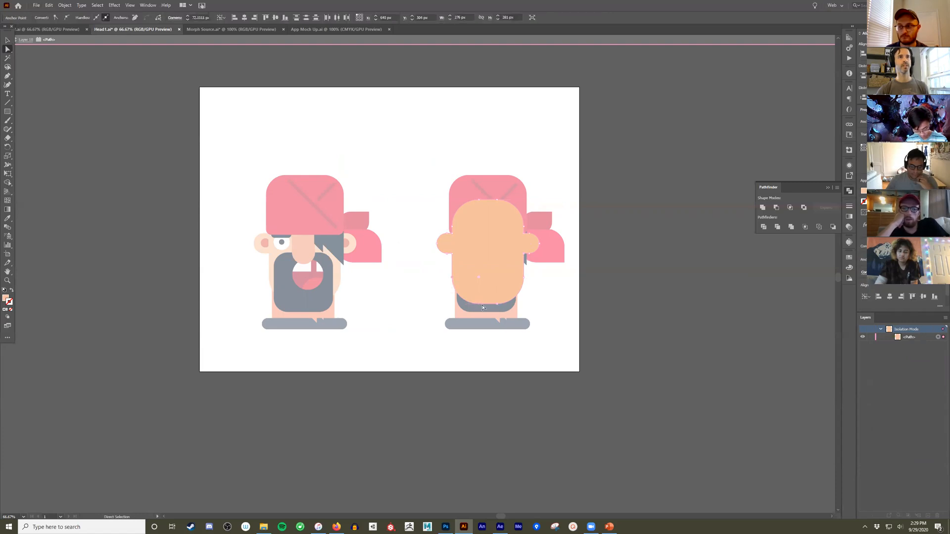
drag(478, 304, 470, 332)
key(ctrl+z)
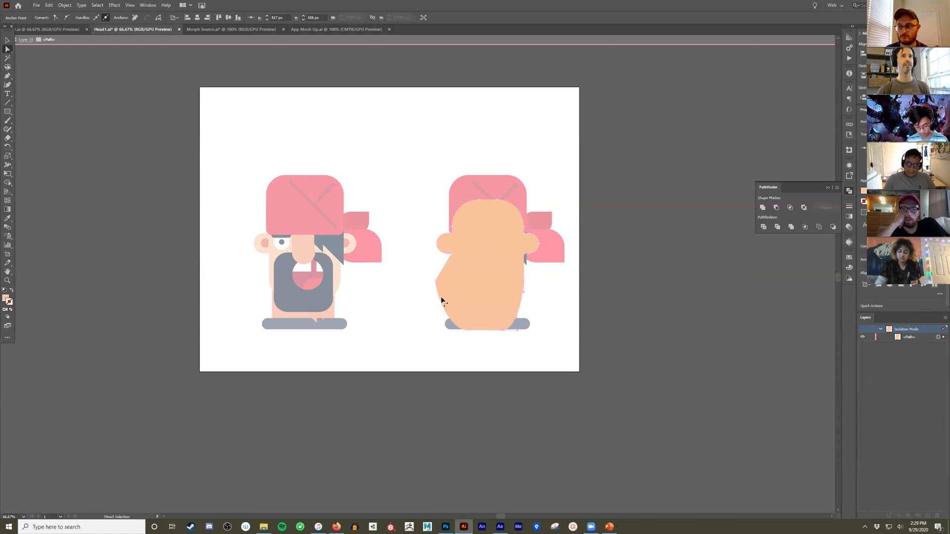
click(438, 282)
drag(436, 281, 444, 282)
drag(465, 330, 440, 322)
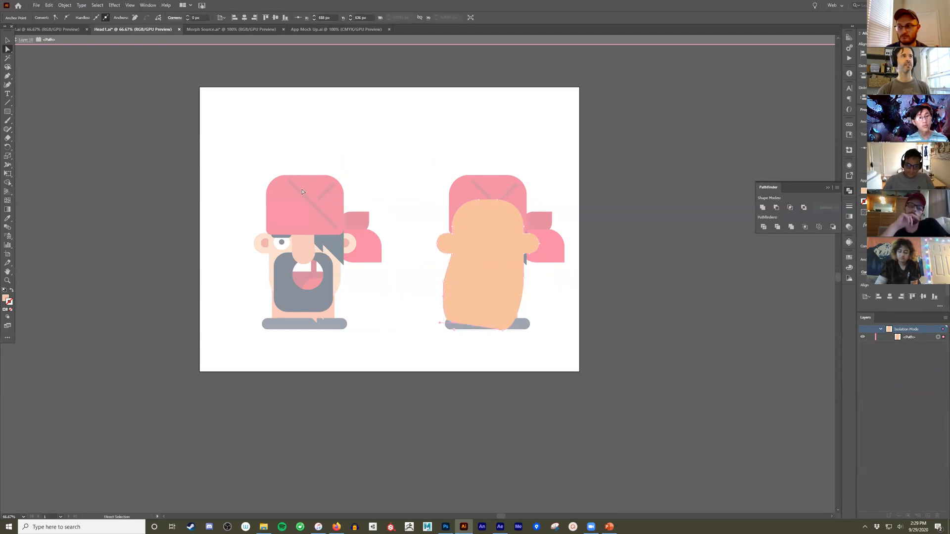
- Draw a rectangle about 717 px tall over the skin shape's right half and cut that half away with Minus Front
click(8, 111)
drag(623, 122, 482, 389)
key(v)
shift+click(467, 233)
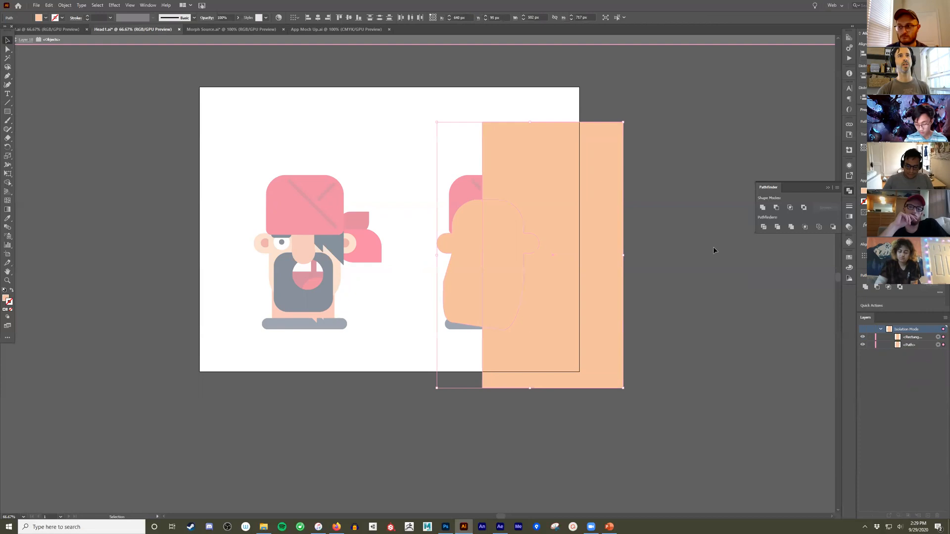
click(776, 207)
- Duplicate the remaining half of the skin shape to its right and reflect the copy across the vertical axis
drag(462, 248, 551, 244)
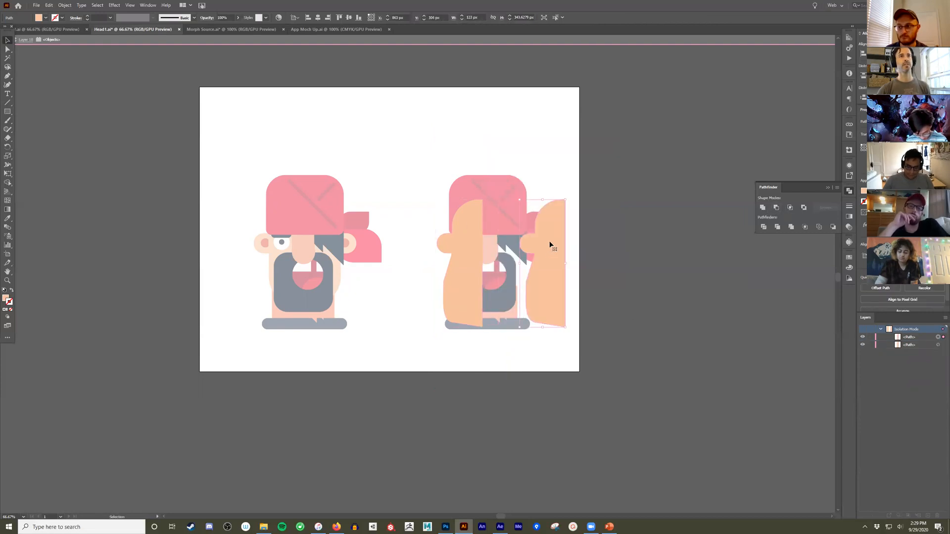
right_click(555, 237)
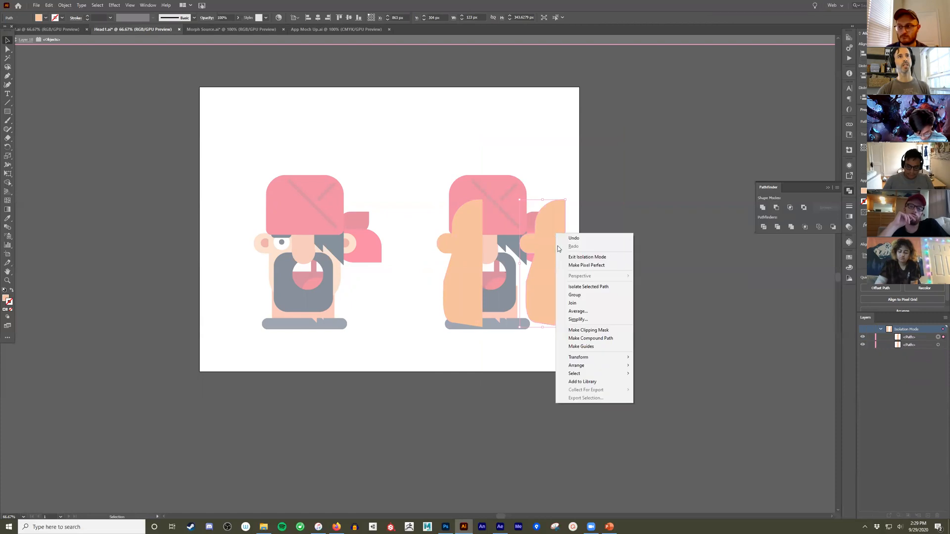
mouse_move(614, 362)
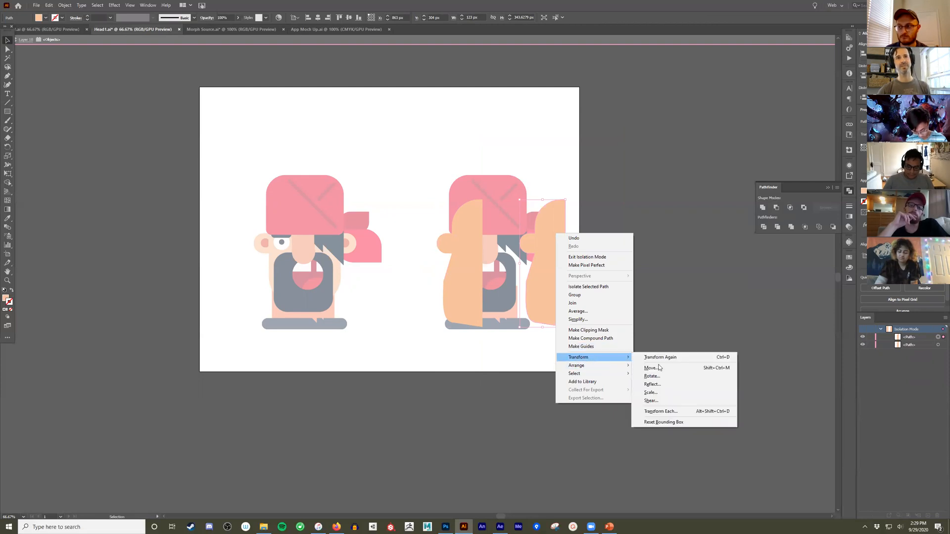
click(653, 385)
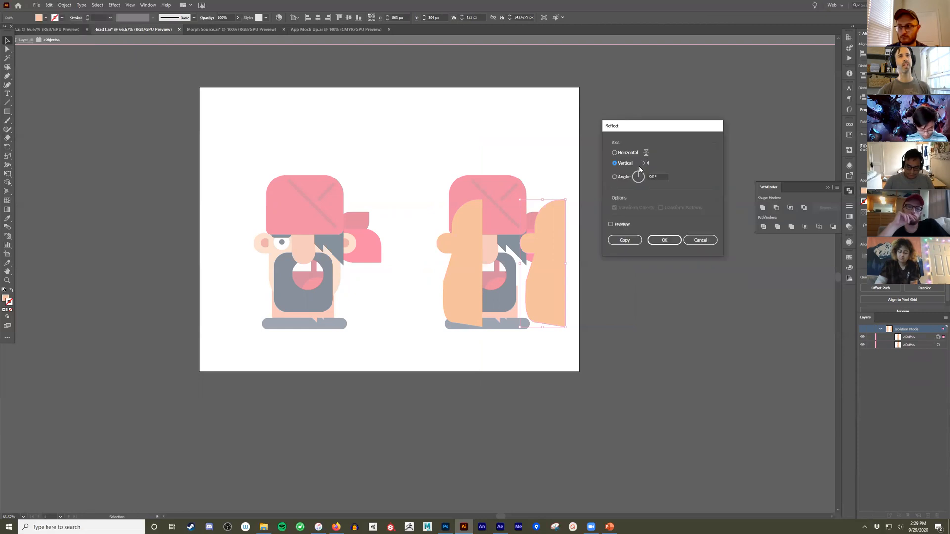
click(662, 240)
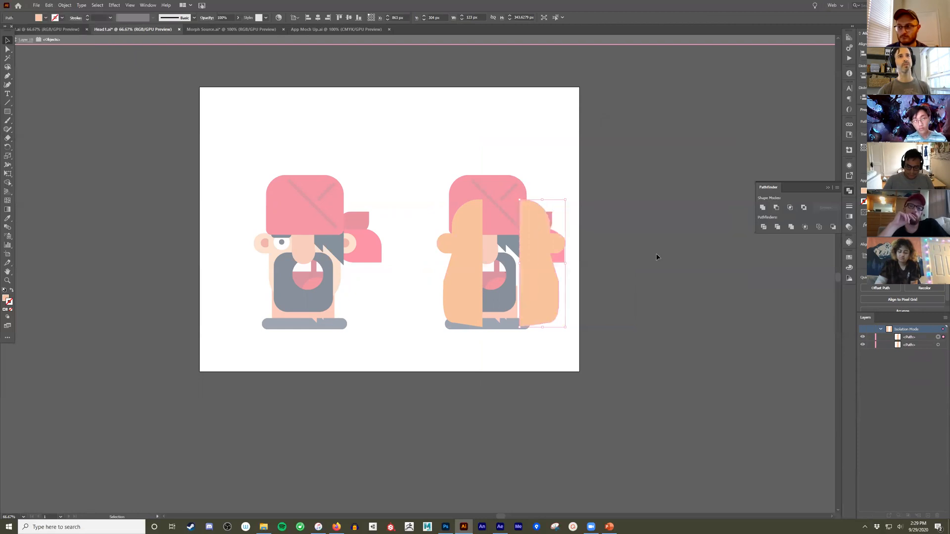
- Move the mirrored half against the original, merge both with Unite, centre the shape behind the face and exit isolation mode
drag(542, 272, 502, 268)
shift+click(473, 272)
click(764, 208)
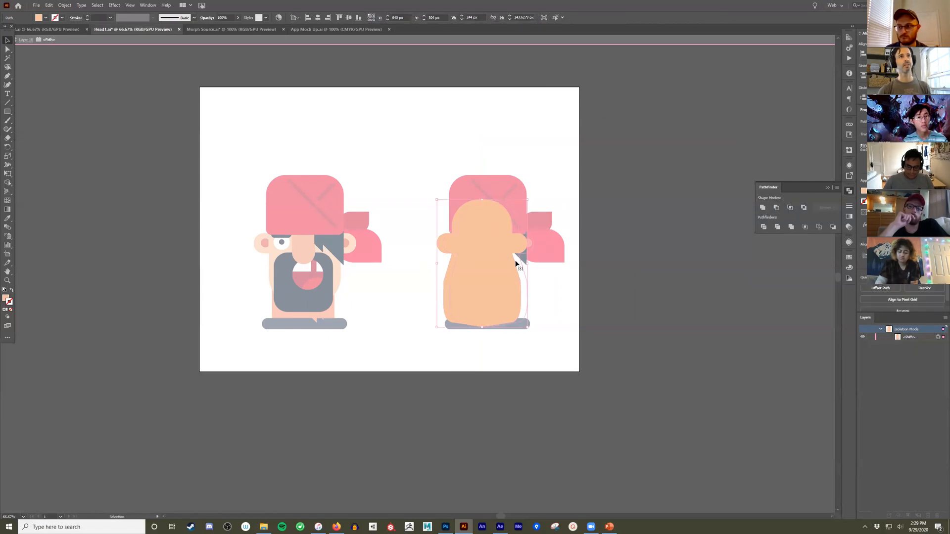
drag(516, 264, 522, 264)
double_click(649, 285)
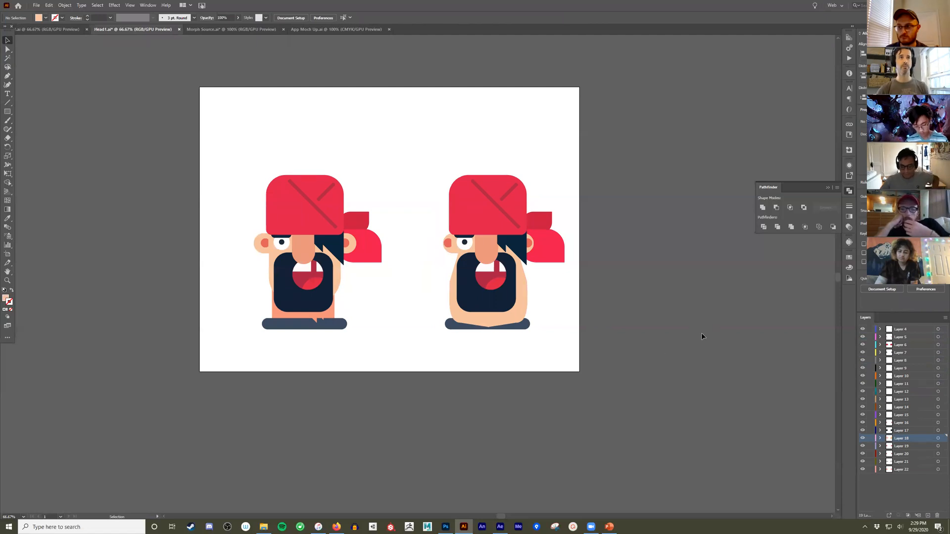
- Nudge the widened skin shape sideways to fit it behind the right head's features
scroll(475, 270, up, 3)
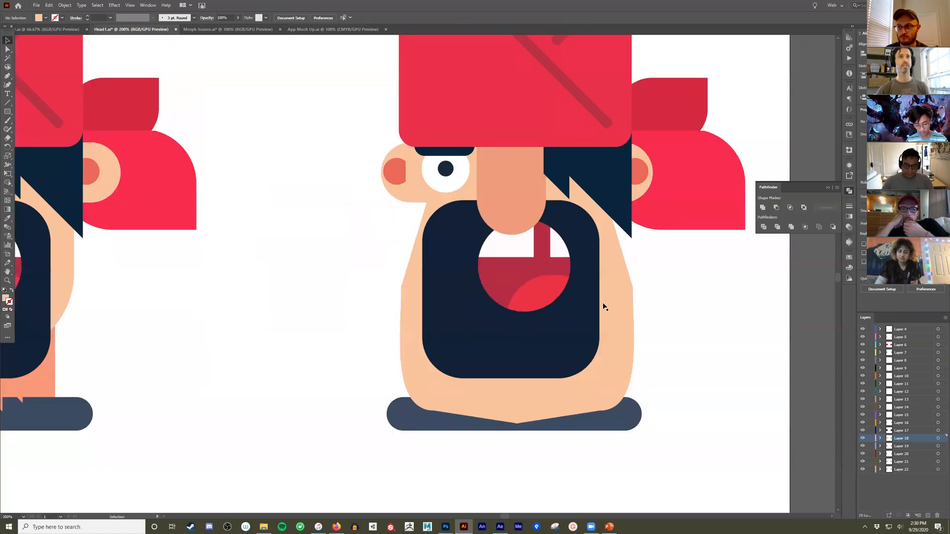
click(611, 297)
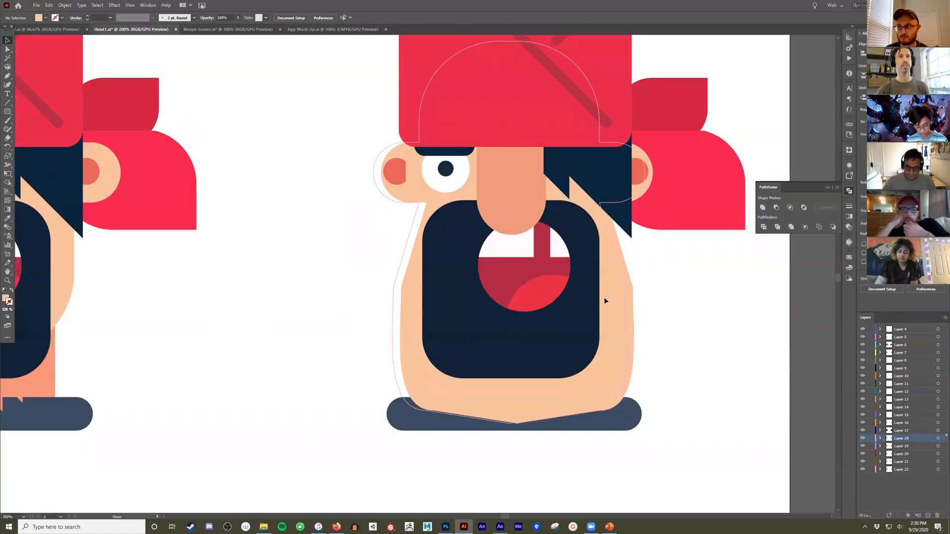
drag(646, 233, 656, 232)
scroll(691, 277, down, 1)
click(228, 268)
click(471, 287)
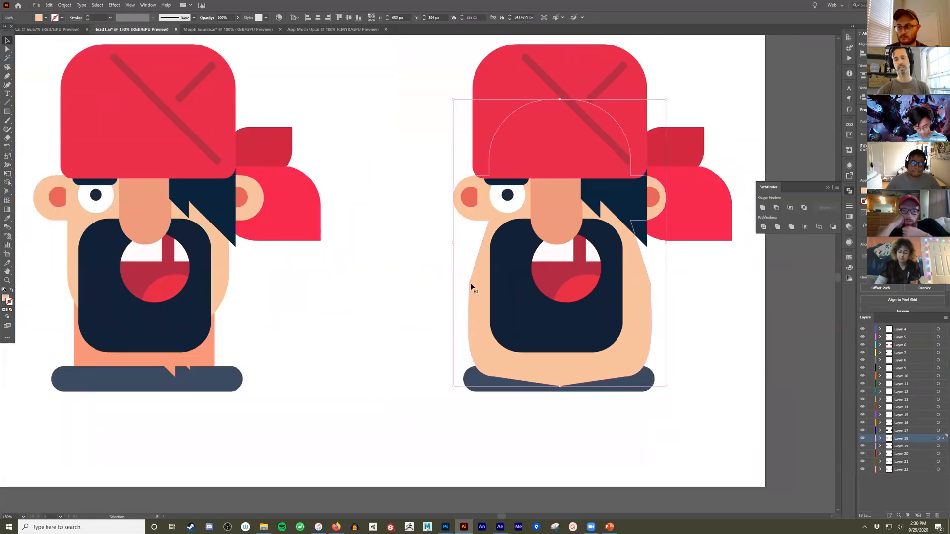
click(511, 59)
click(228, 105)
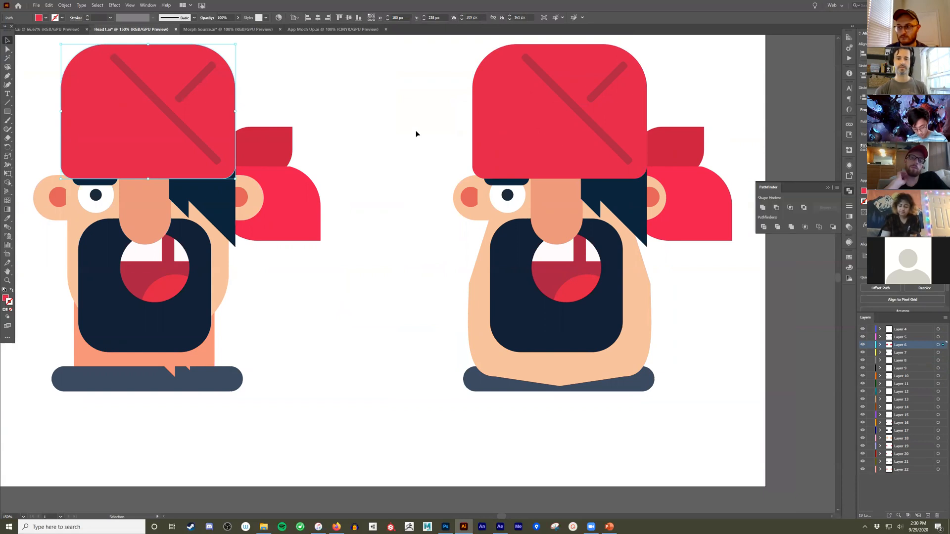
scroll(434, 145, down, 1)
drag(384, 113, 413, 150)
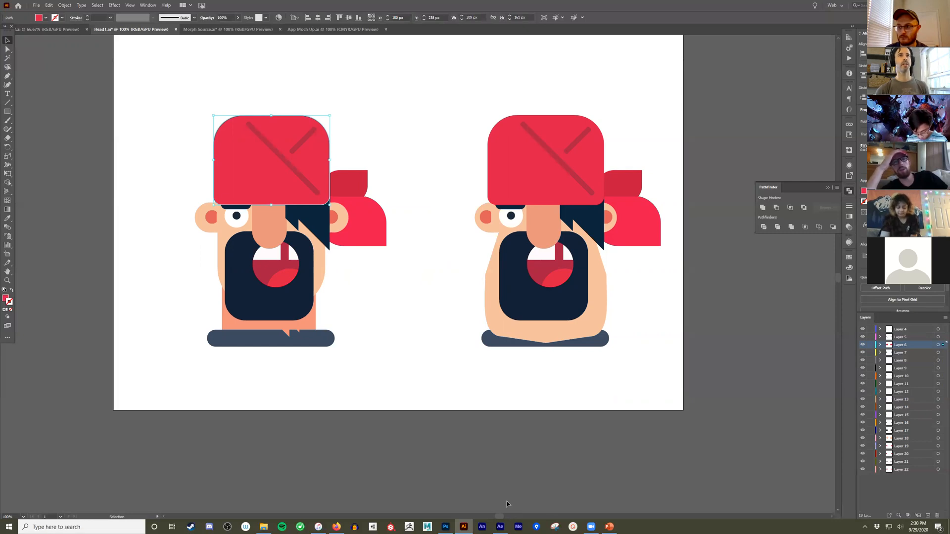
- Switch to After Effects and add a Color keyframe to Fill 1 of Layer 22 Outlines at 0:00:00:01
click(500, 526)
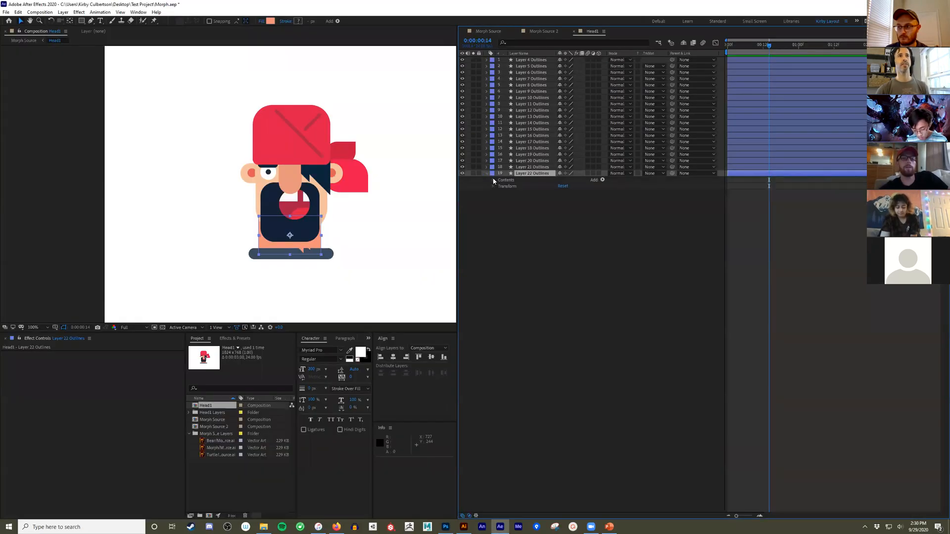
click(492, 180)
click(500, 186)
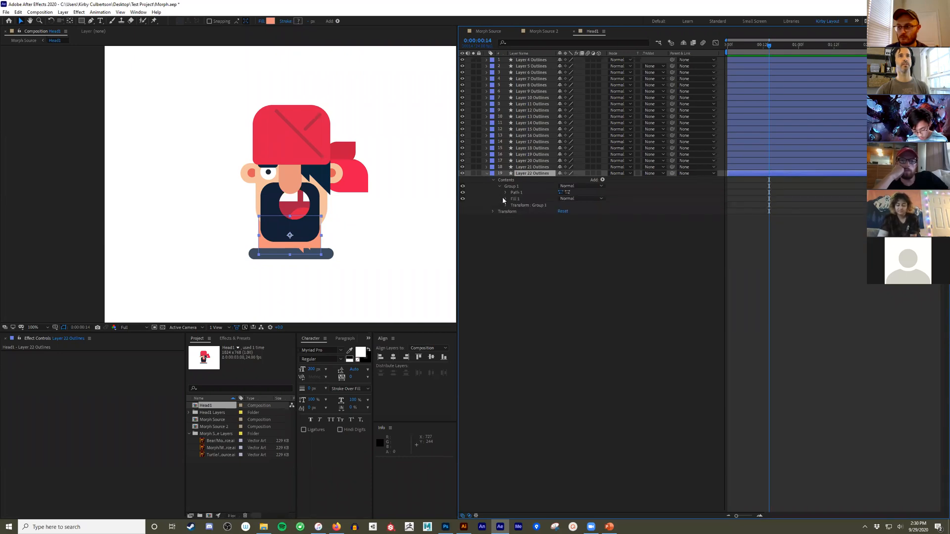
click(505, 198)
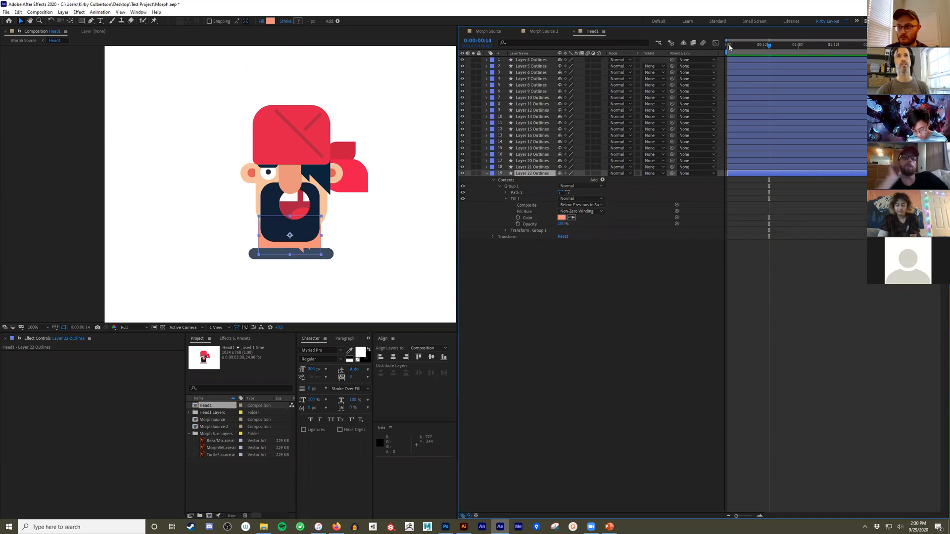
key(Home)
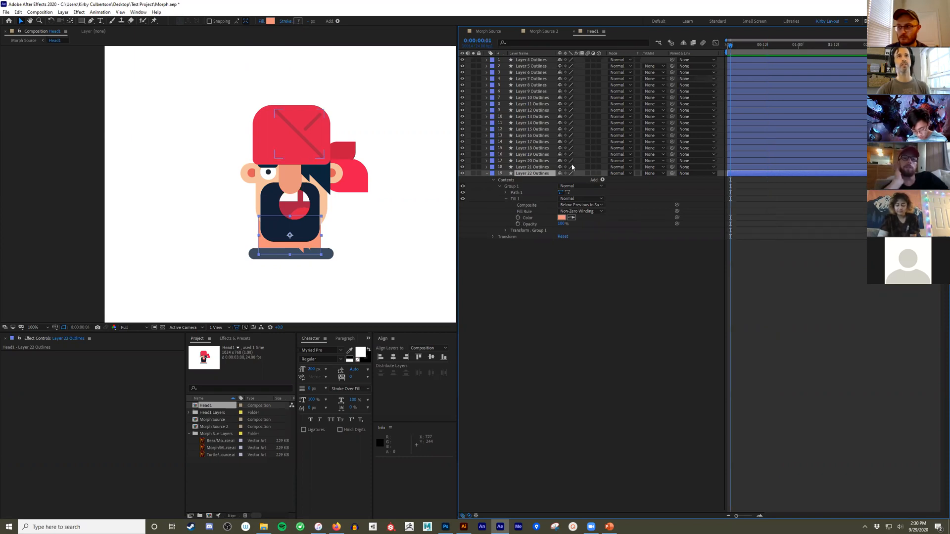
click(518, 218)
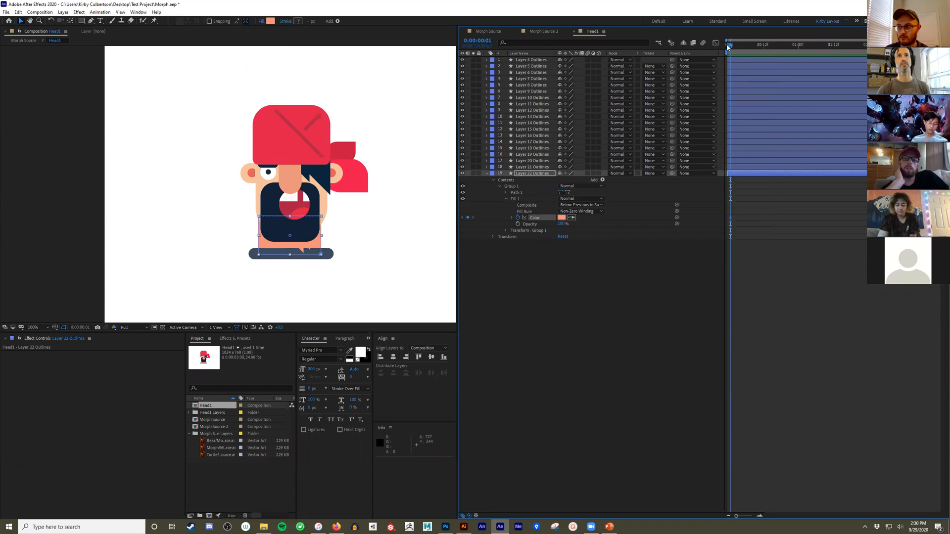
- Set the neck's Fill 1 color to light green at 0:00:00:14
drag(734, 47, 769, 46)
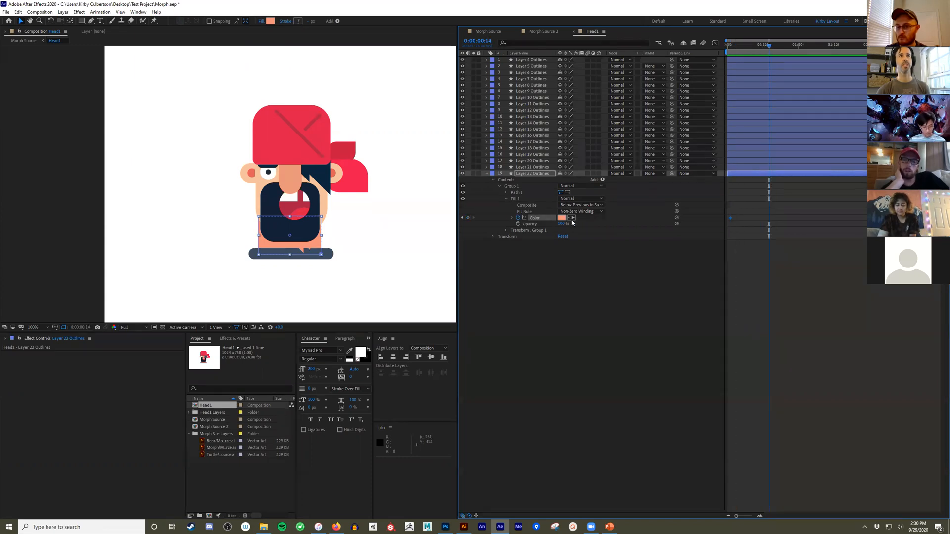
click(562, 218)
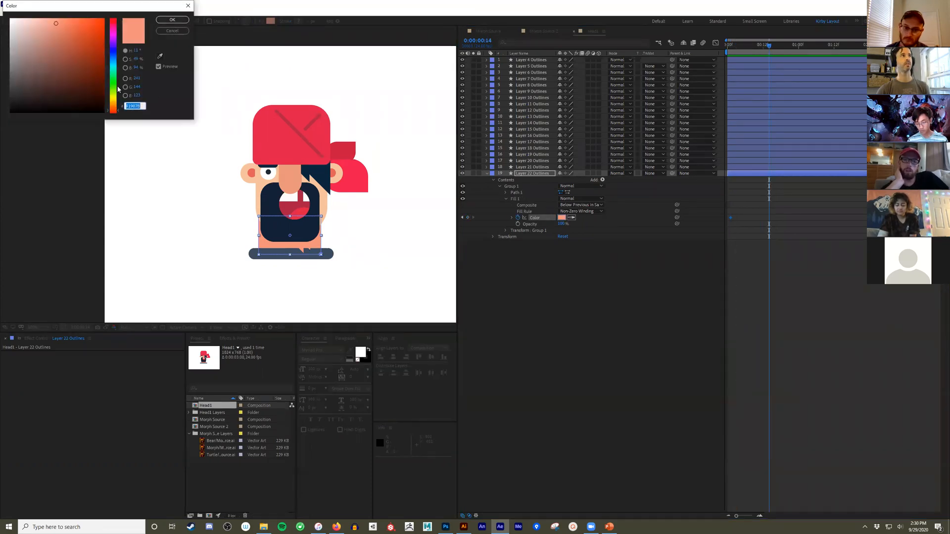
click(115, 85)
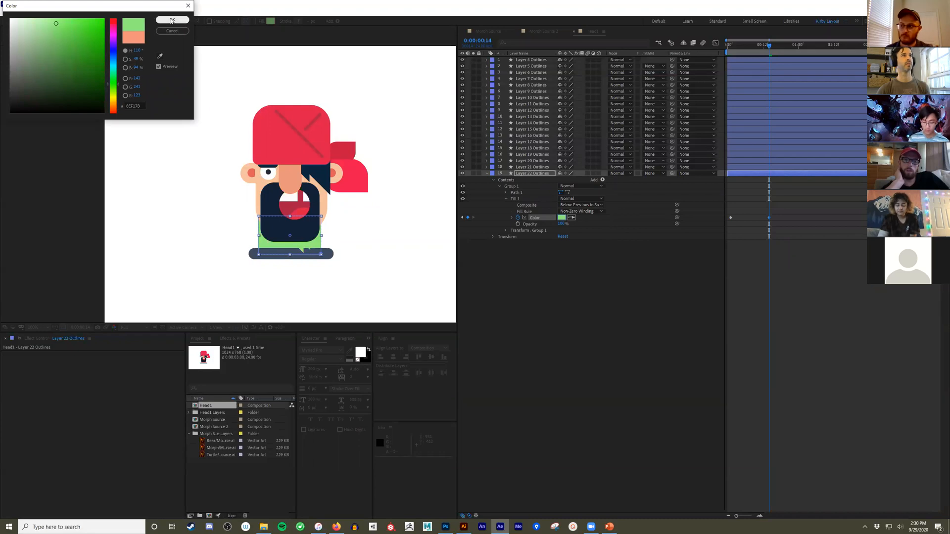
click(172, 20)
- Scrub back to 0:00:00:00 to preview the color change, deselect everything and collapse Layer 22 Outlines
drag(769, 45, 704, 82)
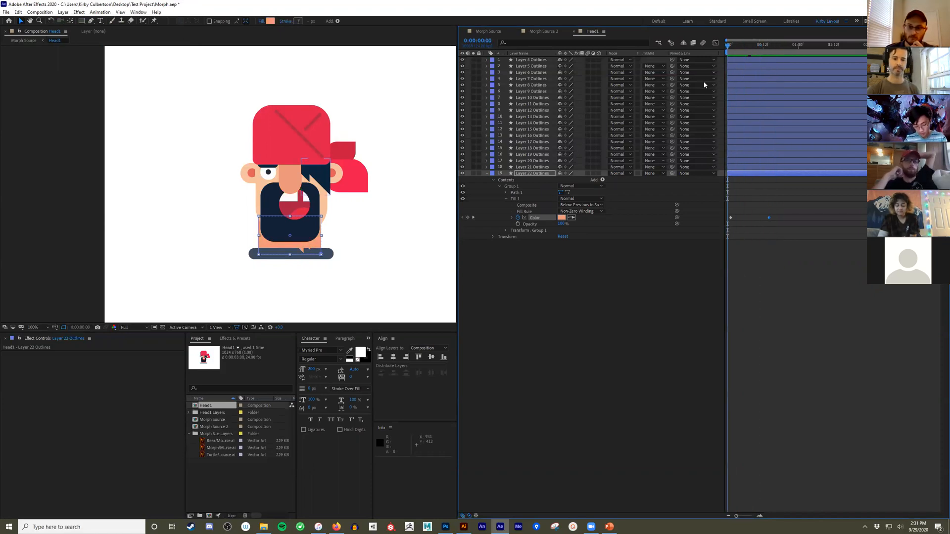
click(621, 299)
click(487, 173)
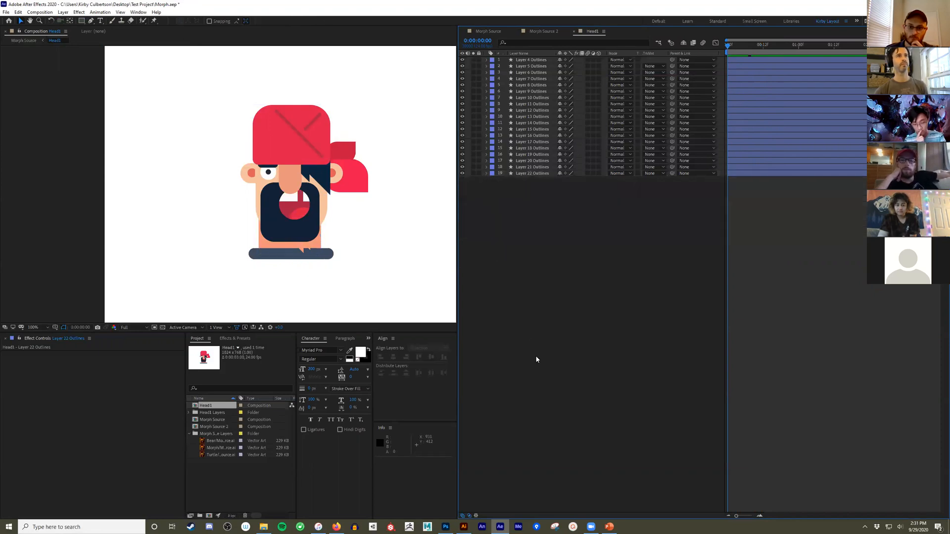
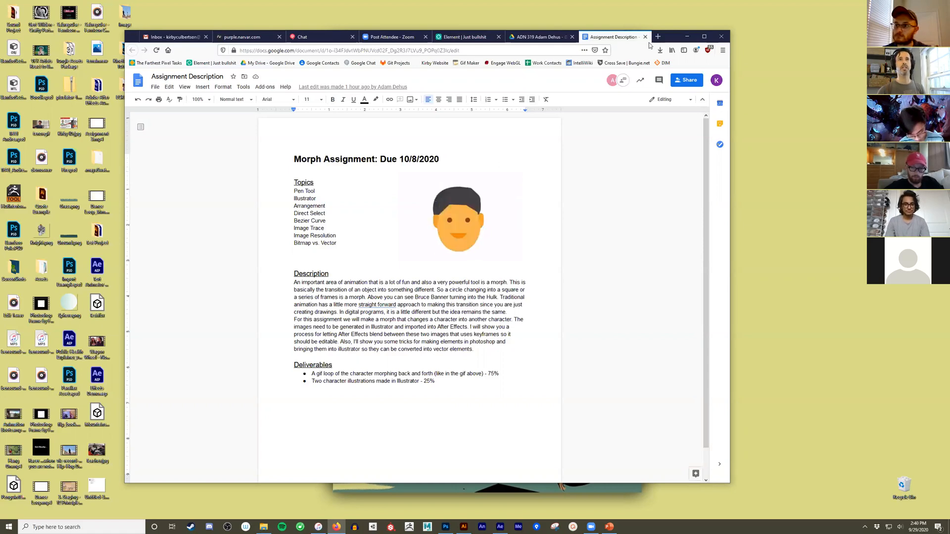
- Switch from the assignment document to Illustrator and look over the App Mock Up.ai and Morph Source.ai documents
click(686, 36)
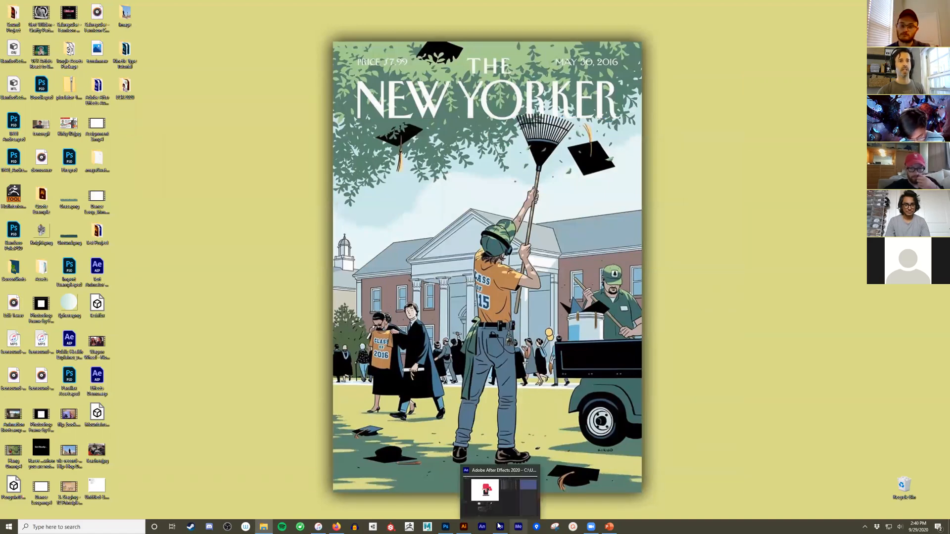
click(465, 527)
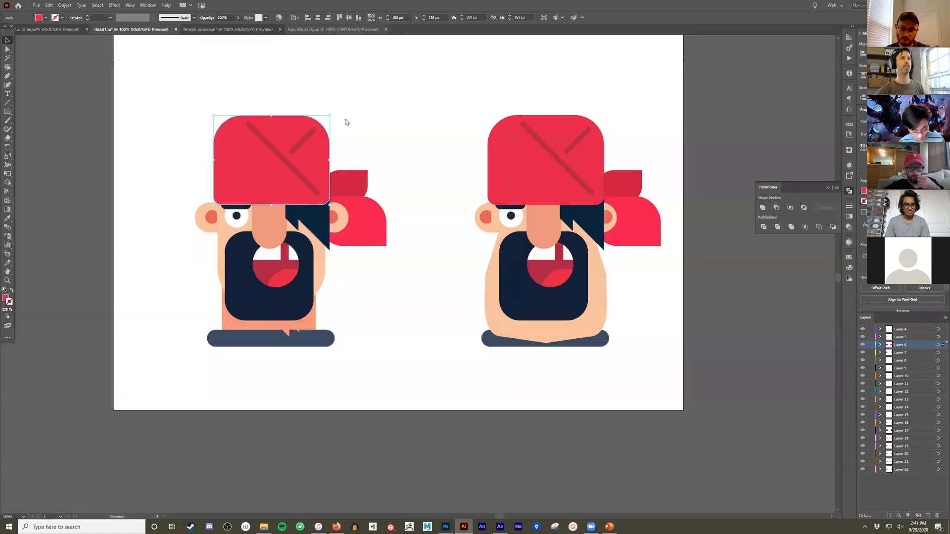
click(336, 29)
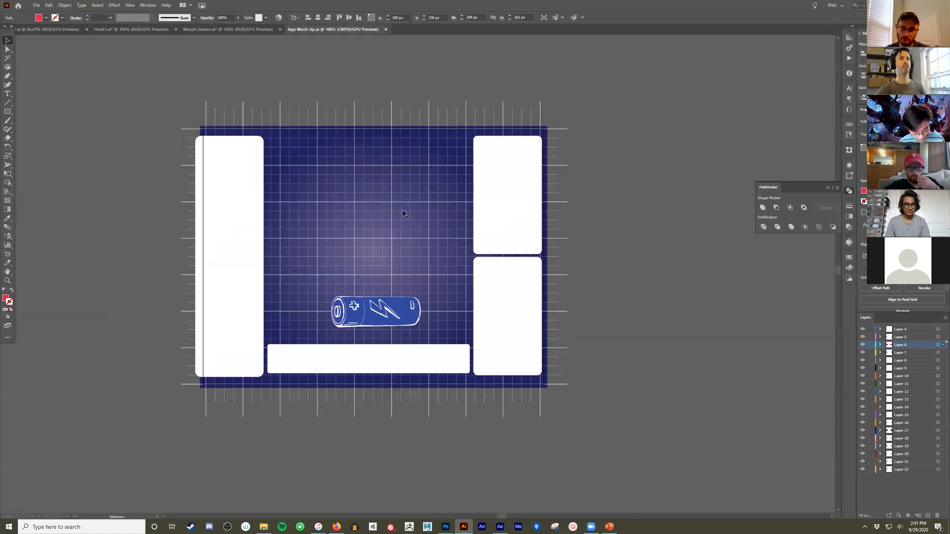
click(230, 29)
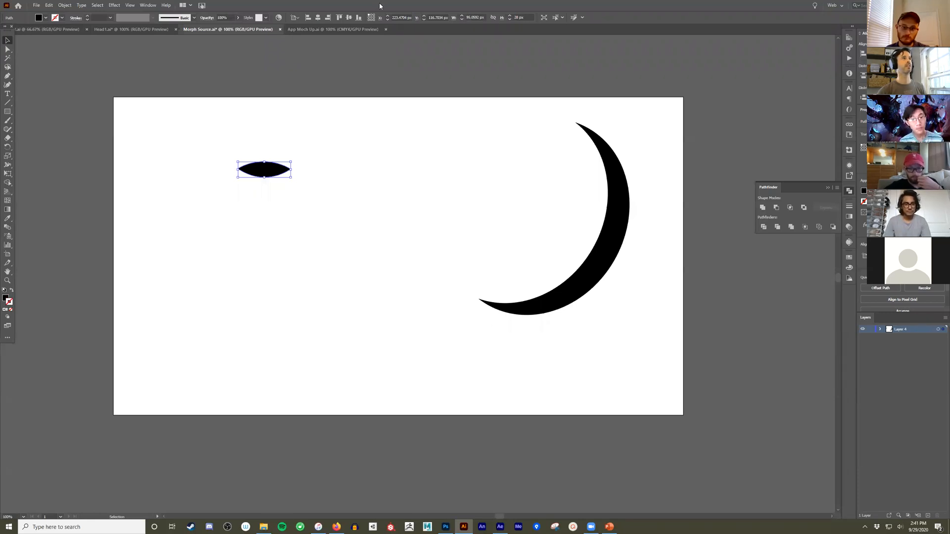
key(super+Down)
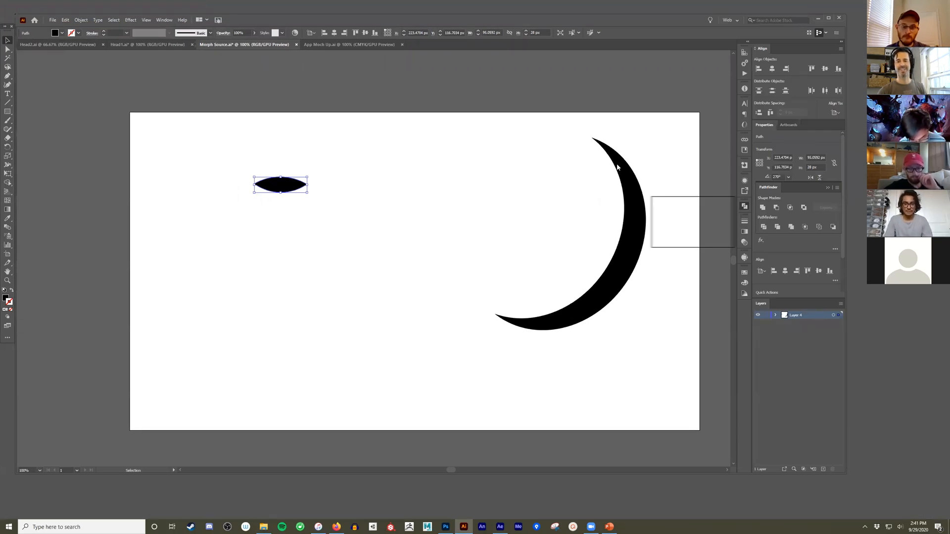
key(super+Up)
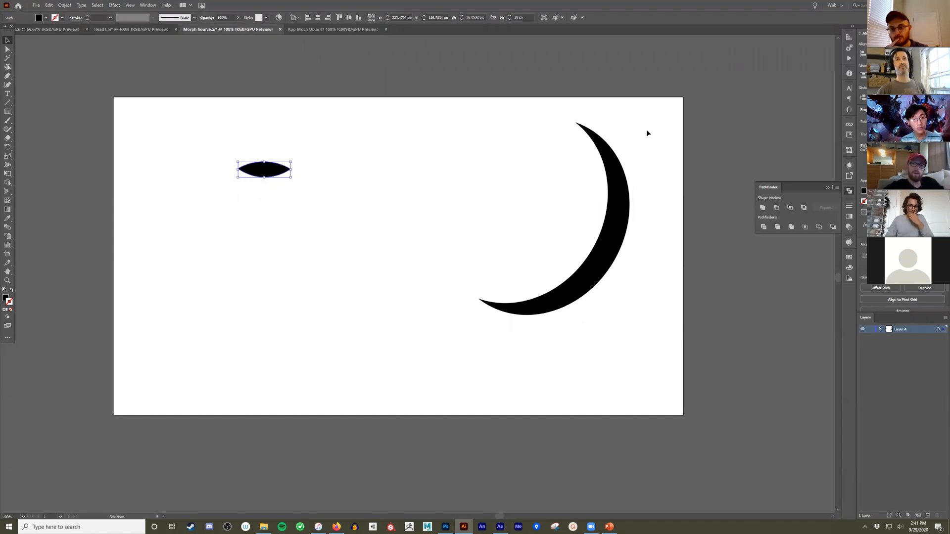
click(893, 4)
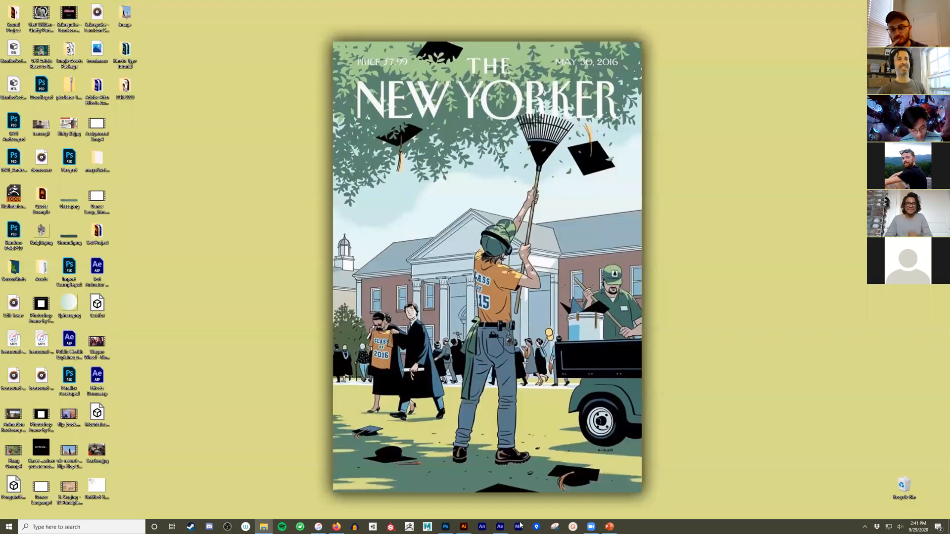
- Switch to After Effects, open the Morph Source 2 composition and solo its bear and turtle outline layers
click(500, 527)
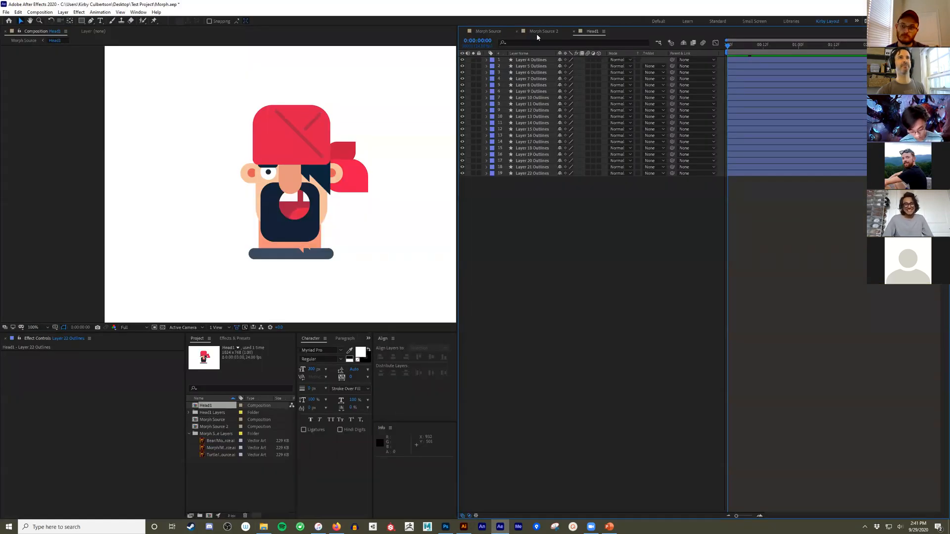
click(540, 31)
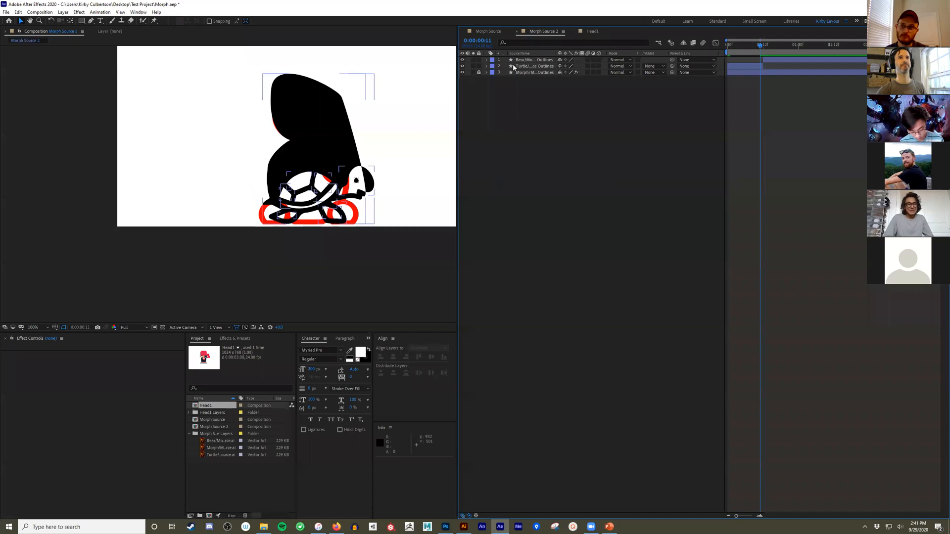
drag(473, 59, 473, 66)
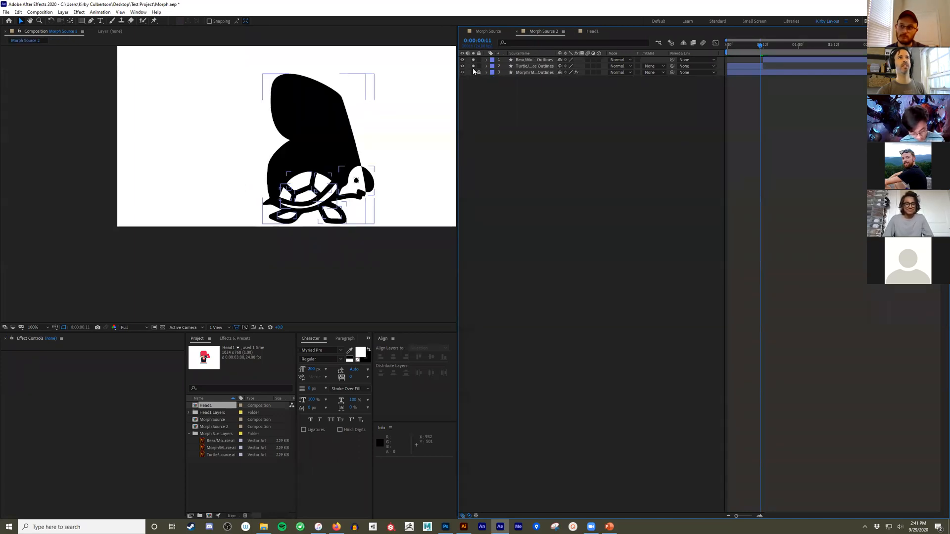
- Open the Morph Source composition, then hide and delete its Head1 layer
click(488, 32)
click(462, 104)
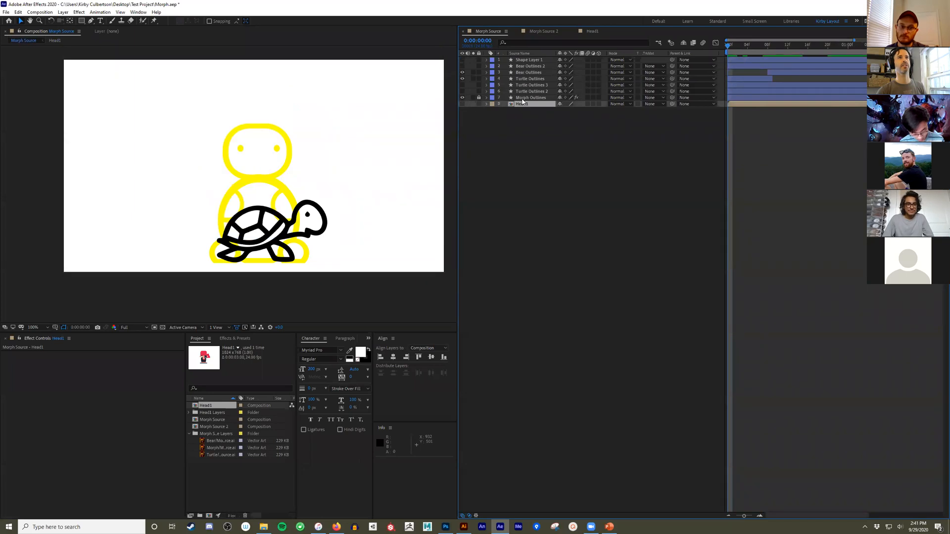
key(Delete)
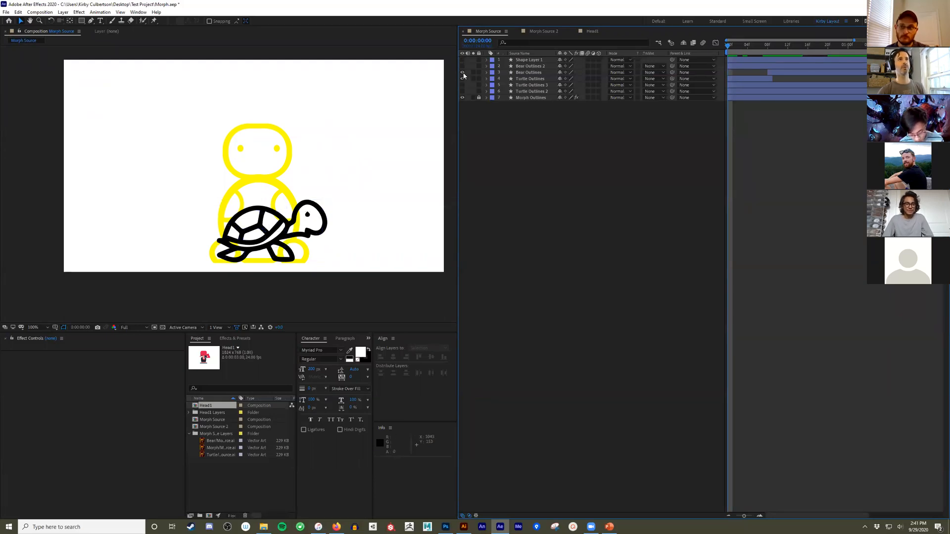
- Scrub the turtle-to-bear morph up to 0:00:01:00, then try moving the bear outlines aside and undo the move
drag(738, 56, 825, 56)
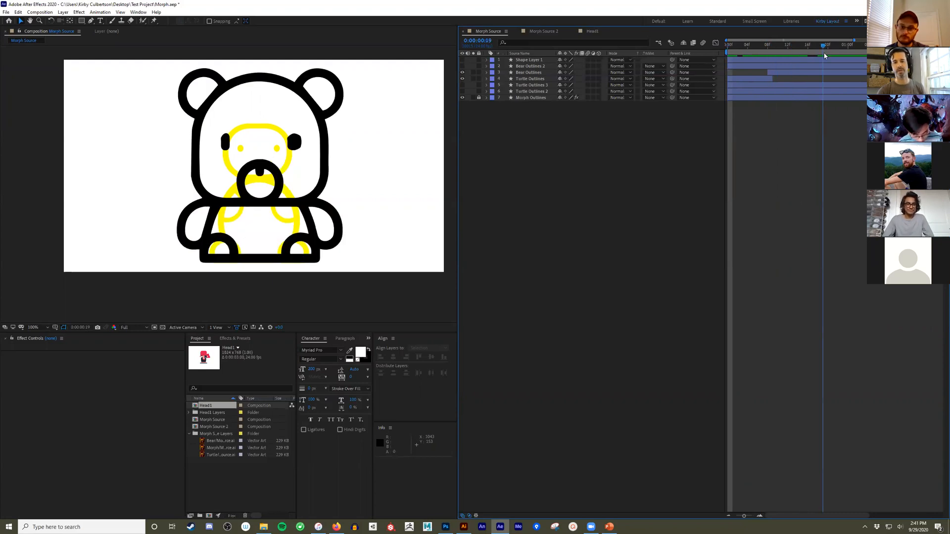
drag(825, 56, 732, 58)
drag(796, 59, 848, 59)
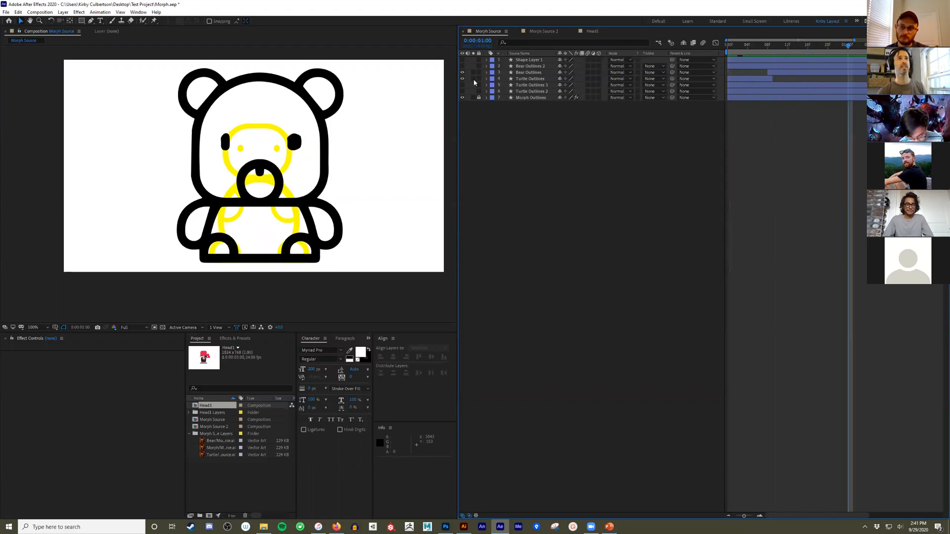
drag(288, 210, 146, 211)
key(ctrl+z)
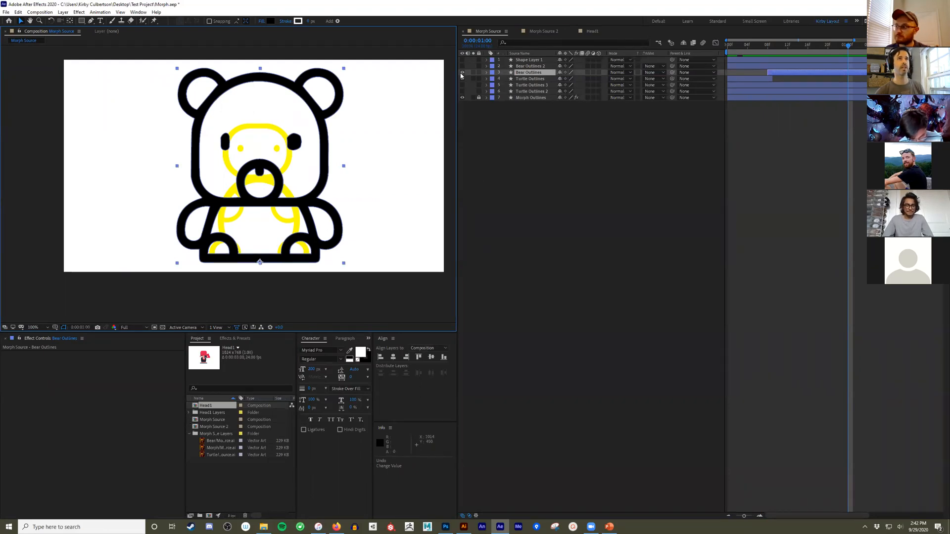
- Hide the Bear Outlines and Turtle Outlines layers, keeping the yellow Morph Outlines layer visible and locked
drag(462, 72, 462, 78)
click(462, 98)
click(462, 98)
click(479, 98)
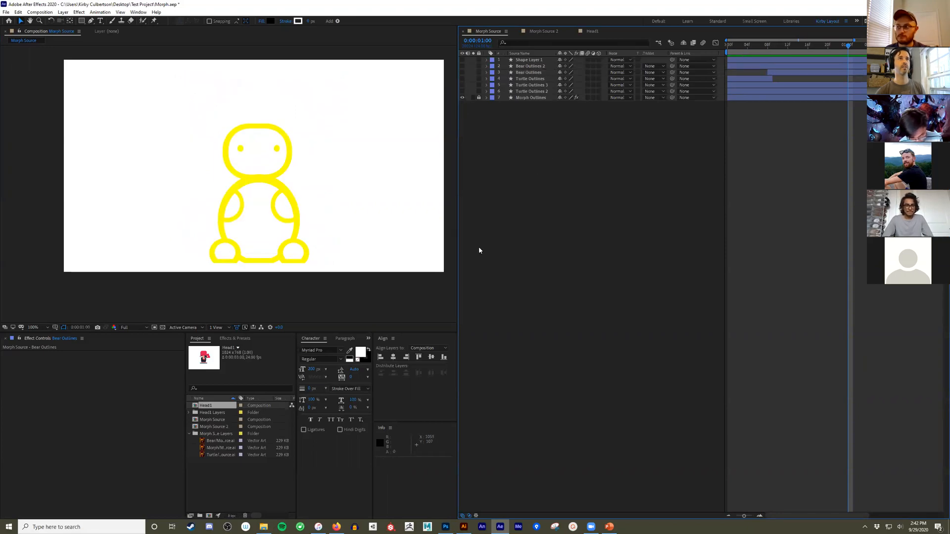
- Add the bear and turtle Morph Source.ai footage to the composition, placing the bear left and the turtle right of the yellow figure
click(218, 441)
drag(218, 442, 148, 174)
drag(221, 456, 378, 249)
drag(183, 215, 169, 210)
click(352, 219)
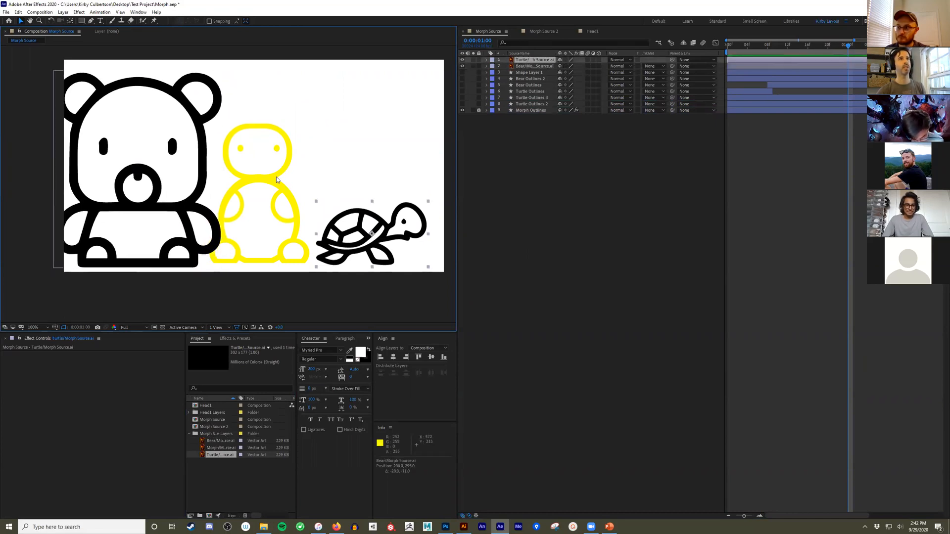
- Delete the newly added bear and turtle Morph Source.ai layers from the composition
click(530, 111)
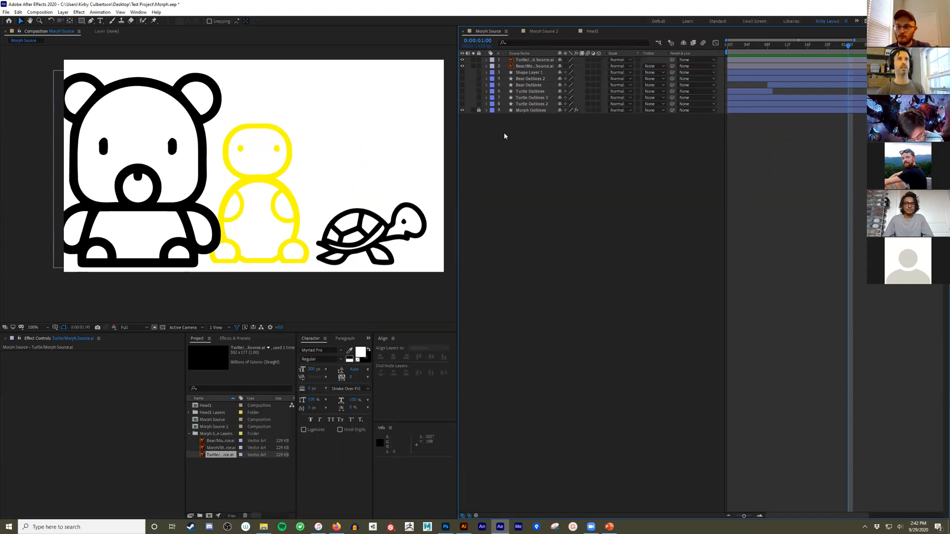
click(529, 60)
shift+click(538, 66)
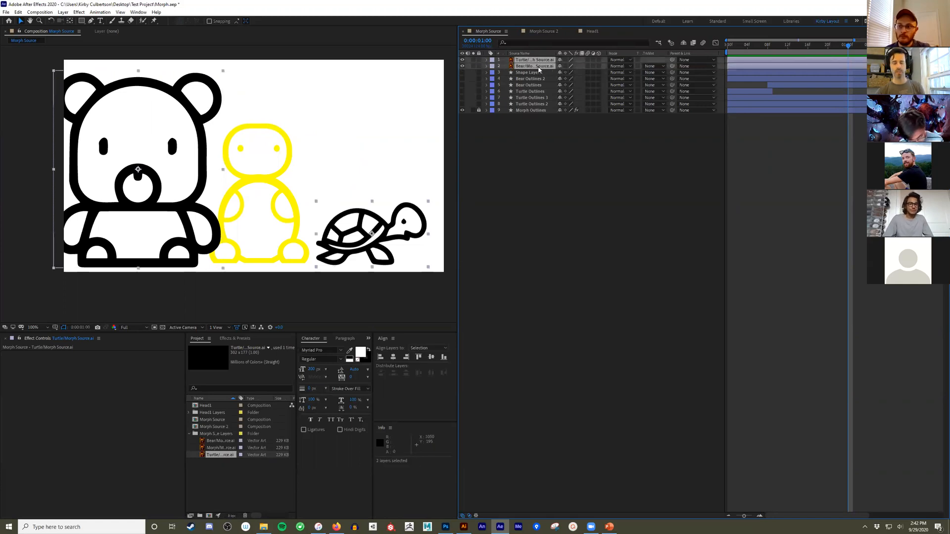
key(Delete)
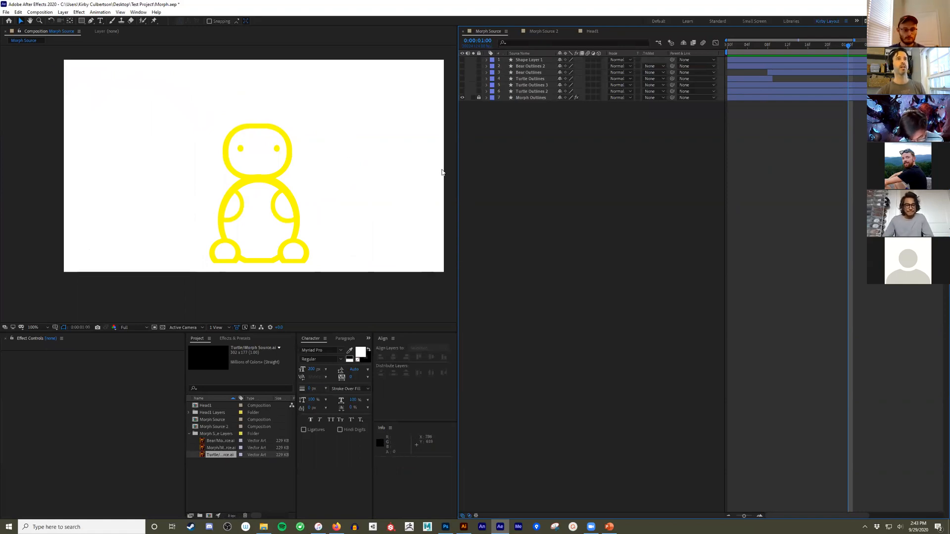
- Add the turtle Morph Source.ai footage as the lowest layer and place it right of the yellow figure
click(215, 448)
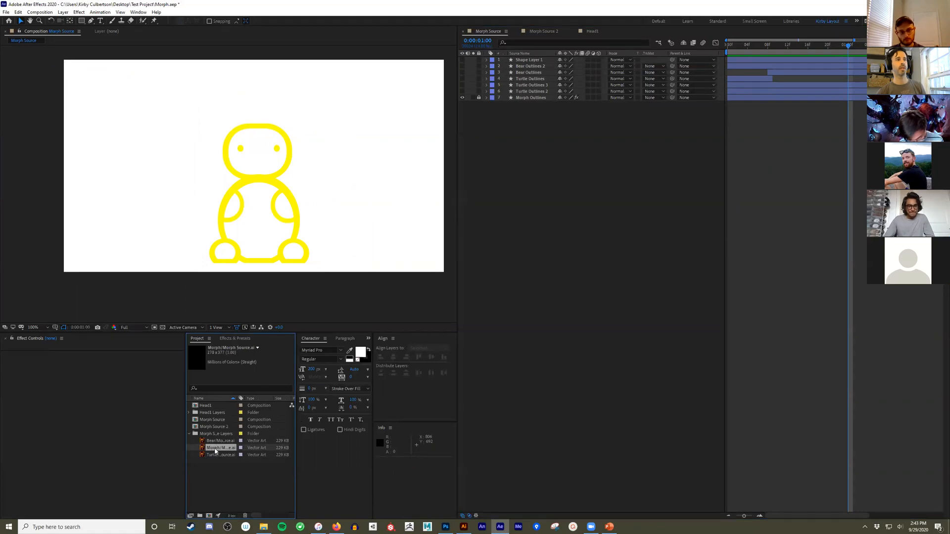
click(188, 435)
click(188, 434)
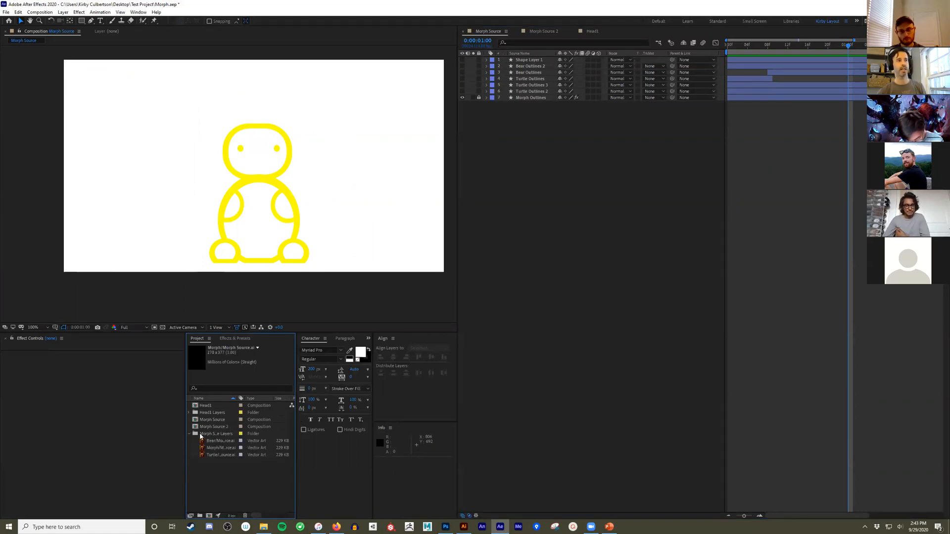
click(211, 459)
click(213, 455)
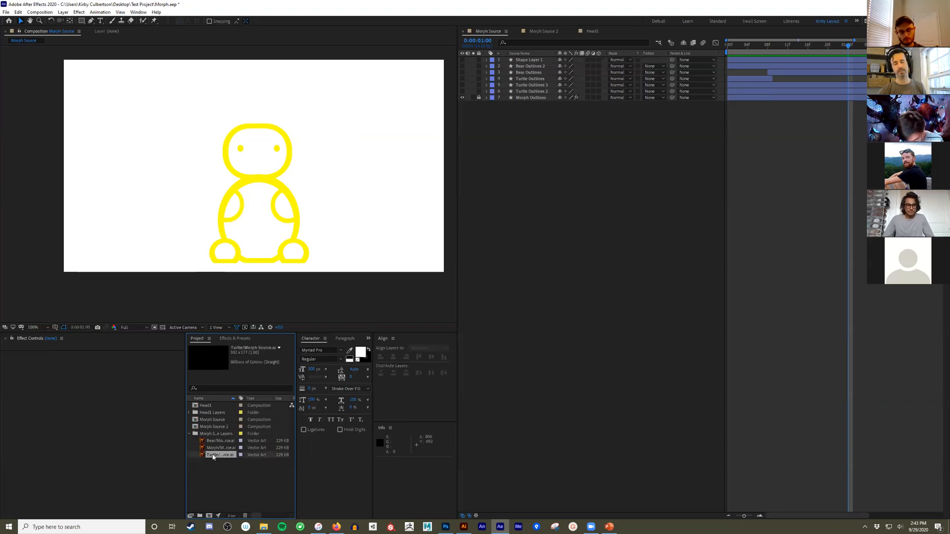
drag(213, 455, 529, 214)
drag(301, 169, 420, 229)
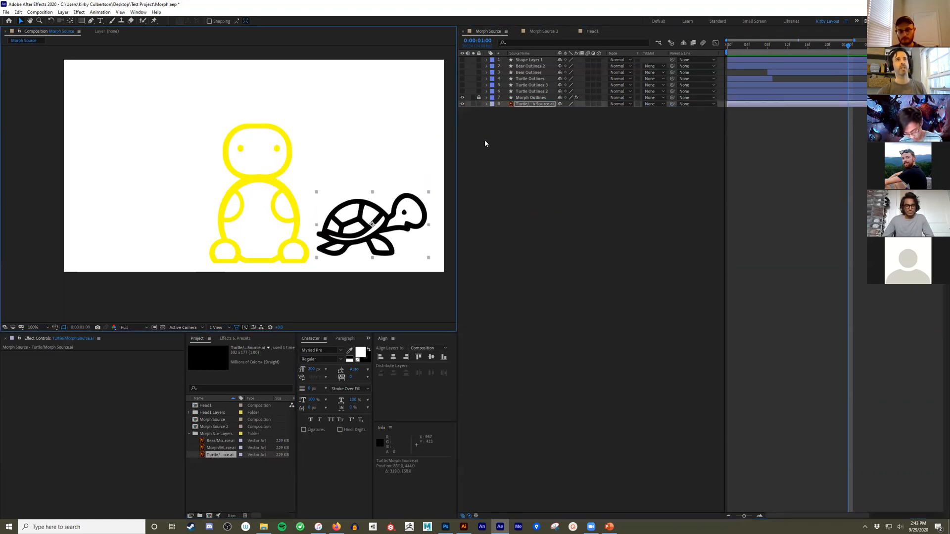
- Create shapes from the turtle vector layer and delete the original Turtle/Morph Source.ai layer
click(532, 107)
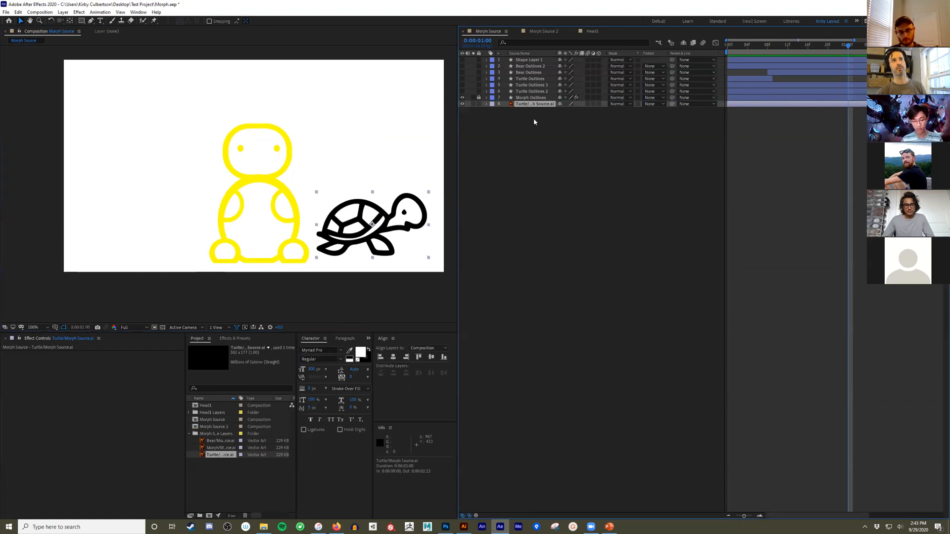
right_click(525, 103)
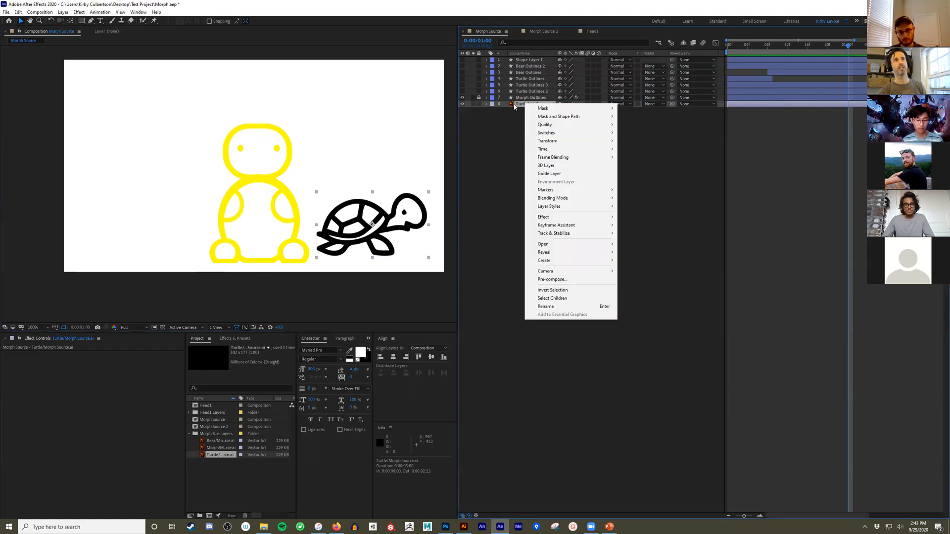
mouse_move(572, 261)
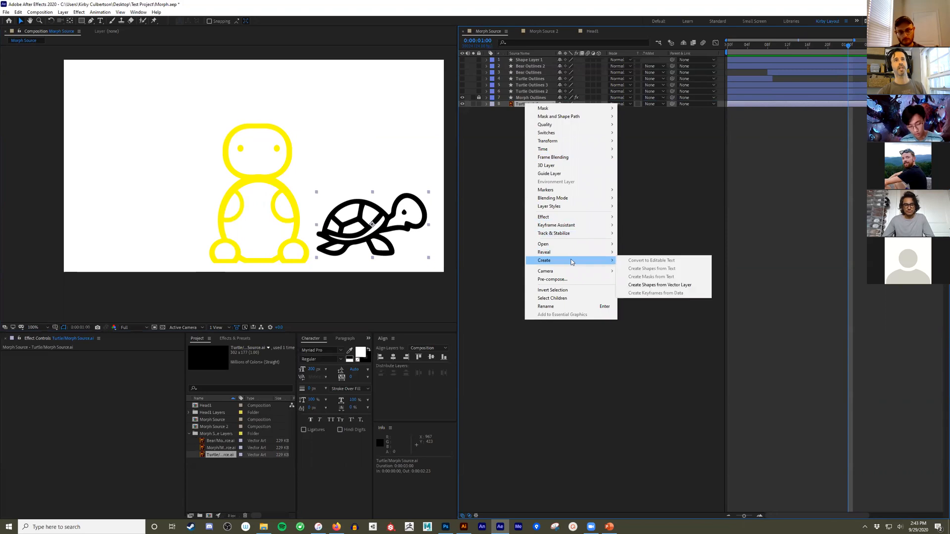
click(652, 286)
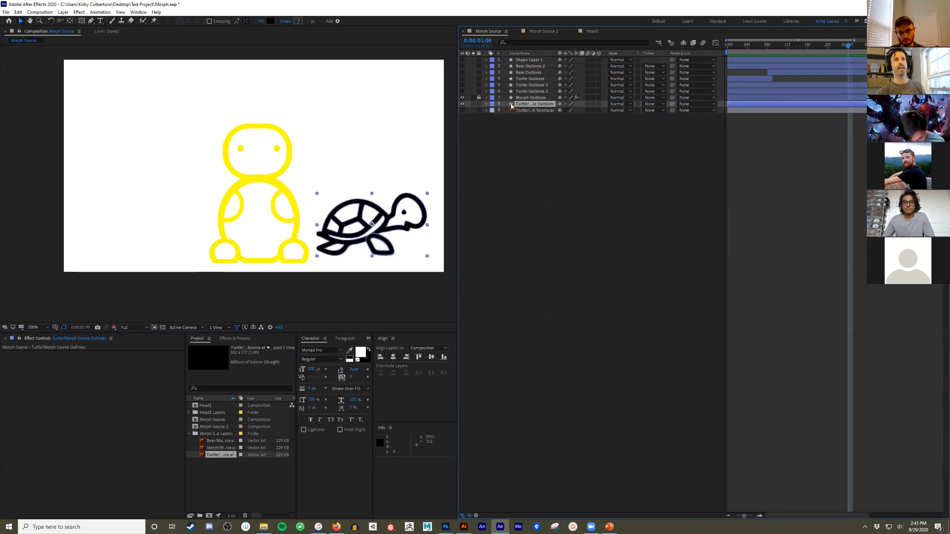
click(526, 112)
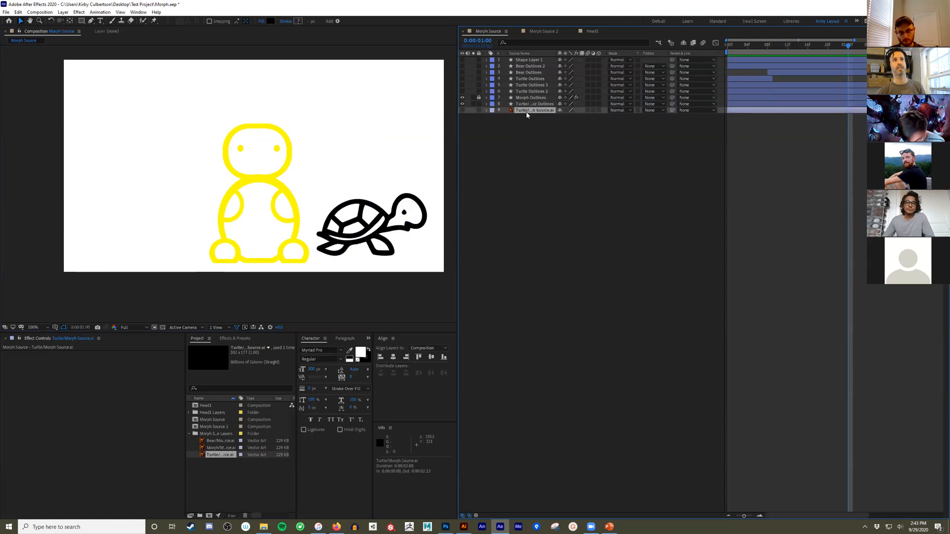
key(Delete)
- Move the converted turtle outlines to the upper right of the composition, then delete that layer
click(524, 105)
drag(402, 210, 405, 108)
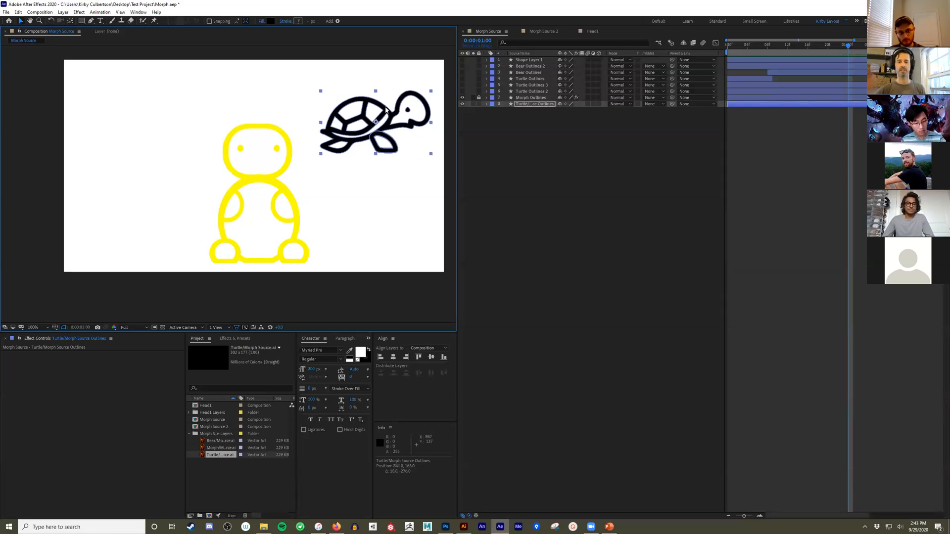
key(Delete)
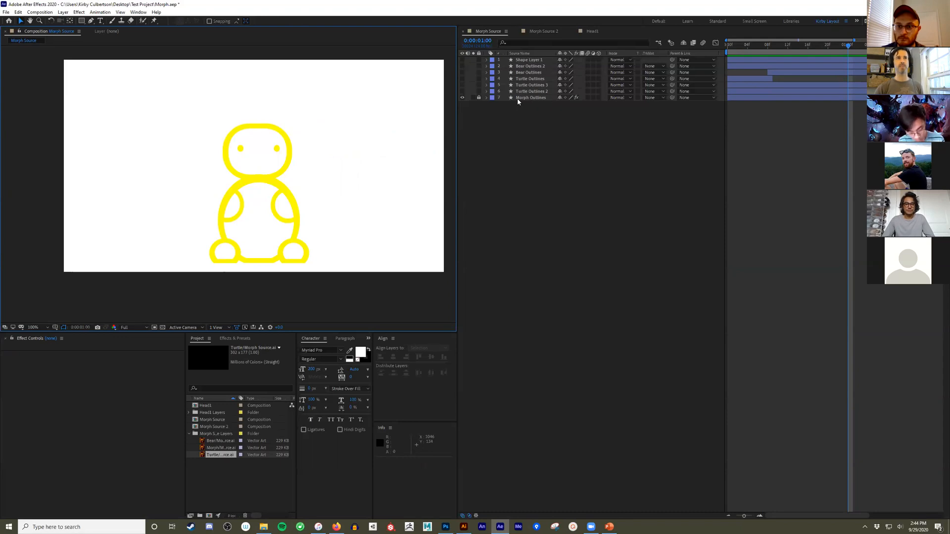
- Briefly show Turtle Outlines 2, then return to 0:00:00:00 and make the Turtle Outlines and Bear Outlines layers visible
click(461, 91)
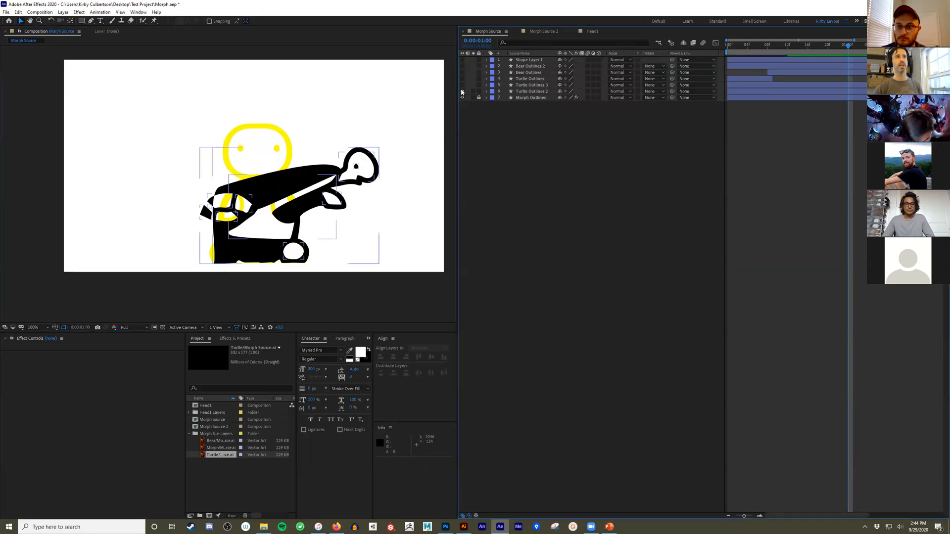
click(461, 91)
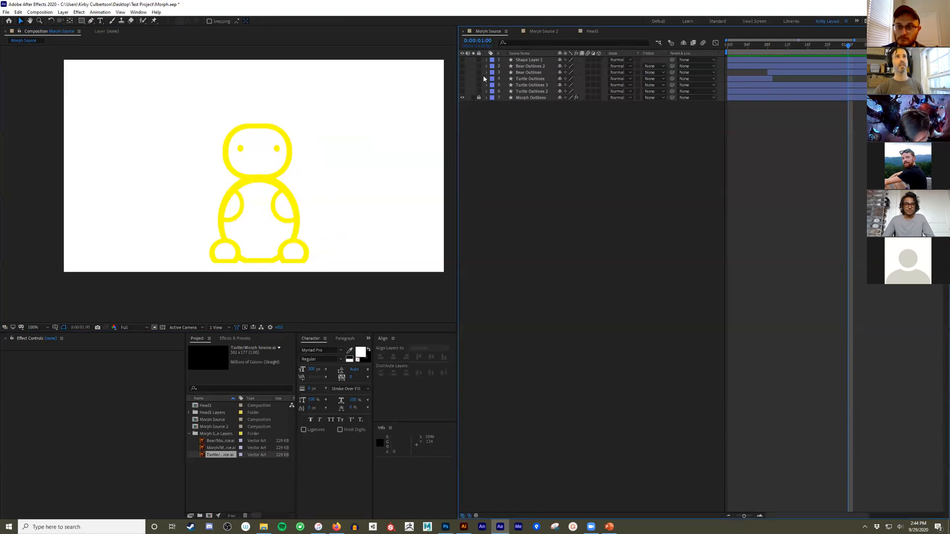
drag(740, 46, 724, 47)
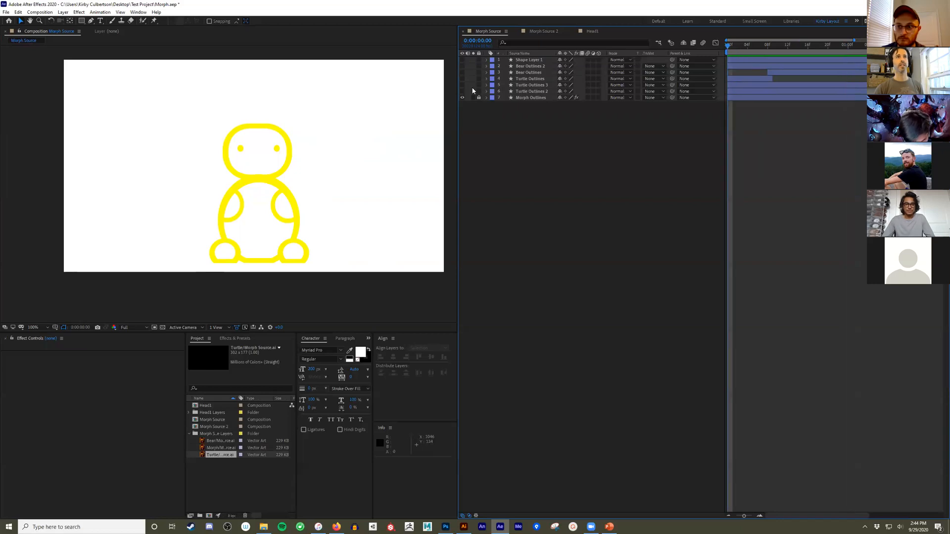
click(461, 77)
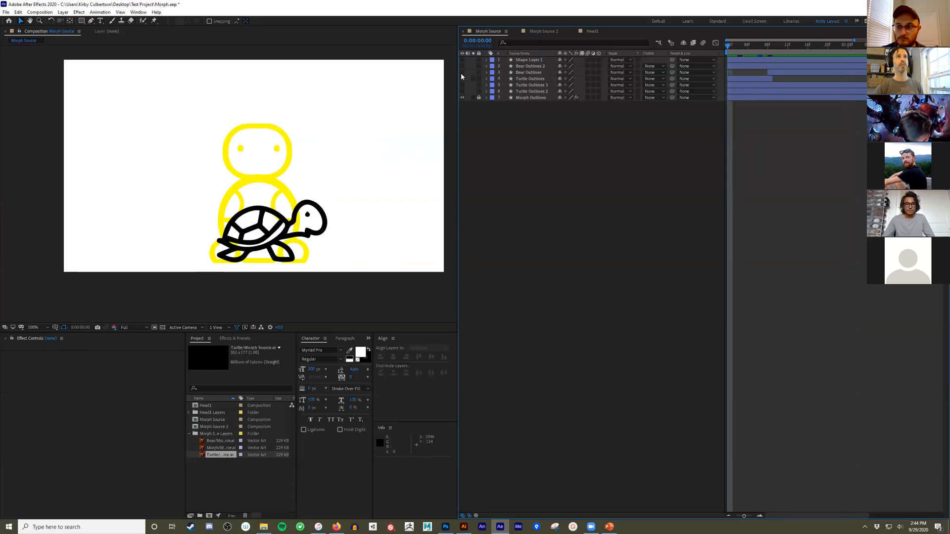
- Play the turtle-to-bear morph, then scrub it from the start to 0:00:00:18
key(space)
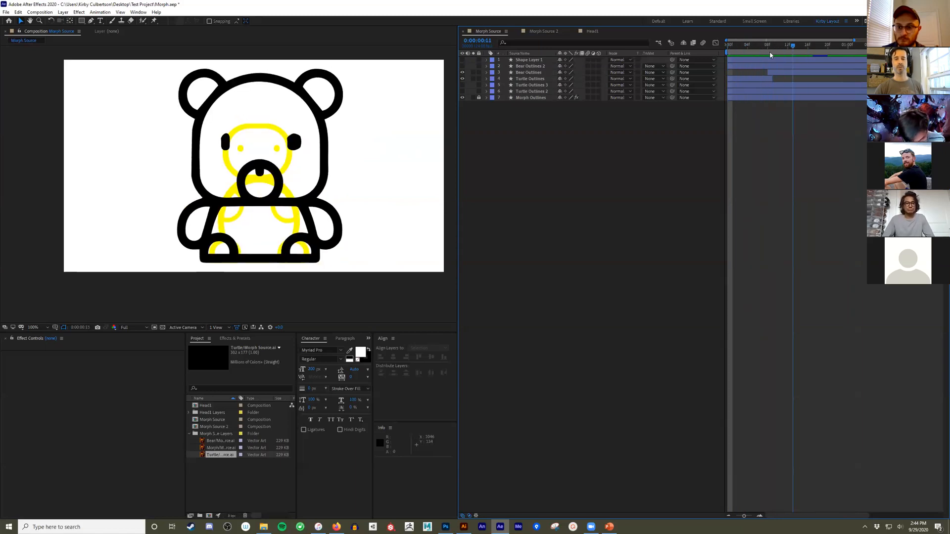
drag(770, 52, 696, 55)
drag(754, 57, 817, 56)
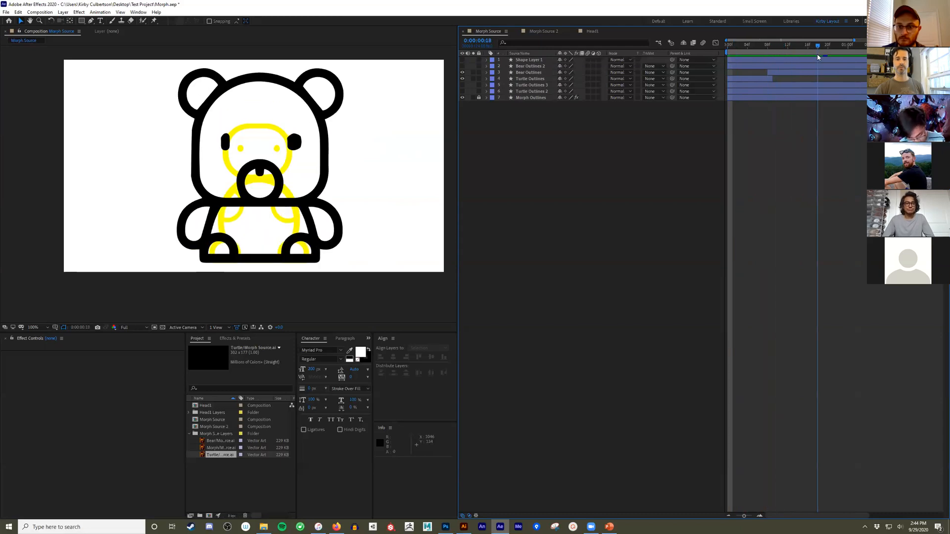